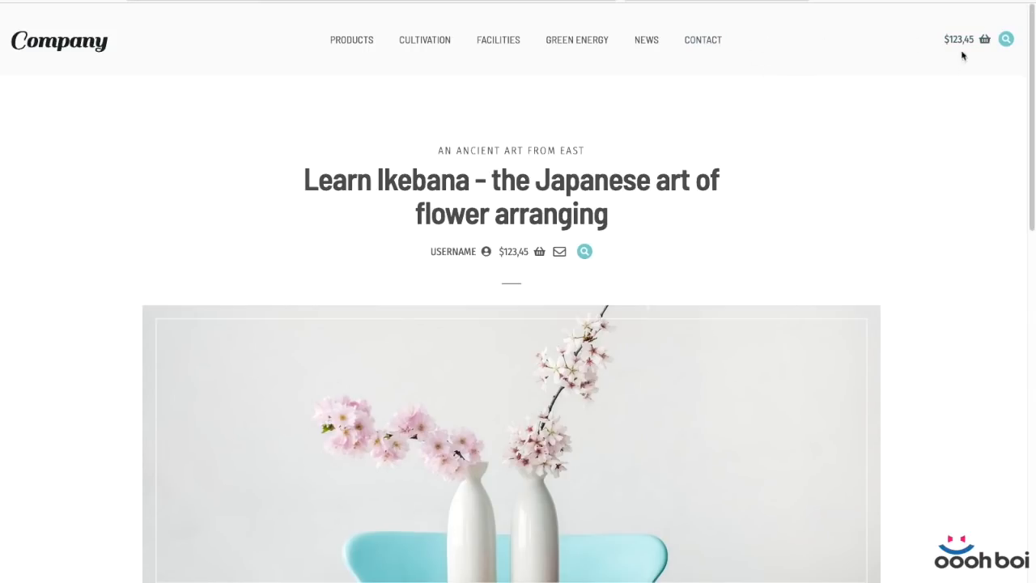
# - Examine how the finished page's header changes while scrolling at full desktop width
pyautogui.scroll(-10, 923, 163)
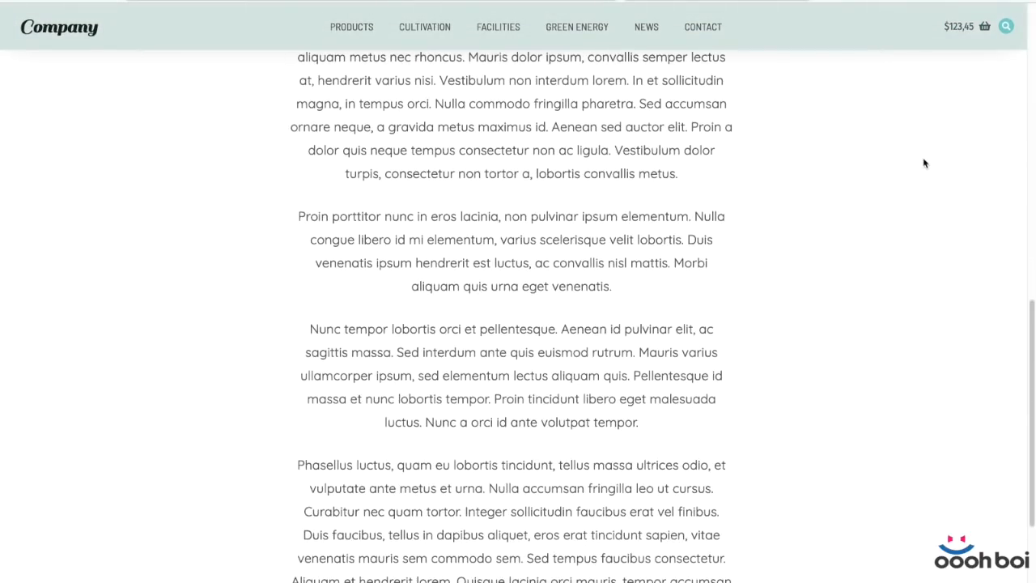
pyautogui.scroll(9, 923, 162)
pyautogui.scroll(-7, 924, 159)
pyautogui.scroll(4, 923, 157)
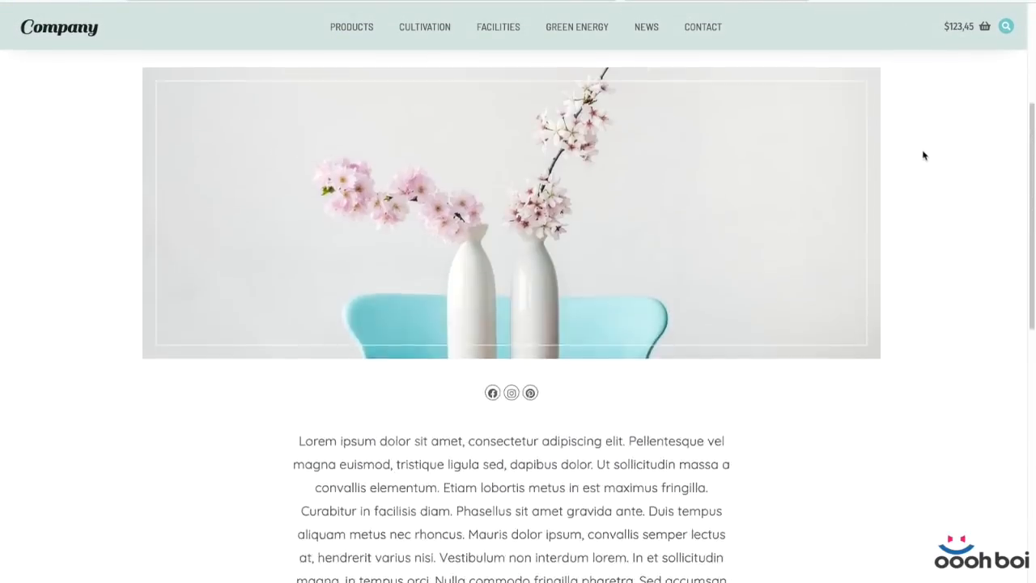
pyautogui.scroll(3, 923, 155)
# - Check the header layout at tablet and mobile window widths and restore the window to the 1600x900 preset
pyautogui.moveTo(1035, 243); pyautogui.dragTo(646, 242)
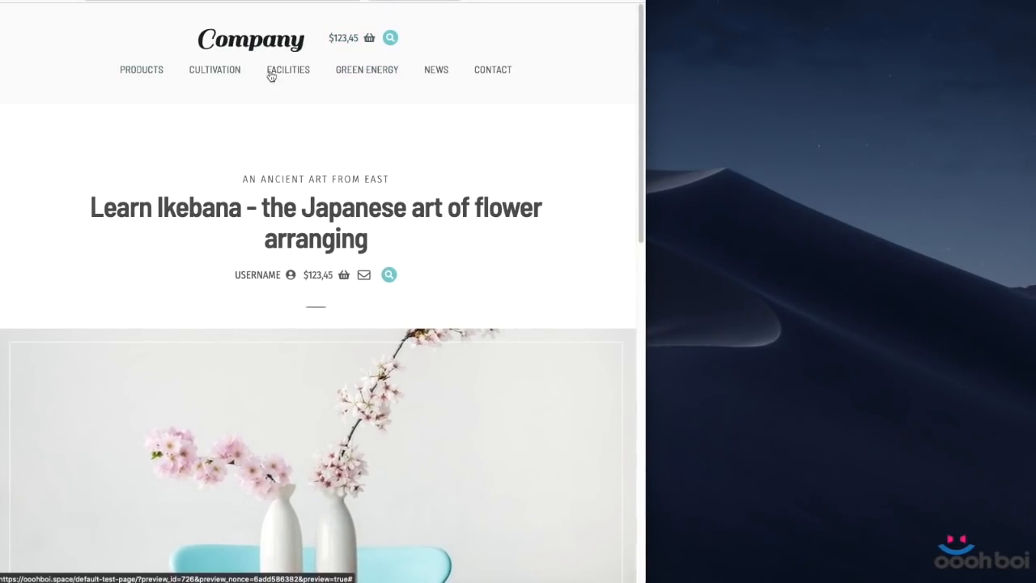
pyautogui.moveTo(646, 50); pyautogui.dragTo(437, 58)
pyautogui.click(401, 42)
pyautogui.click(401, 31)
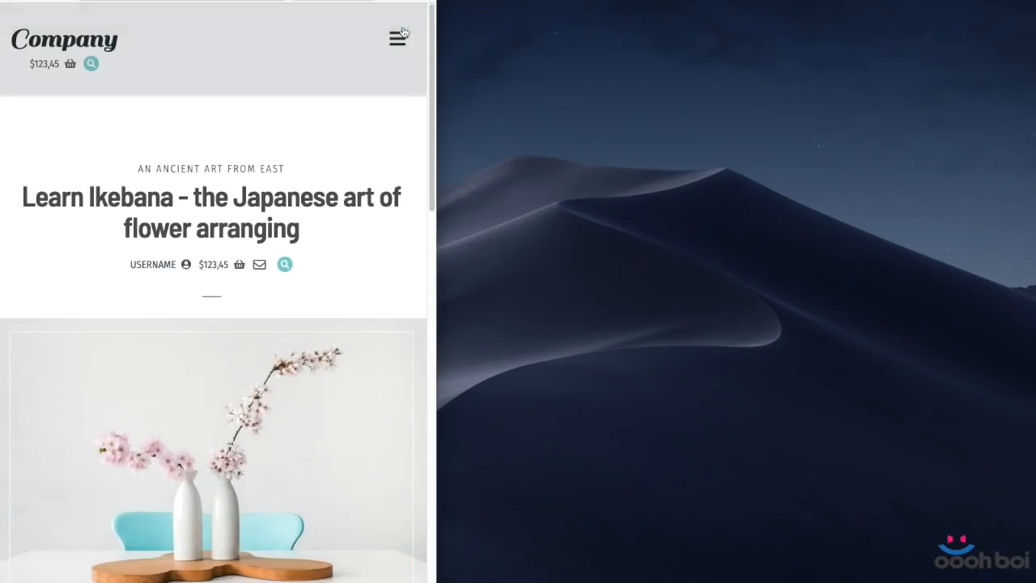
pyautogui.moveTo(435, 69); pyautogui.dragTo(617, 97)
pyautogui.scroll(-8, 545, 134)
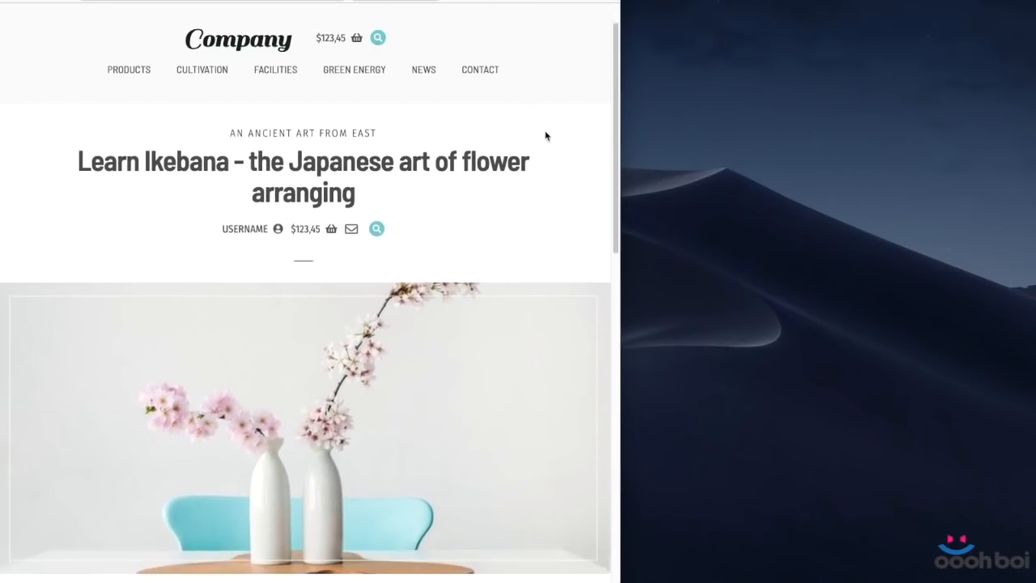
pyautogui.scroll(6, 550, 138)
pyautogui.scroll(3, 551, 142)
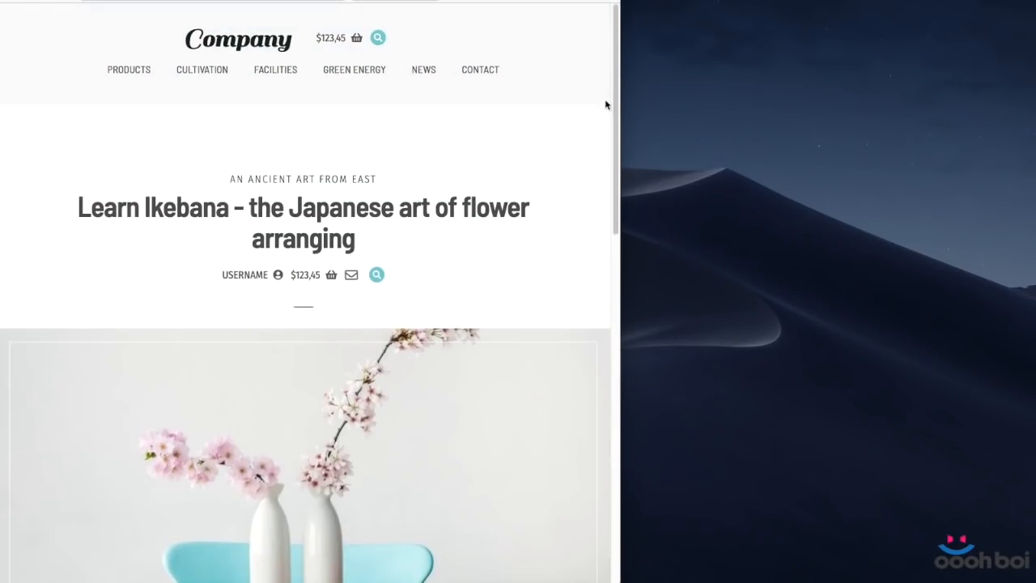
pyautogui.moveTo(620, 95); pyautogui.dragTo(896, 85)
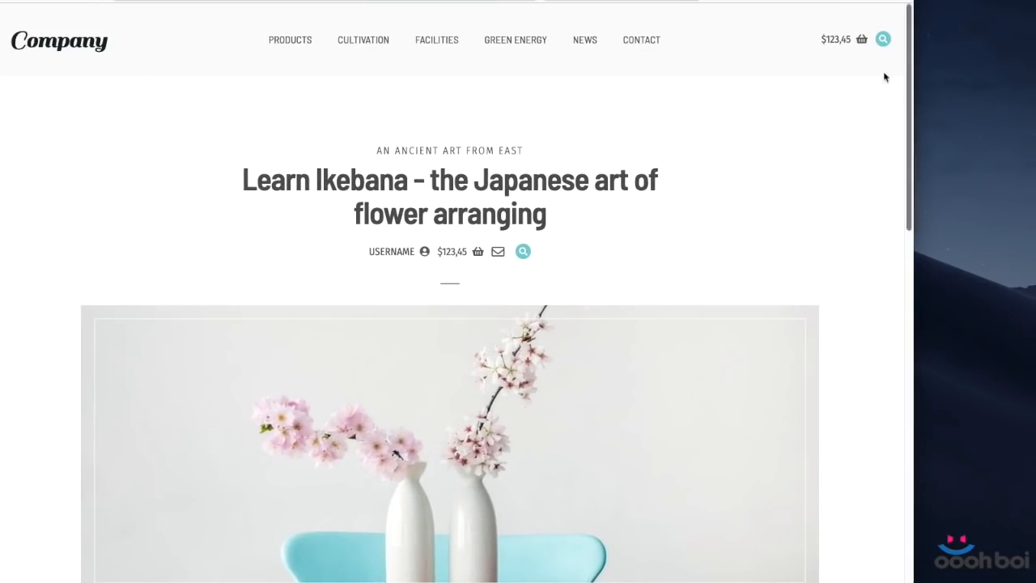
pyautogui.click(786, 1)
pyautogui.click(411, 34)
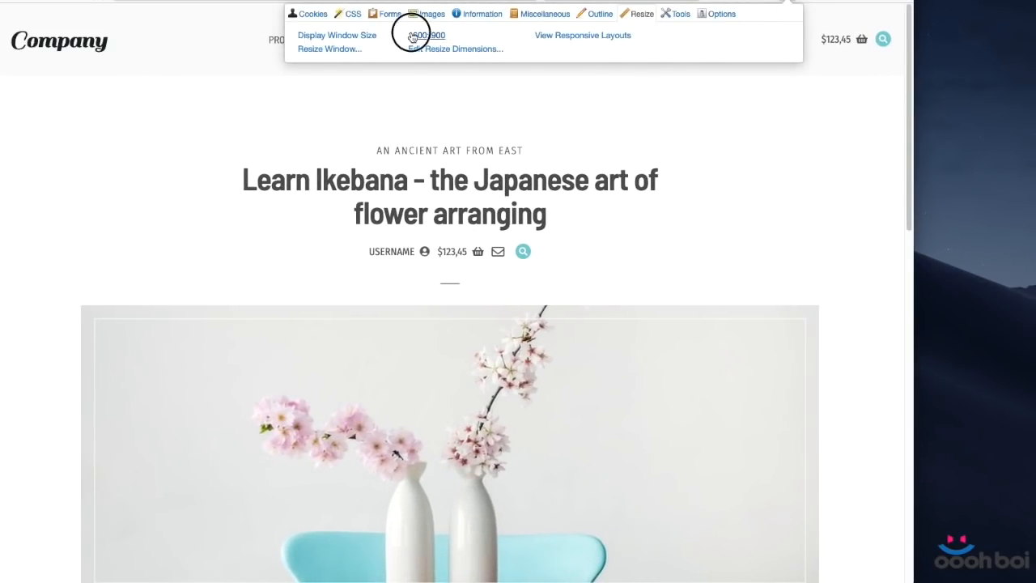
# - Examine the header's sticky scroll behaviour at full width and preview its full-screen search overlay
pyautogui.scroll(-7, 968, 306)
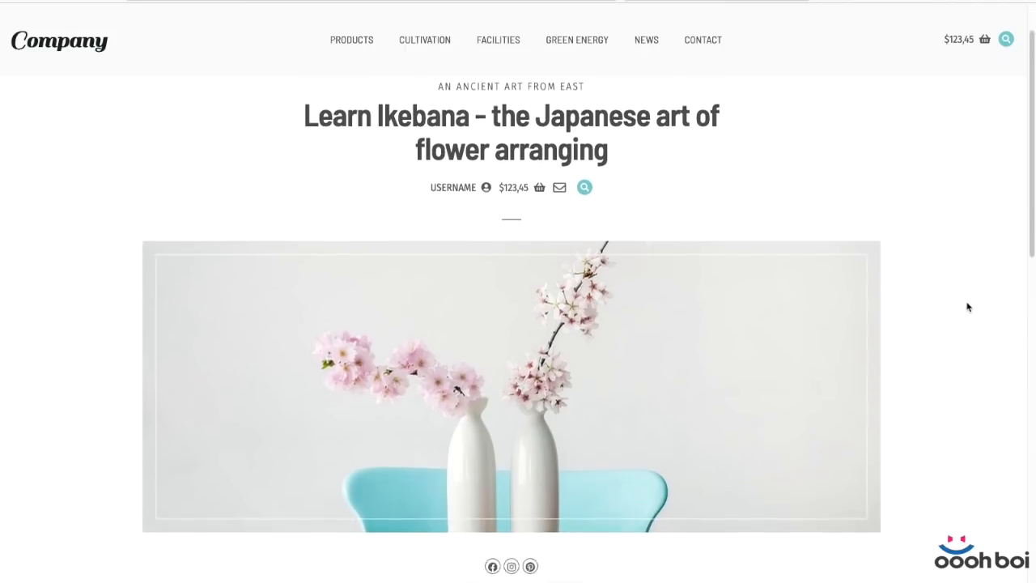
pyautogui.scroll(-3, 967, 307)
pyautogui.scroll(5, 969, 307)
pyautogui.scroll(5, 967, 304)
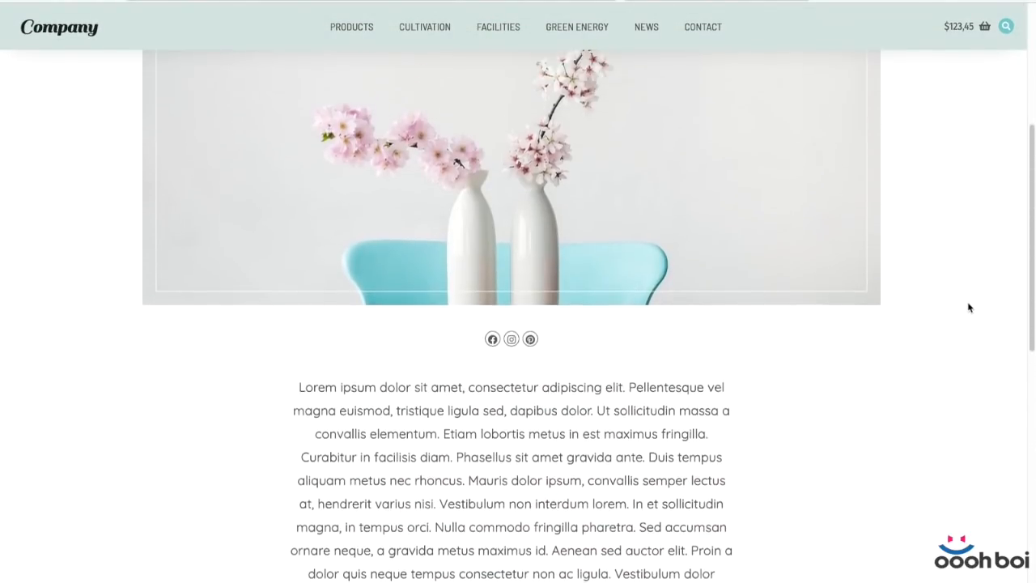
pyautogui.click(1005, 41)
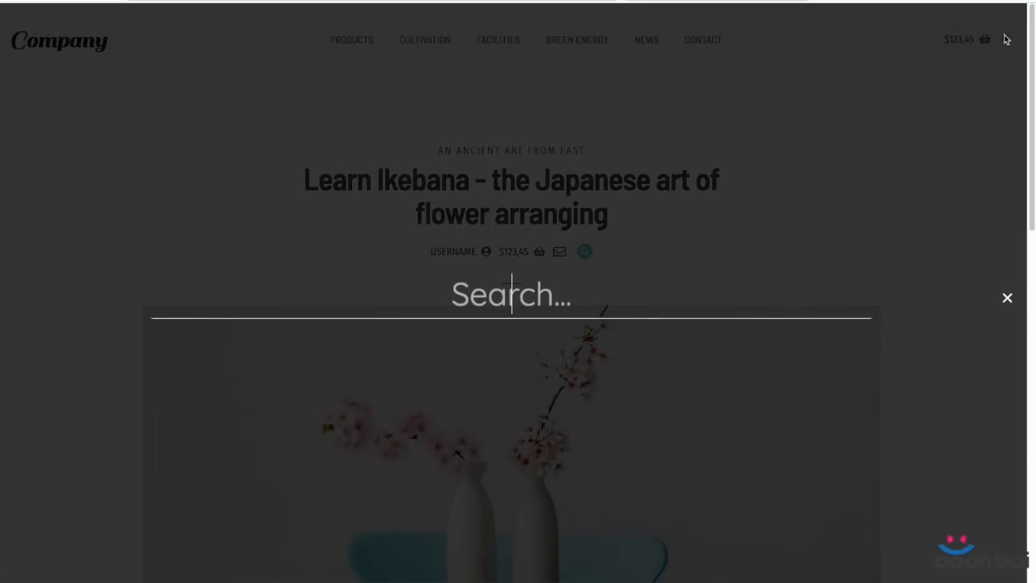
pyautogui.click(1008, 298)
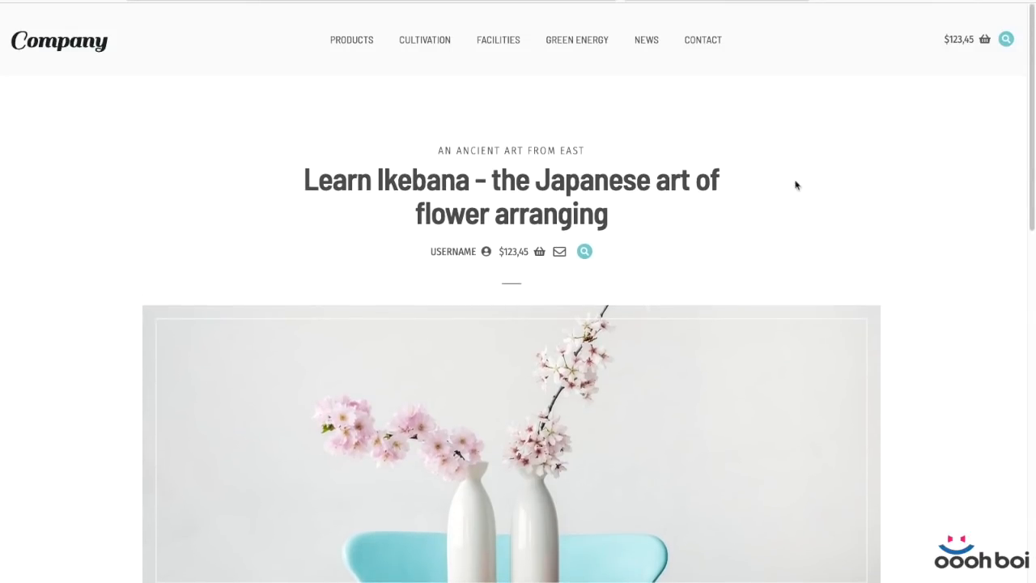
pyautogui.scroll(-1, 940, 312)
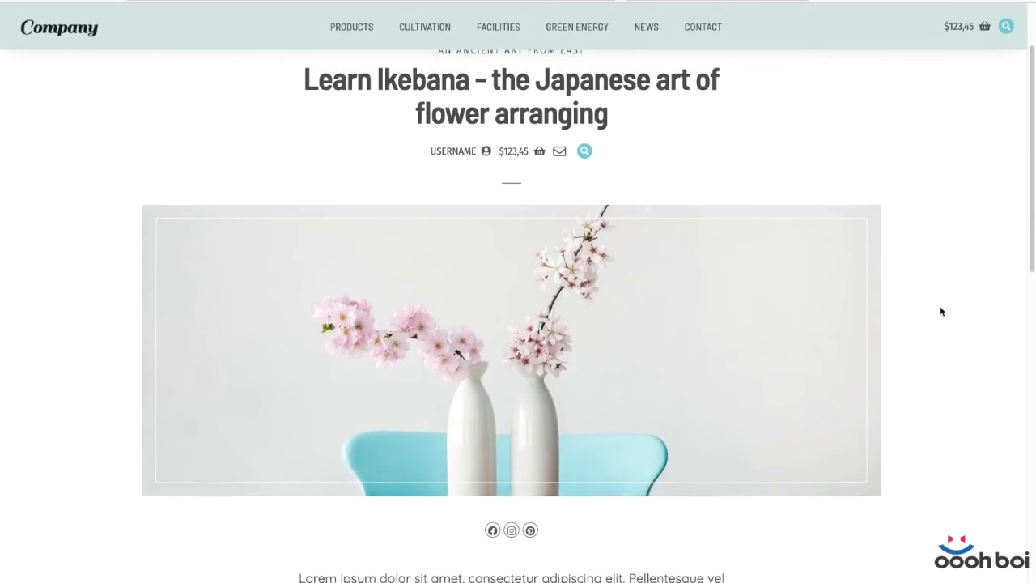
pyautogui.scroll(1, 941, 311)
pyautogui.scroll(-1, 939, 310)
pyautogui.scroll(1, 941, 312)
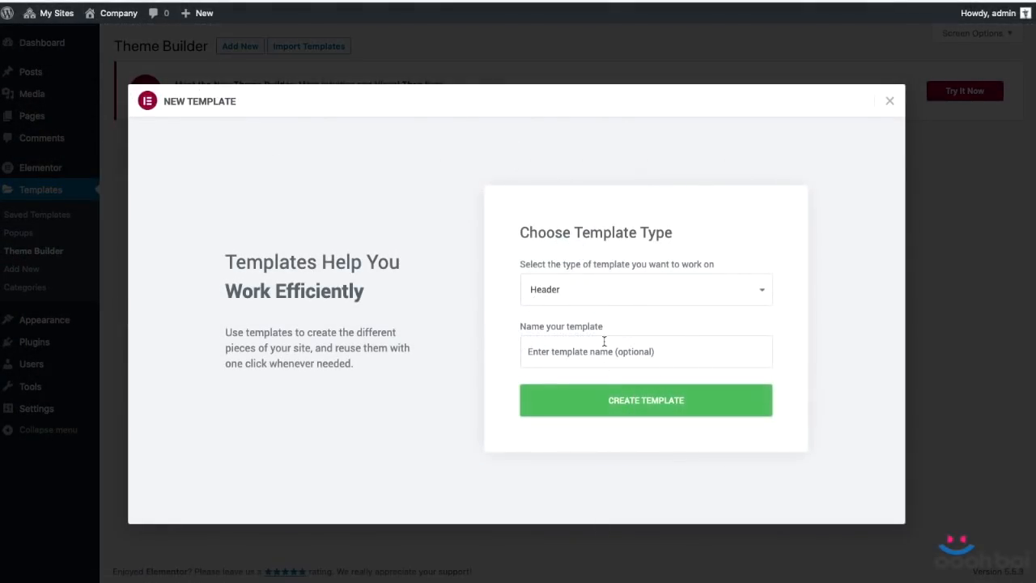
# - Create a Header template named "z header" and dismiss the template library
pyautogui.click(607, 351)
pyautogui.write('z header')
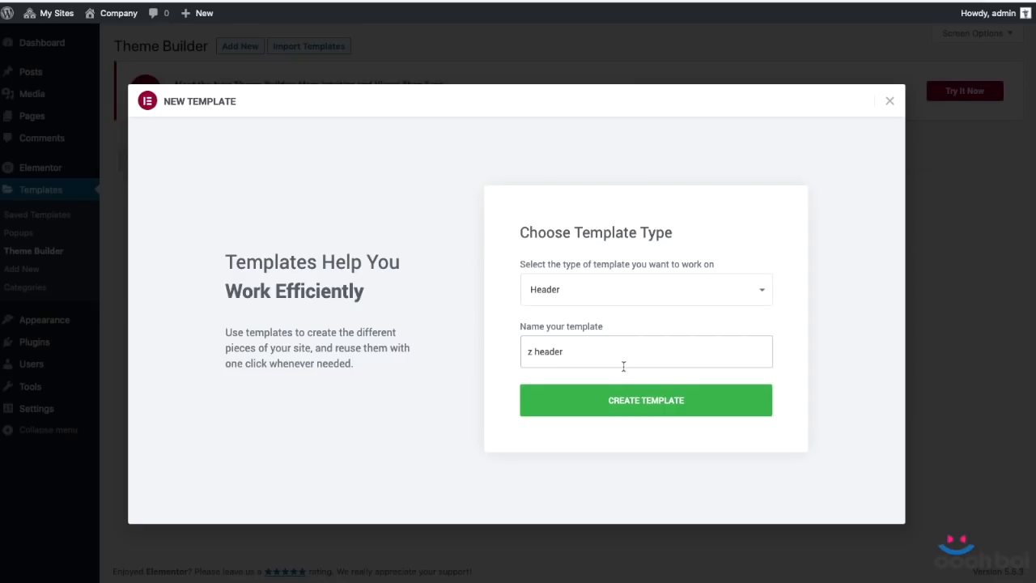
pyautogui.click(628, 399)
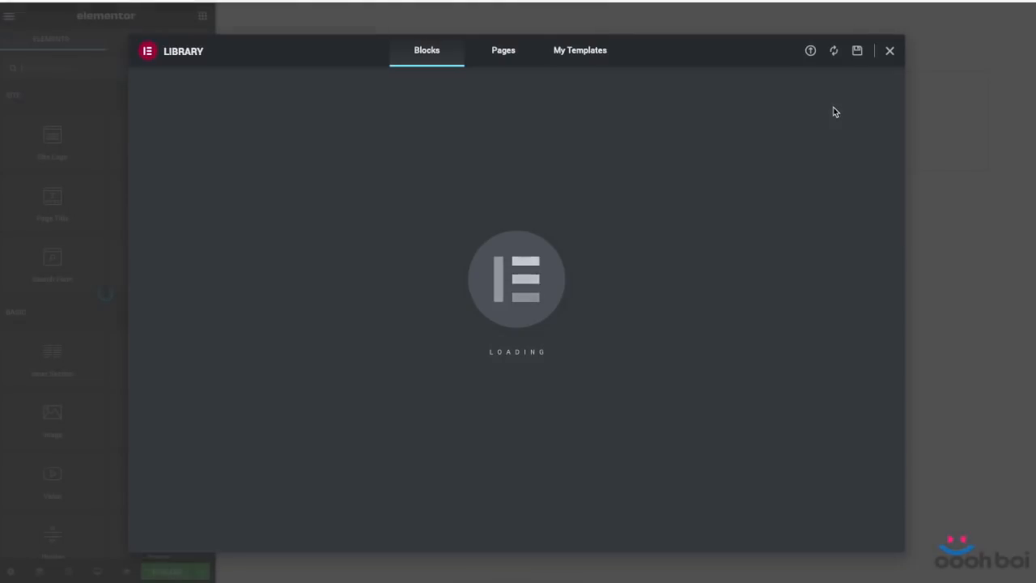
pyautogui.click(888, 52)
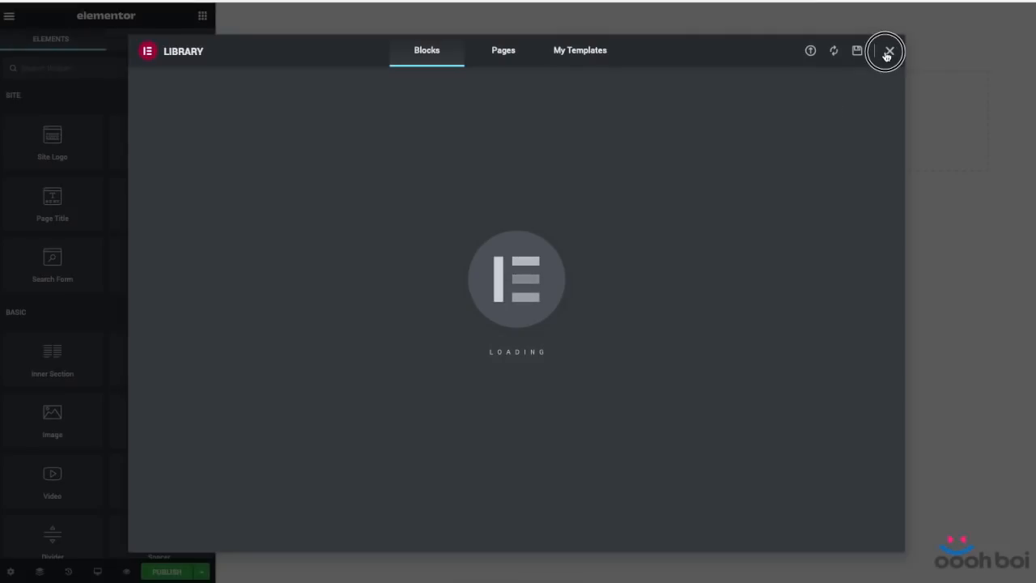
# - Add a three-column section with full-width content, no gap between columns and Breaking Bad enabled
pyautogui.click(611, 111)
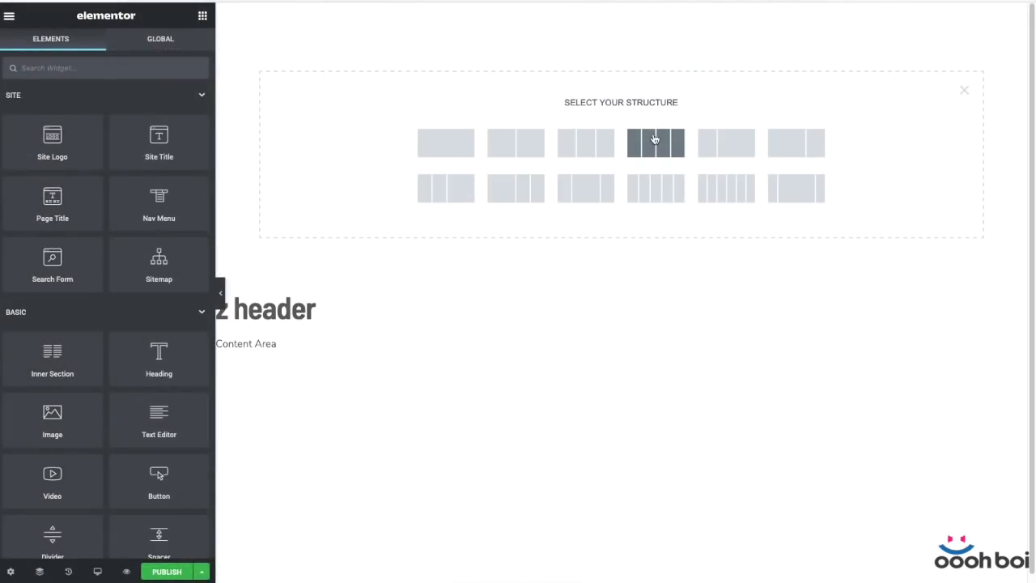
pyautogui.click(585, 143)
pyautogui.click(141, 116)
pyautogui.click(148, 128)
pyautogui.click(148, 151)
pyautogui.click(151, 154)
# - Give the header section a classic background in a very light grey
pyautogui.click(105, 44)
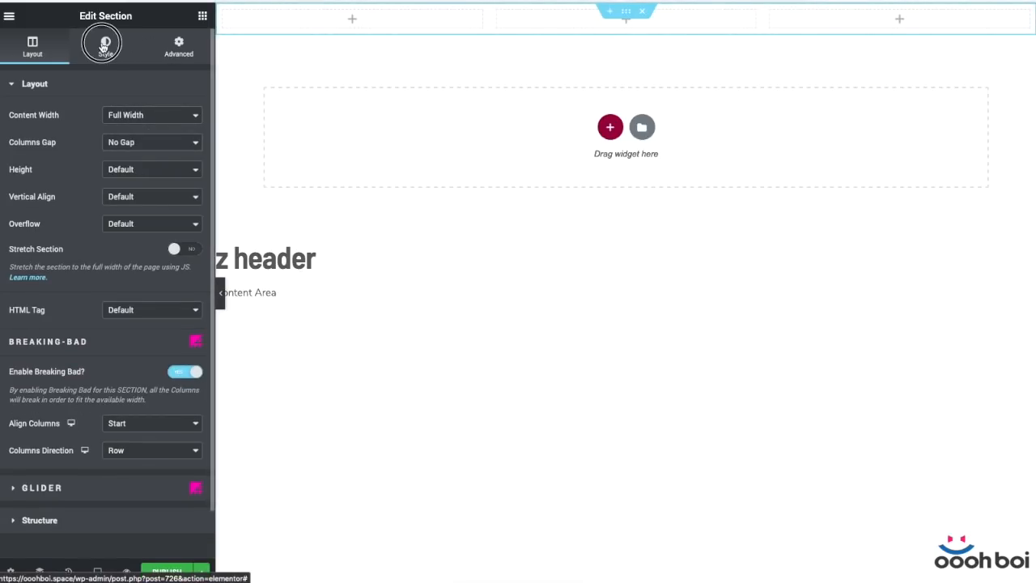
pyautogui.click(139, 142)
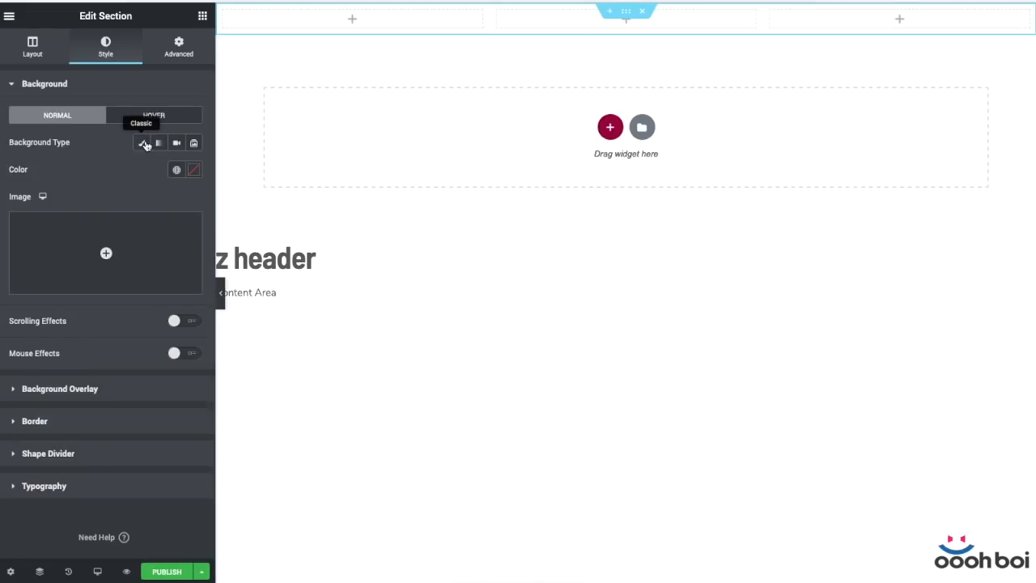
pyautogui.click(194, 169)
pyautogui.moveTo(46, 216); pyautogui.dragTo(34, 220)
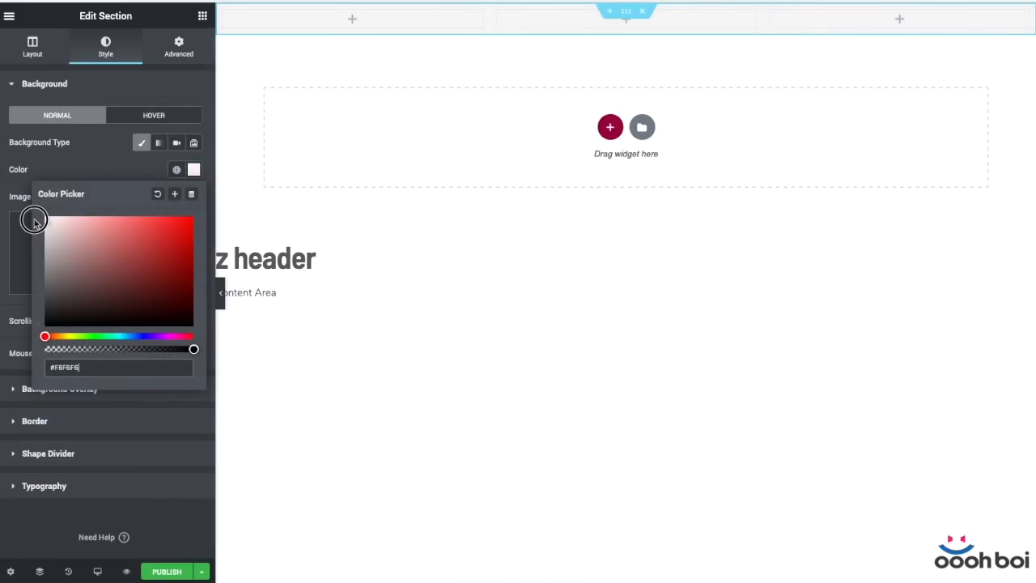
pyautogui.click(70, 144)
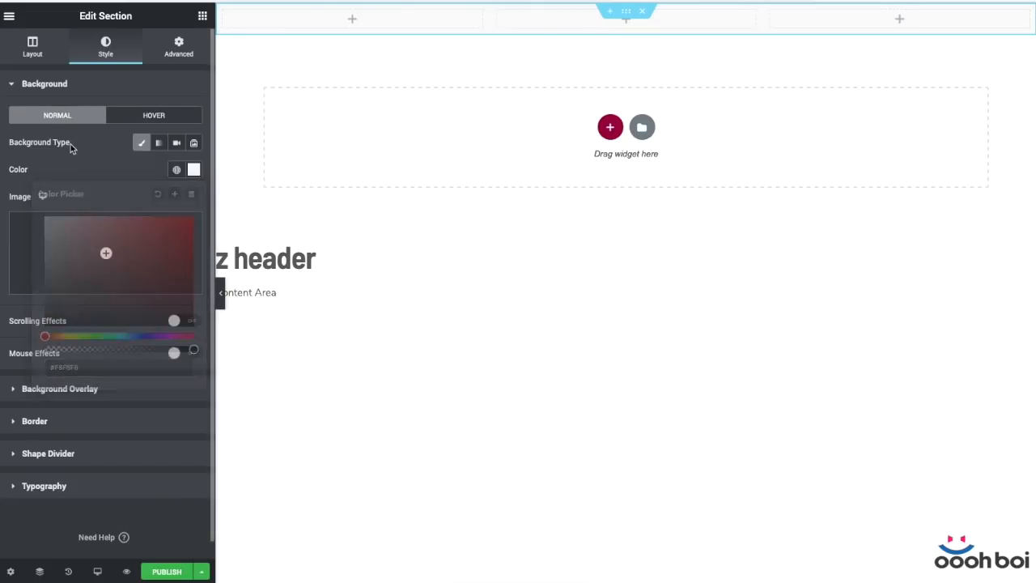
# - Unlink the section's padding values and set them to 30 px for top and bottom and 20 px for right and left
pyautogui.click(179, 47)
pyautogui.click(182, 198)
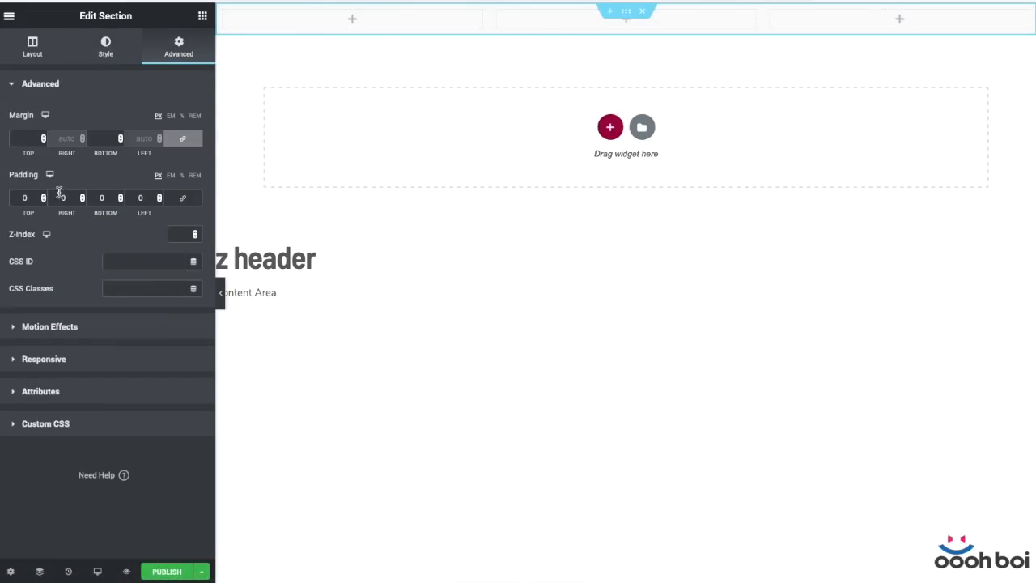
pyautogui.doubleClick(33, 199)
pyautogui.write('30')
pyautogui.doubleClick(109, 199)
pyautogui.write('30')
pyautogui.doubleClick(68, 198)
pyautogui.write('20')
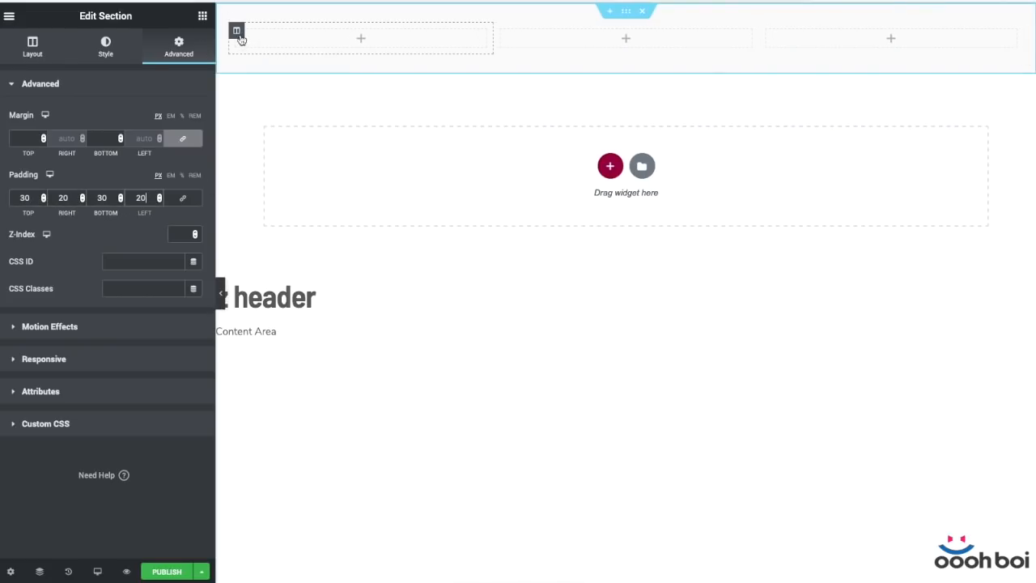
# - Set the widgets space to 0 px in each of the three header columns
pyautogui.click(235, 31)
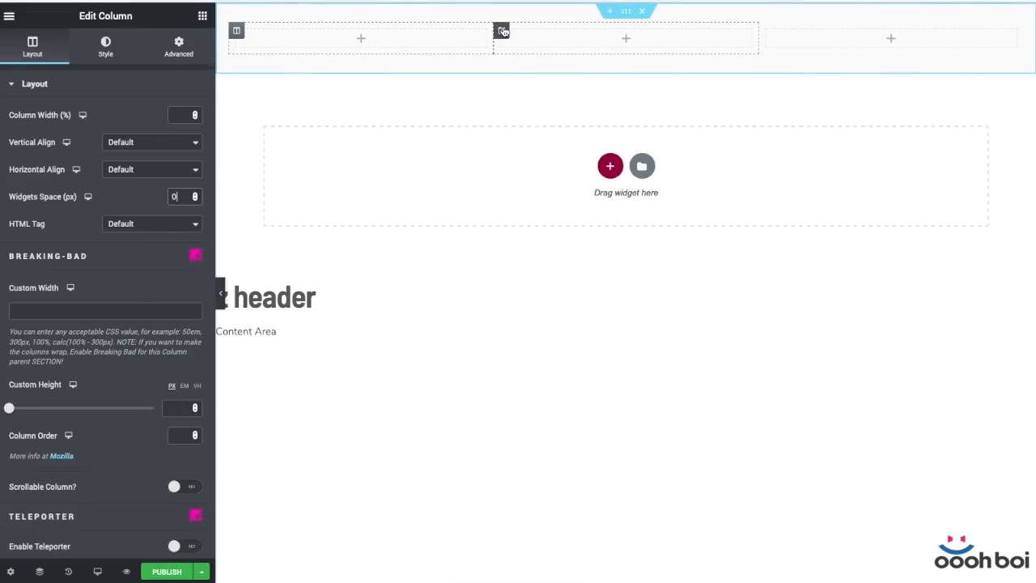
pyautogui.click(501, 31)
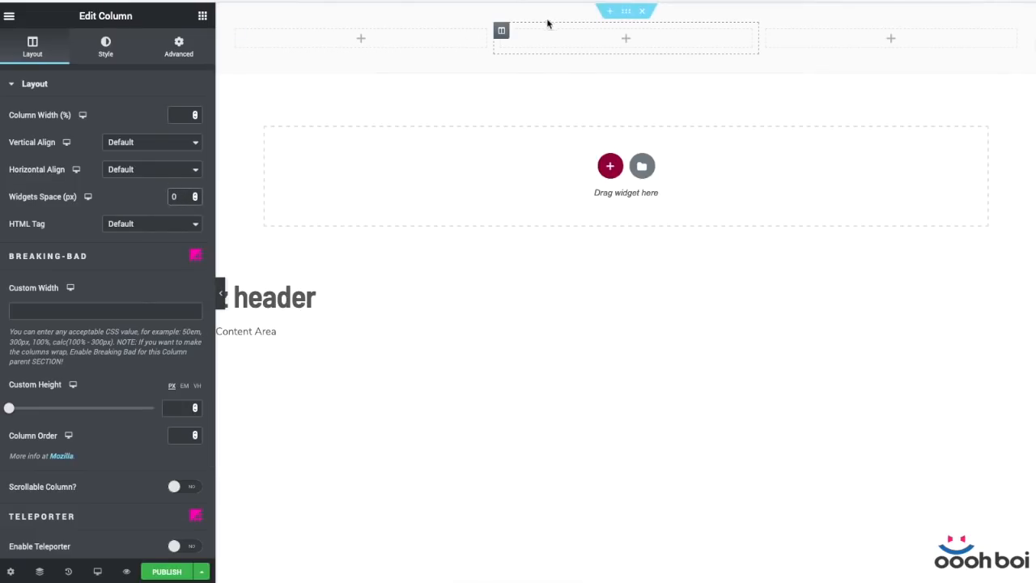
pyautogui.click(767, 30)
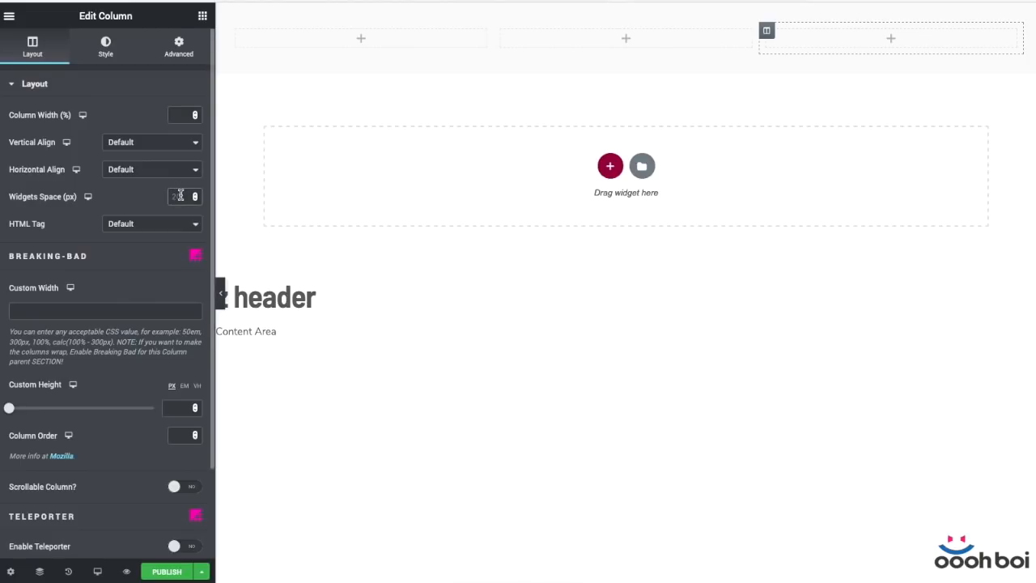
# - Add a Heading widget to the first column with the title "Company" and the HTML tag div
pyautogui.click(202, 15)
pyautogui.moveTo(158, 356); pyautogui.dragTo(388, 44)
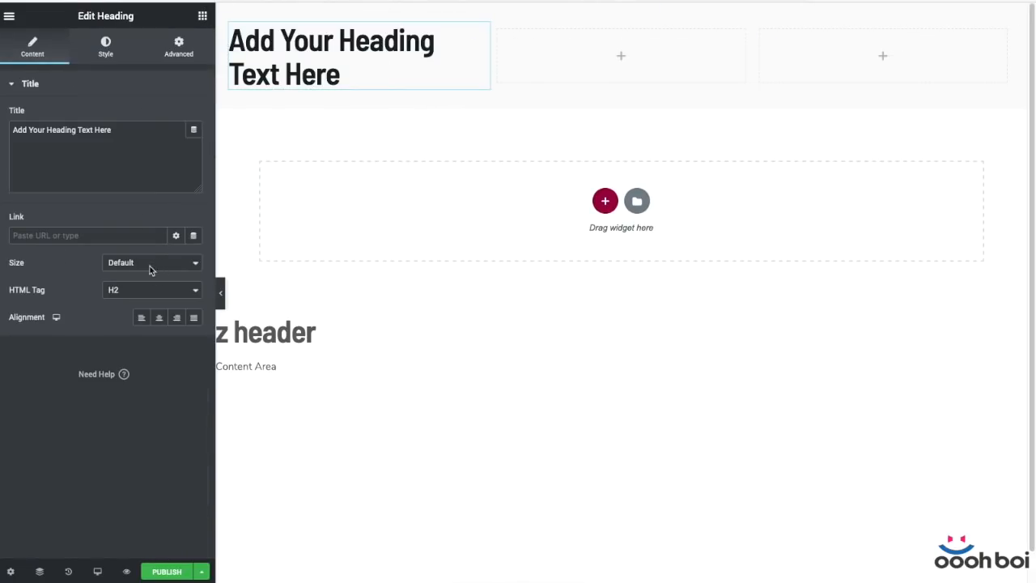
pyautogui.moveTo(135, 131); pyautogui.dragTo(1, 123)
pyautogui.write('Company')
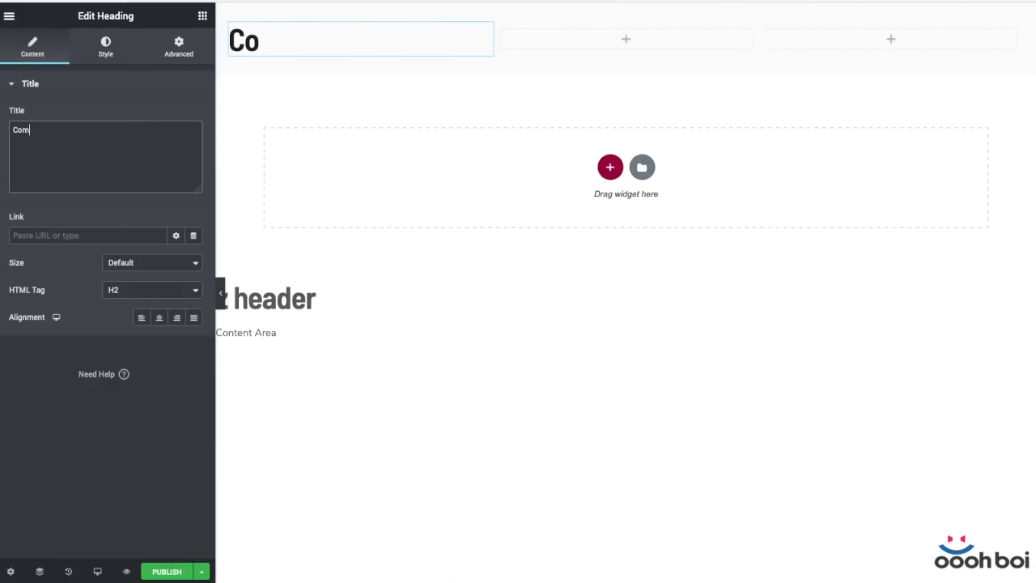
pyautogui.click(134, 296)
pyautogui.click(137, 346)
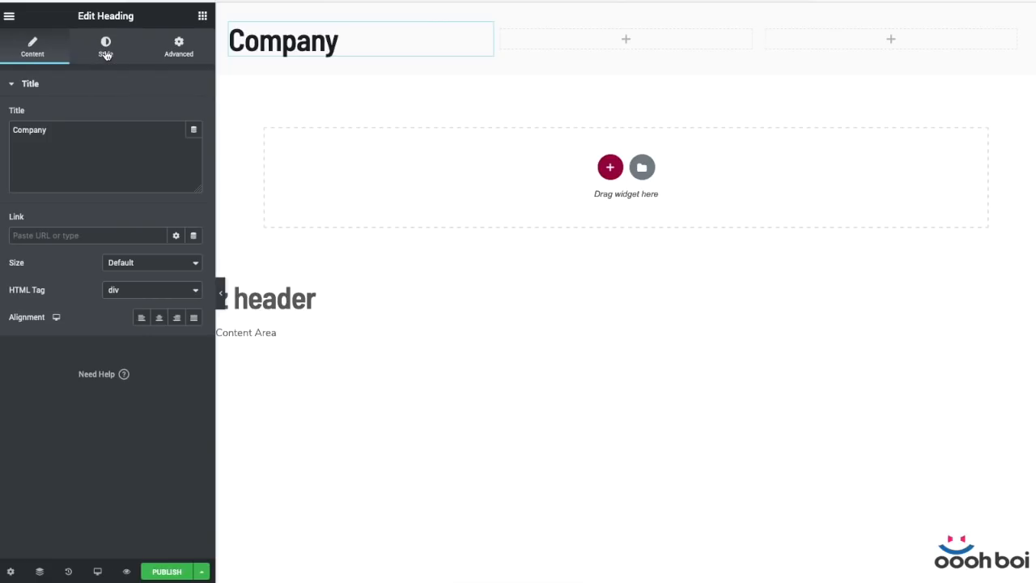
# - Set the Company heading's typography to the Sail font family at 40 px
pyautogui.click(106, 49)
pyautogui.click(192, 143)
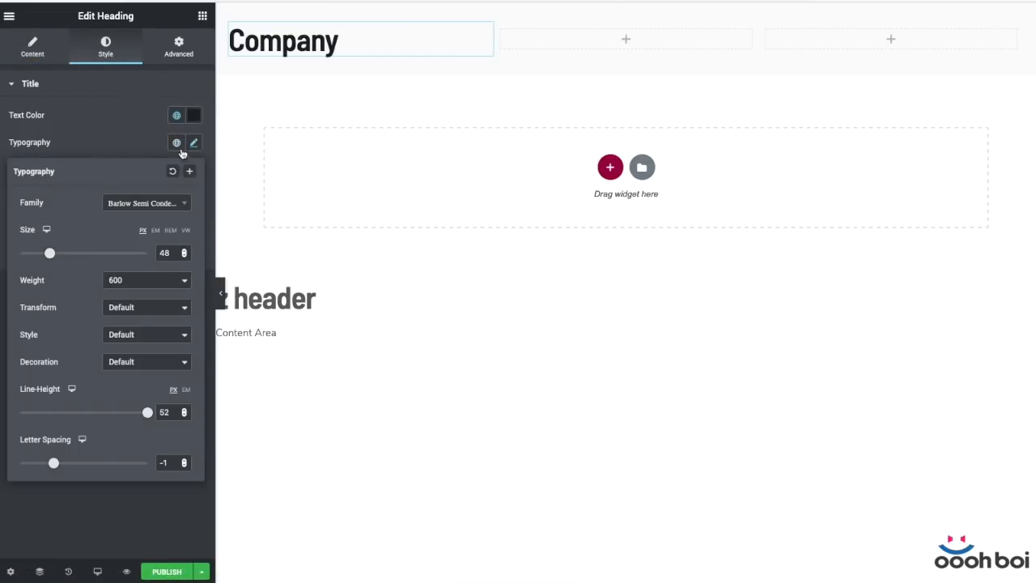
pyautogui.click(169, 204)
pyautogui.write('sail')
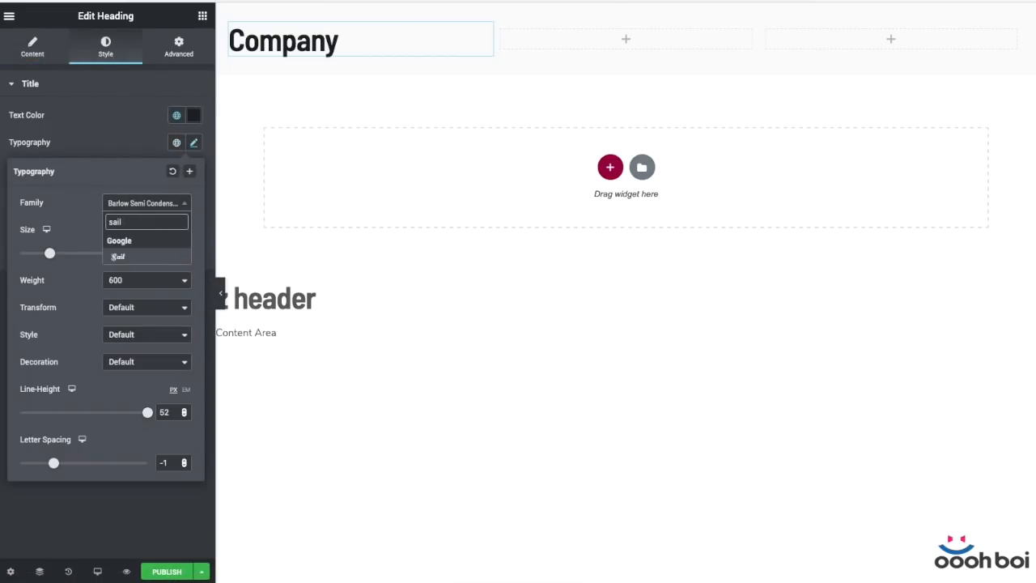
pyautogui.press('Return')
pyautogui.doubleClick(164, 253)
pyautogui.write('40')
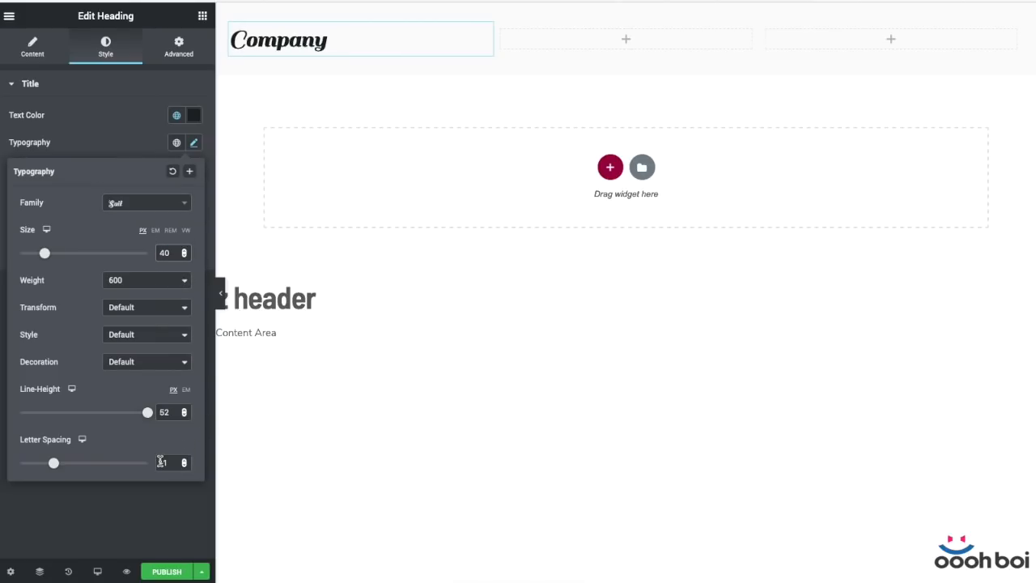
pyautogui.click(138, 141)
# - Add a Nav Menu widget to the middle column of the header section
pyautogui.click(203, 15)
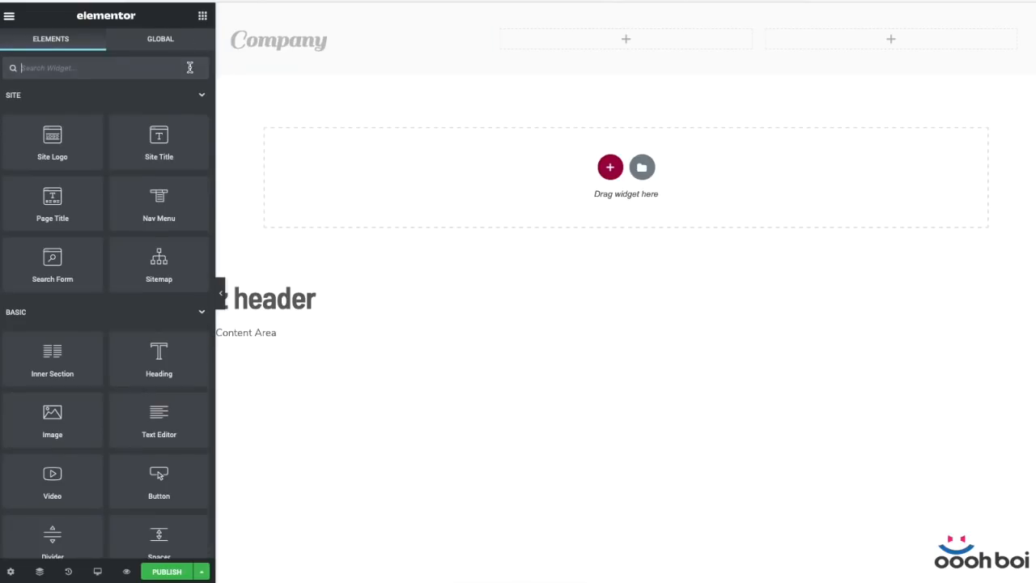
pyautogui.moveTo(171, 204); pyautogui.dragTo(647, 42)
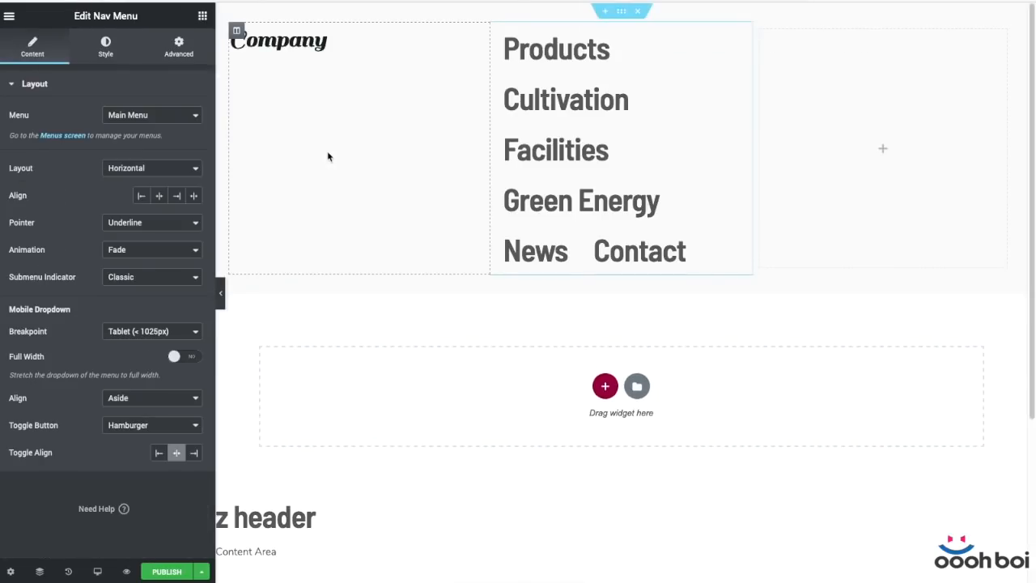
# - Center the nav menu, set its pointer to None and its mobile dropdown breakpoint to Mobile (< 768px)
pyautogui.click(160, 198)
pyautogui.click(152, 222)
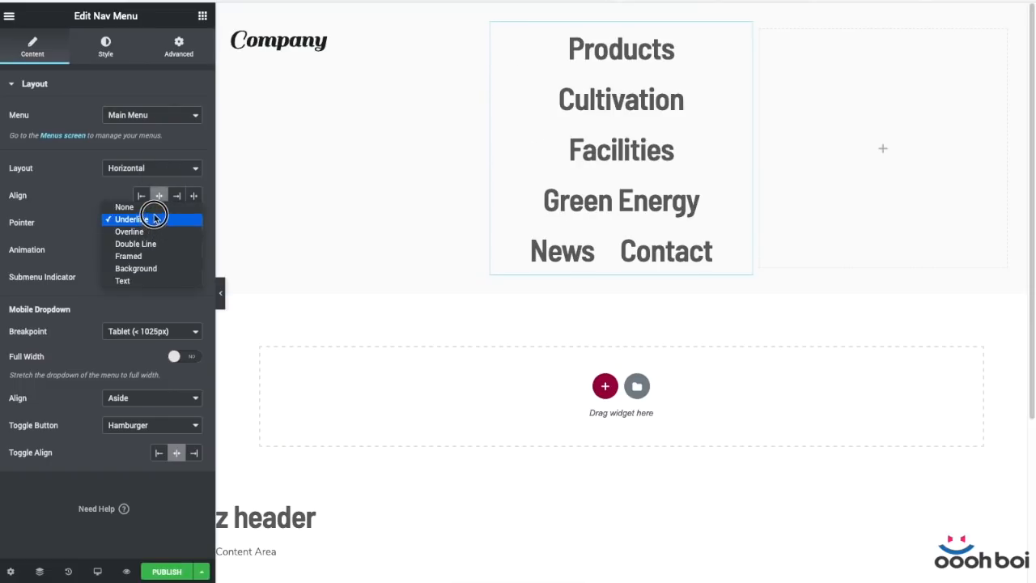
pyautogui.click(146, 210)
pyautogui.click(151, 304)
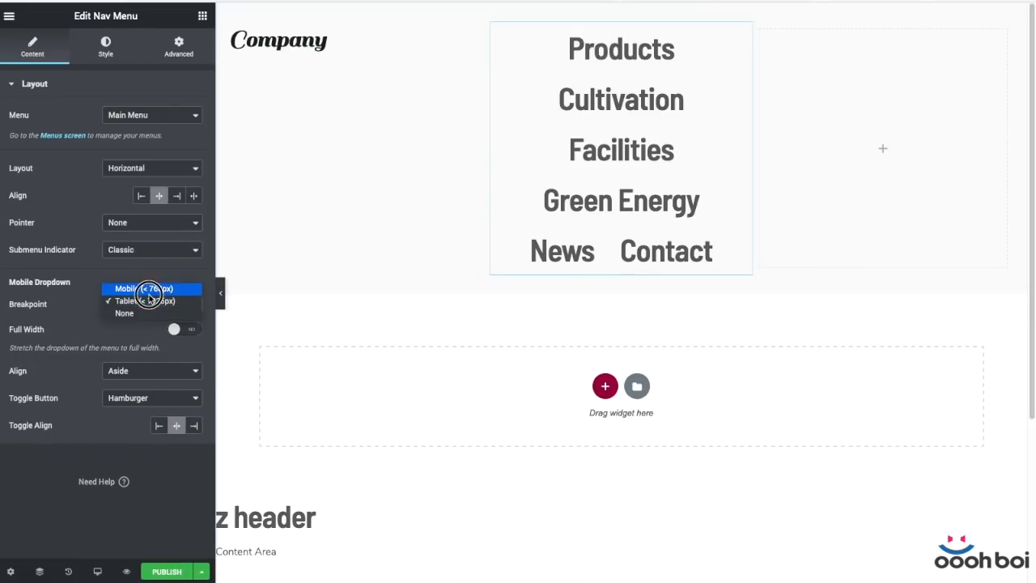
pyautogui.click(140, 288)
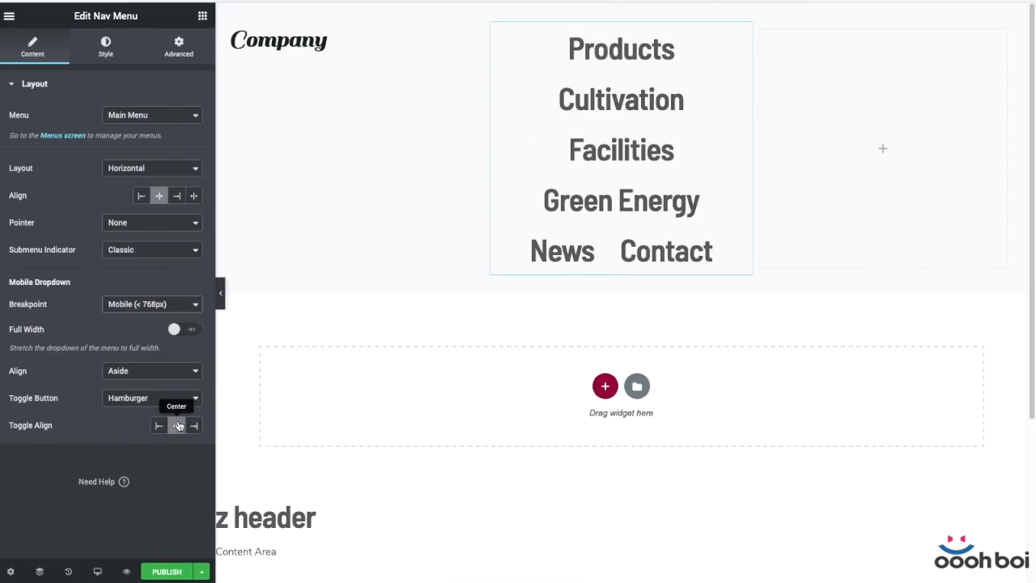
# - Set the main menu's horizontal and vertical padding to 0 and the space between items to 20
pyautogui.click(105, 48)
pyautogui.click(178, 232)
pyautogui.write('0')
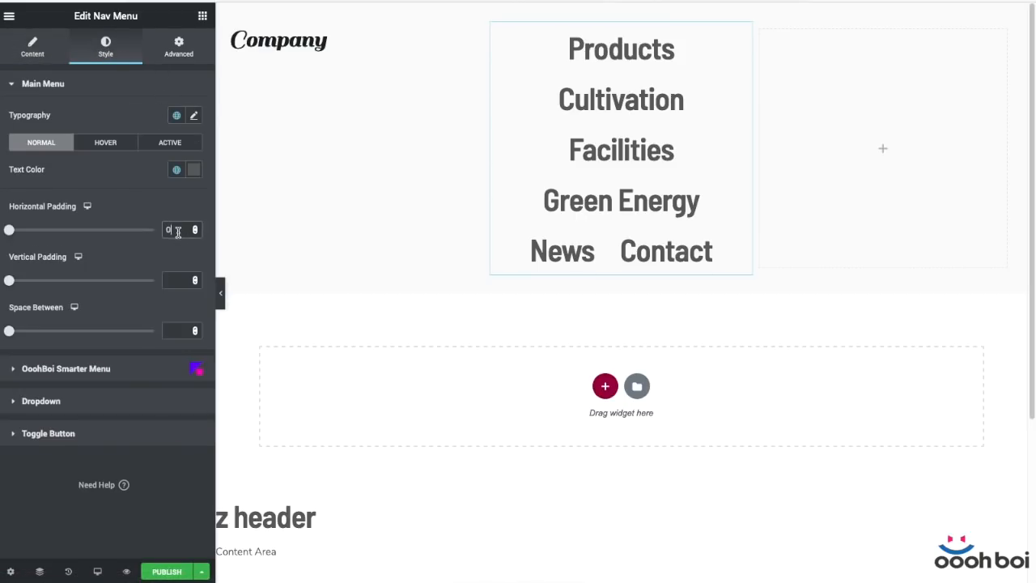
pyautogui.click(178, 277)
pyautogui.write('0')
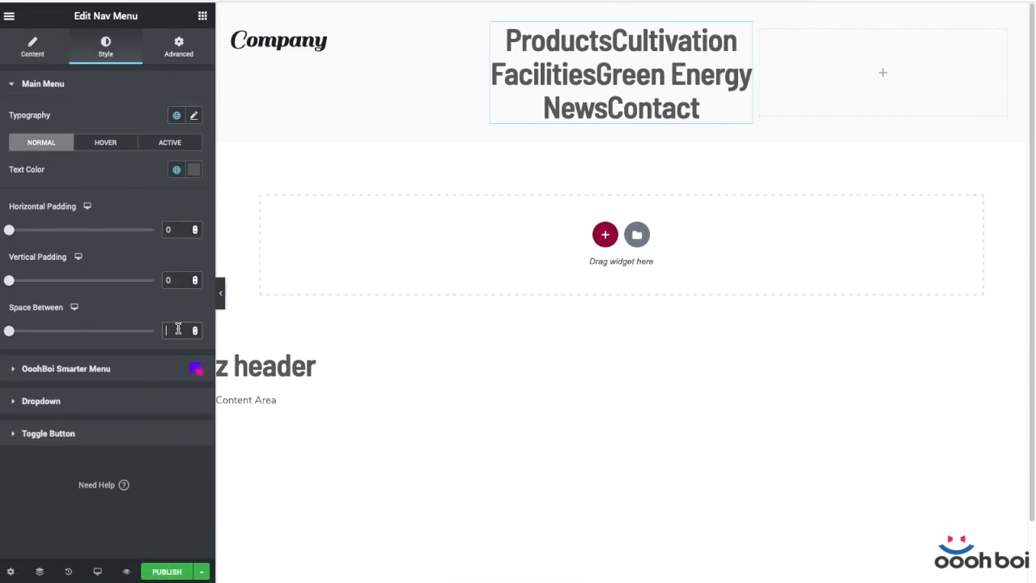
pyautogui.write('20')
# - Set the main menu's typography to 14 px size, weight 400 and Uppercase transform
pyautogui.click(194, 118)
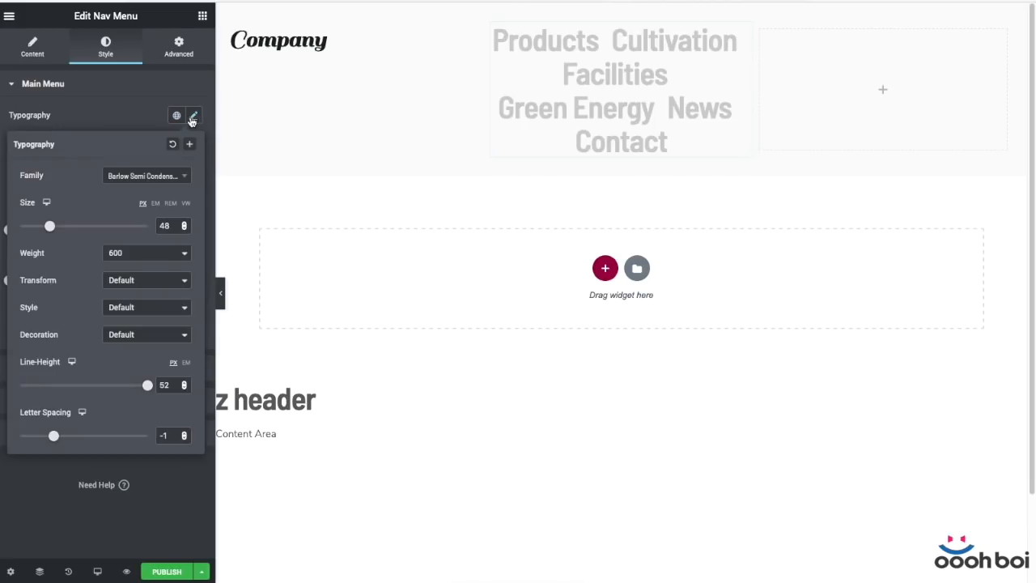
pyautogui.click(155, 176)
pyautogui.click(154, 178)
pyautogui.doubleClick(167, 225)
pyautogui.write('14')
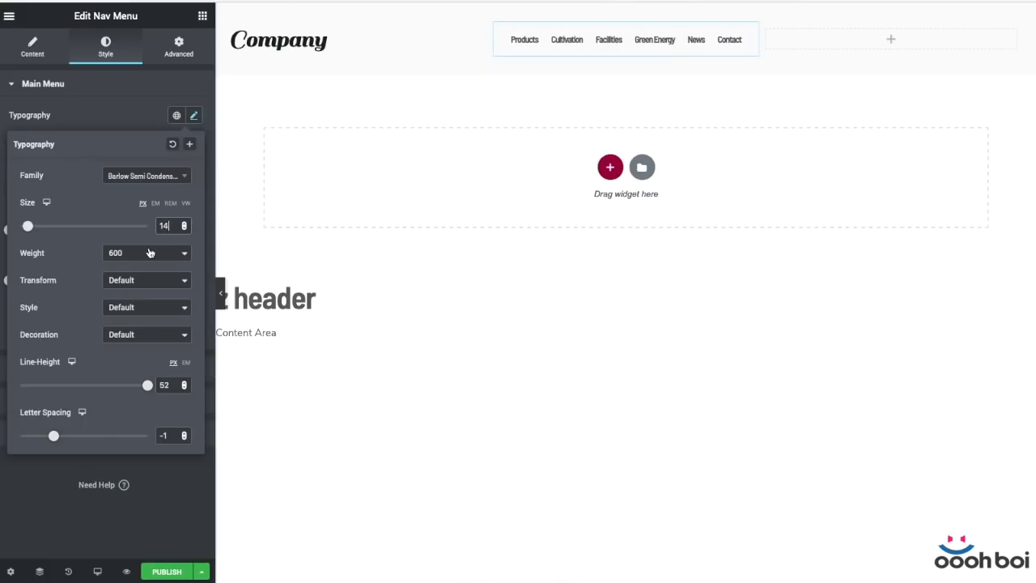
pyautogui.click(151, 253)
pyautogui.click(148, 229)
pyautogui.click(141, 278)
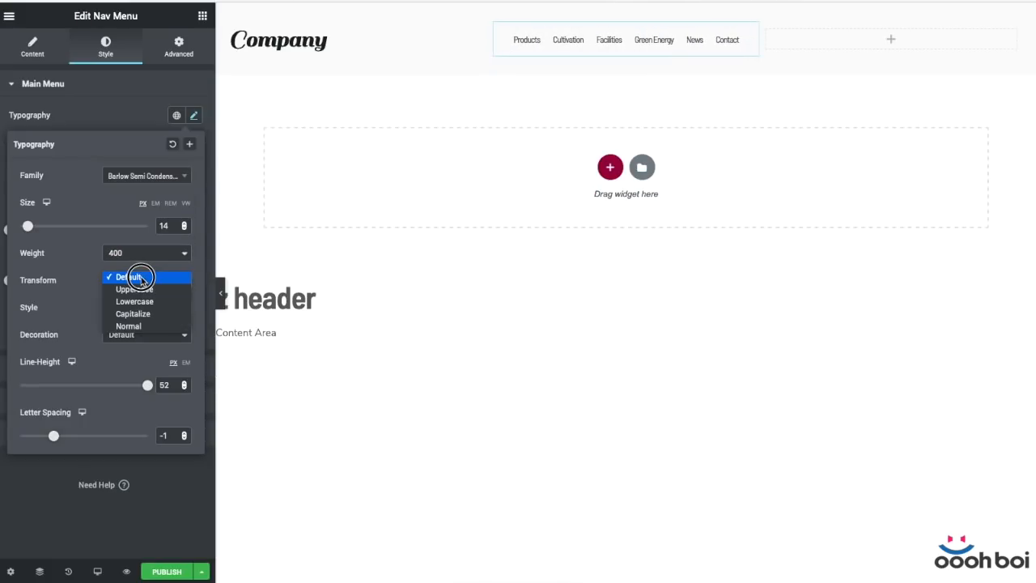
pyautogui.click(143, 290)
# - Clear the main menu's line height and set its letter spacing to 0
pyautogui.doubleClick(160, 385)
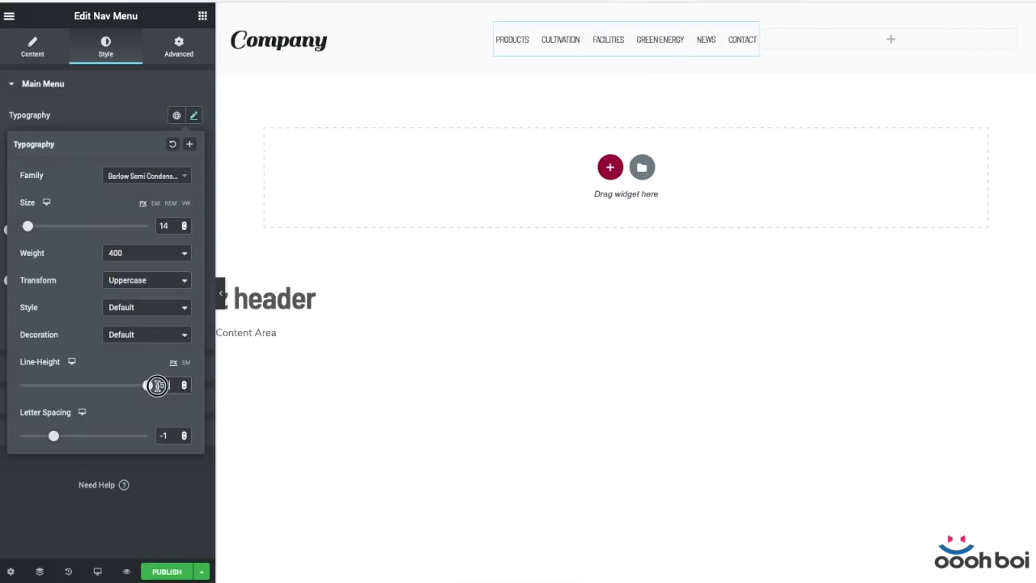
pyautogui.press('BackSpace')
pyautogui.moveTo(169, 435); pyautogui.dragTo(135, 431)
pyautogui.write('0')
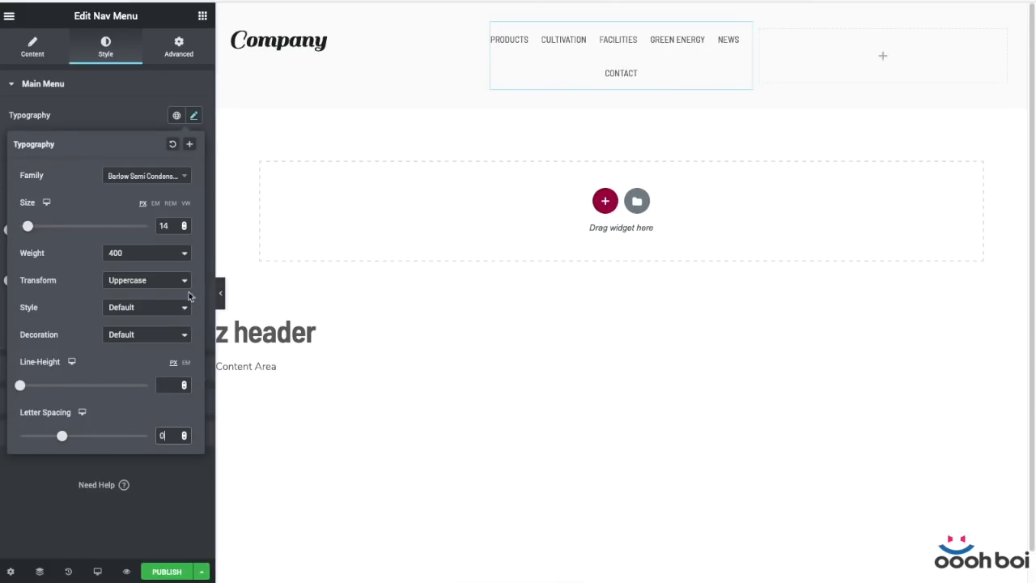
pyautogui.click(108, 111)
pyautogui.moveTo(587, 81); pyautogui.dragTo(679, 63)
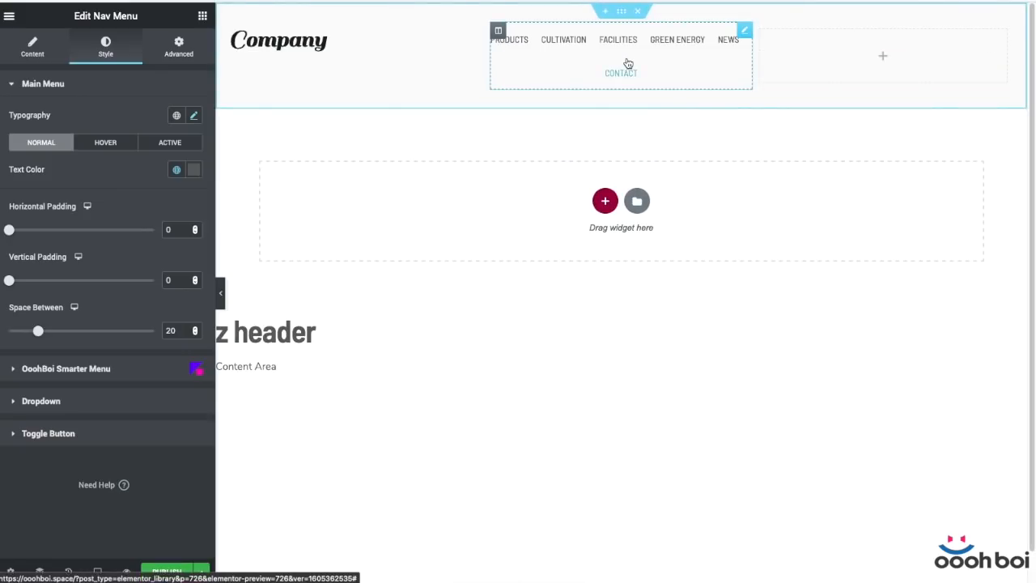
# - Publish the header template with an Include condition for the Entire Site
pyautogui.click(621, 11)
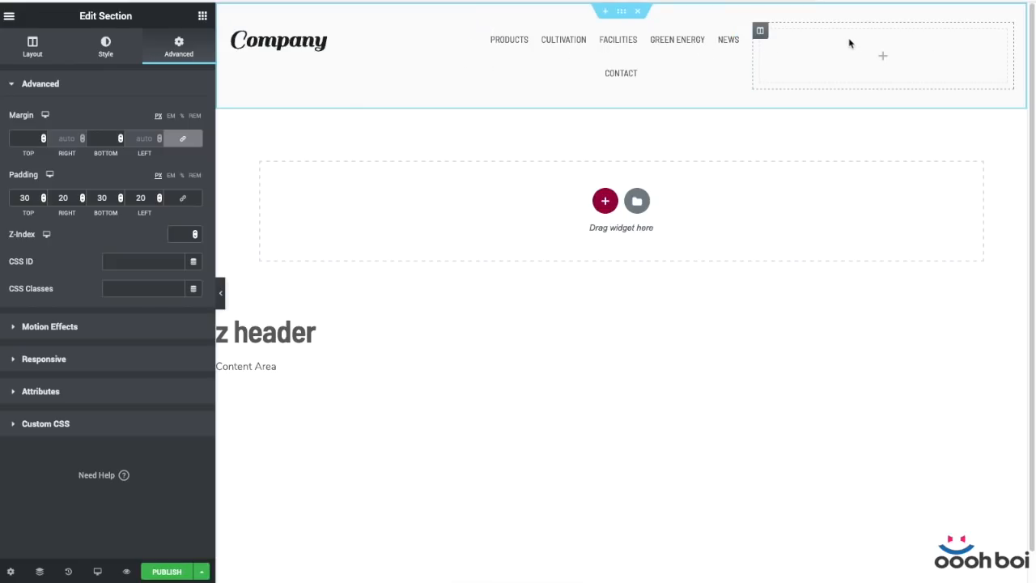
pyautogui.click(149, 574)
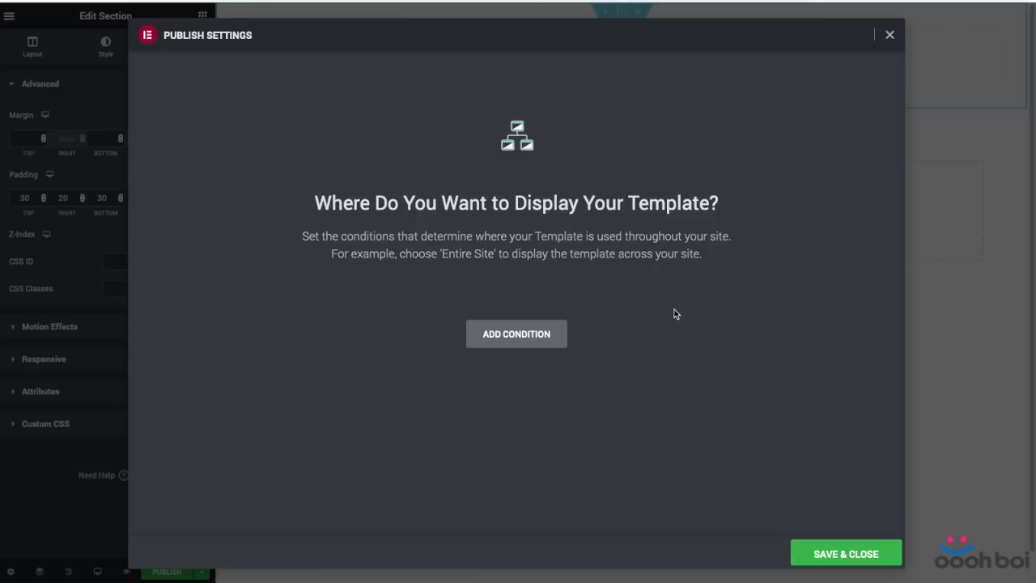
pyautogui.click(523, 340)
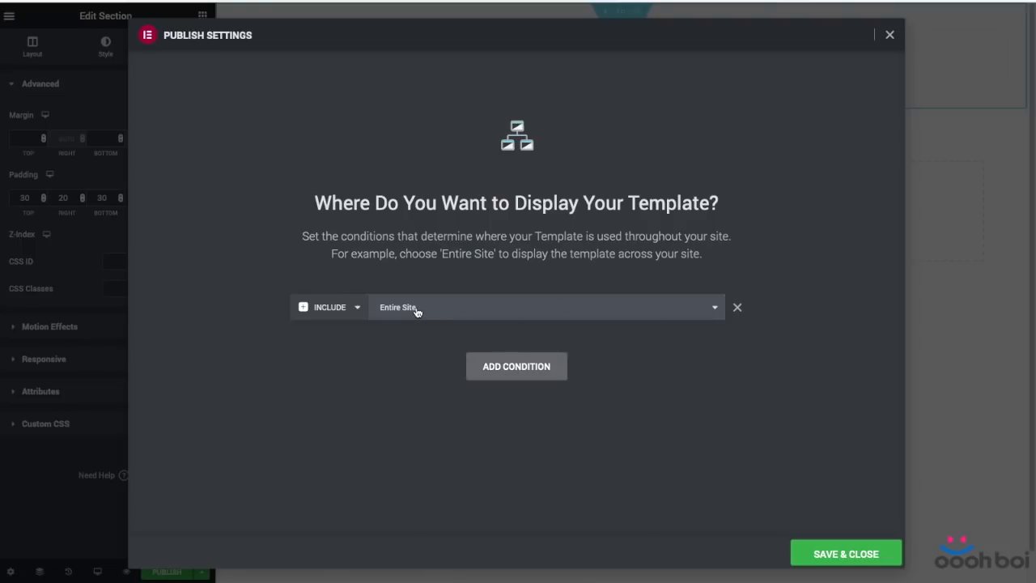
pyautogui.click(845, 553)
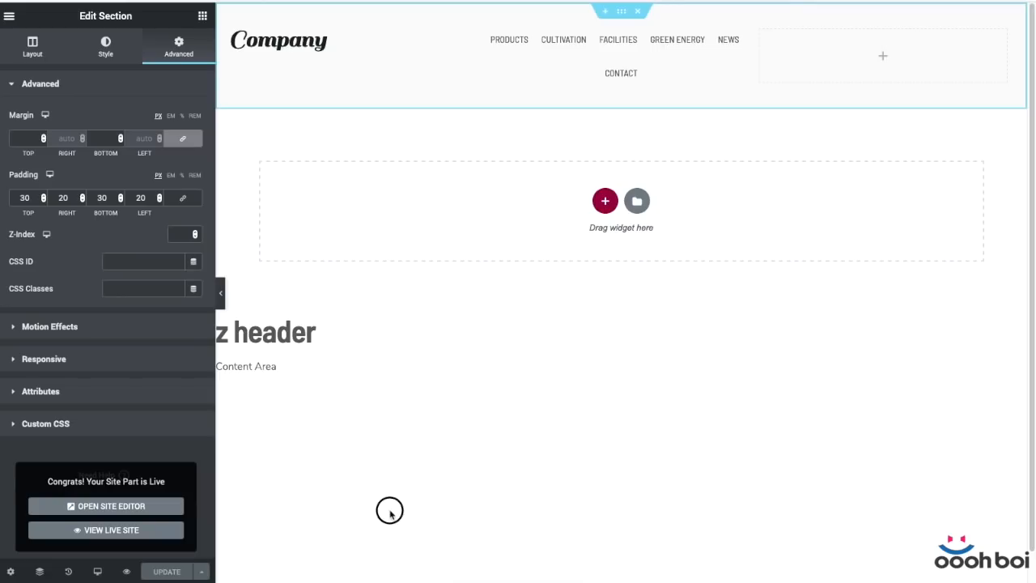
pyautogui.click(389, 515)
# - Exit to the WordPress dashboard and open the Learn Ikebana page for editing in Elementor
pyautogui.click(12, 21)
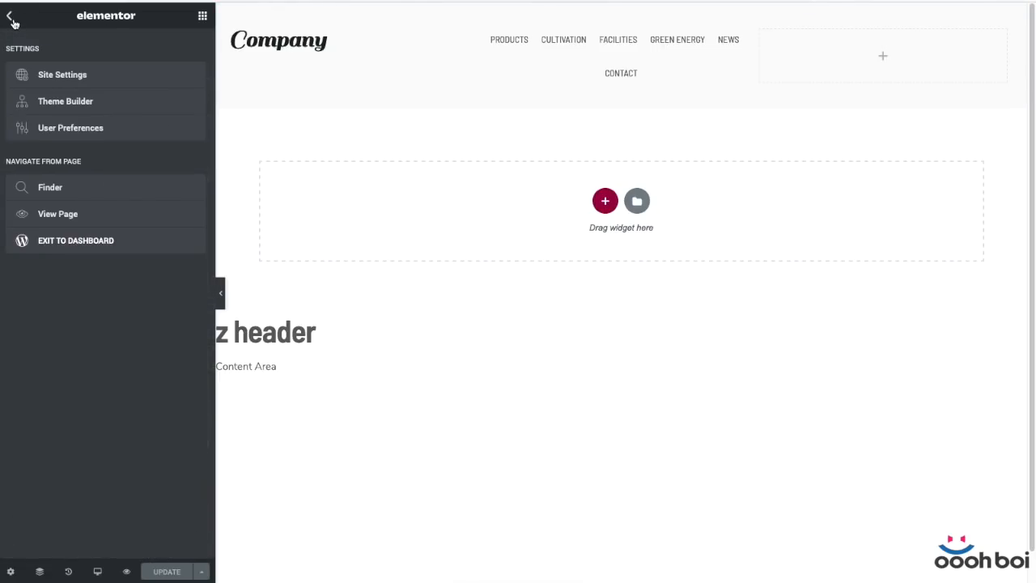
pyautogui.click(146, 240)
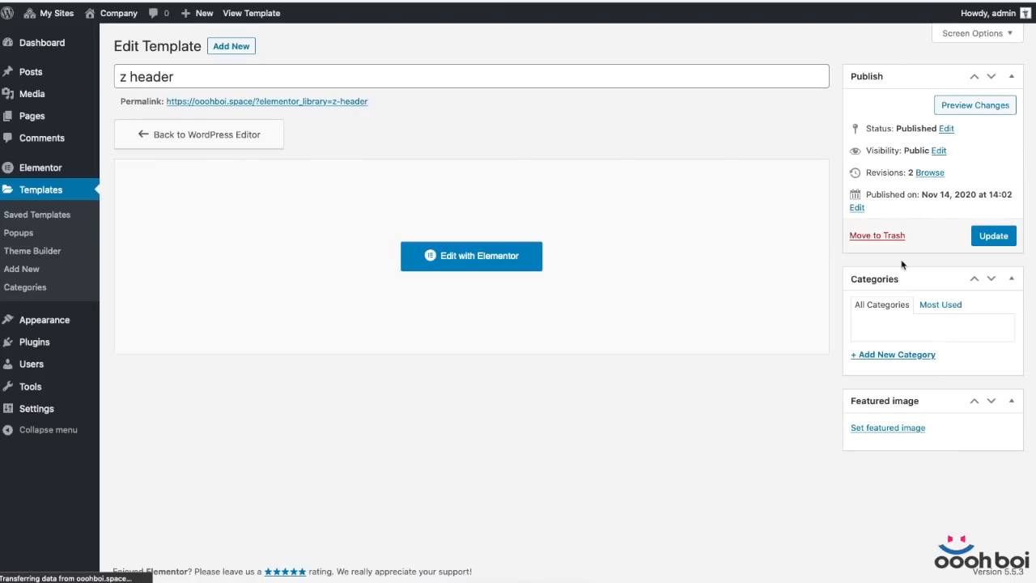
pyautogui.click(123, 118)
pyautogui.moveTo(343, 245)
pyautogui.click(293, 236)
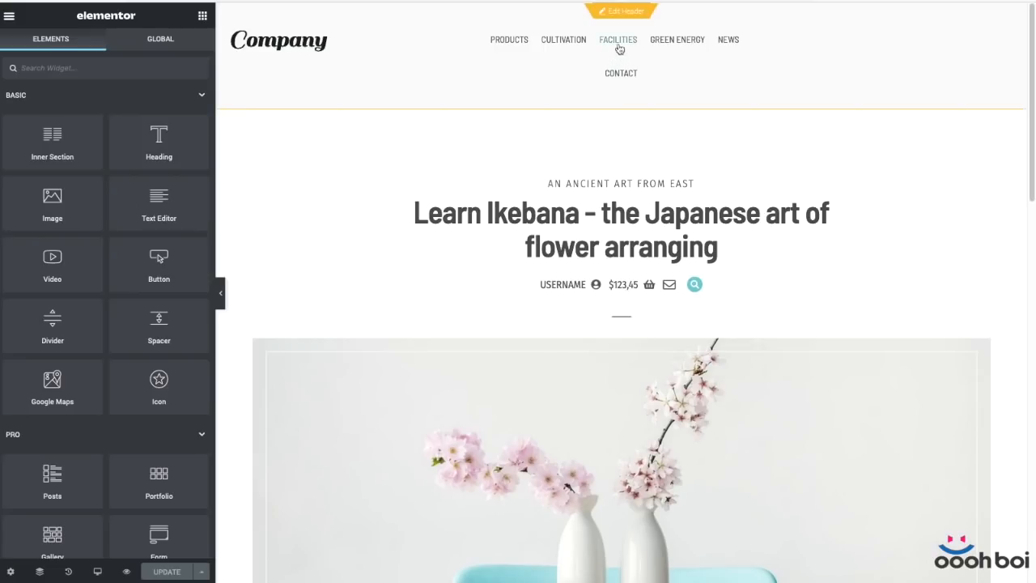
# - Review the header on the Learn Ikebana page, switching to header editing and back to page editing
pyautogui.scroll(-12, 724, 301)
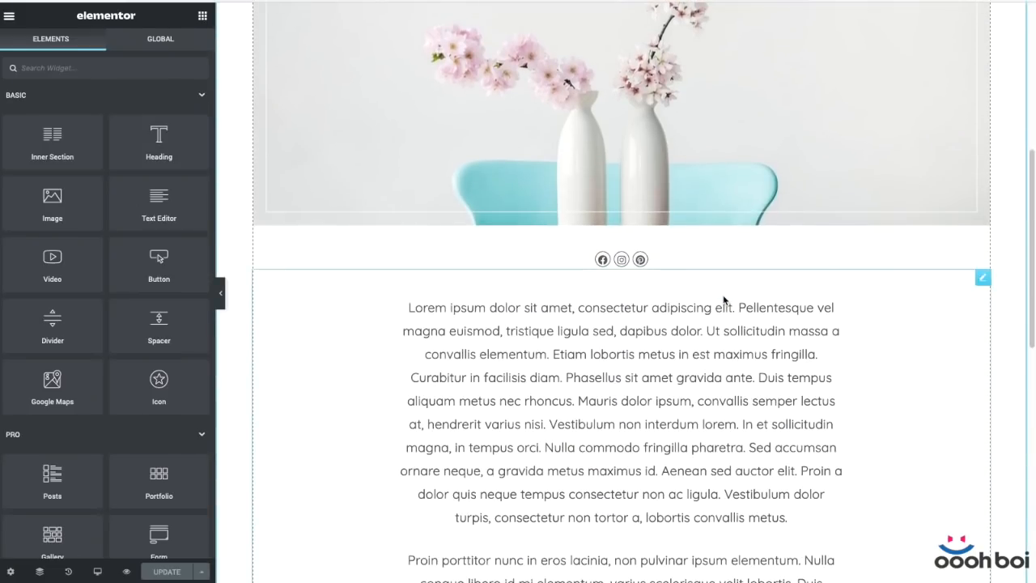
pyautogui.scroll(7, 724, 296)
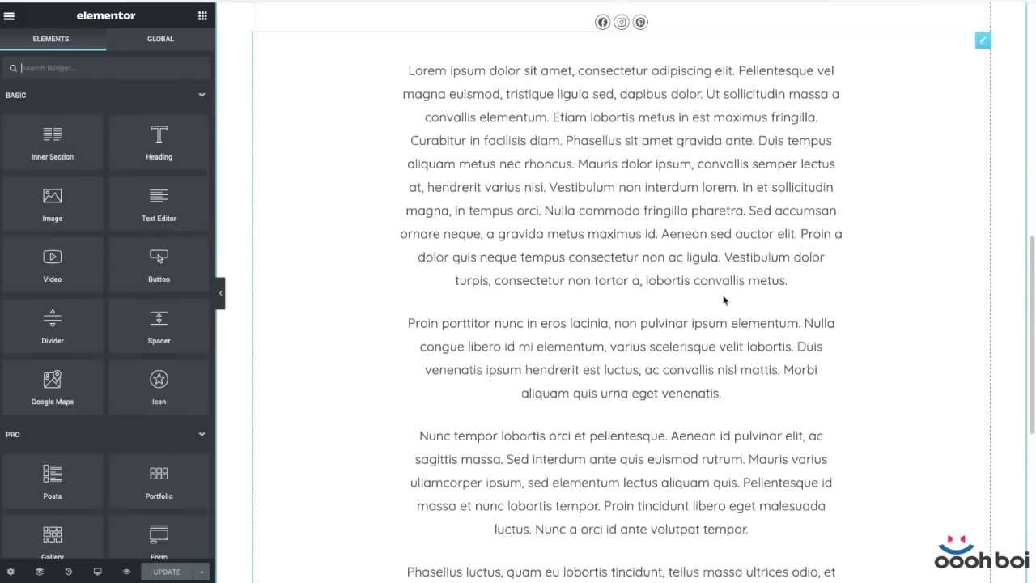
pyautogui.scroll(5, 723, 301)
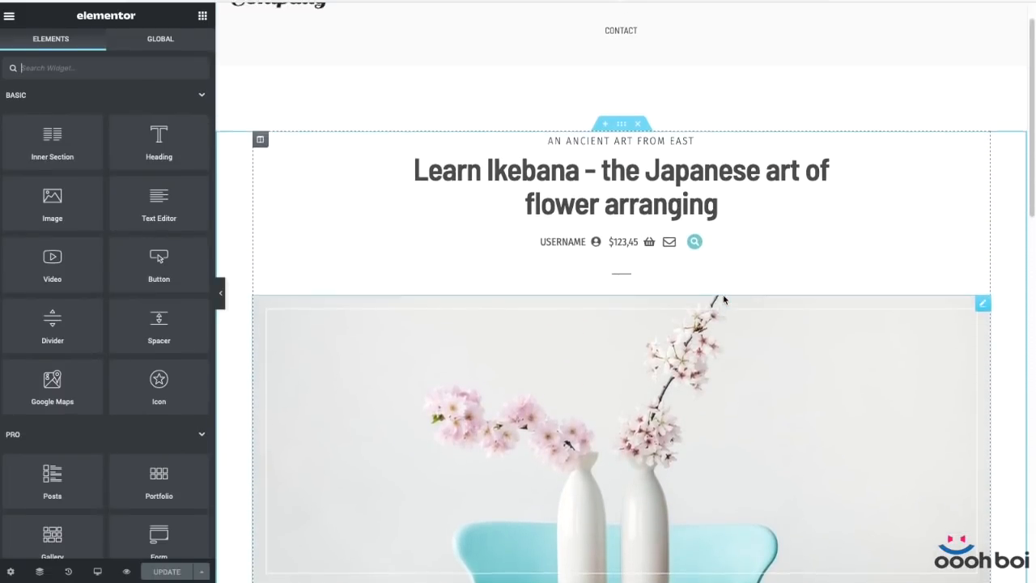
pyautogui.click(963, 139)
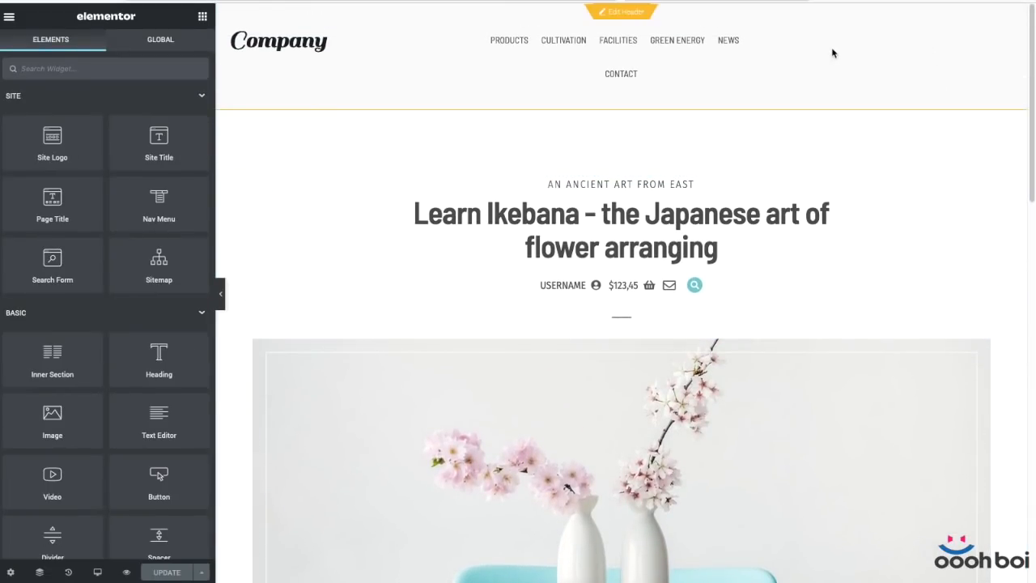
pyautogui.click(623, 15)
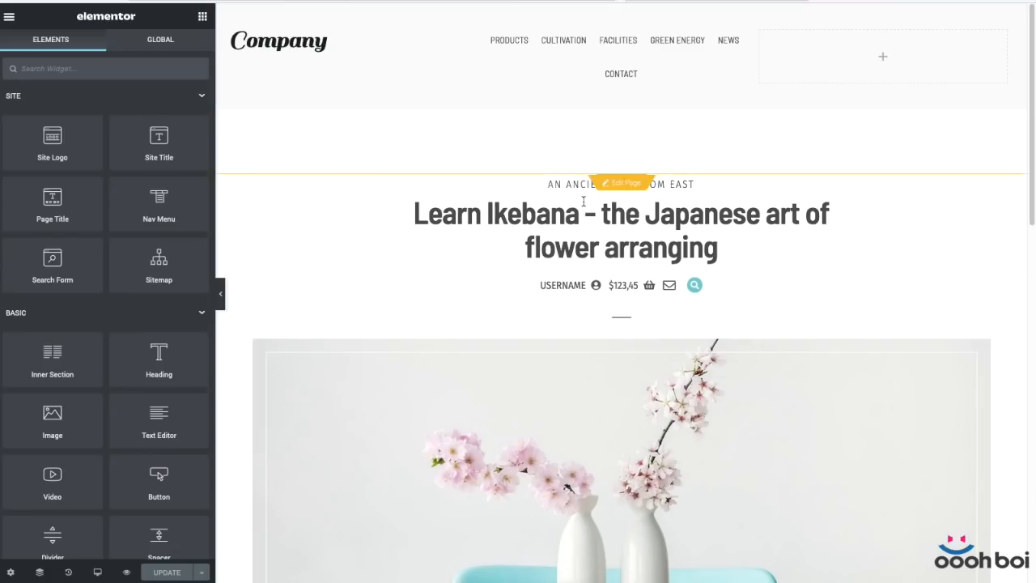
pyautogui.click(624, 185)
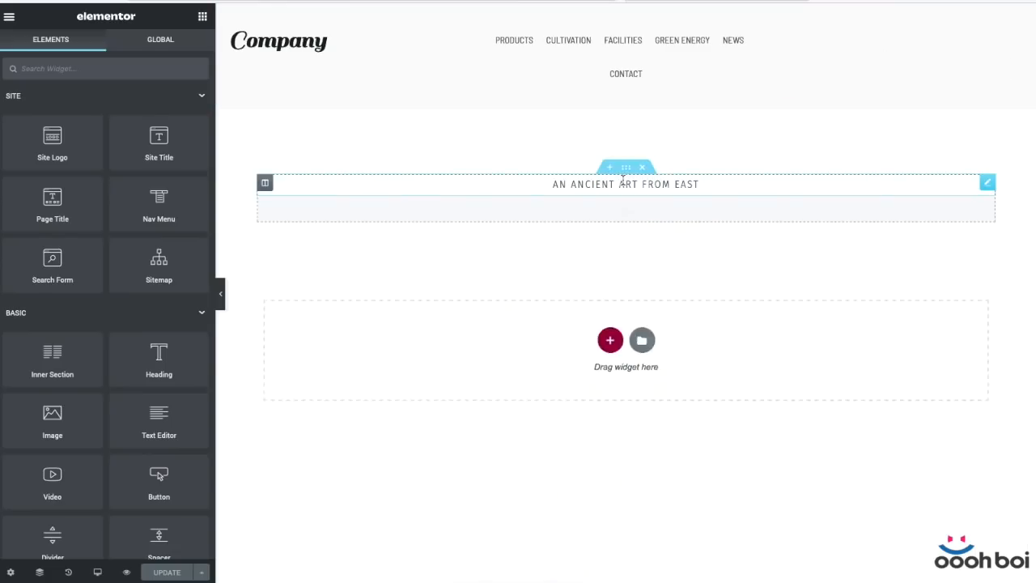
# - Copy the $123,45 basket button from the page and paste it into the header's empty third column
pyautogui.rightClick(654, 288)
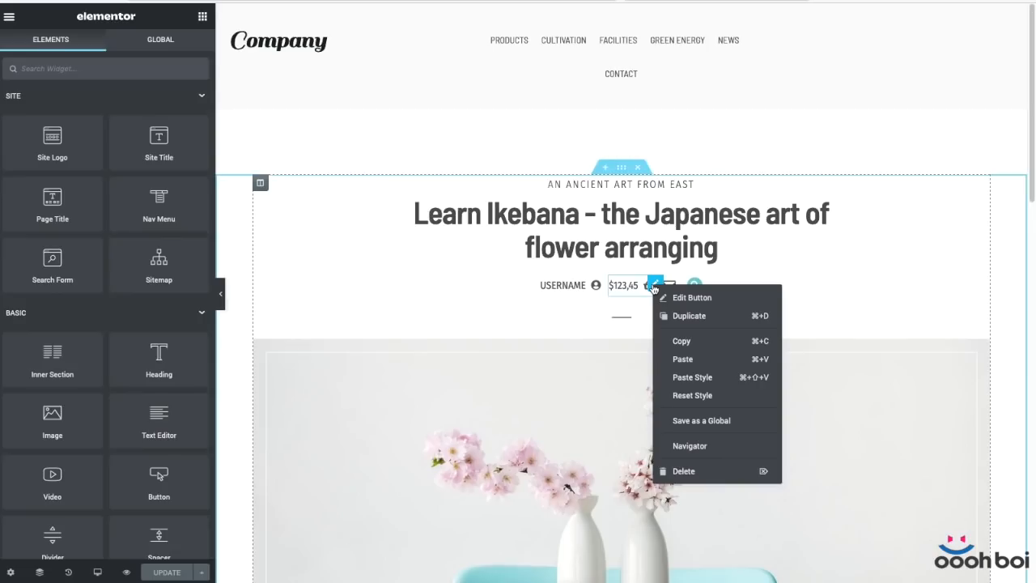
pyautogui.click(698, 343)
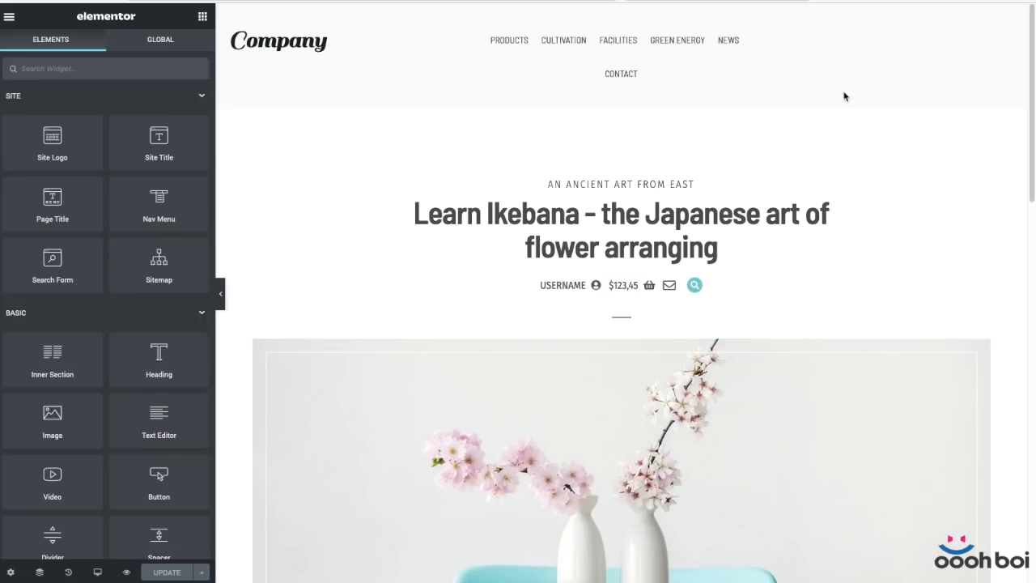
pyautogui.click(627, 13)
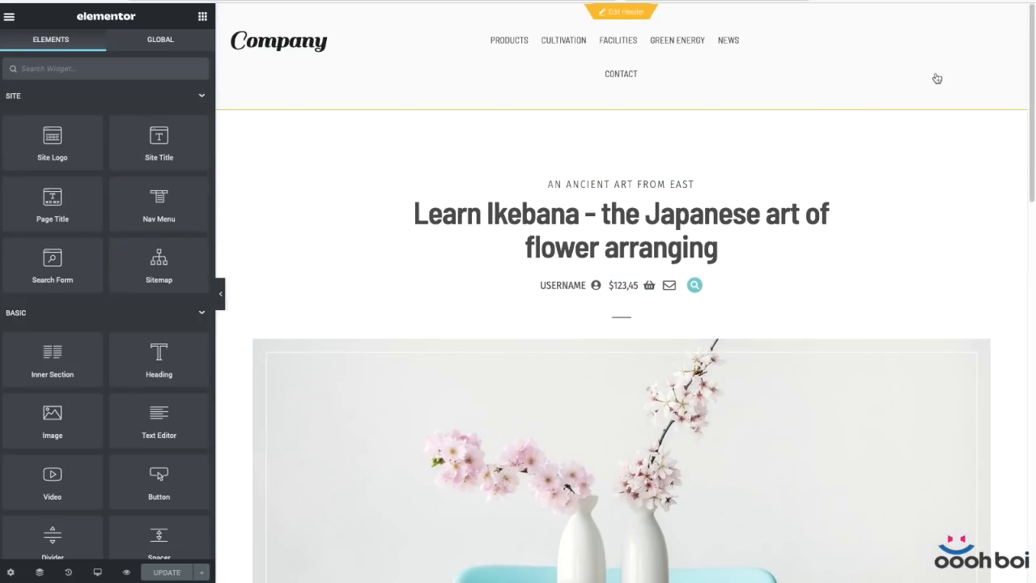
pyautogui.rightClick(852, 52)
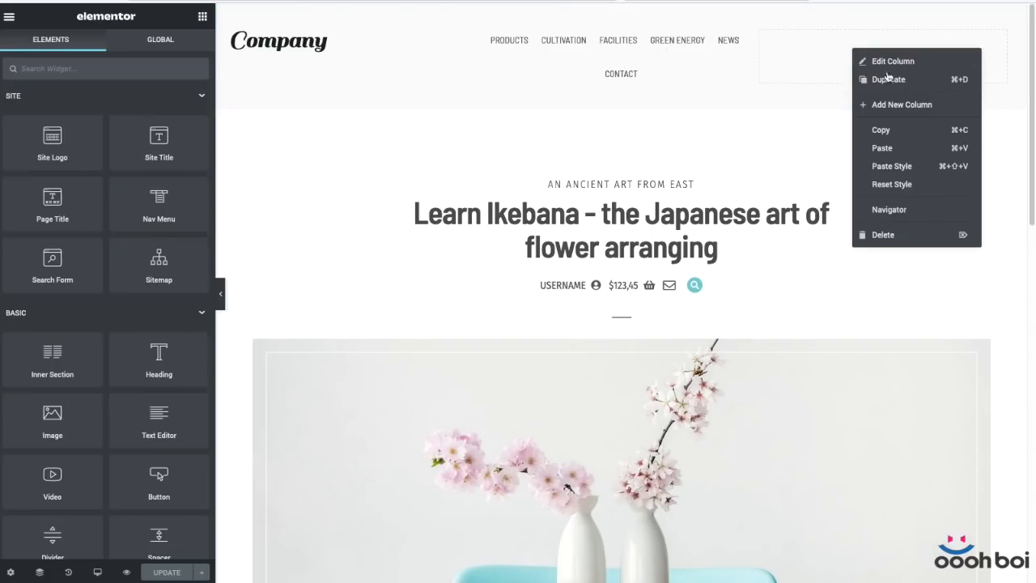
pyautogui.click(914, 144)
# - Copy the search form icon from the page and paste it into the header's third column
pyautogui.click(625, 182)
pyautogui.click(578, 327)
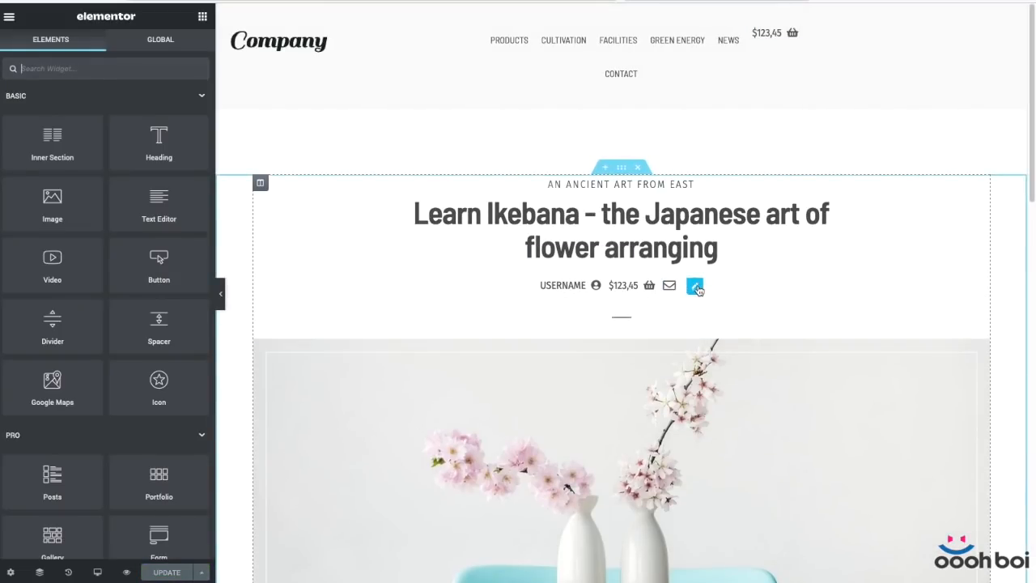
pyautogui.rightClick(692, 286)
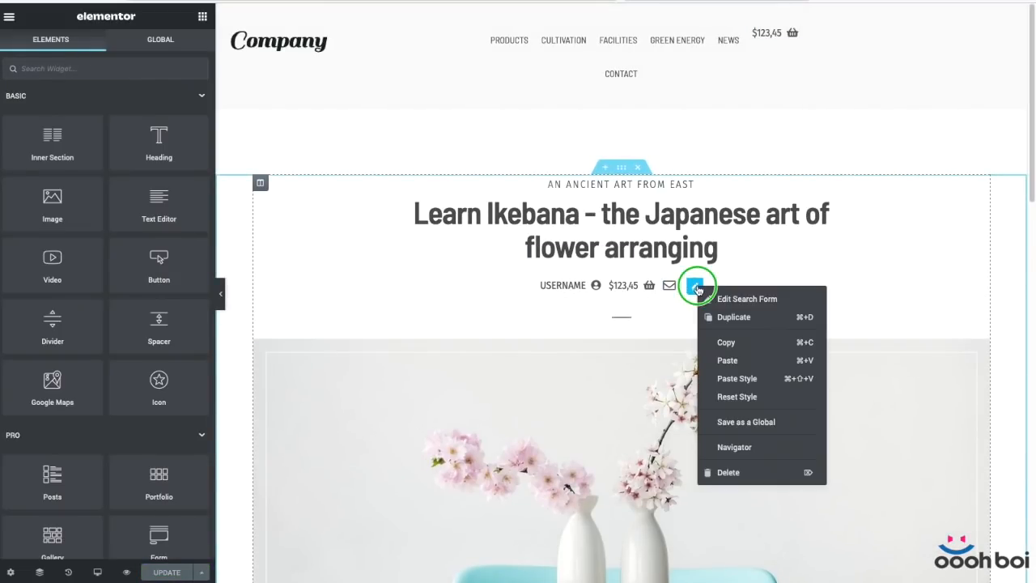
pyautogui.click(751, 346)
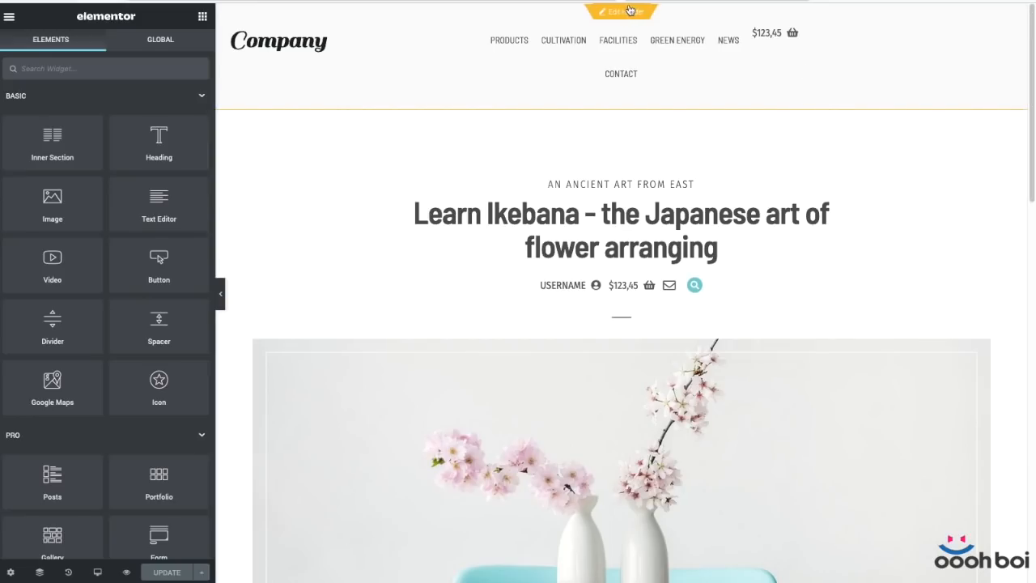
pyautogui.click(629, 10)
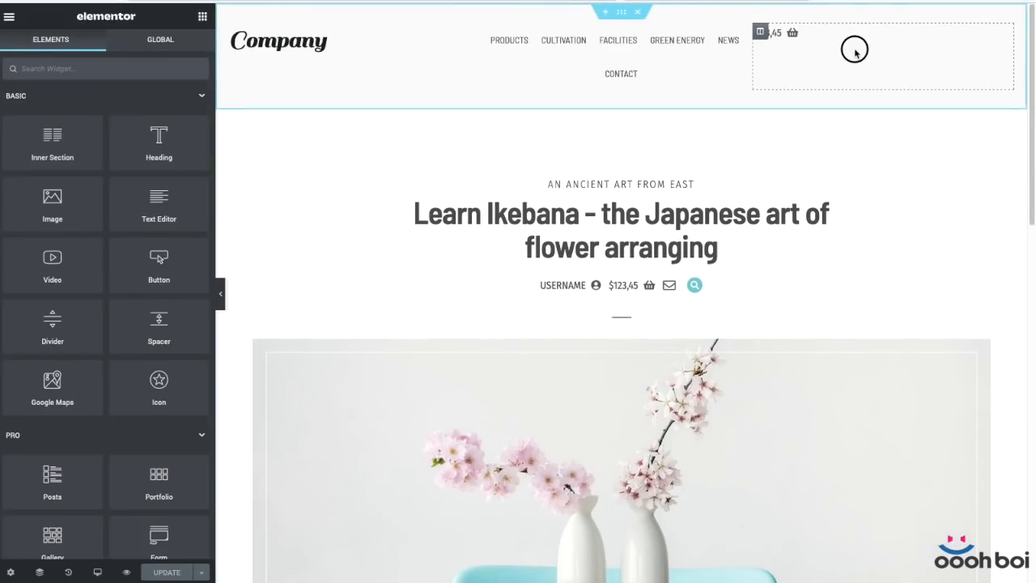
pyautogui.rightClick(856, 51)
pyautogui.click(890, 150)
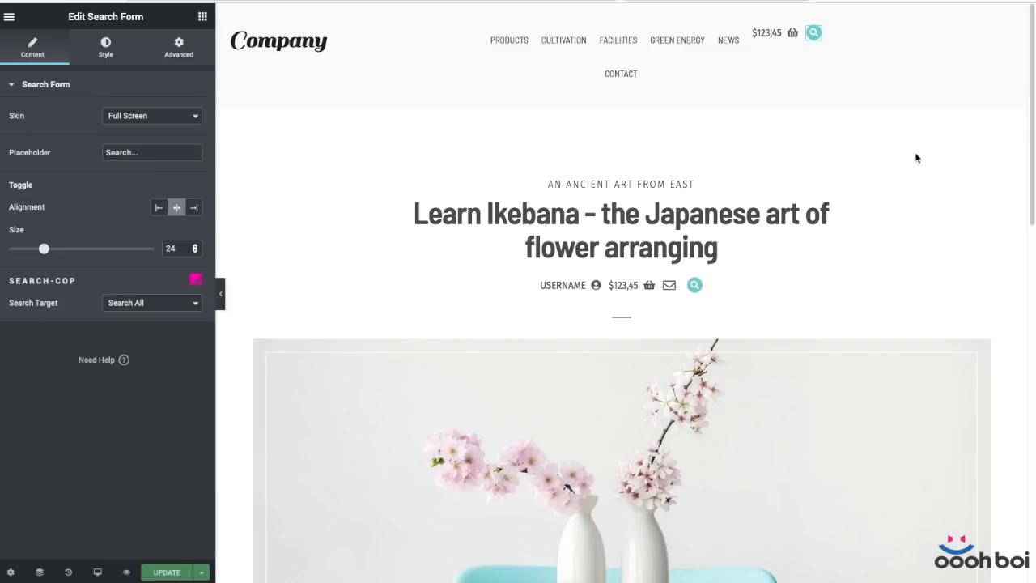
pyautogui.click(798, 32)
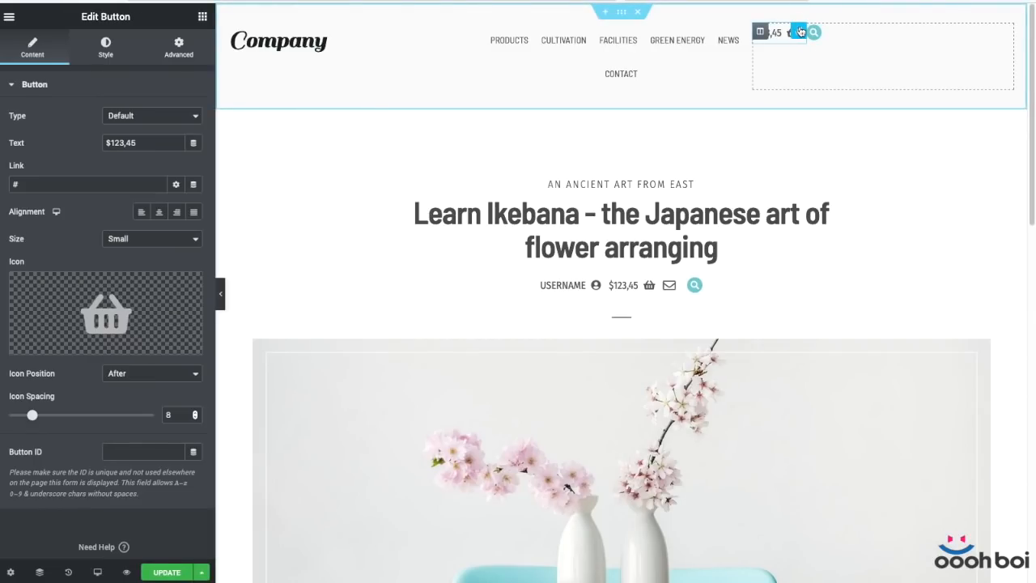
pyautogui.moveTo(151, 17); pyautogui.dragTo(85, 16)
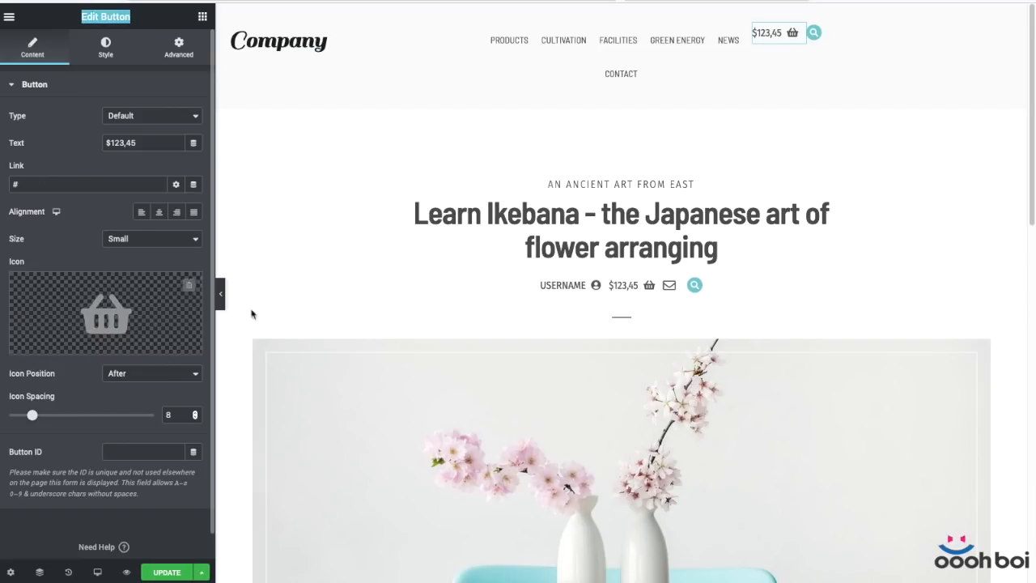
pyautogui.click(821, 135)
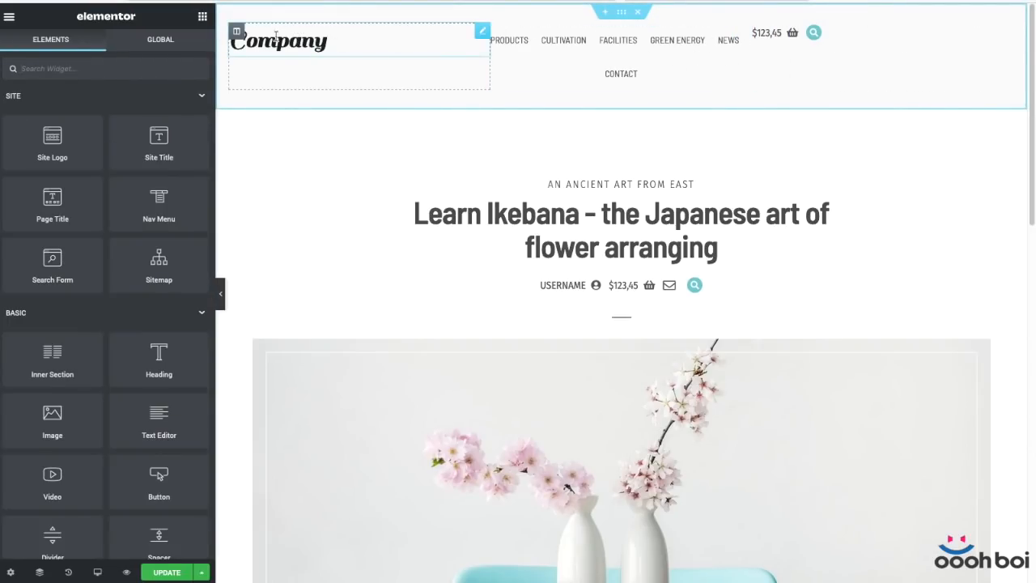
# - Set the vertical alignment of the header's logo column and menu column to Middle
pyautogui.click(237, 33)
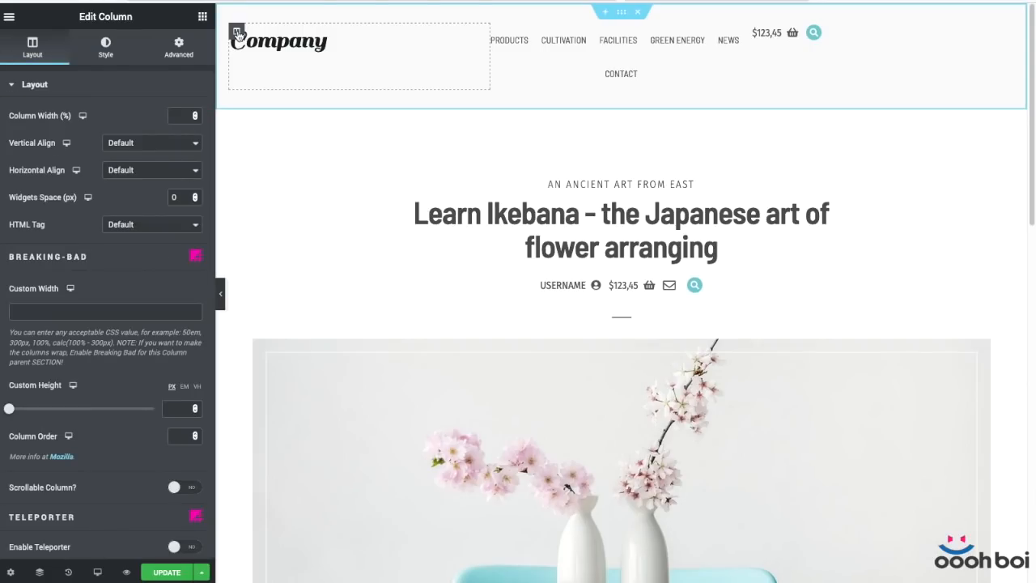
pyautogui.click(140, 142)
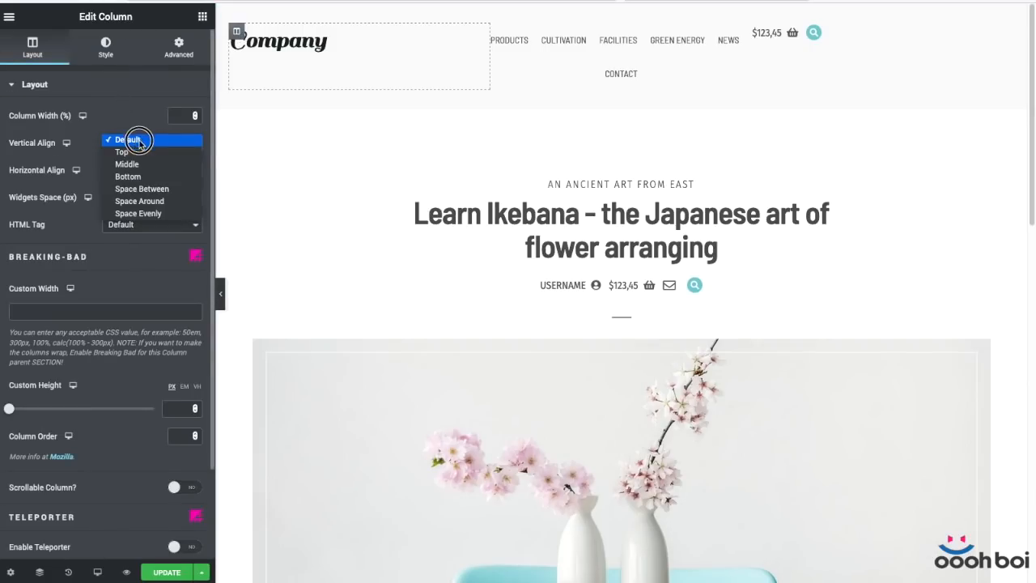
pyautogui.click(138, 164)
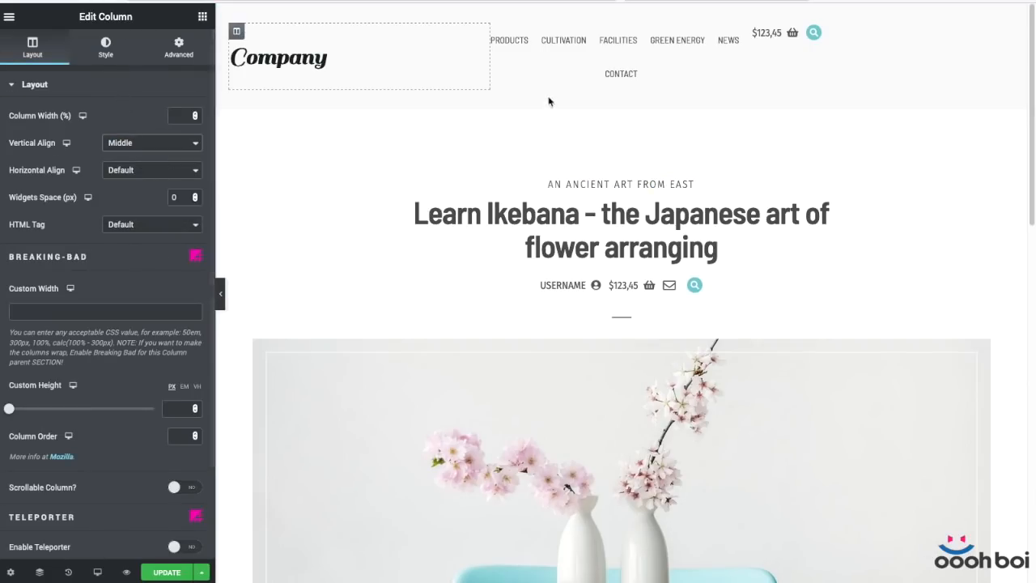
pyautogui.click(499, 34)
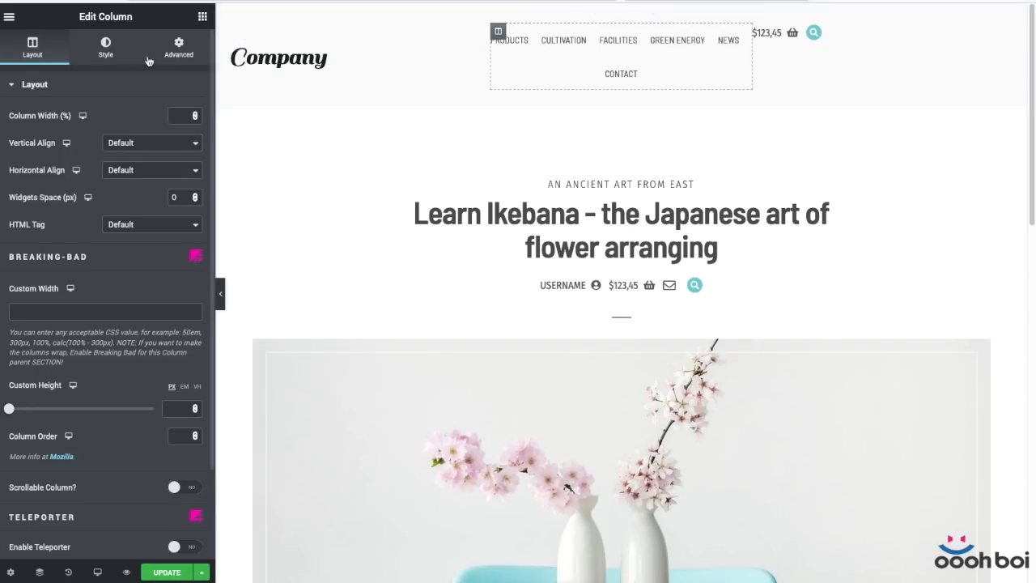
pyautogui.click(145, 142)
pyautogui.click(134, 164)
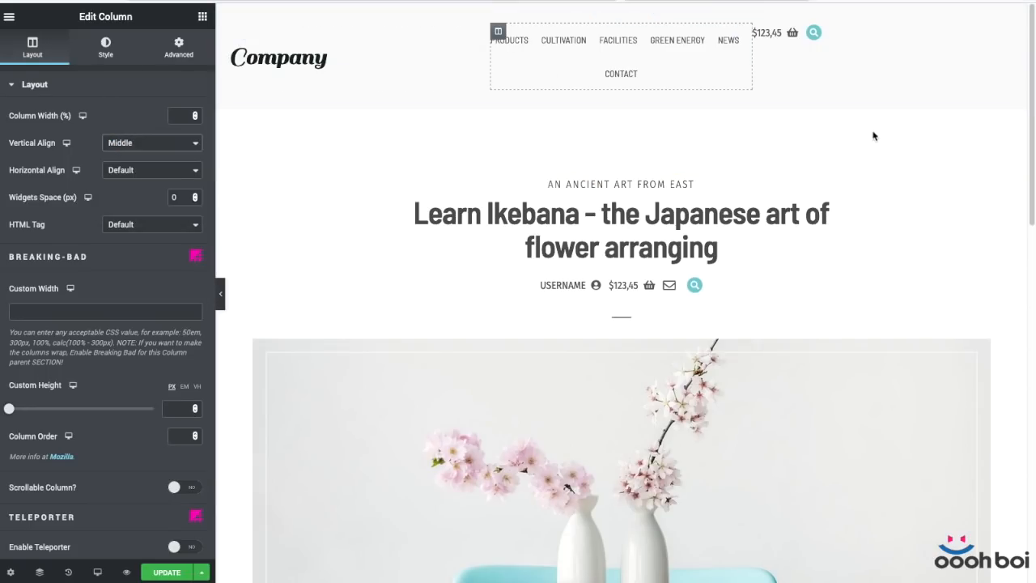
# - Set the cart and search column's vertical alignment to Middle and its horizontal alignment to End
pyautogui.click(760, 33)
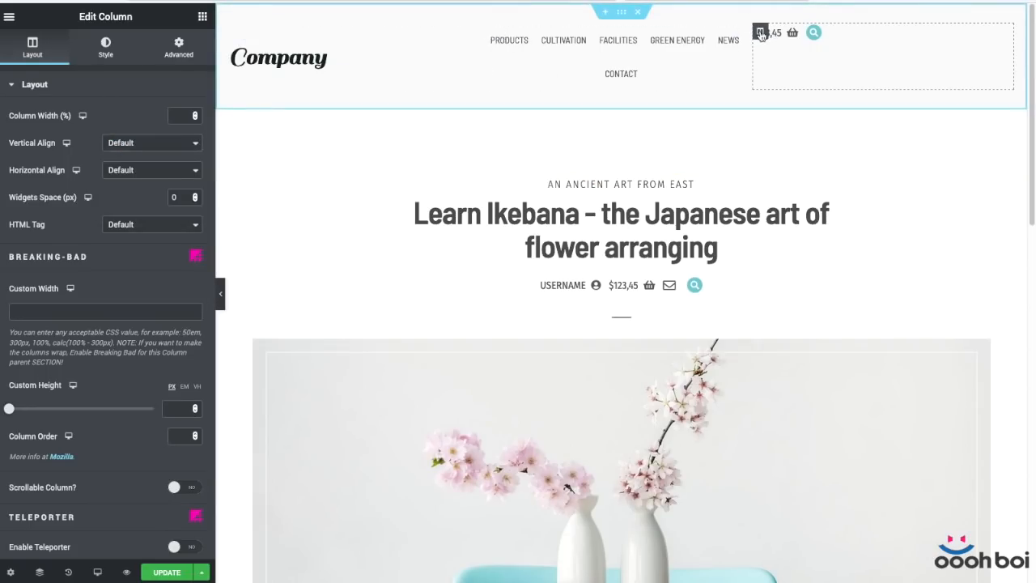
pyautogui.click(150, 142)
pyautogui.click(143, 166)
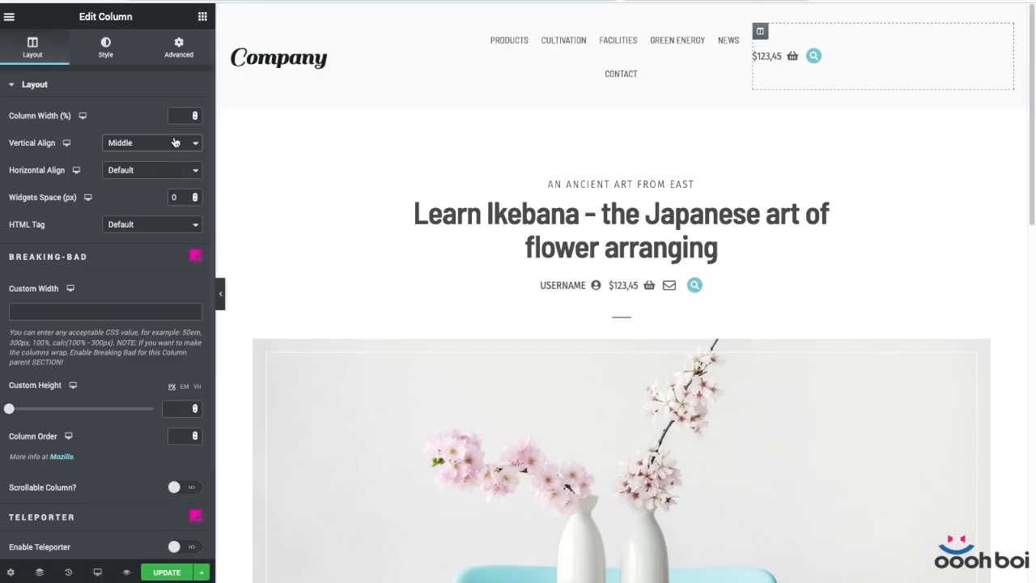
pyautogui.click(137, 169)
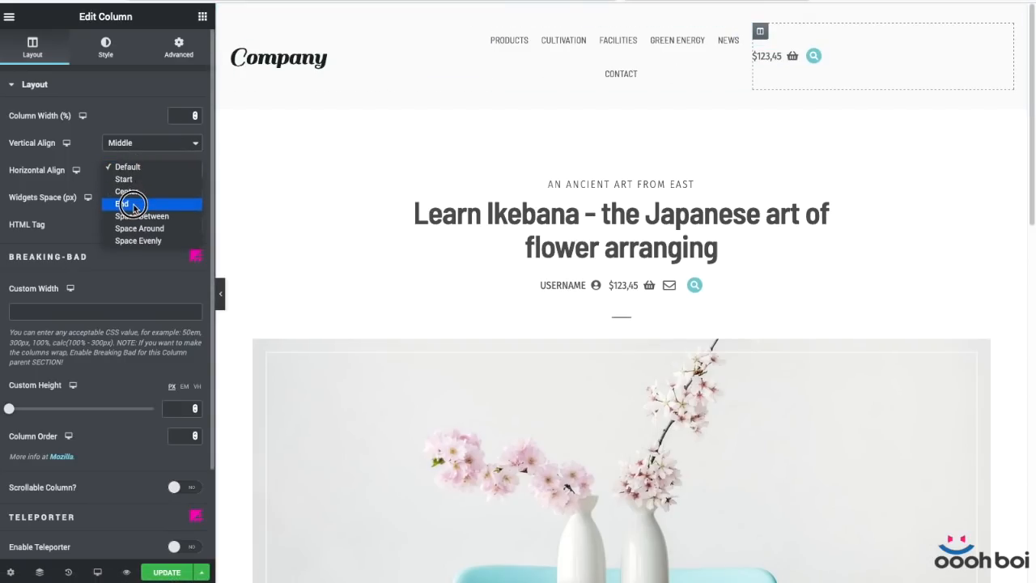
pyautogui.click(123, 203)
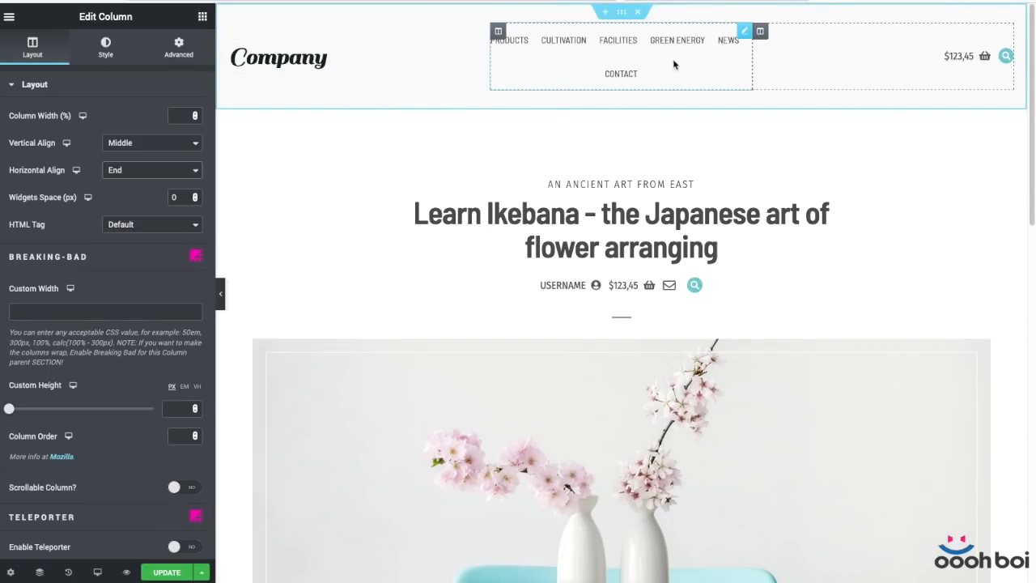
# - Unlink the logo column's padding values and edit its right padding
pyautogui.click(238, 32)
pyautogui.click(186, 56)
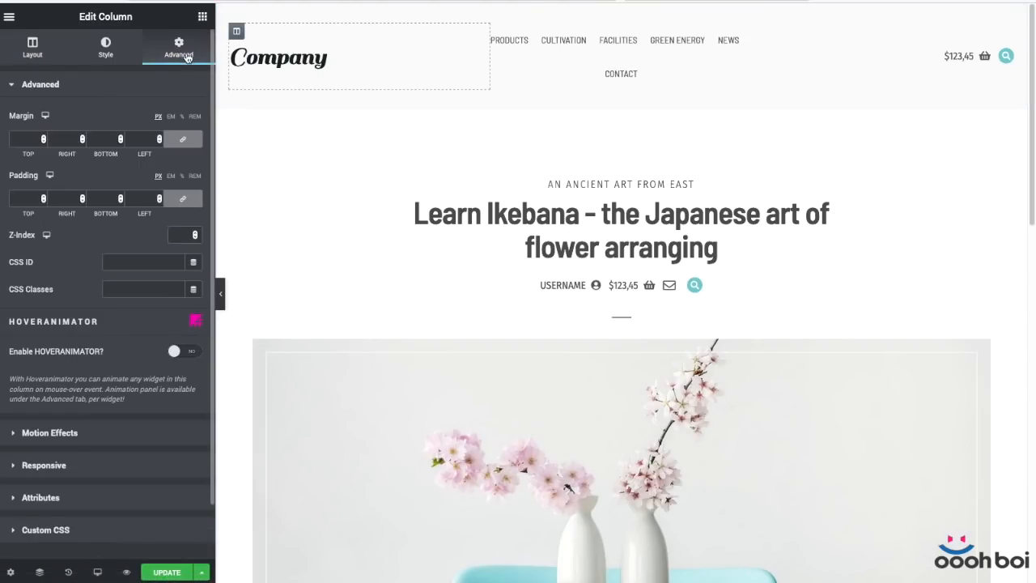
pyautogui.click(181, 199)
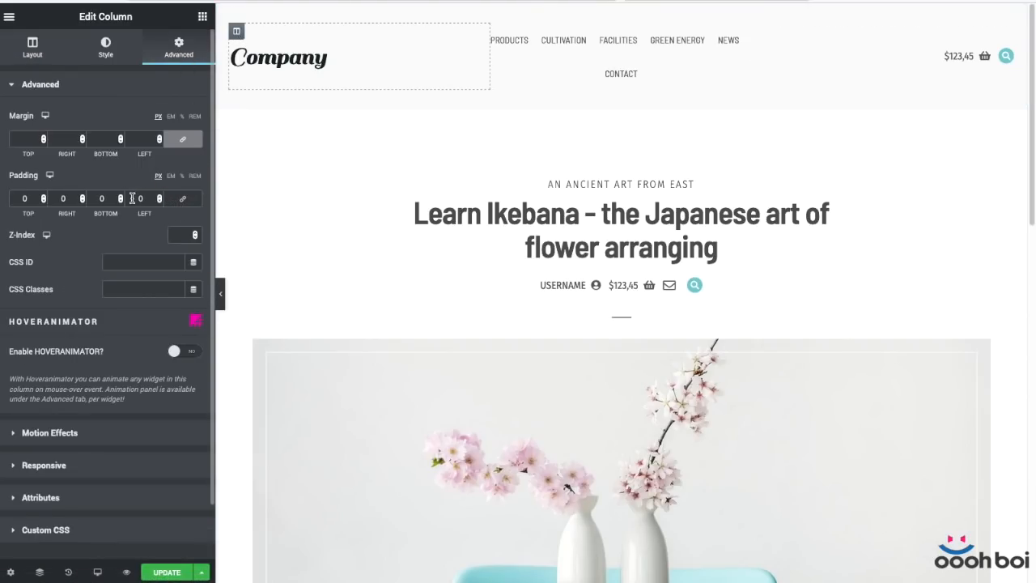
pyautogui.doubleClick(66, 199)
pyautogui.click(32, 43)
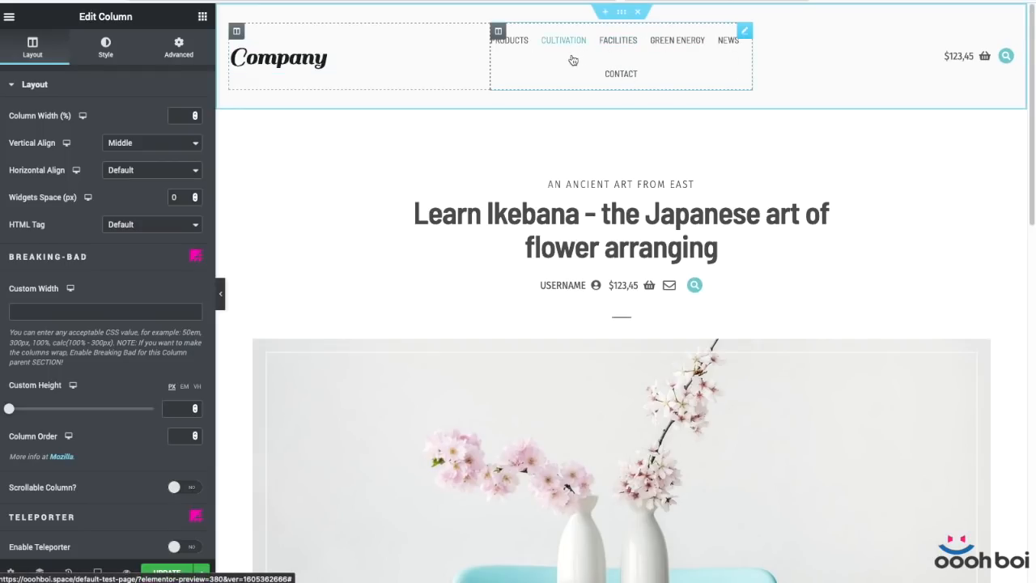
# - Try custom widths of 150px and 200px for the logo column
pyautogui.moveTo(74, 118); pyautogui.dragTo(13, 118)
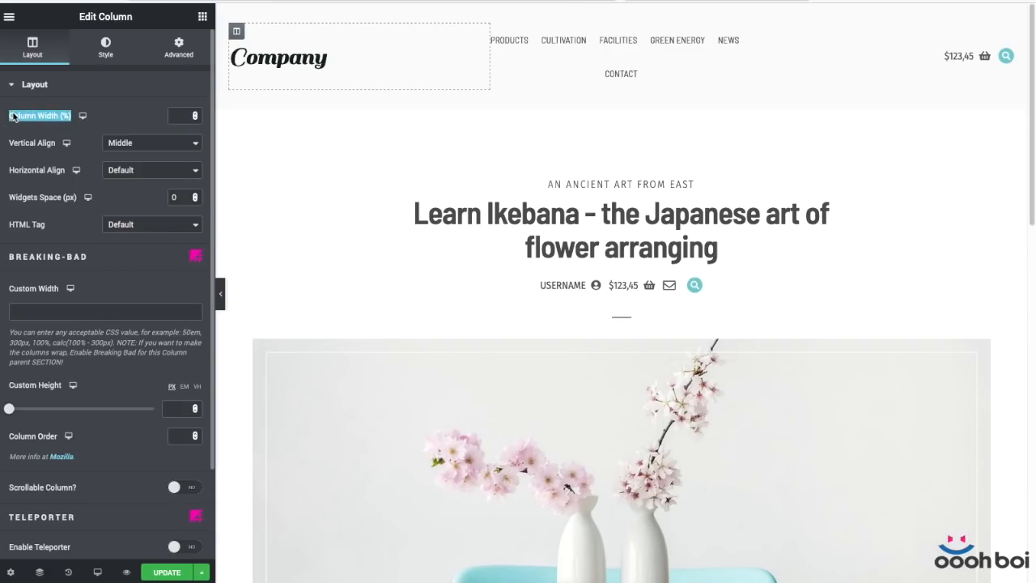
pyautogui.click(59, 119)
pyautogui.click(79, 316)
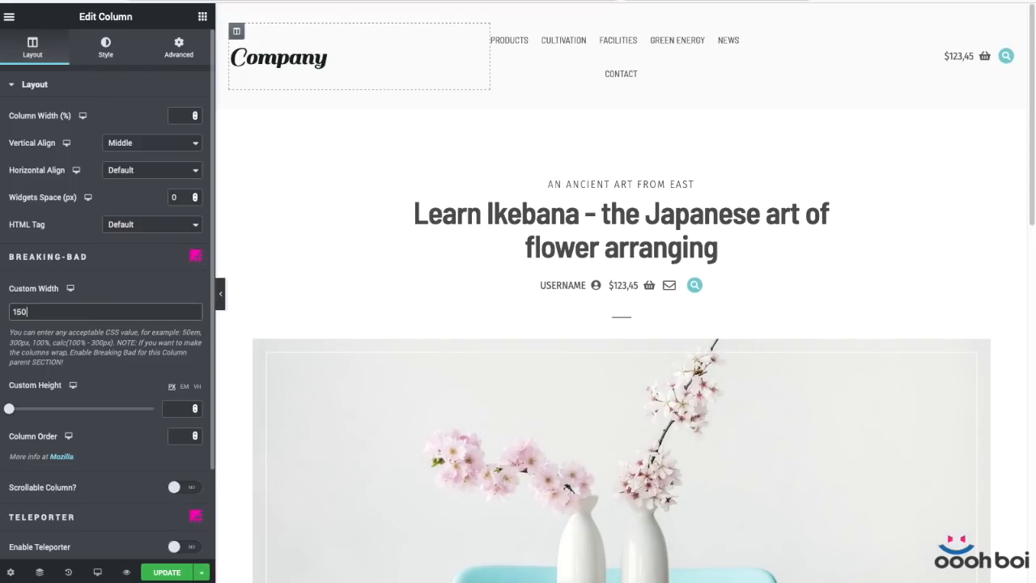
pyautogui.write('150px')
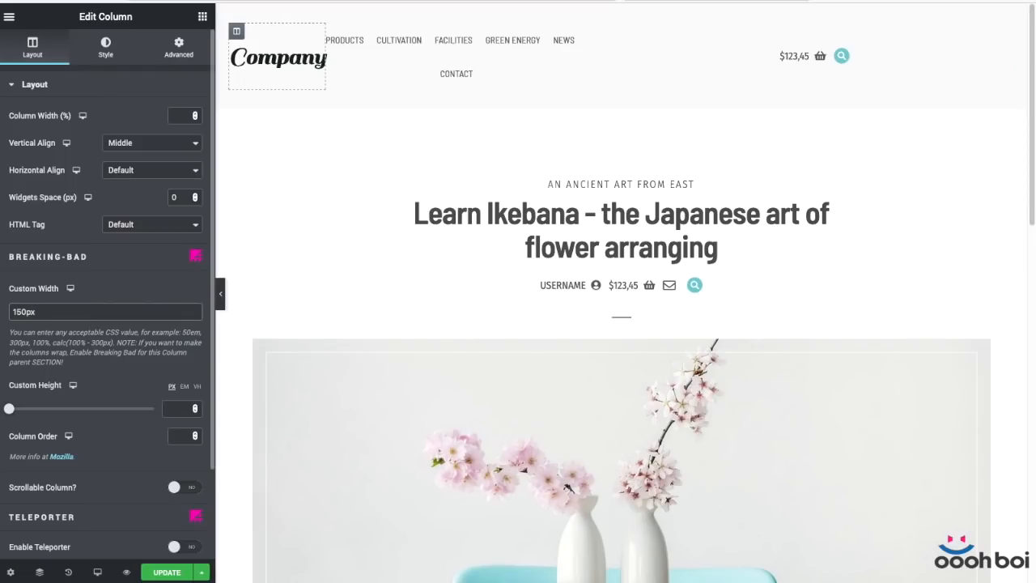
pyautogui.moveTo(22, 311); pyautogui.dragTo(1, 304)
pyautogui.write('200')
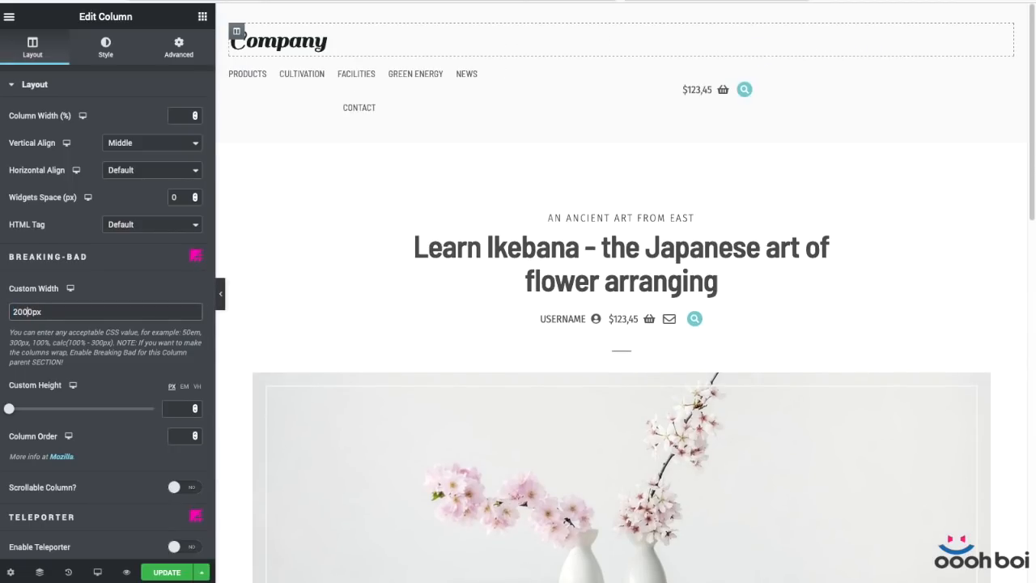
pyautogui.press('BackSpace')
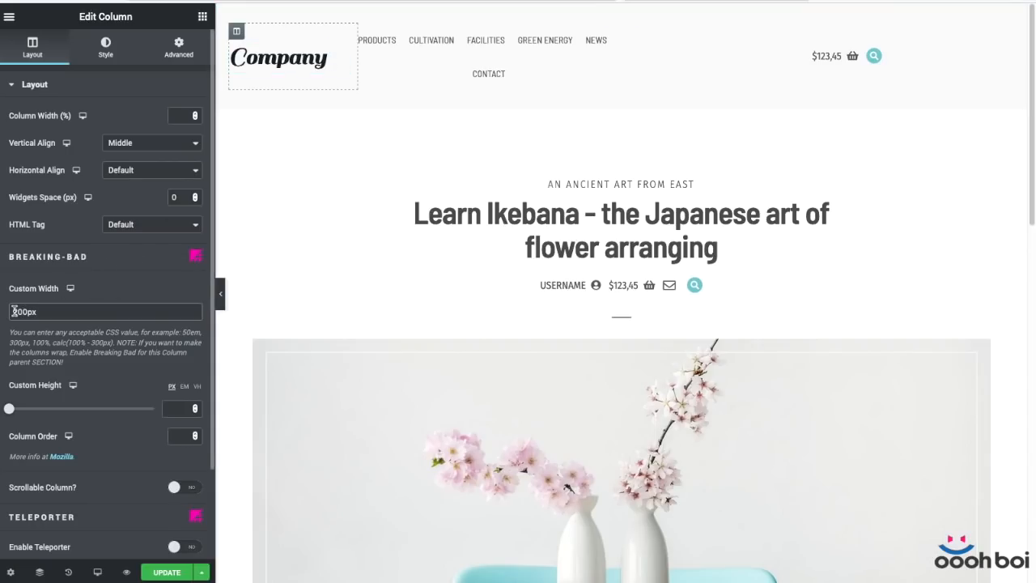
# - Reduce the logo column's custom width to 180px and finally to 175px
pyautogui.moveTo(21, 311); pyautogui.dragTo(1, 316)
pyautogui.write('18')
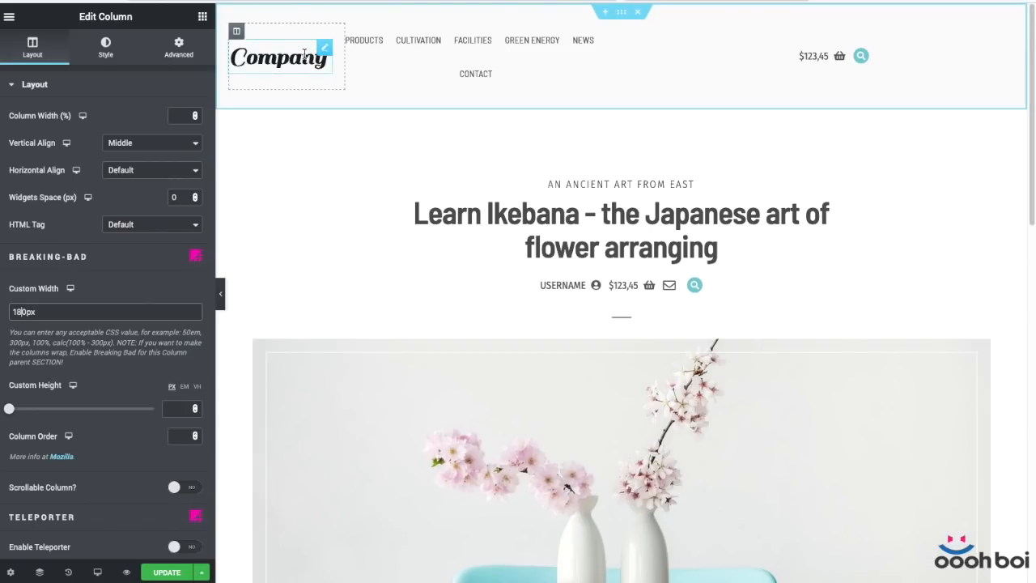
pyautogui.moveTo(26, 313); pyautogui.dragTo(20, 311)
pyautogui.write('75')
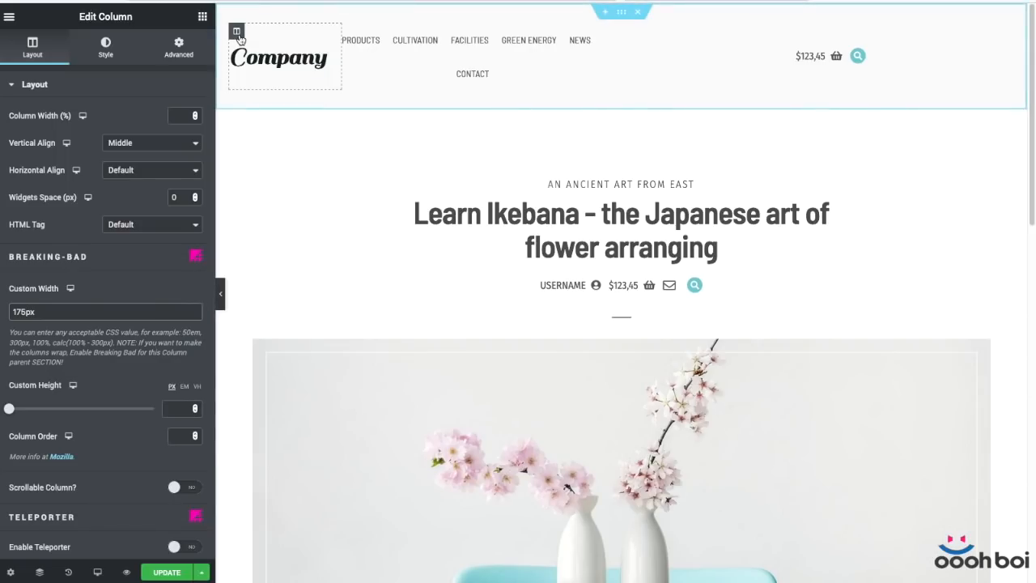
pyautogui.moveTo(42, 312); pyautogui.dragTo(7, 312)
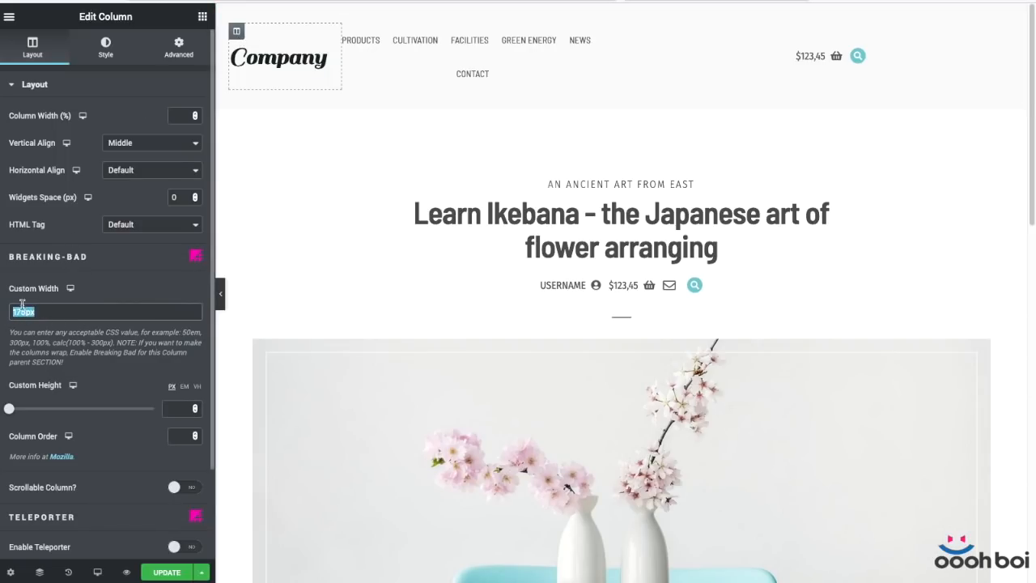
pyautogui.click(26, 314)
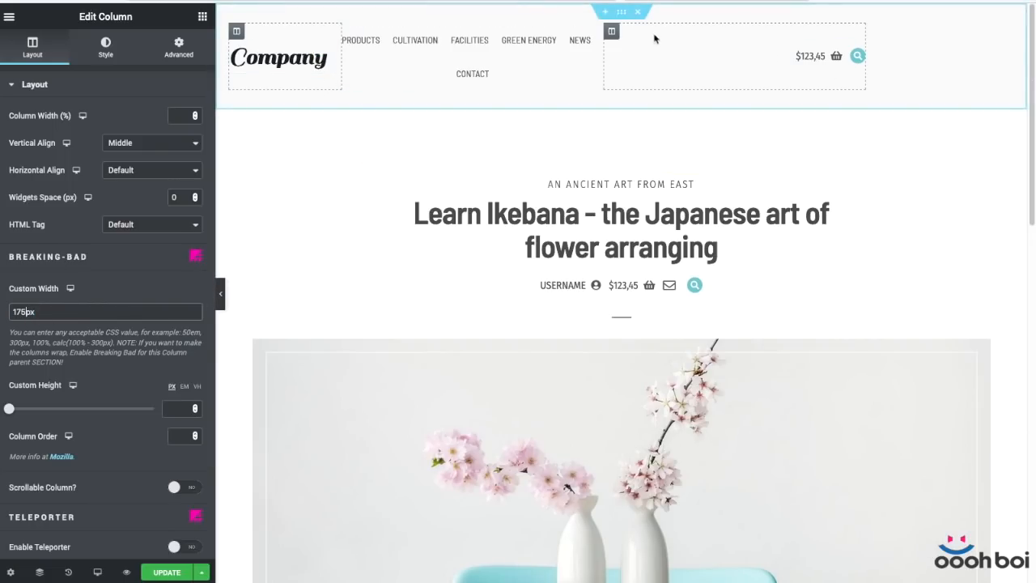
# - Give the cart and search column a custom width of 150px and an unlinked left padding of 20 px
pyautogui.click(612, 32)
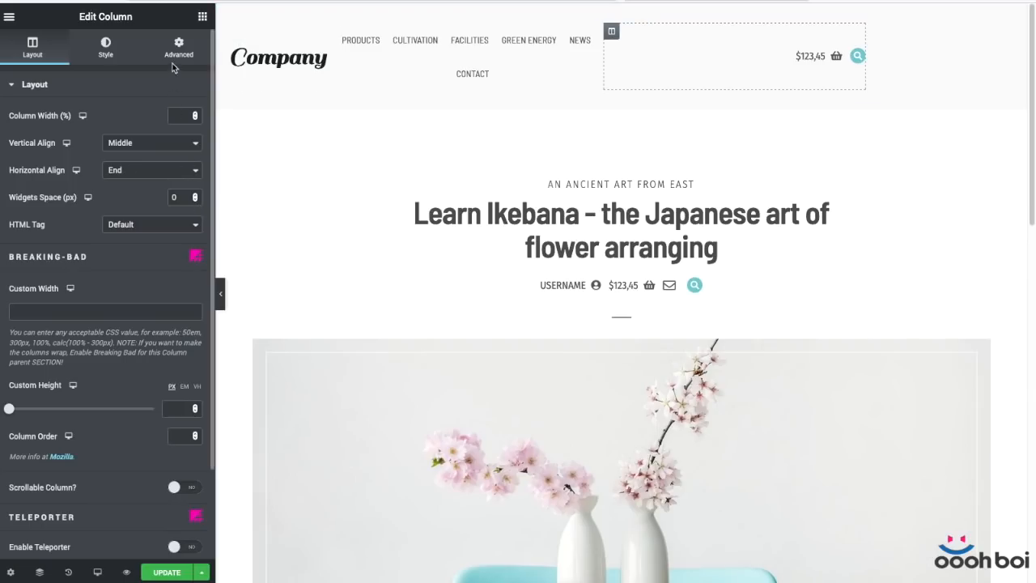
pyautogui.click(72, 314)
pyautogui.write('150px')
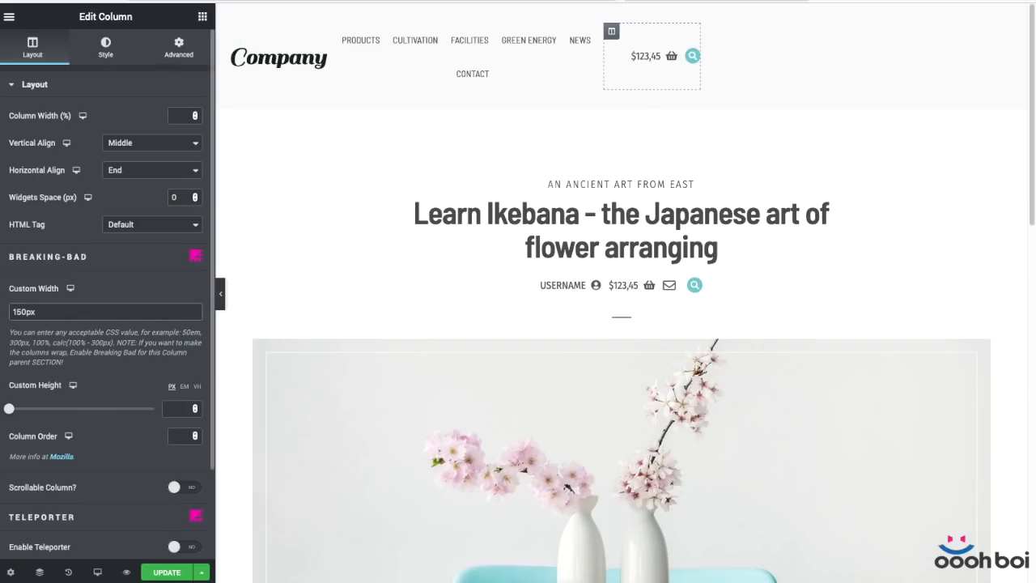
pyautogui.click(178, 47)
pyautogui.click(184, 201)
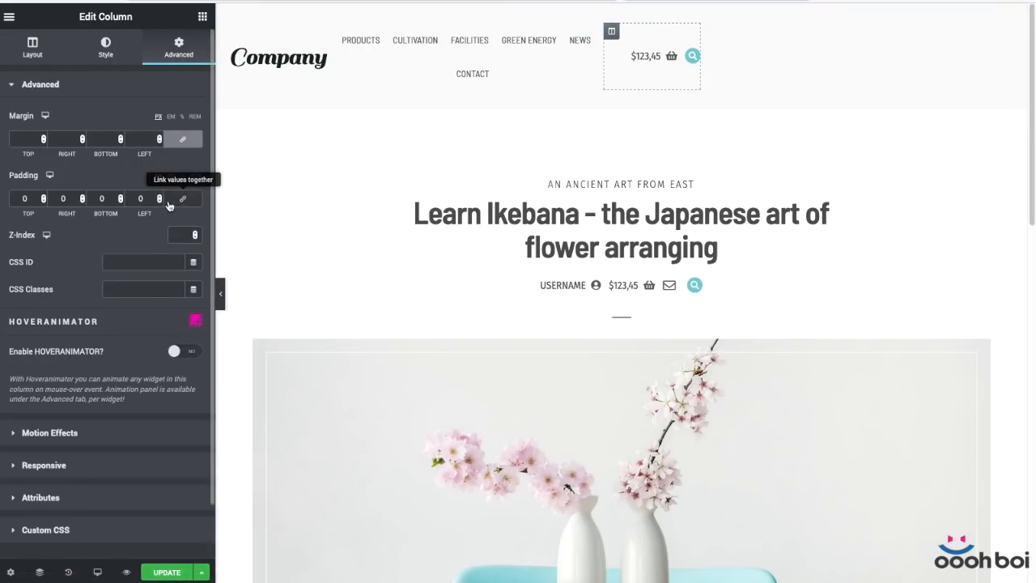
pyautogui.doubleClick(148, 199)
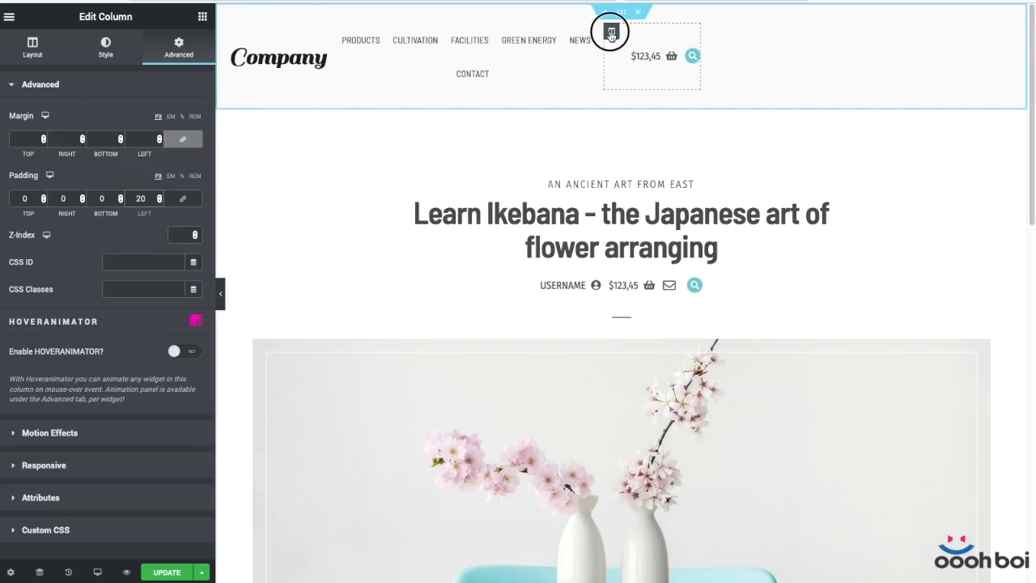
# - Set the cart and search column's custom width to 130px
pyautogui.click(32, 47)
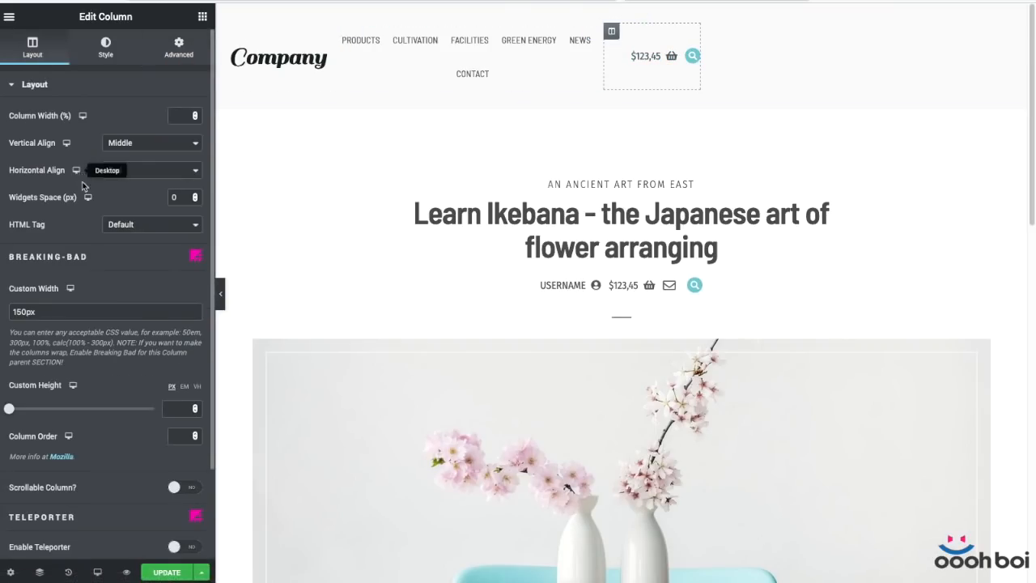
pyautogui.click(22, 310)
pyautogui.press('BackSpace')
pyautogui.write('2')
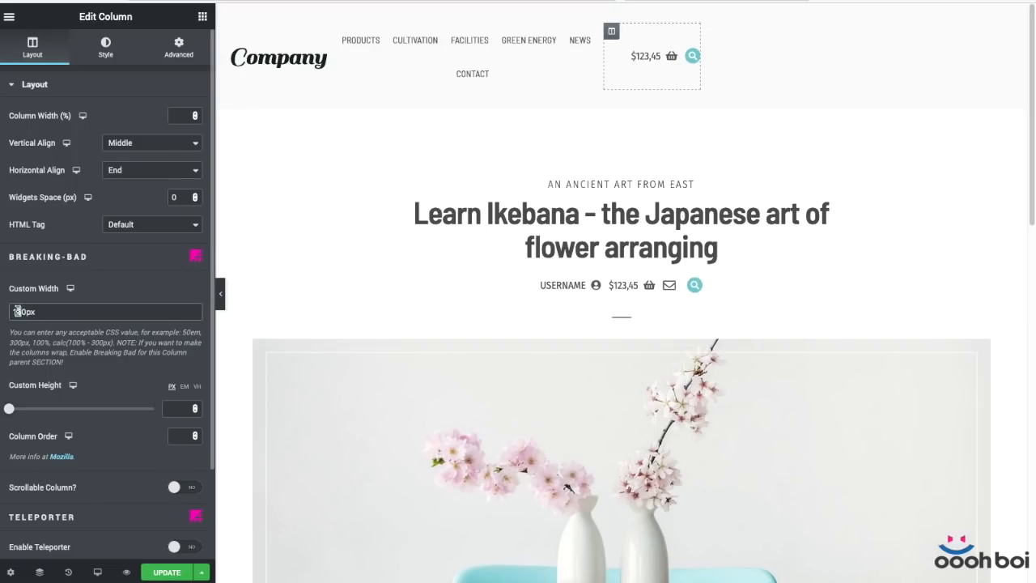
pyautogui.moveTo(24, 311); pyautogui.dragTo(18, 310)
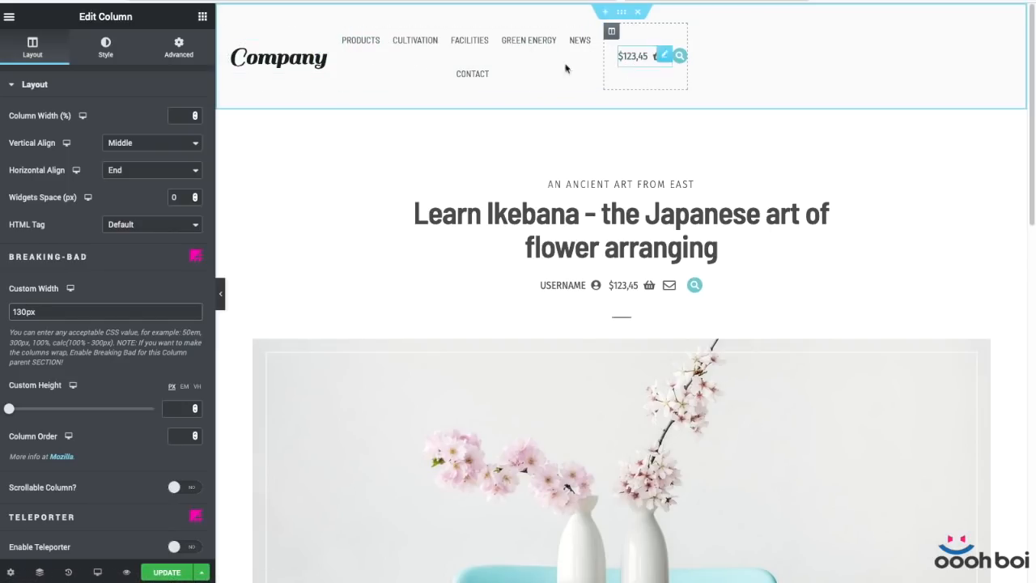
# - Set the navigation menu column's custom width to calc(100% - 175px - 130px)
pyautogui.click(349, 31)
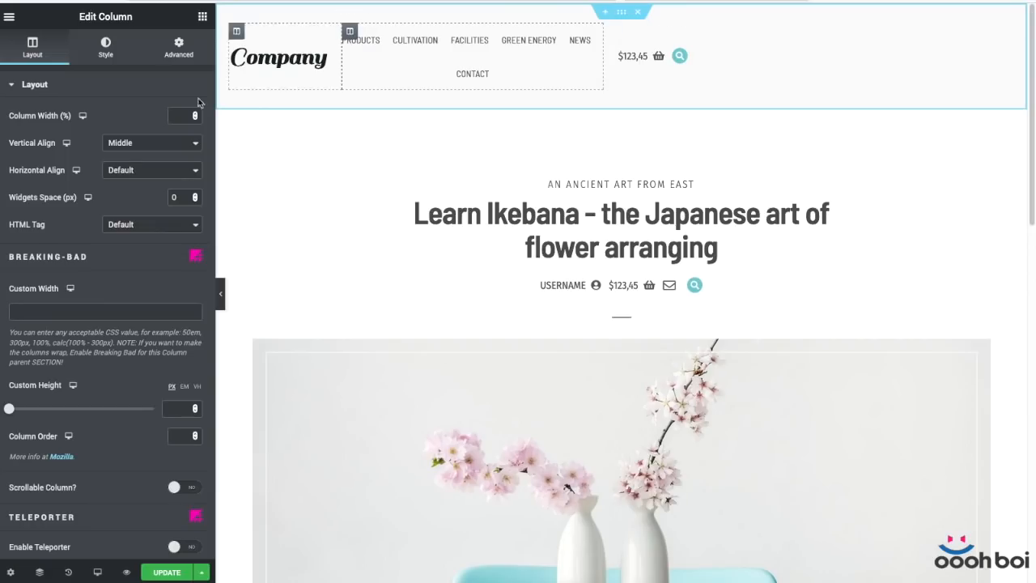
pyautogui.click(79, 311)
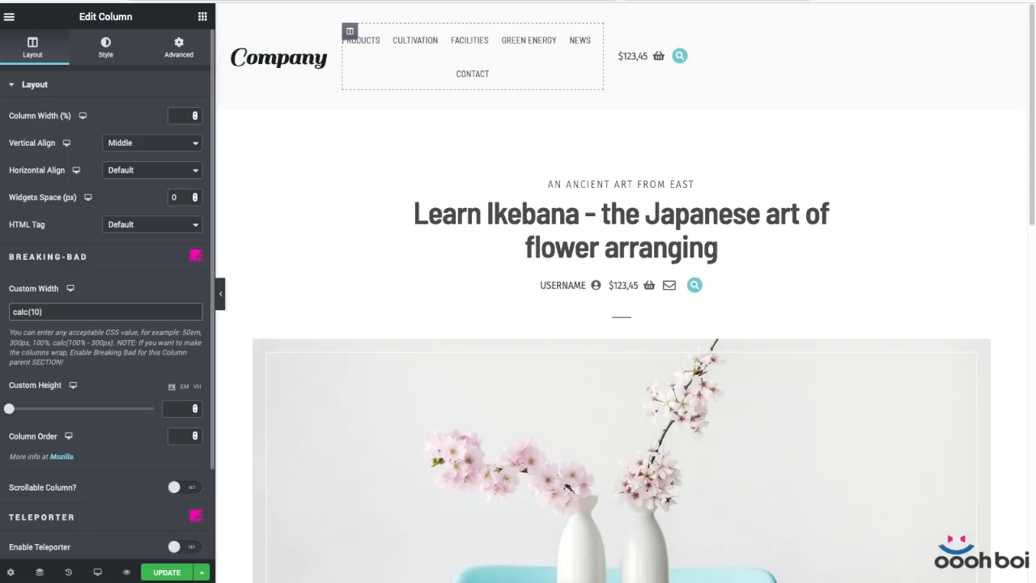
pyautogui.write('calc(100% - 175px ')
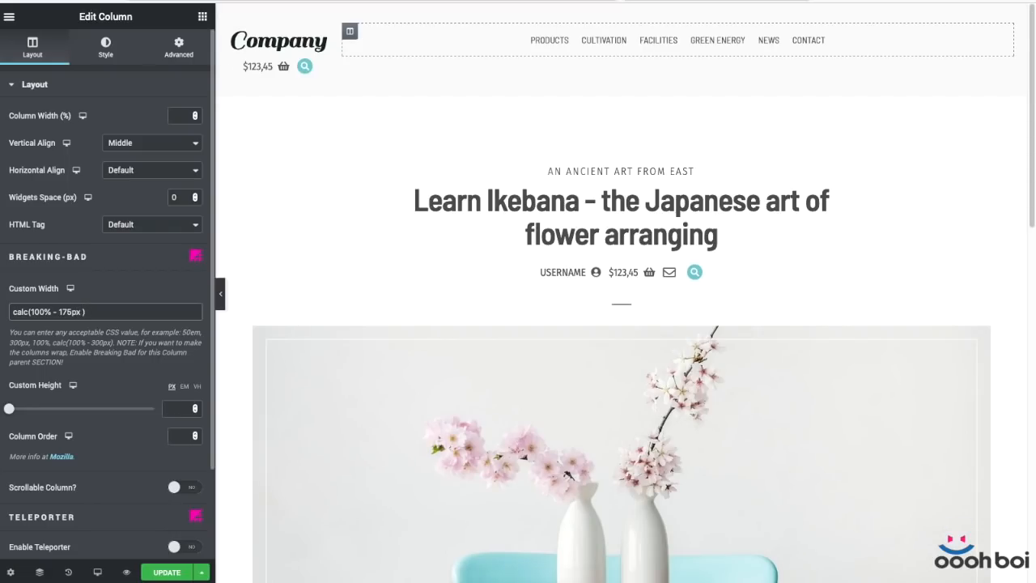
pyautogui.write('- 130')
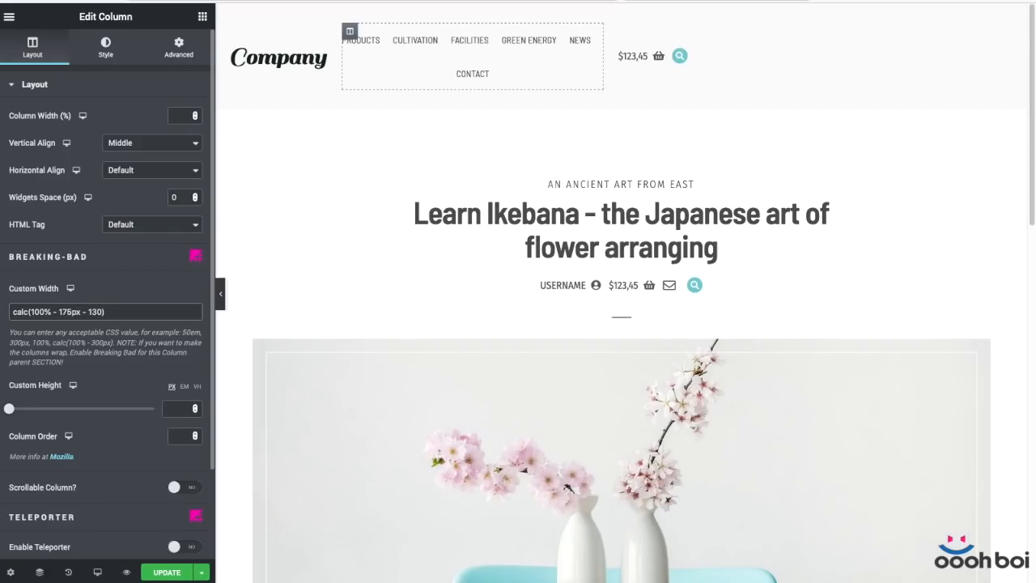
pyautogui.write('px')
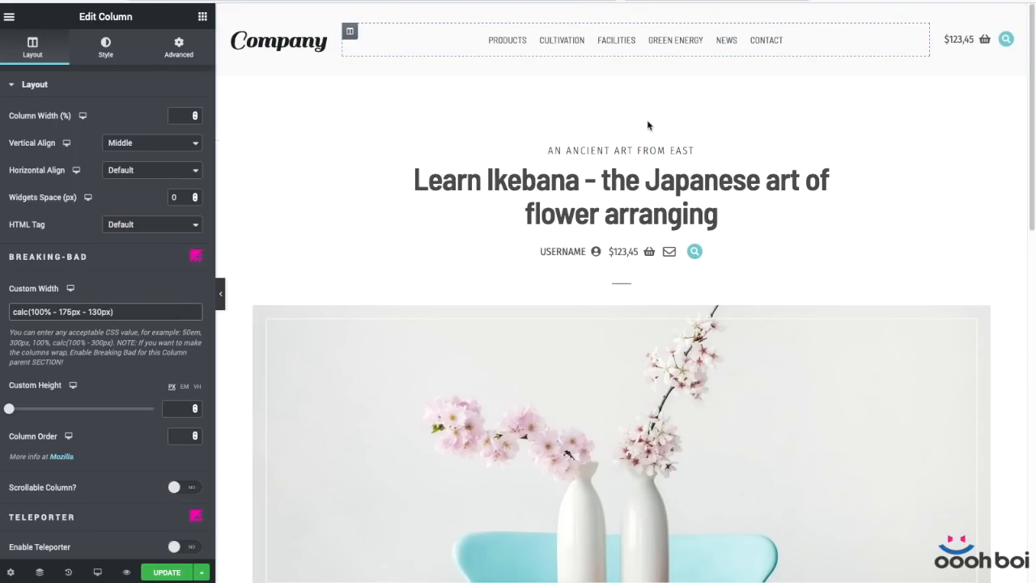
# - Switch the navigation menu's centre alignment off and back on
pyautogui.click(923, 30)
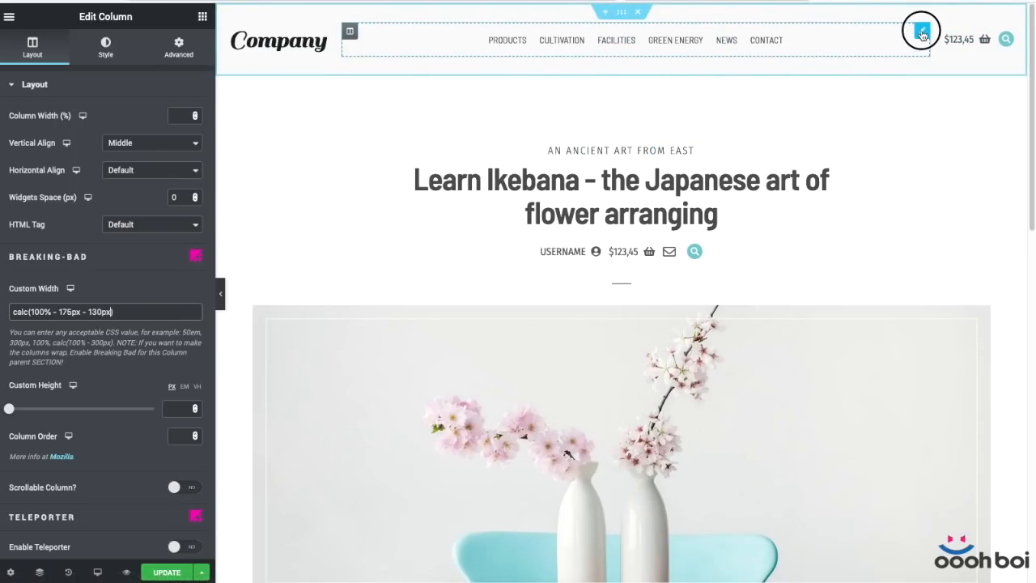
pyautogui.click(158, 197)
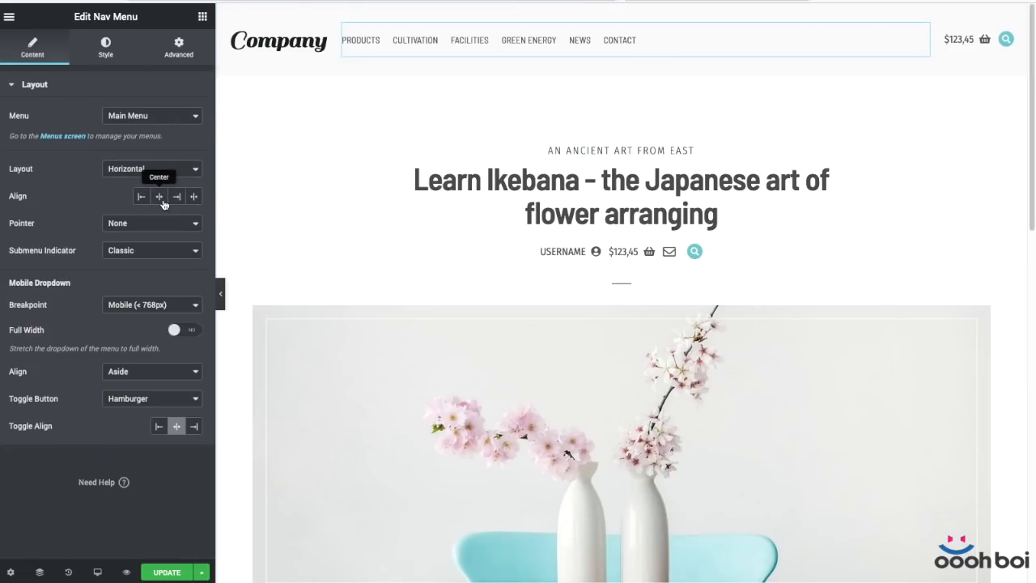
pyautogui.click(160, 196)
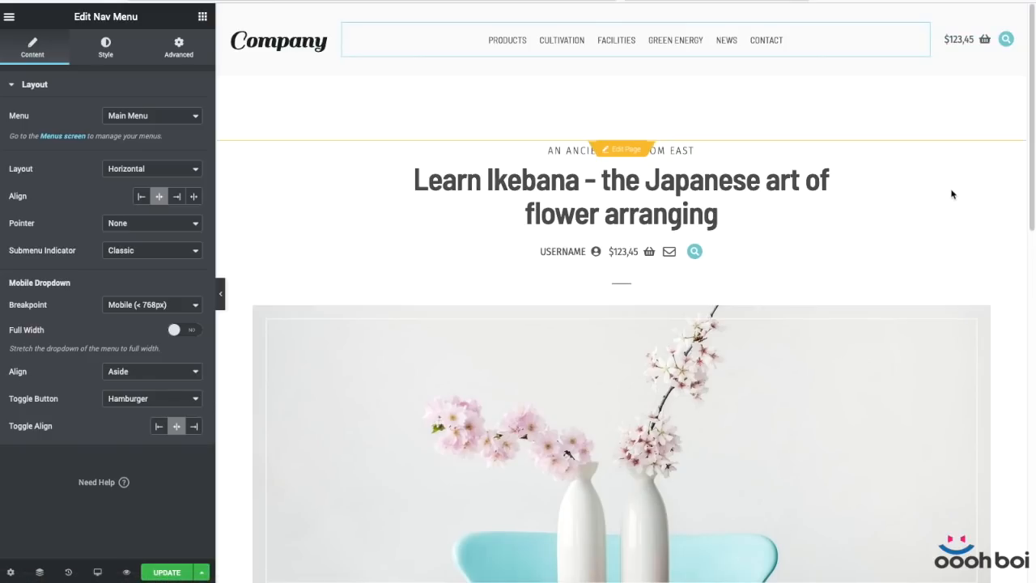
# - In the tablet preview, clear the navigation menu's font size and line height so neither has a tablet-specific value
pyautogui.click(97, 571)
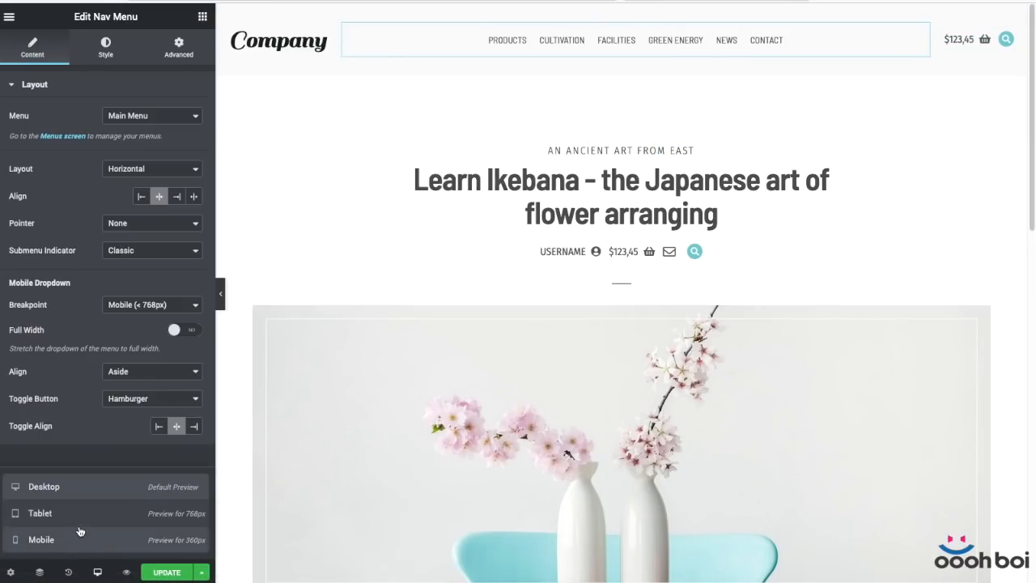
pyautogui.click(77, 516)
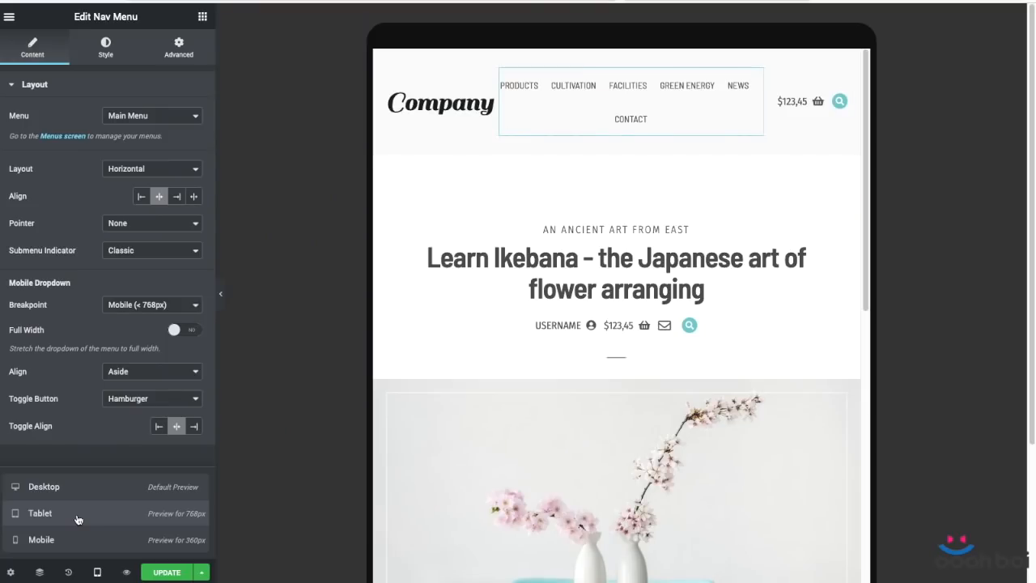
pyautogui.click(108, 48)
pyautogui.click(193, 118)
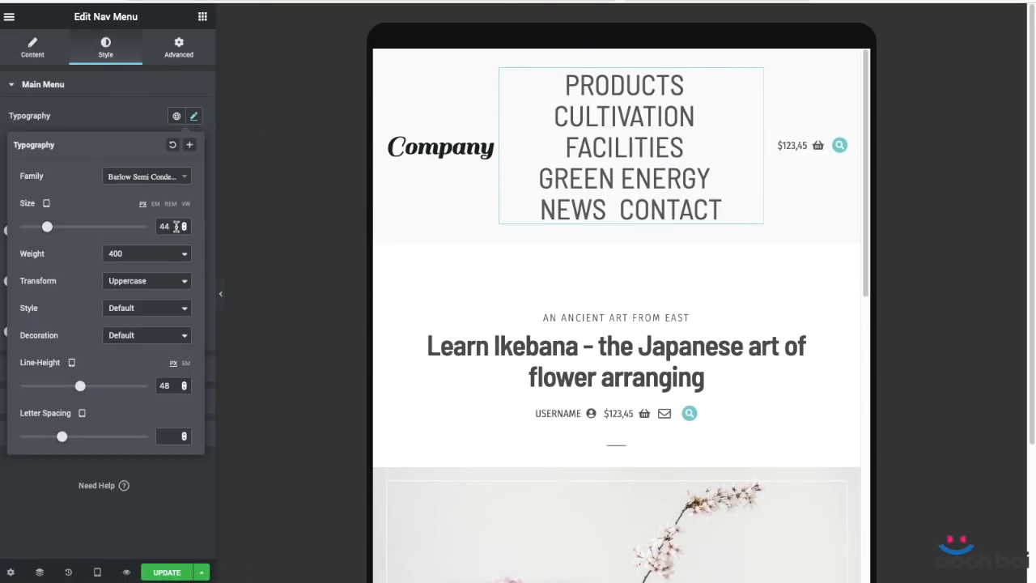
pyautogui.doubleClick(174, 226)
pyautogui.press('BackSpace')
pyautogui.doubleClick(169, 387)
pyautogui.press('BackSpace')
pyautogui.click(153, 499)
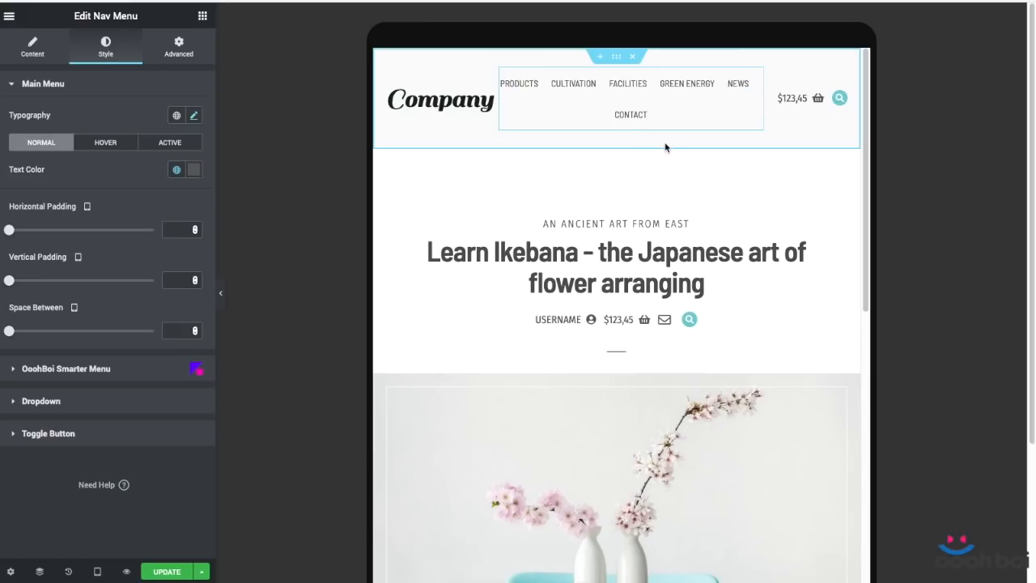
# - Set the tablet column order to 1 for the logo column, 3 for the menu column and 2 for the cart and search column
pyautogui.click(98, 571)
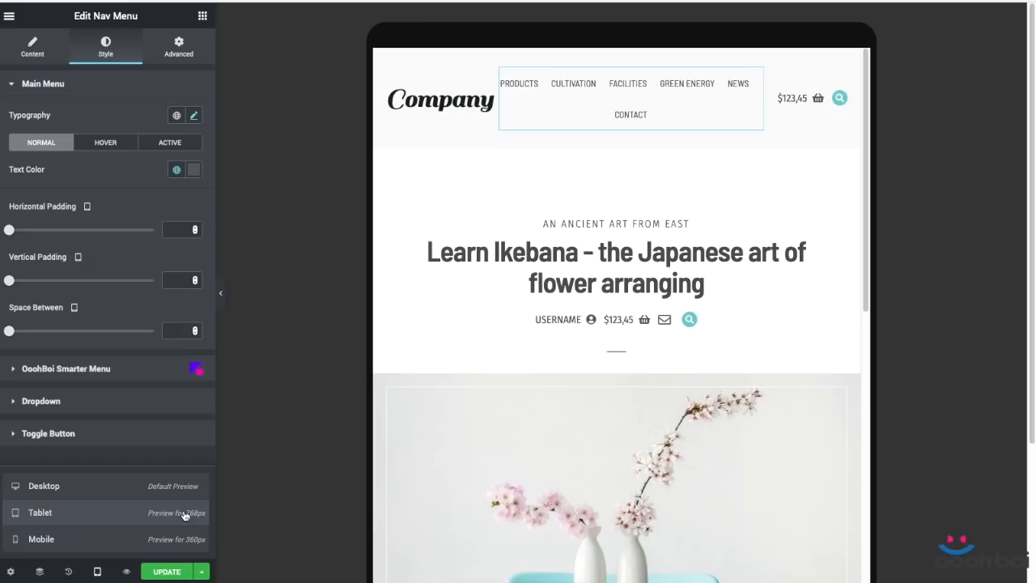
pyautogui.click(770, 178)
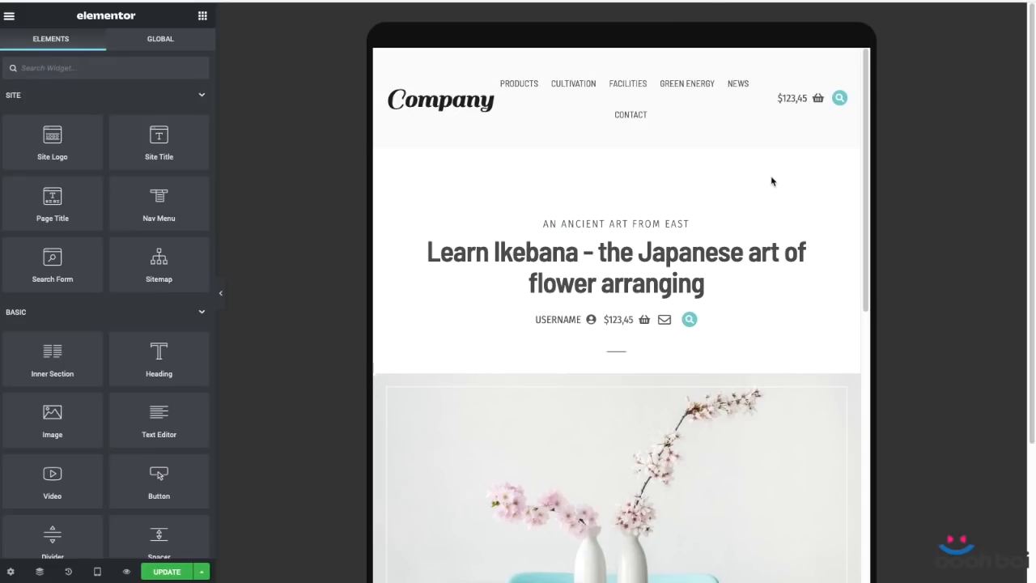
pyautogui.click(756, 76)
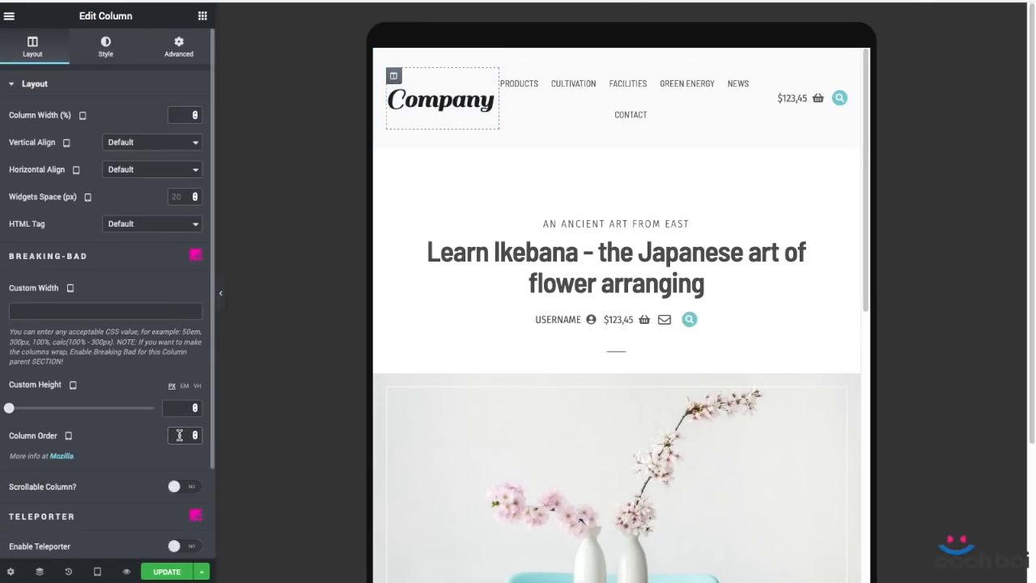
pyautogui.moveTo(58, 436); pyautogui.dragTo(3, 437)
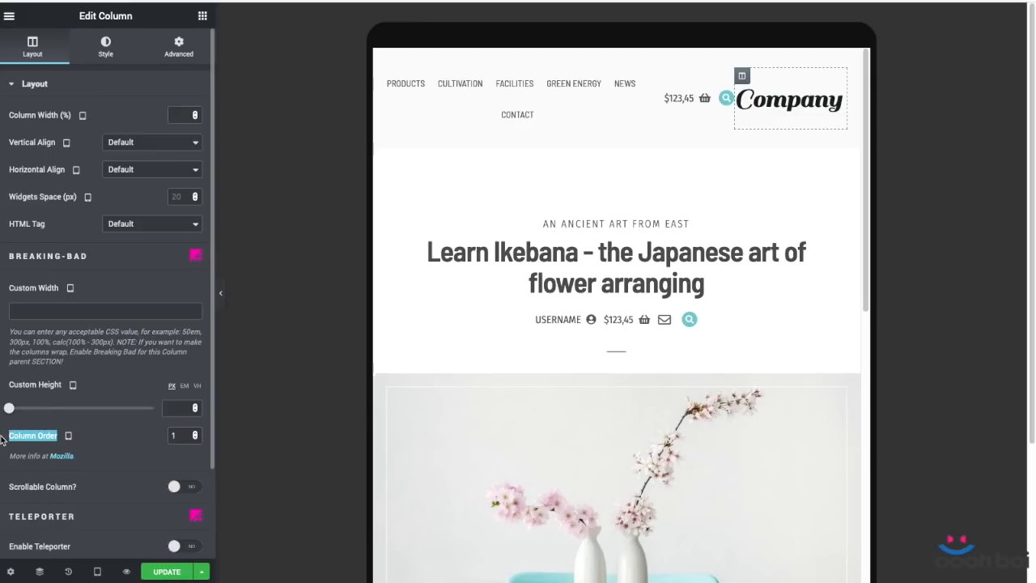
pyautogui.moveTo(85, 257); pyautogui.dragTo(15, 257)
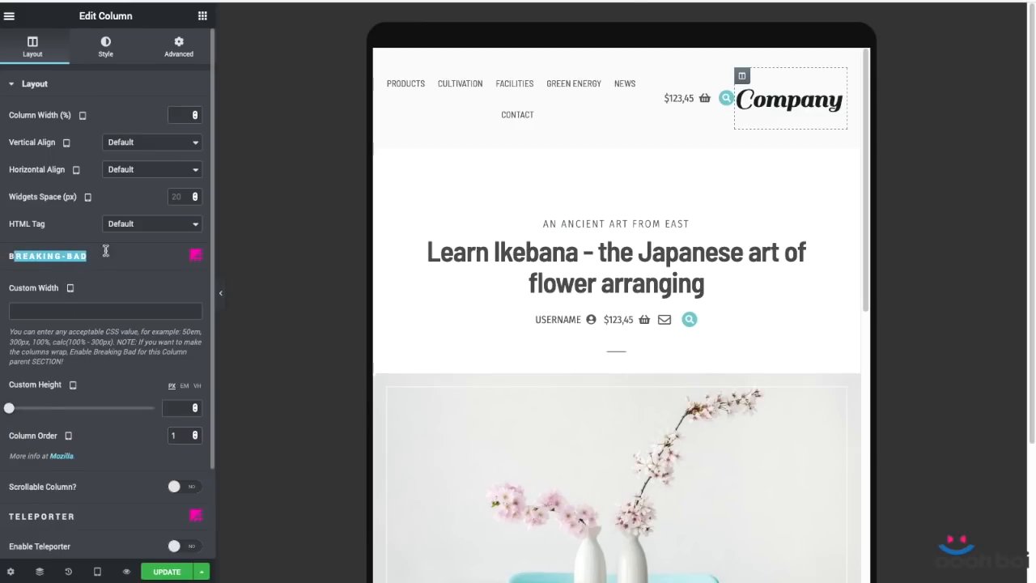
pyautogui.click(195, 437)
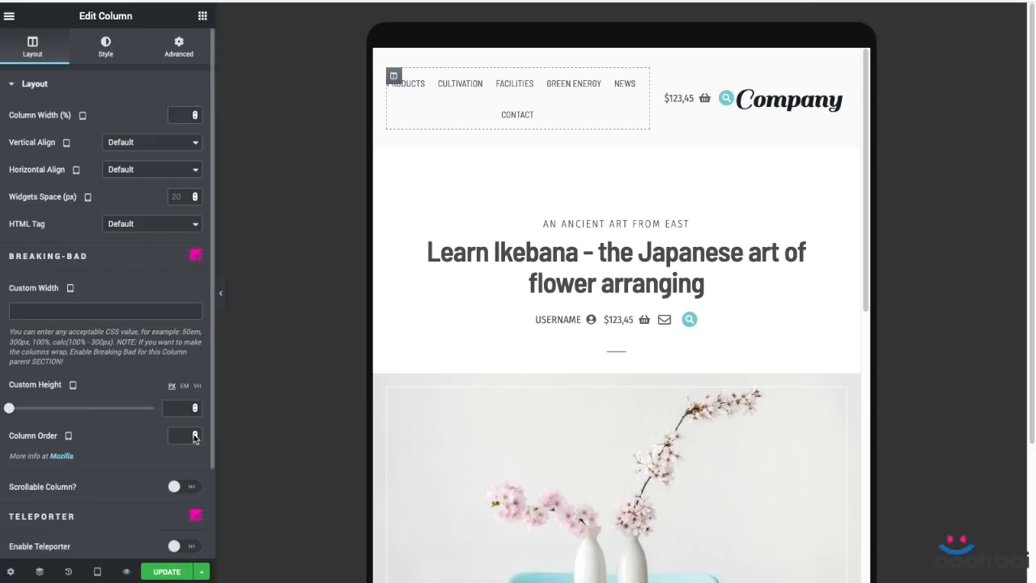
pyautogui.click(393, 76)
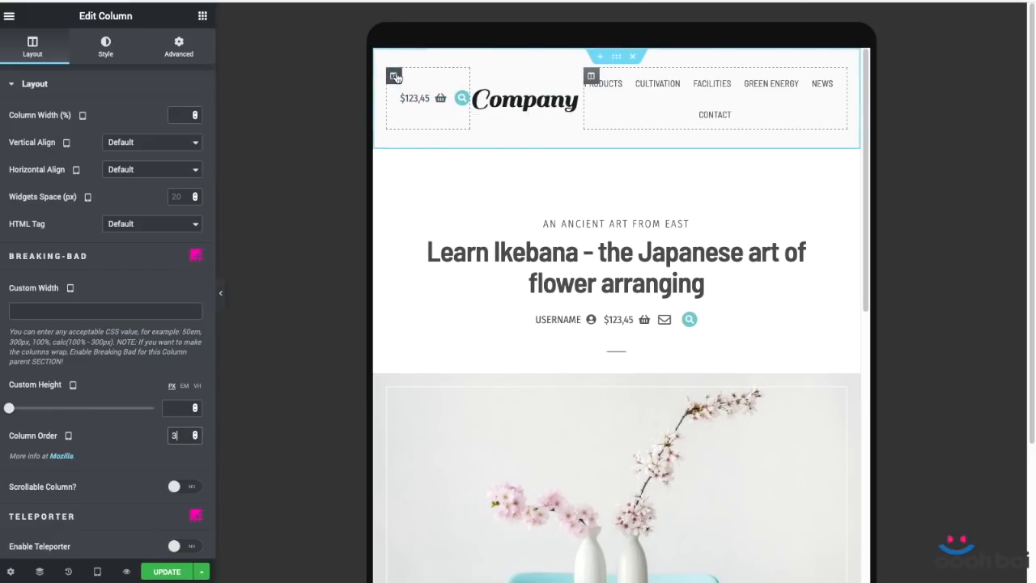
pyautogui.click(33, 45)
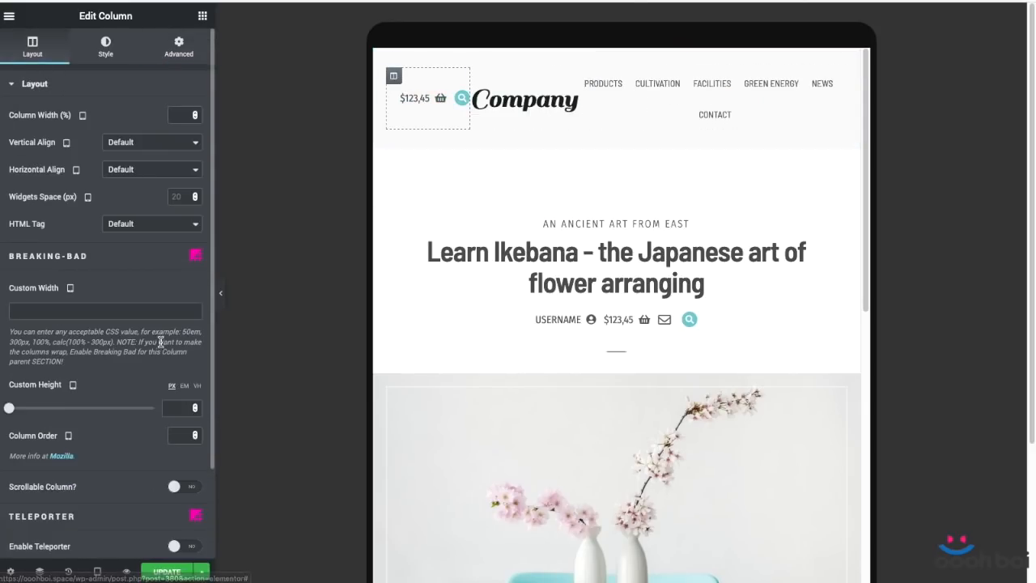
pyautogui.click(180, 435)
pyautogui.write('2')
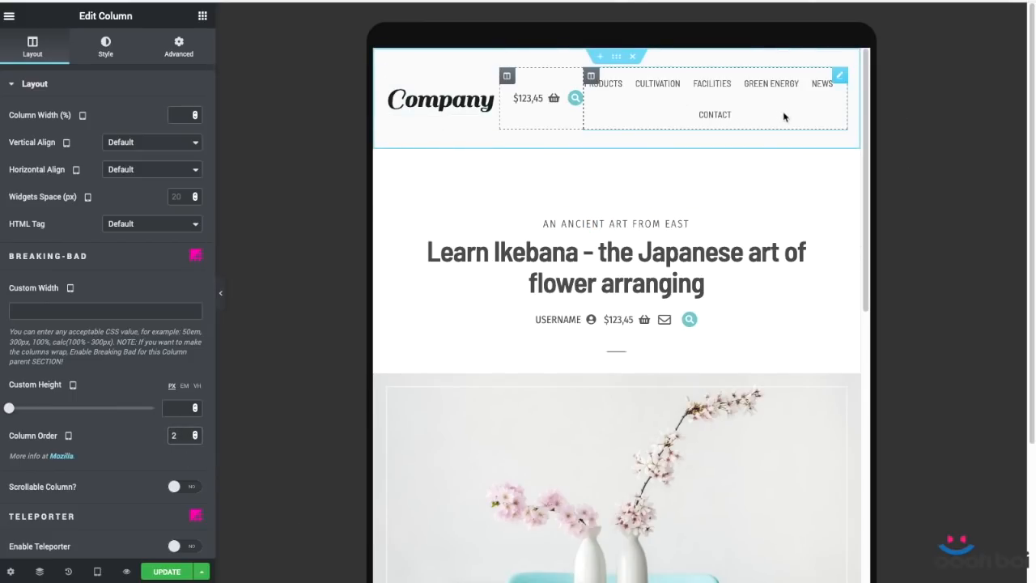
# - Set tablet custom widths of 50% for the logo column, 50% for the cart and search column, and 100% for the menu column
pyautogui.click(396, 81)
pyautogui.click(103, 306)
pyautogui.write('50%')
pyautogui.click(624, 76)
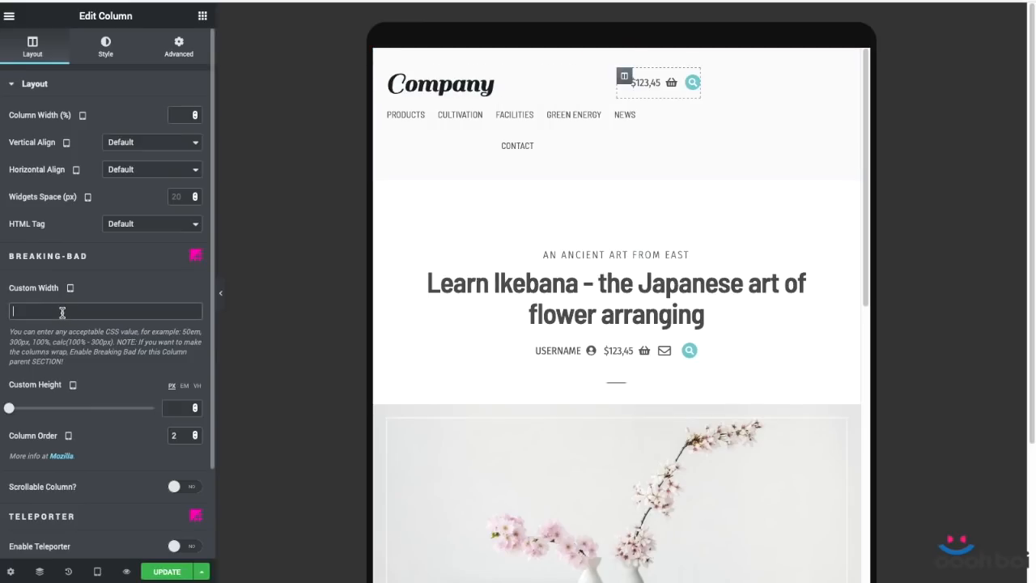
pyautogui.write('50%')
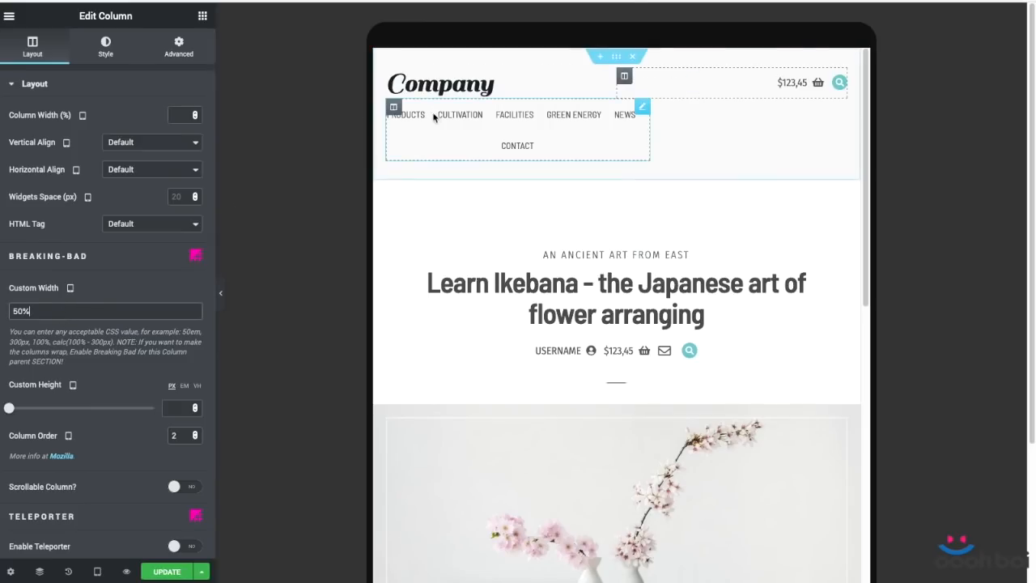
pyautogui.click(393, 107)
pyautogui.click(102, 311)
pyautogui.write('100%')
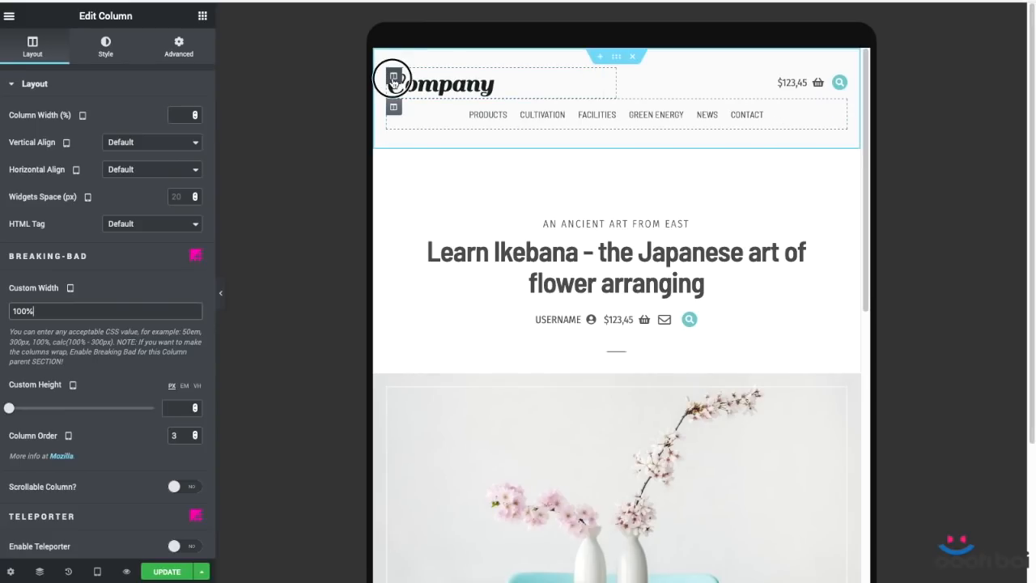
# - Clear the logo column's tablet custom width and set the cart and search column's to calc(100% - 175px)
pyautogui.moveTo(61, 310); pyautogui.dragTo(1, 311)
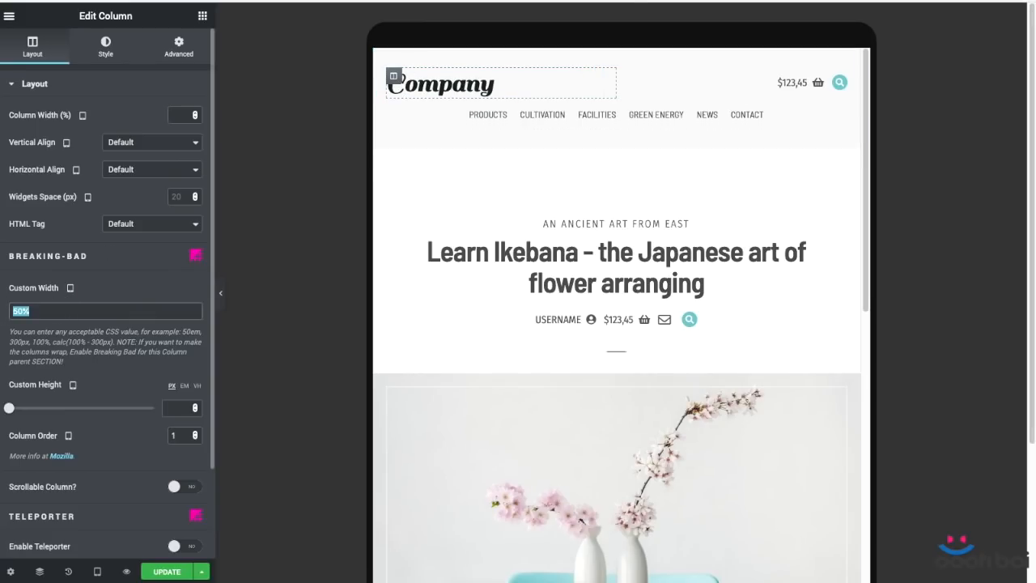
pyautogui.press('BackSpace')
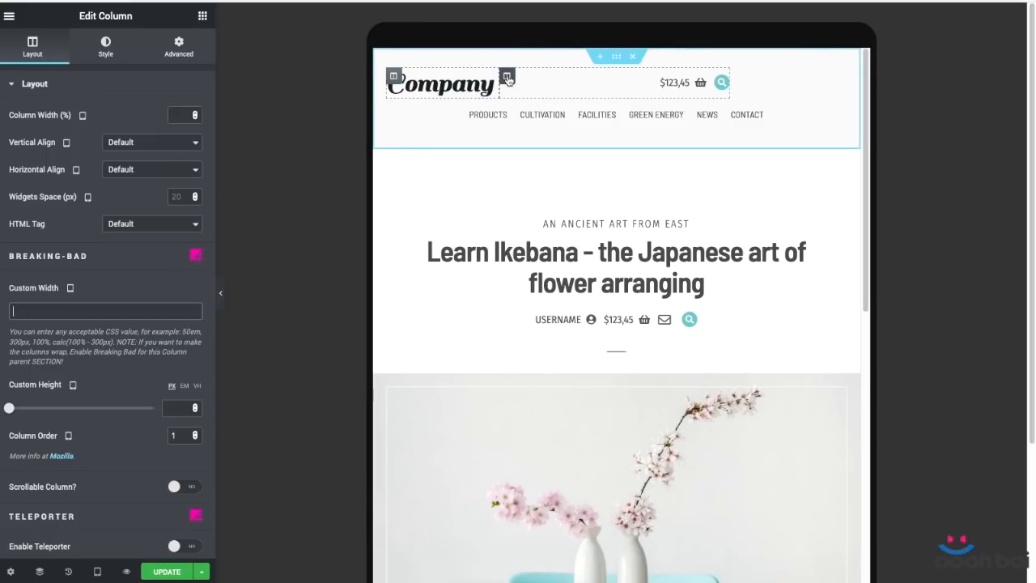
pyautogui.click(507, 79)
pyautogui.moveTo(38, 310); pyautogui.dragTo(3, 311)
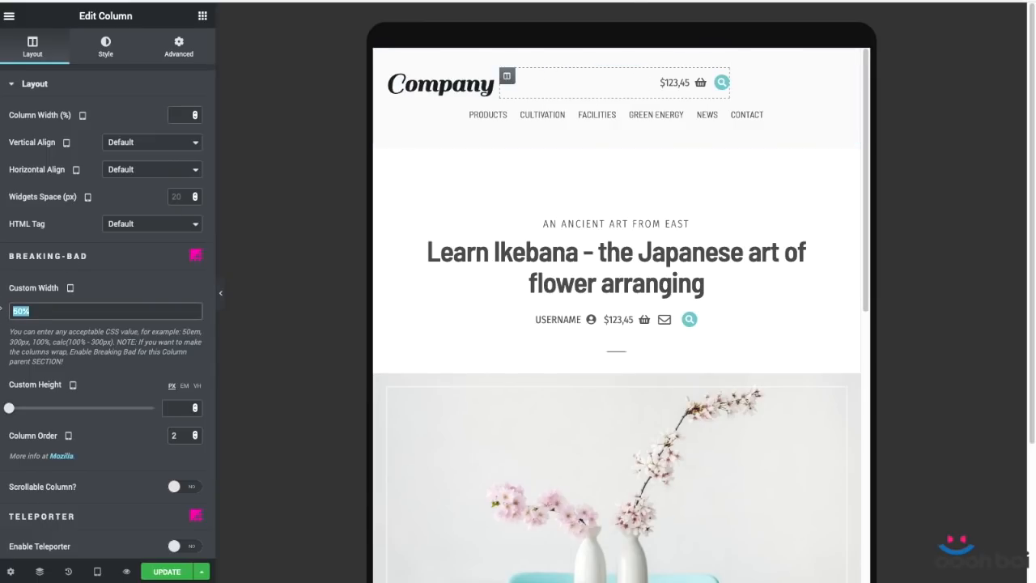
pyautogui.write('c')
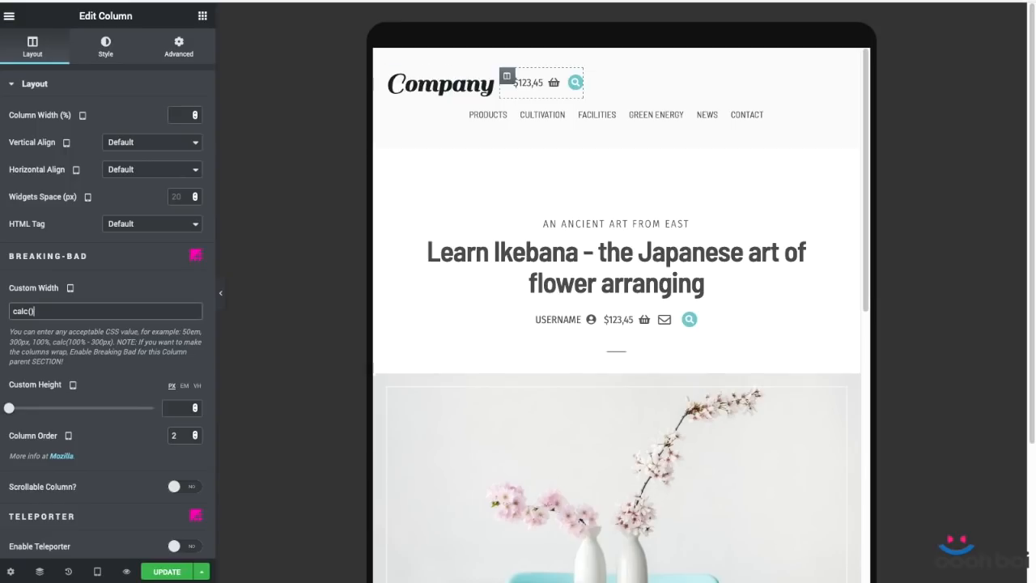
pyautogui.write('alc(100% - ')
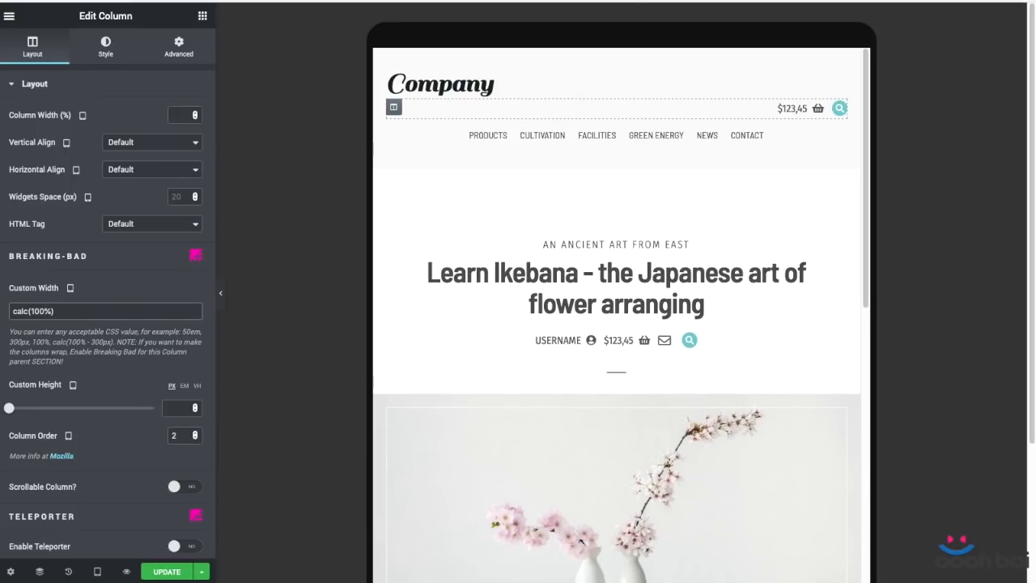
pyautogui.write('175px')
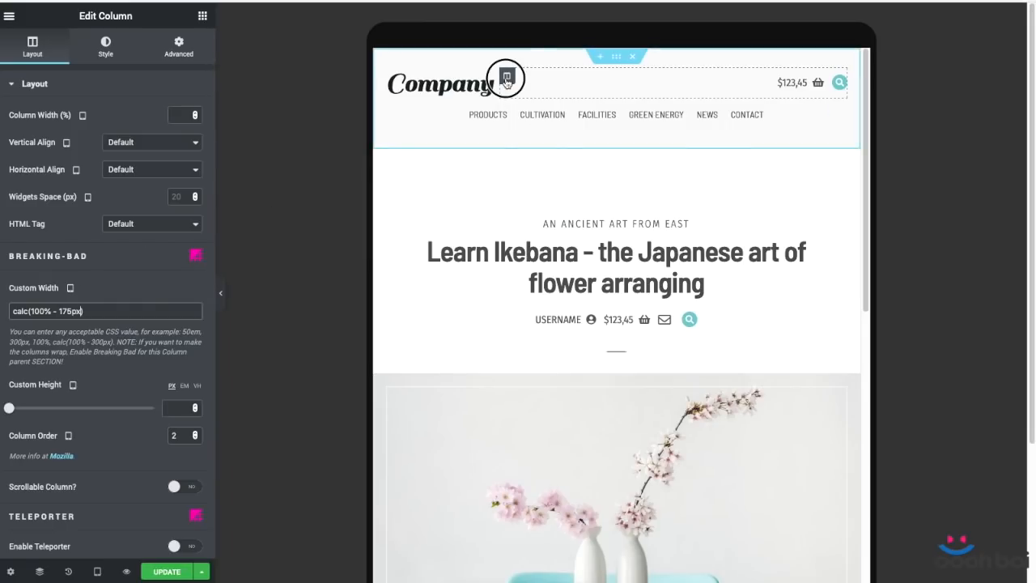
# - Set the cart and search column's tablet horizontal alignment to Start and left-align the navigation menu
pyautogui.click(143, 169)
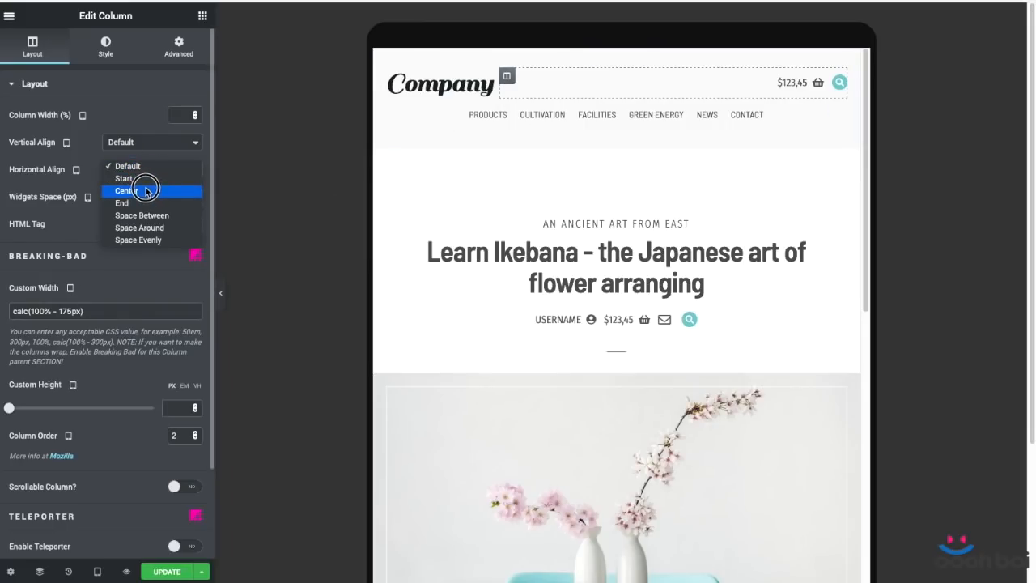
pyautogui.click(123, 178)
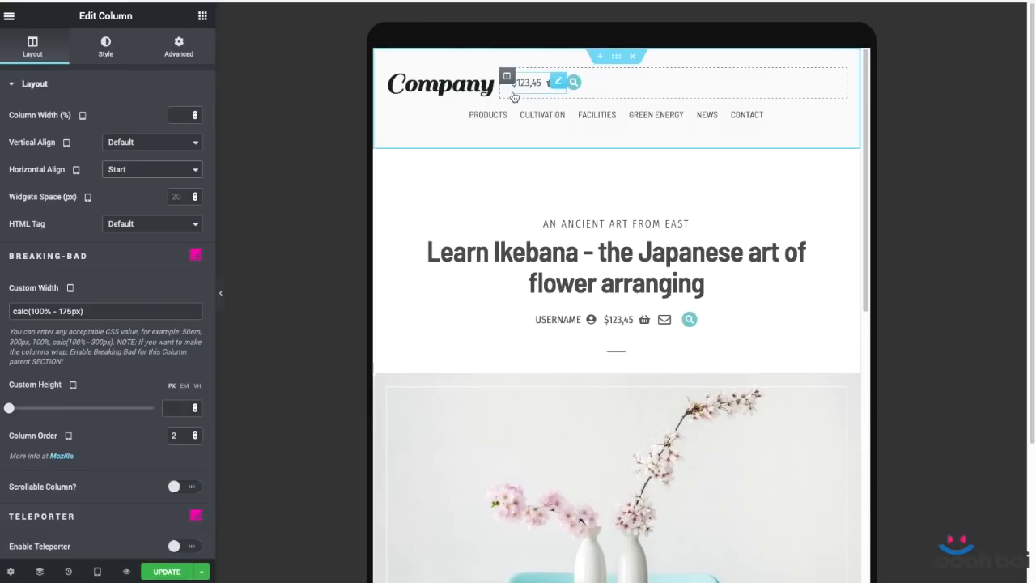
pyautogui.click(488, 113)
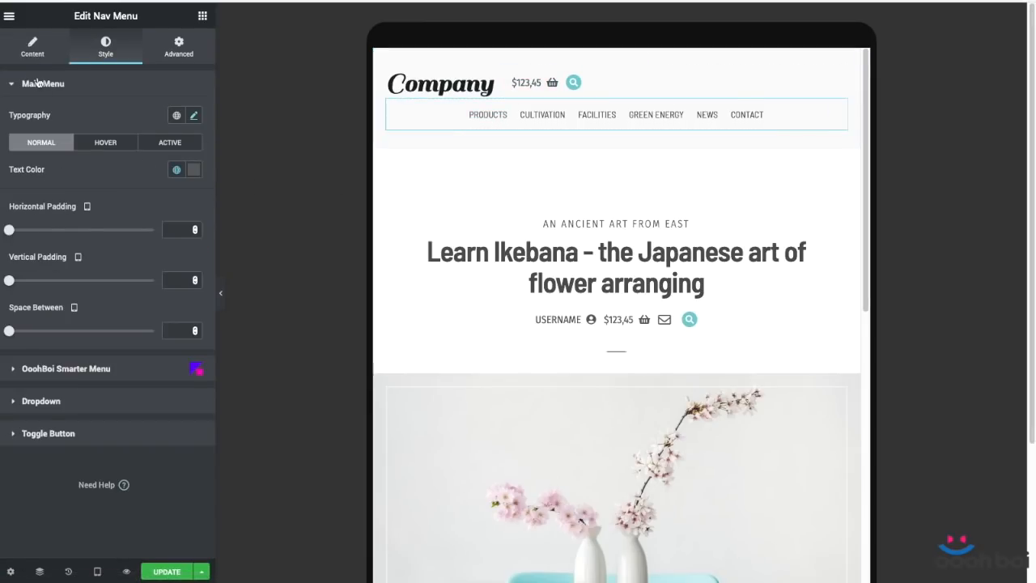
pyautogui.click(33, 46)
pyautogui.click(141, 195)
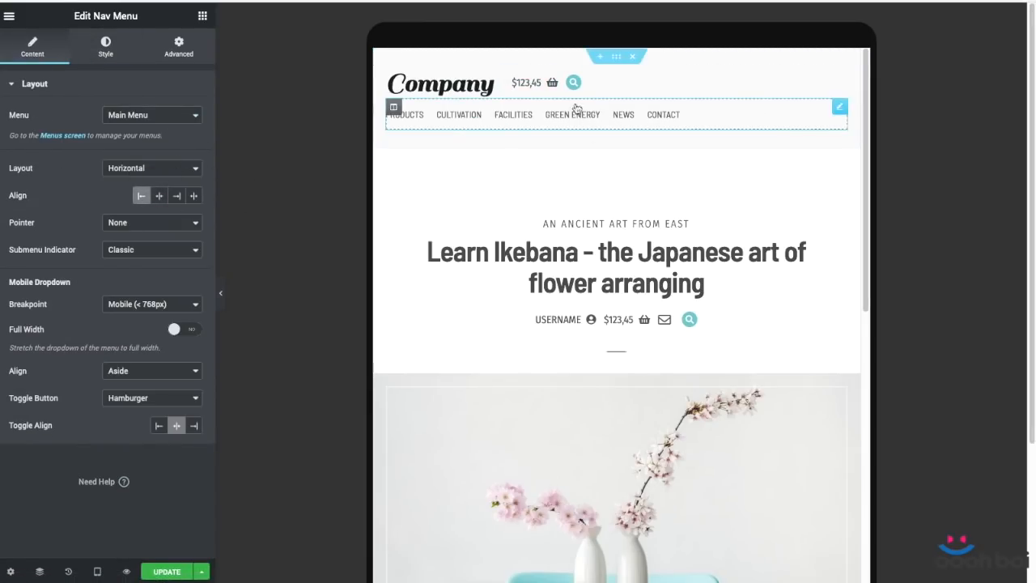
# - Set the logo column's tablet custom width to 50%
pyautogui.click(395, 77)
pyautogui.click(59, 311)
pyautogui.write('50%')
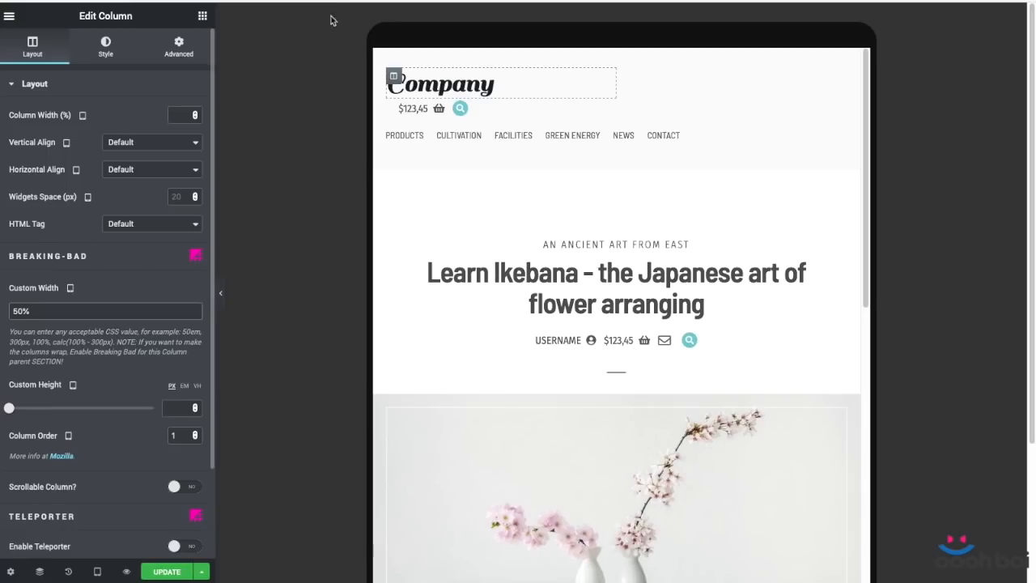
# - Set the cart and search column's tablet custom width to 50%
pyautogui.click(393, 107)
pyautogui.click(91, 311)
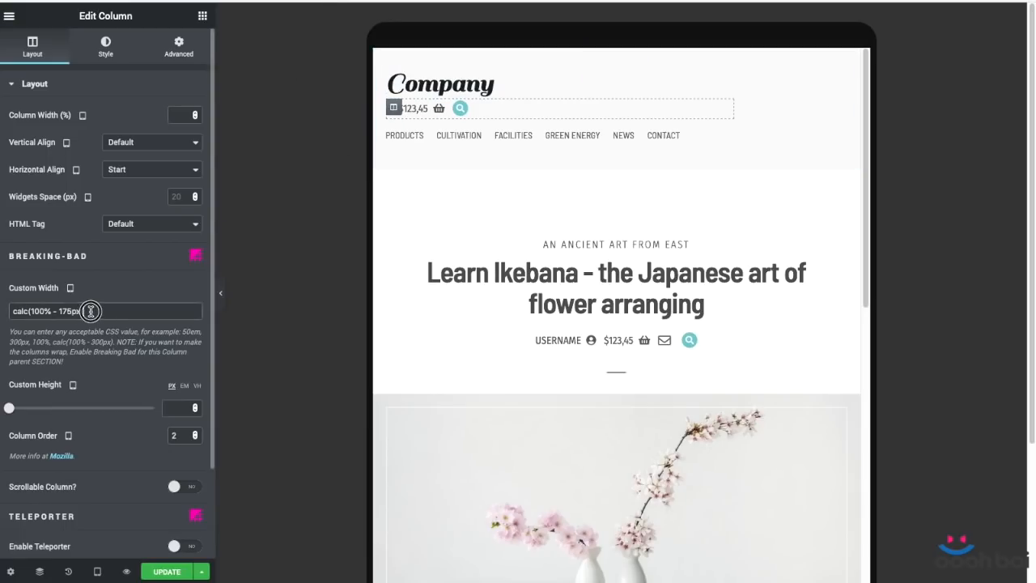
pyautogui.hotkey('ctrl', 'a')
pyautogui.write('50')
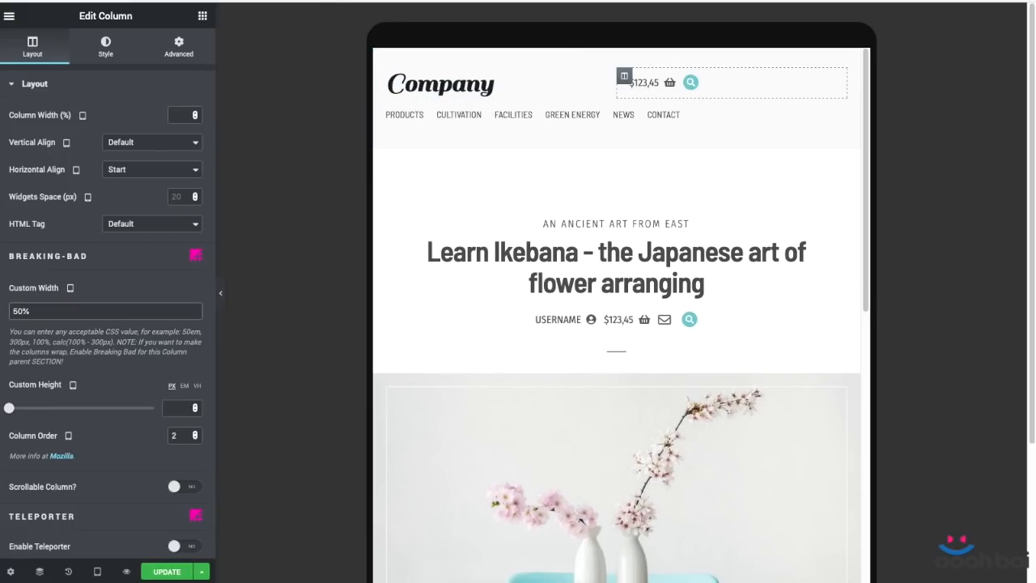
# - Right-align the Company logo heading for tablet
pyautogui.click(434, 81)
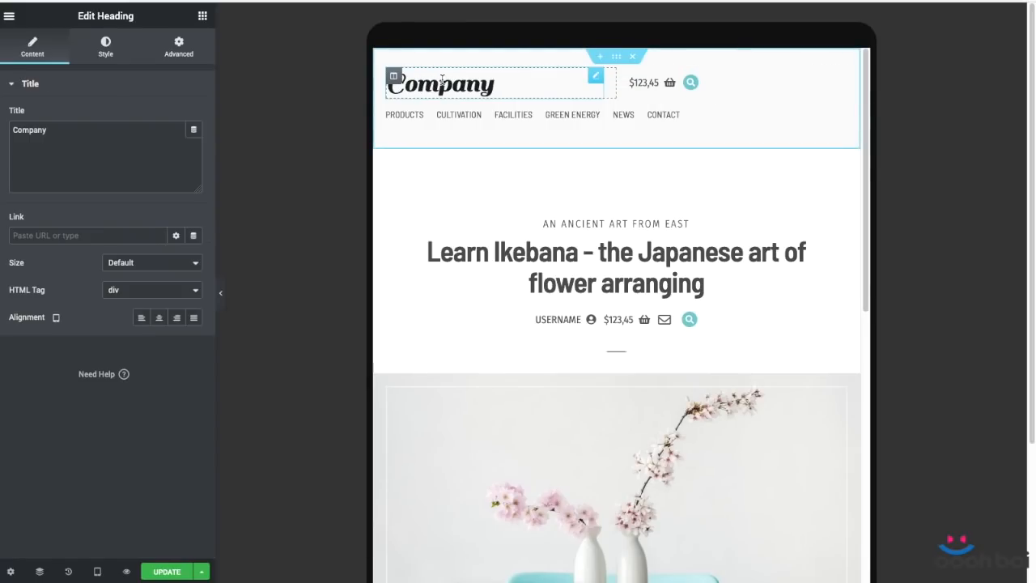
pyautogui.click(177, 318)
pyautogui.moveTo(48, 322); pyautogui.dragTo(12, 317)
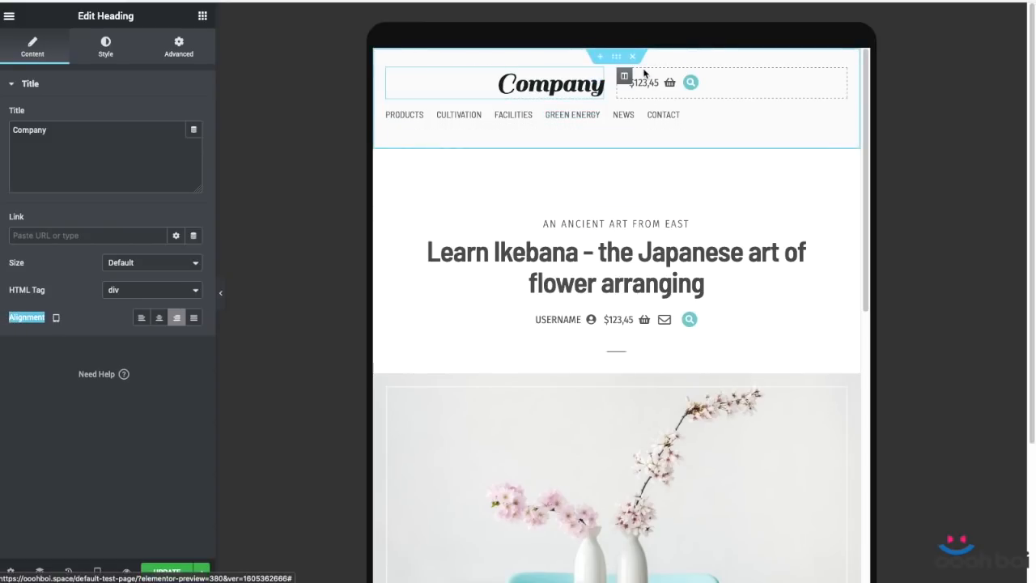
# - Review the cart and search column's tablet horizontal alignment, then center-align the navigation menu items
pyautogui.click(623, 75)
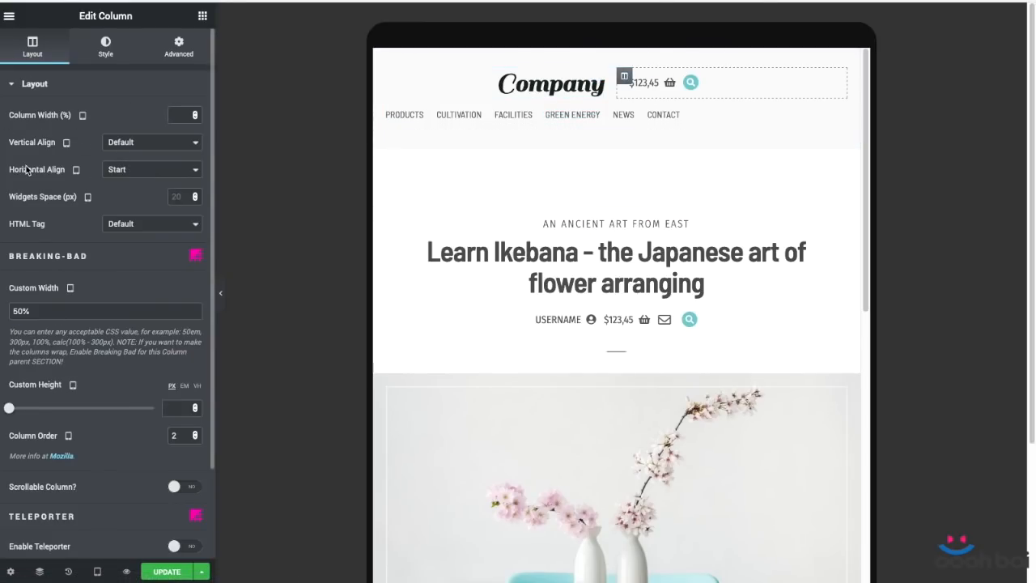
pyautogui.moveTo(66, 172); pyautogui.dragTo(9, 168)
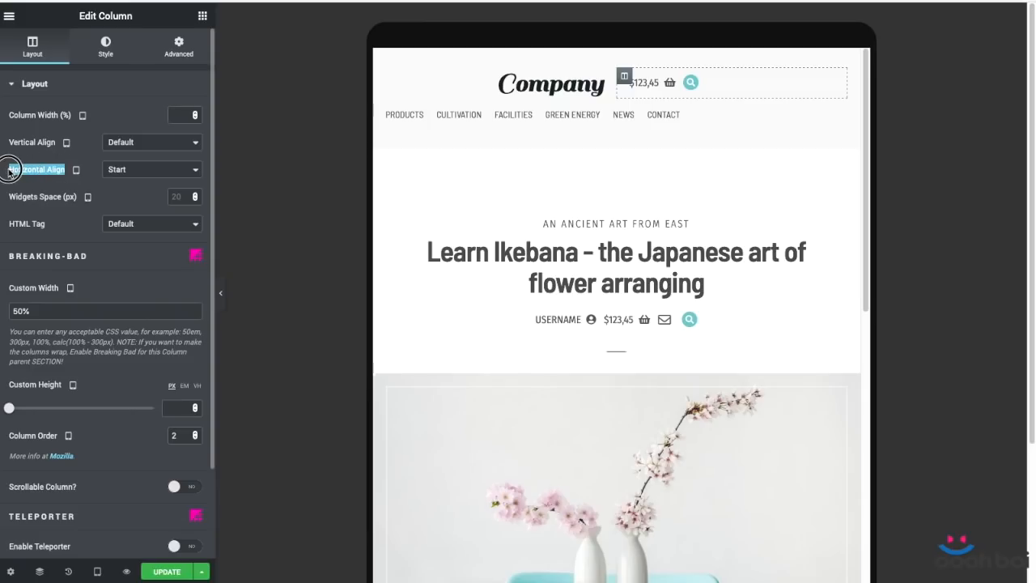
pyautogui.click(156, 172)
pyautogui.click(155, 172)
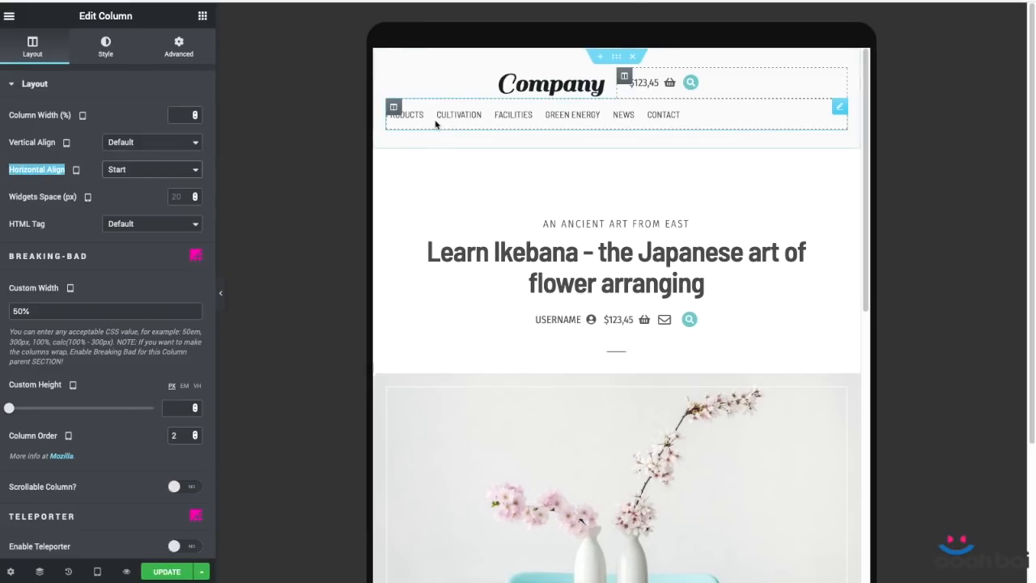
pyautogui.click(437, 123)
pyautogui.click(159, 196)
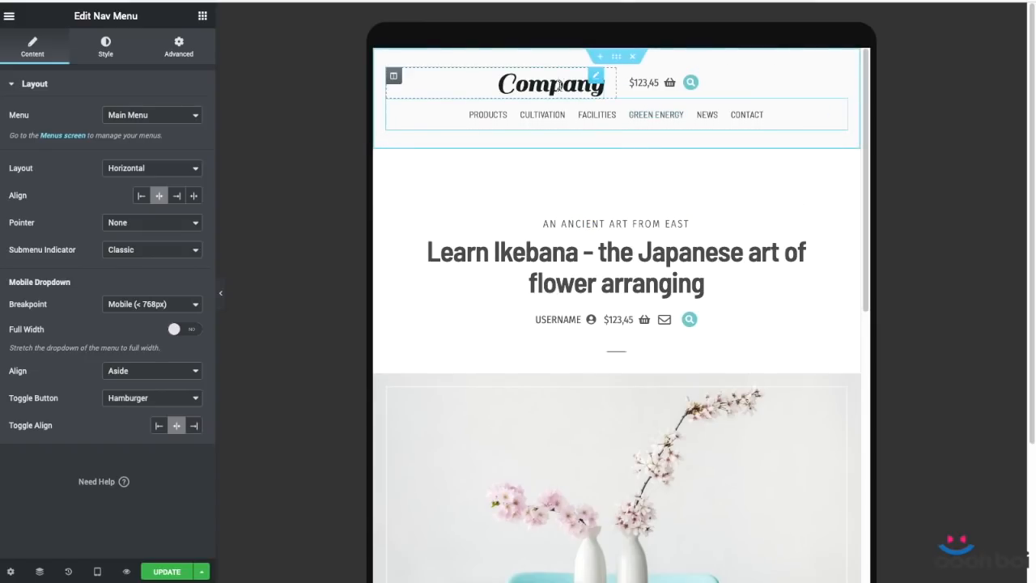
# - Switch to the mobile preview and enable the full-width dropdown for the navigation menu
pyautogui.click(97, 572)
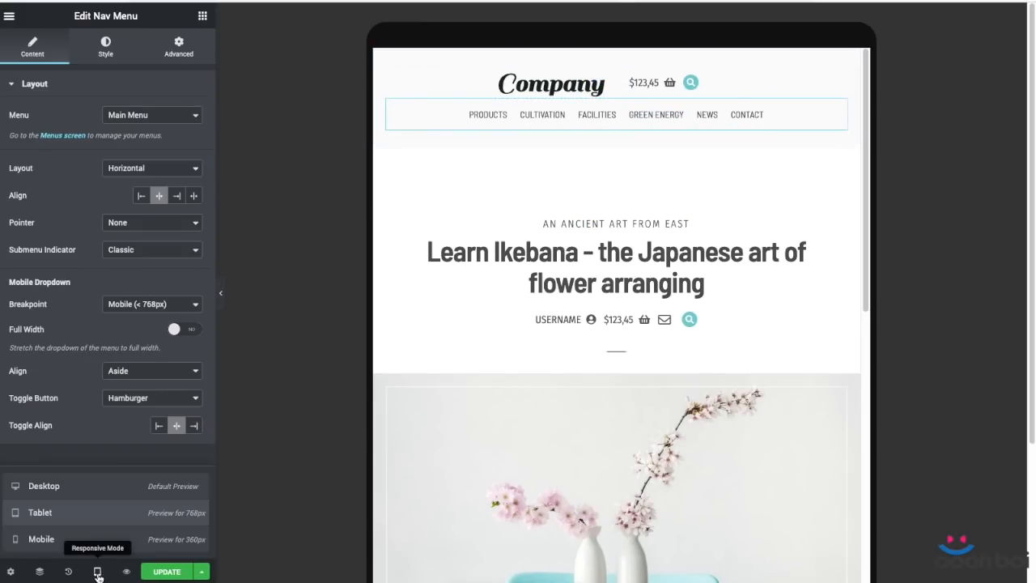
pyautogui.click(111, 538)
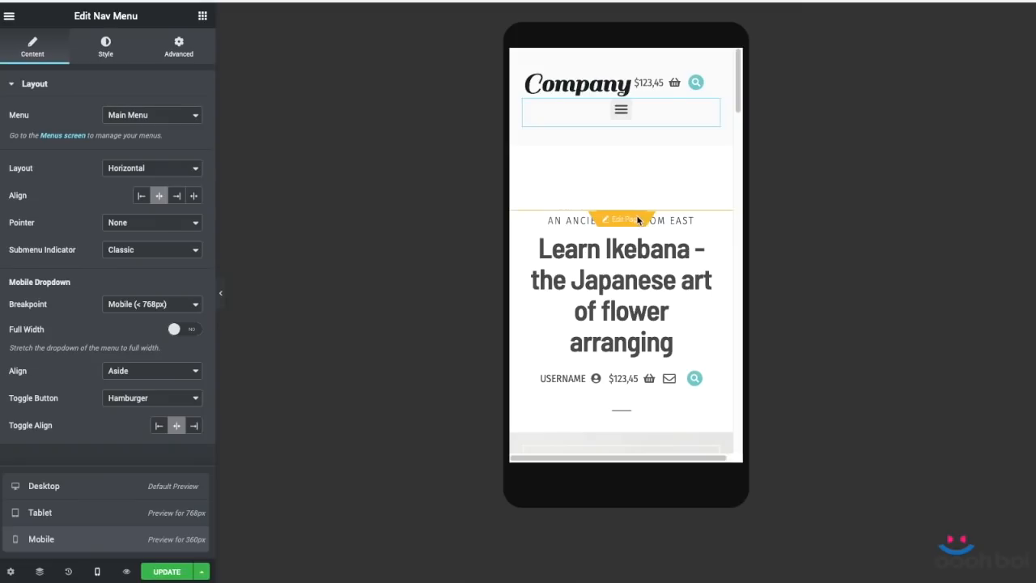
pyautogui.click(710, 111)
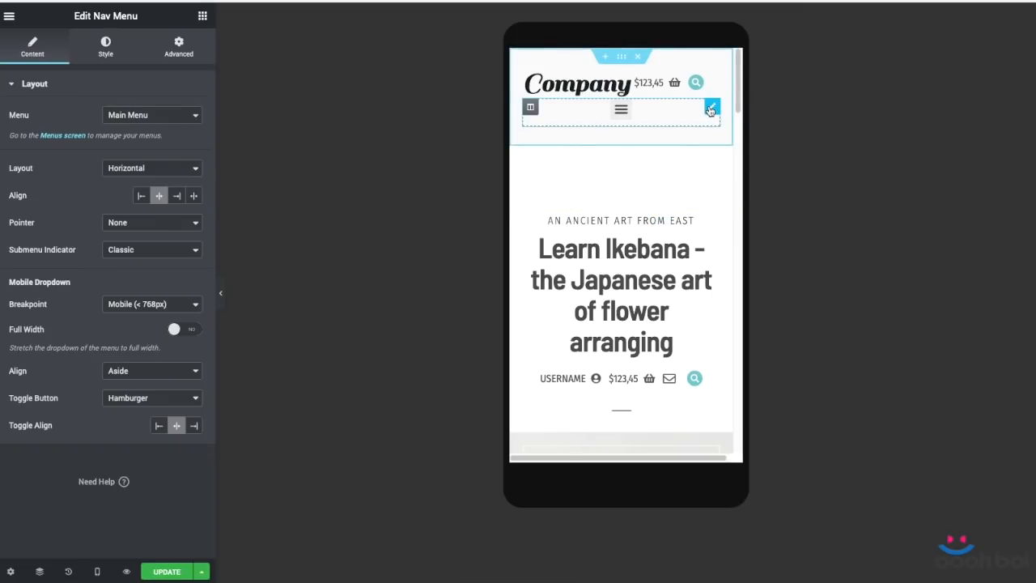
pyautogui.click(194, 330)
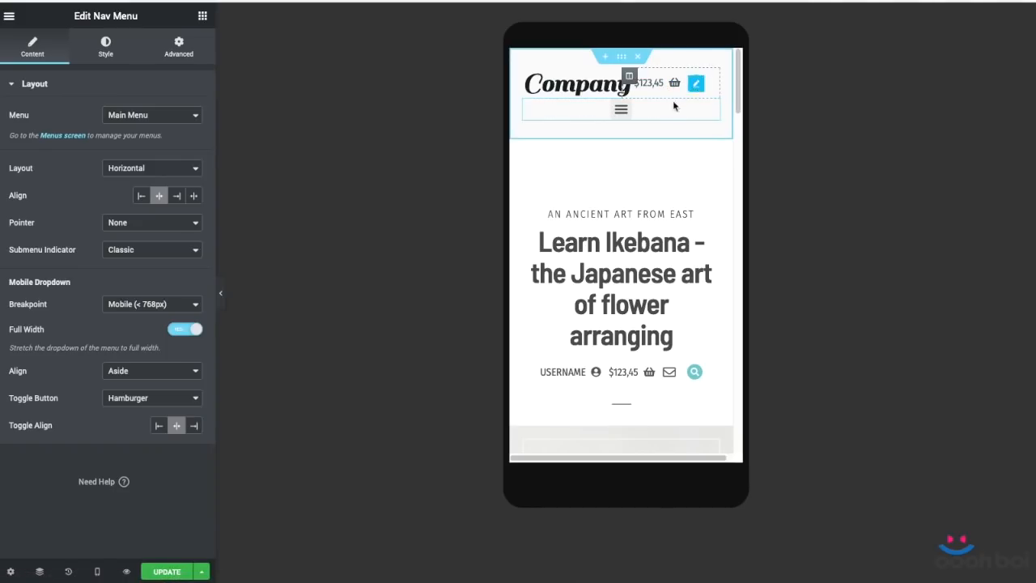
# - For mobile, set the menu column to 50px custom width and order 2, and the cart and search column to 100% and order 3
pyautogui.click(530, 107)
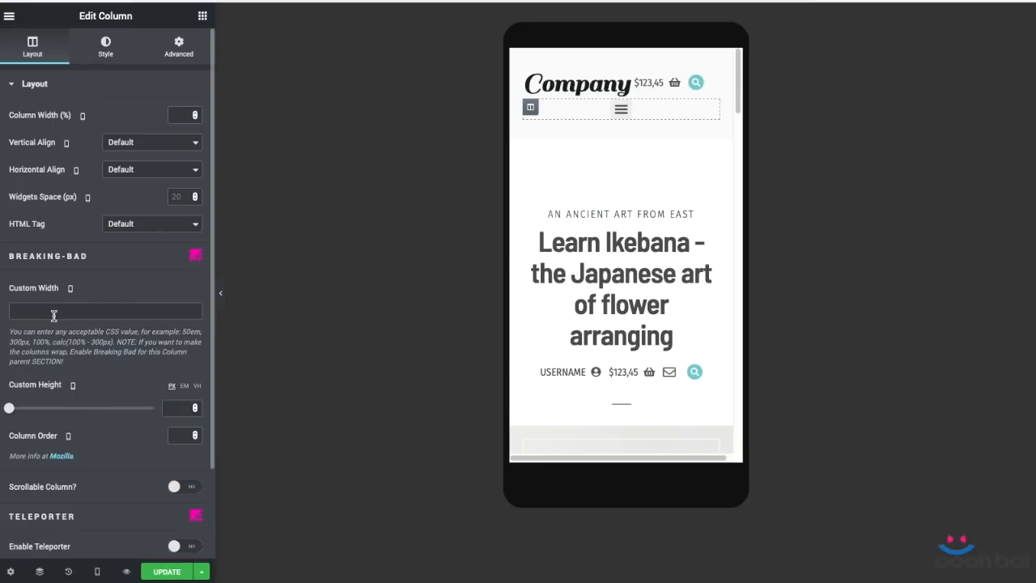
pyautogui.write('px')
pyautogui.click(175, 437)
pyautogui.write('2')
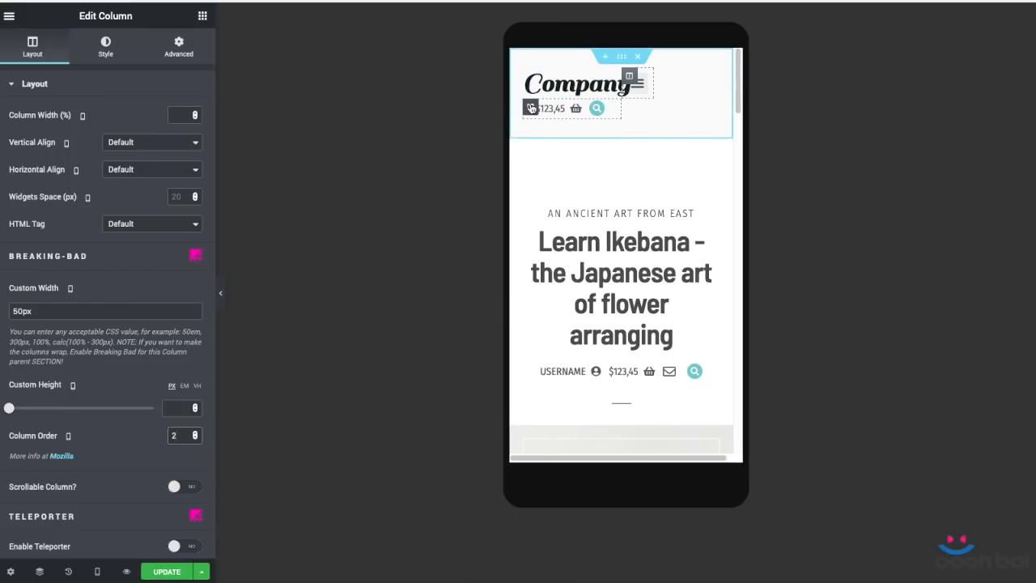
pyautogui.click(92, 313)
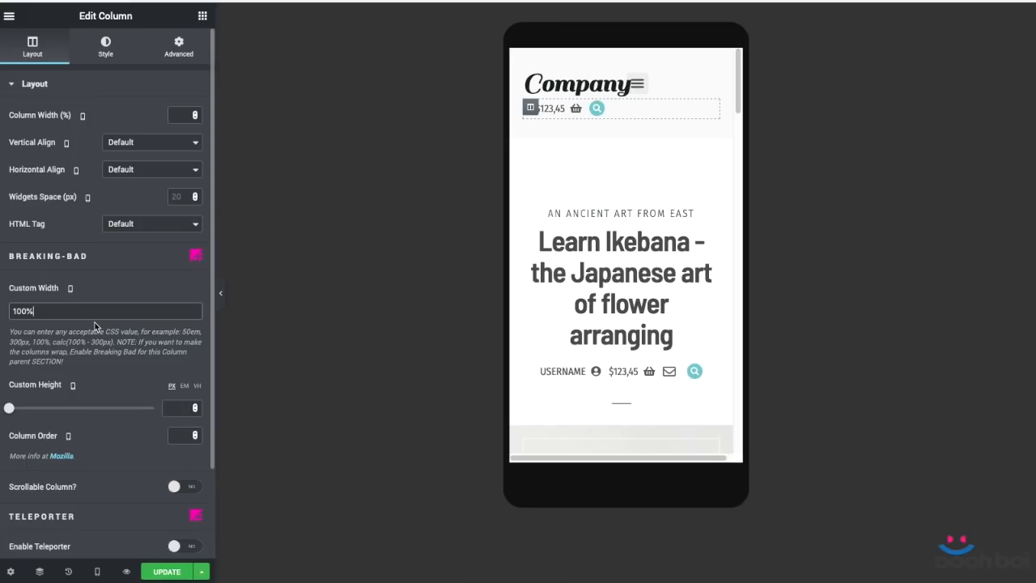
pyautogui.write('3')
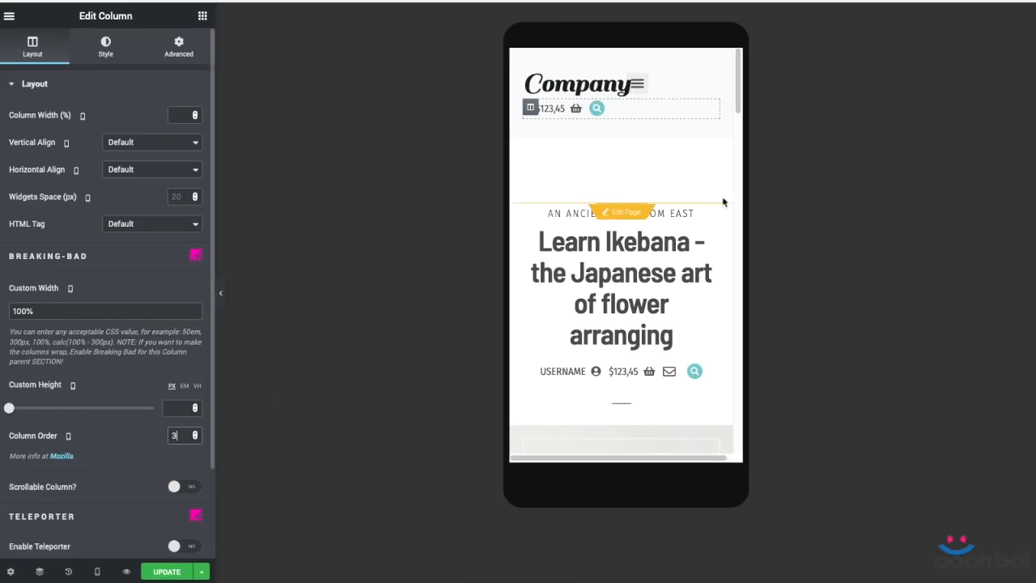
# - Set the cart and search column's mobile padding to 32 px left and 0 on the other sides
pyautogui.click(179, 45)
pyautogui.click(160, 195)
pyautogui.moveTo(160, 197); pyautogui.dragTo(159, 197)
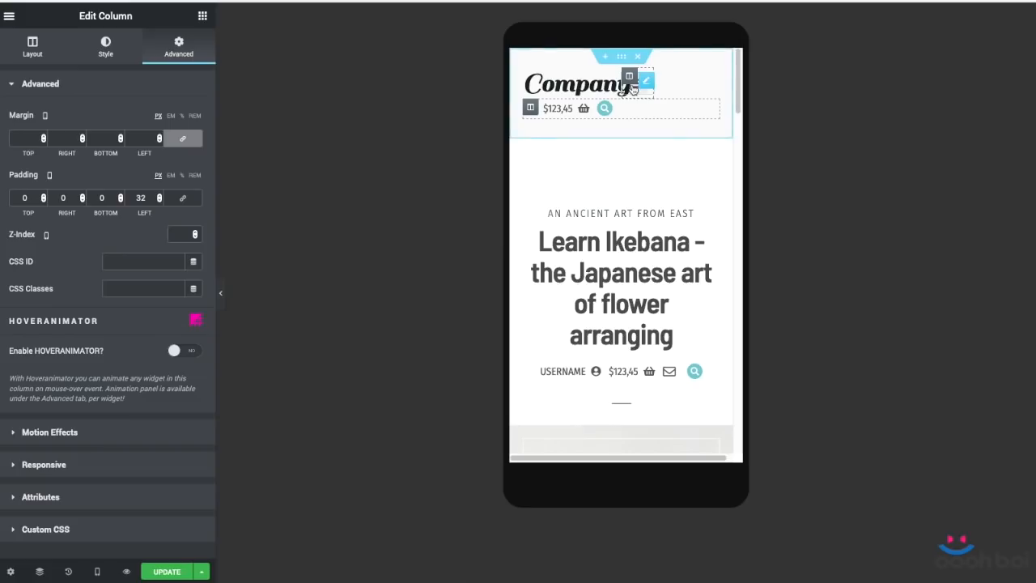
# - Set the logo column's mobile custom width to calc(100% - 50px) and left-align the Company heading
pyautogui.click(530, 77)
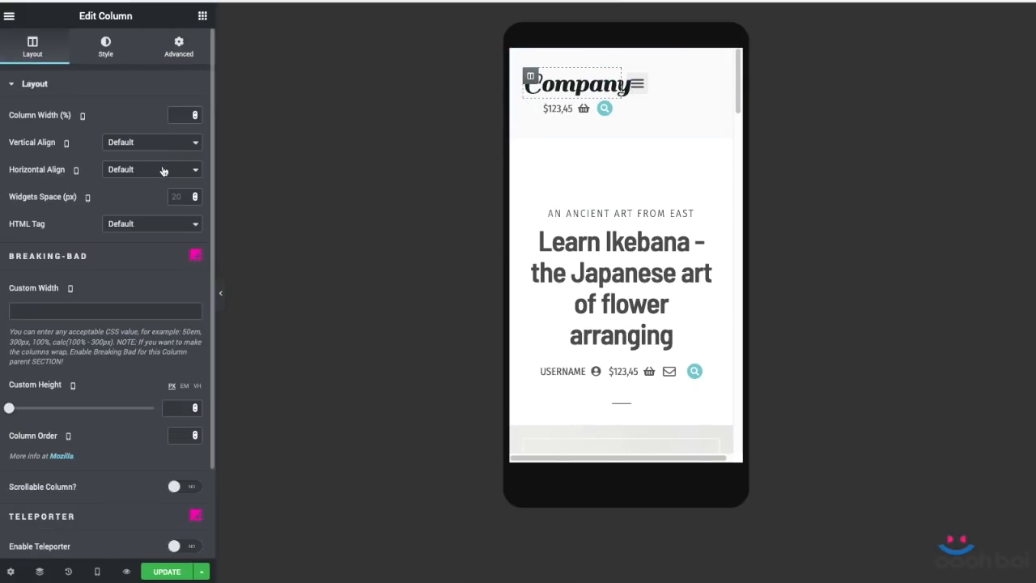
pyautogui.click(119, 310)
pyautogui.write('calc(100% - 50px)')
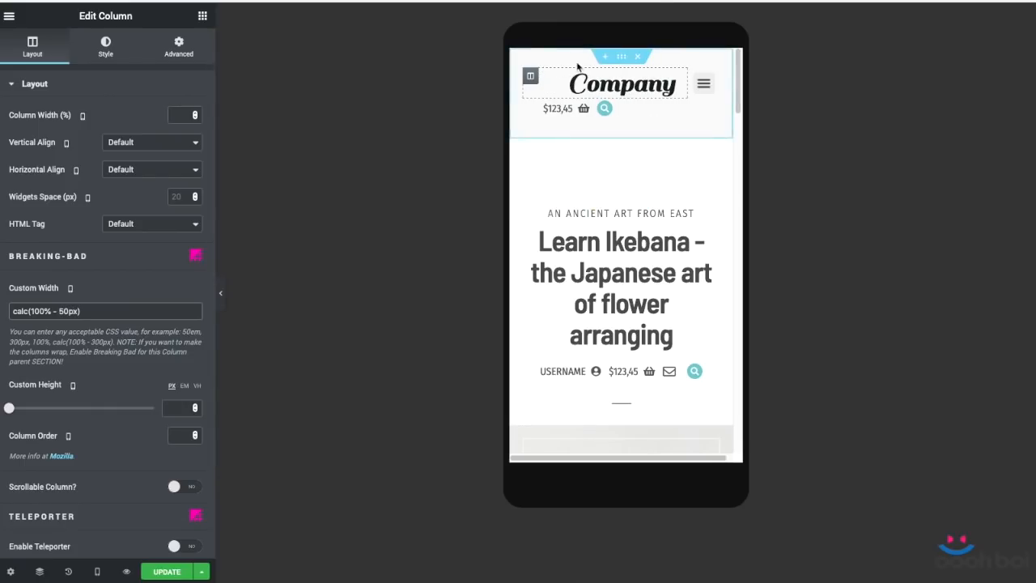
pyautogui.click(569, 91)
pyautogui.click(140, 317)
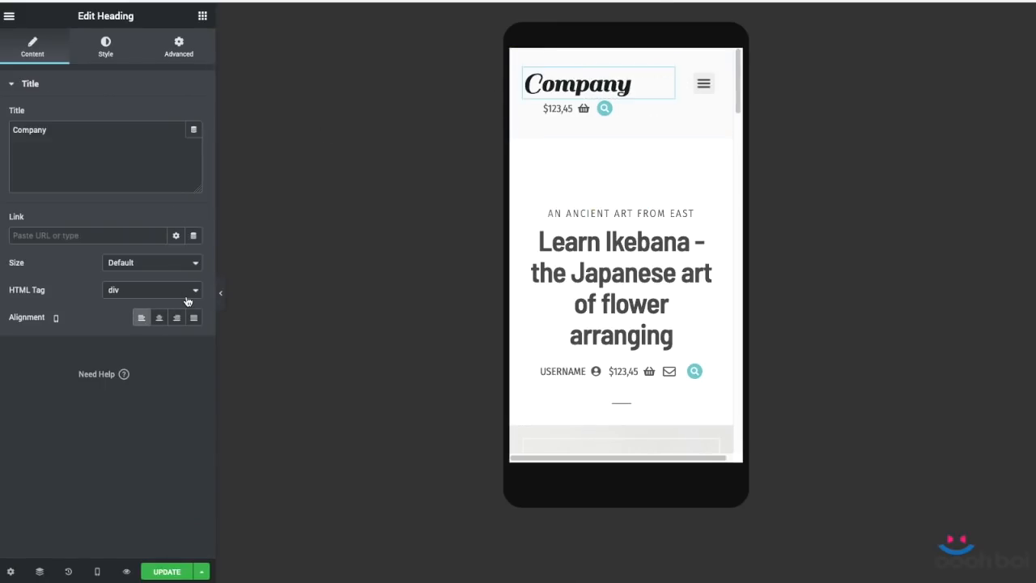
pyautogui.rightClick(529, 107)
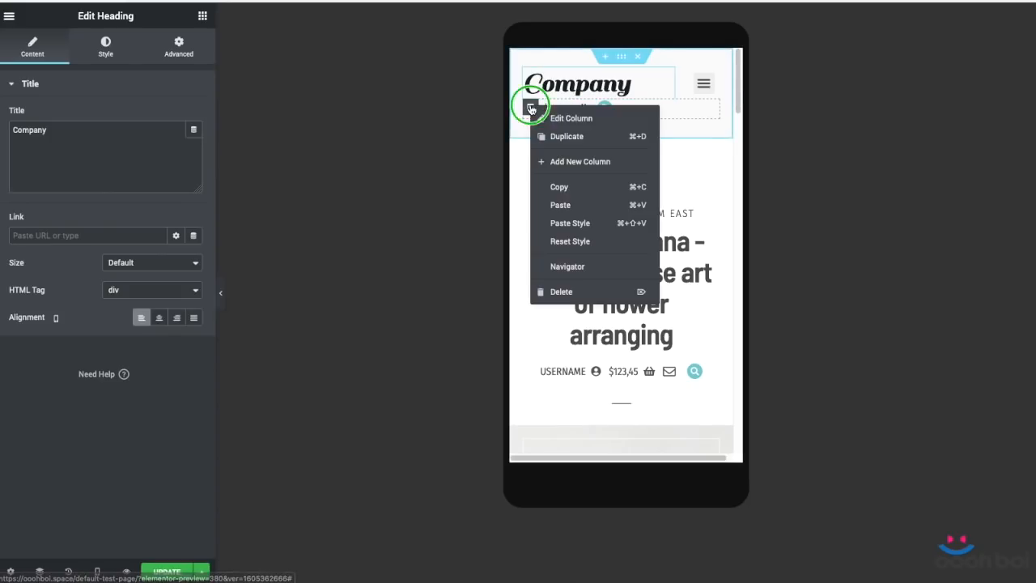
pyautogui.click(560, 167)
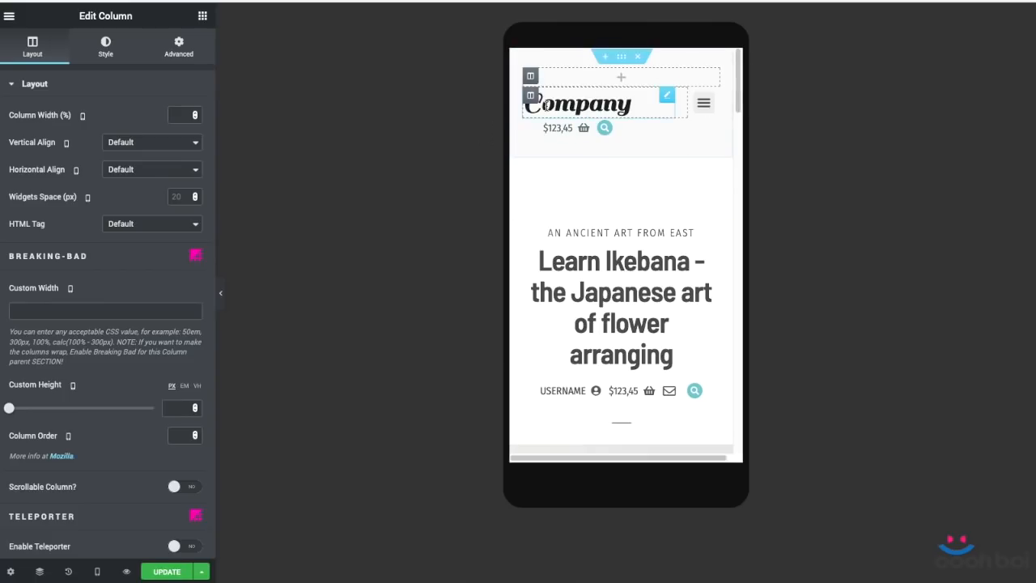
pyautogui.rightClick(531, 78)
pyautogui.click(589, 267)
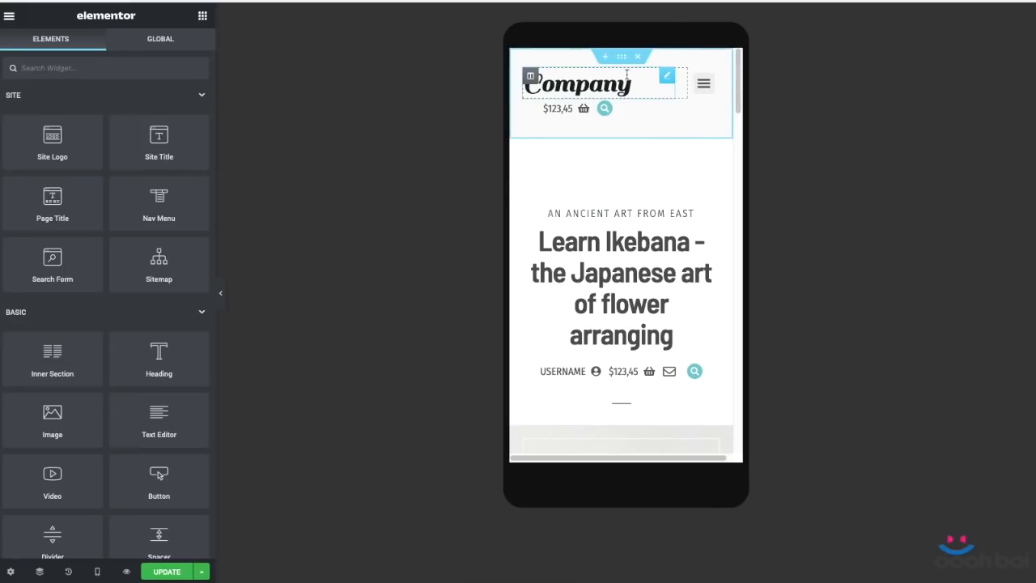
# - Preview the navigation menu's full-width mobile dropdown by expanding and collapsing it
pyautogui.click(699, 96)
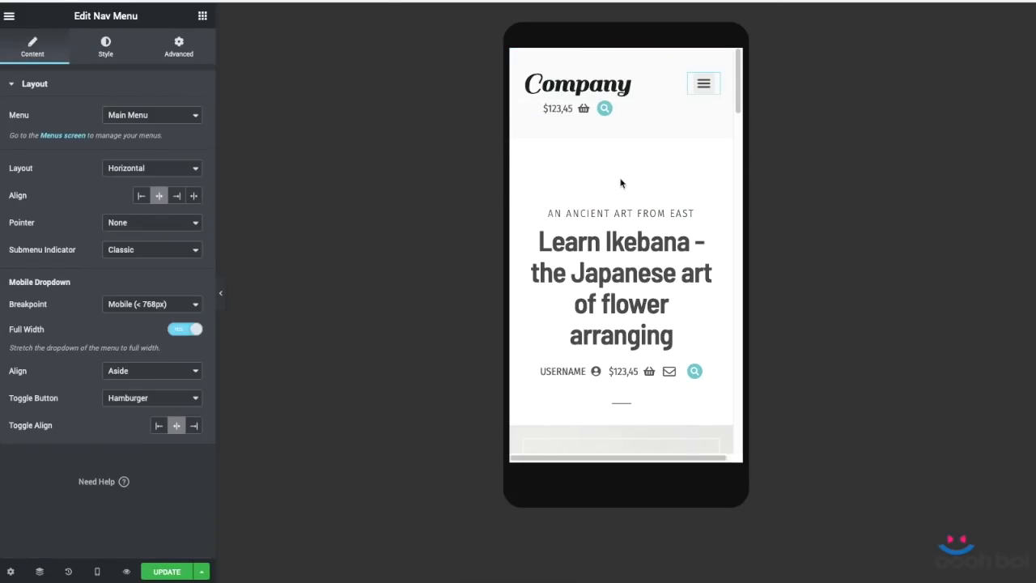
pyautogui.click(700, 94)
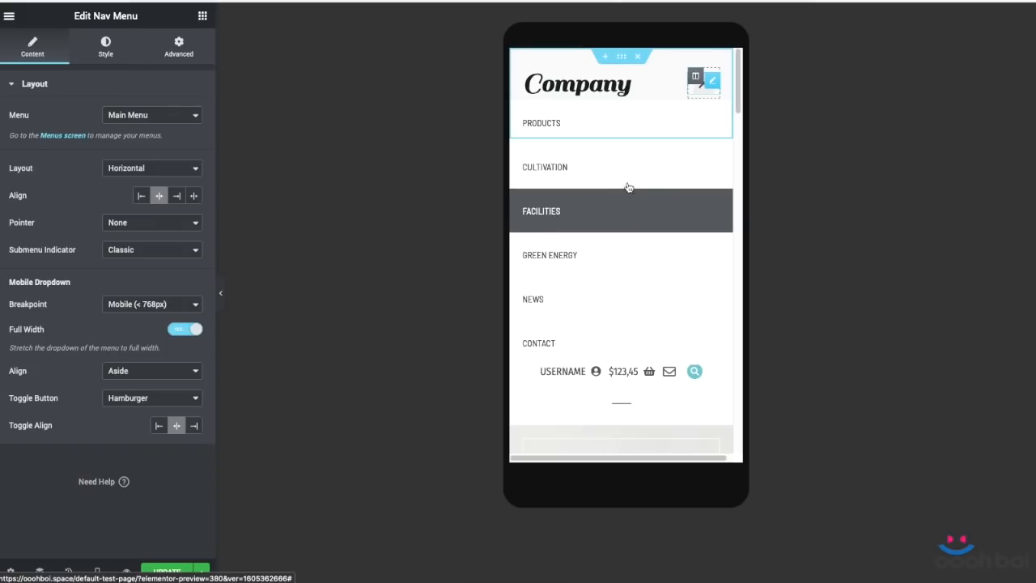
pyautogui.click(699, 94)
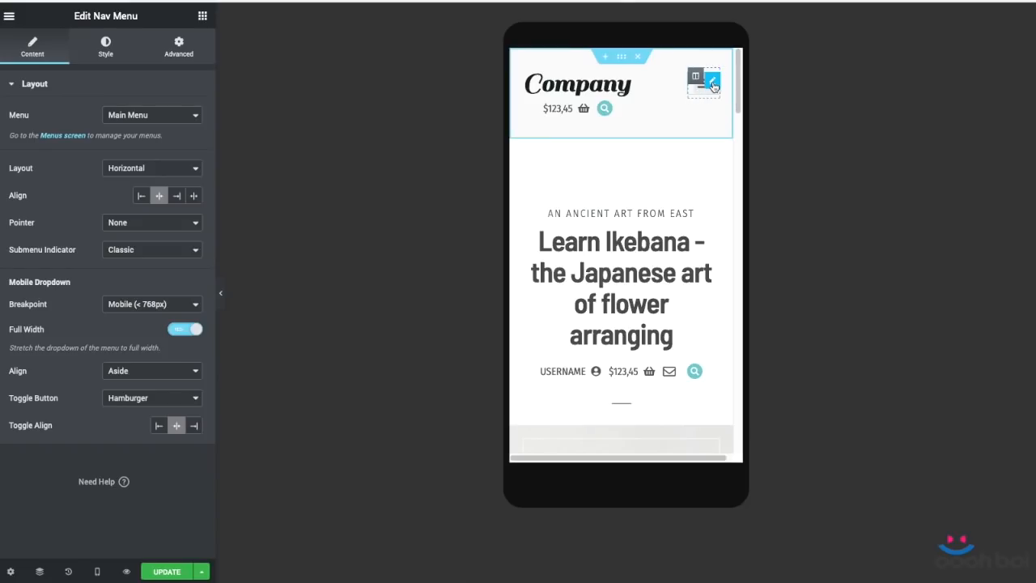
# - Add custom CSS to the navigation menu with the rule selector { display: none; }
pyautogui.click(179, 57)
pyautogui.scroll(-5, 93, 445)
pyautogui.click(102, 469)
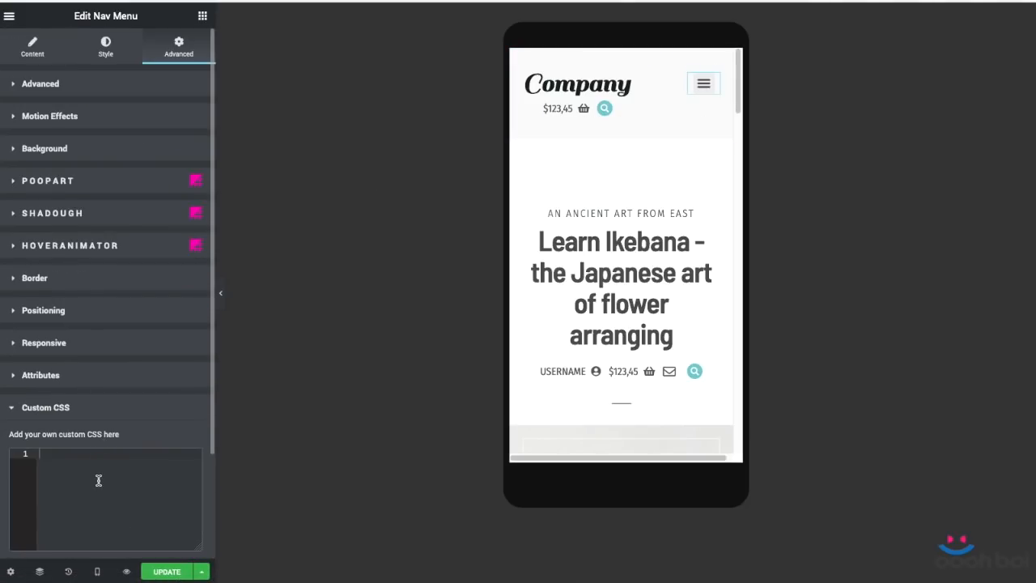
pyautogui.write('s')
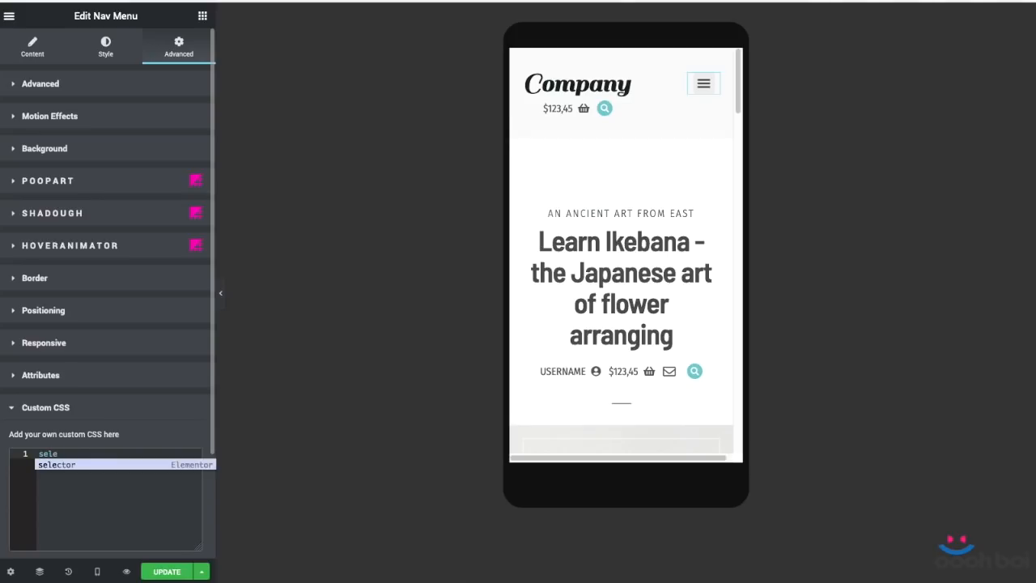
pyautogui.write('ele')
pyautogui.press('Return')
pyautogui.press('Return')
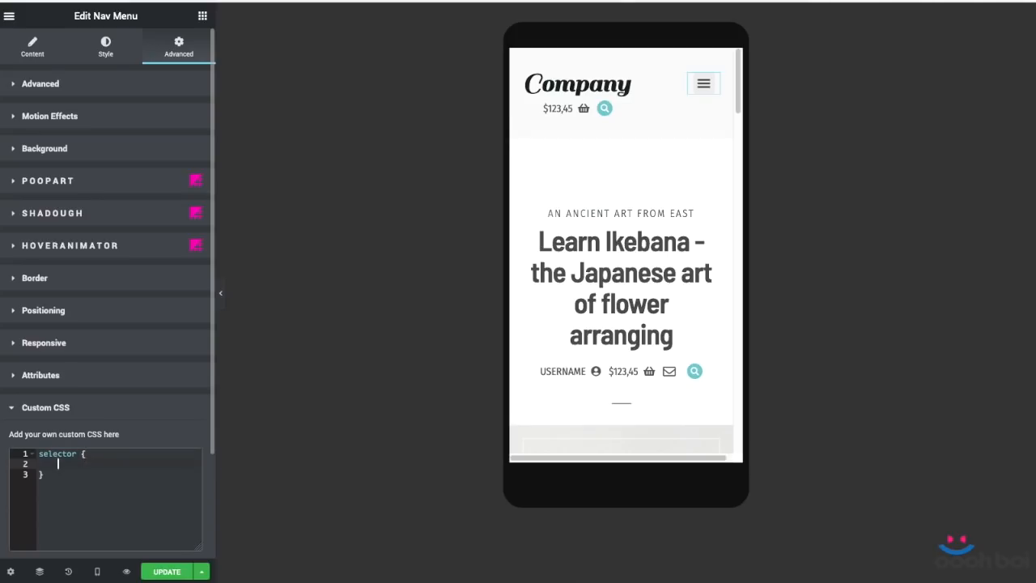
pyautogui.write('disp')
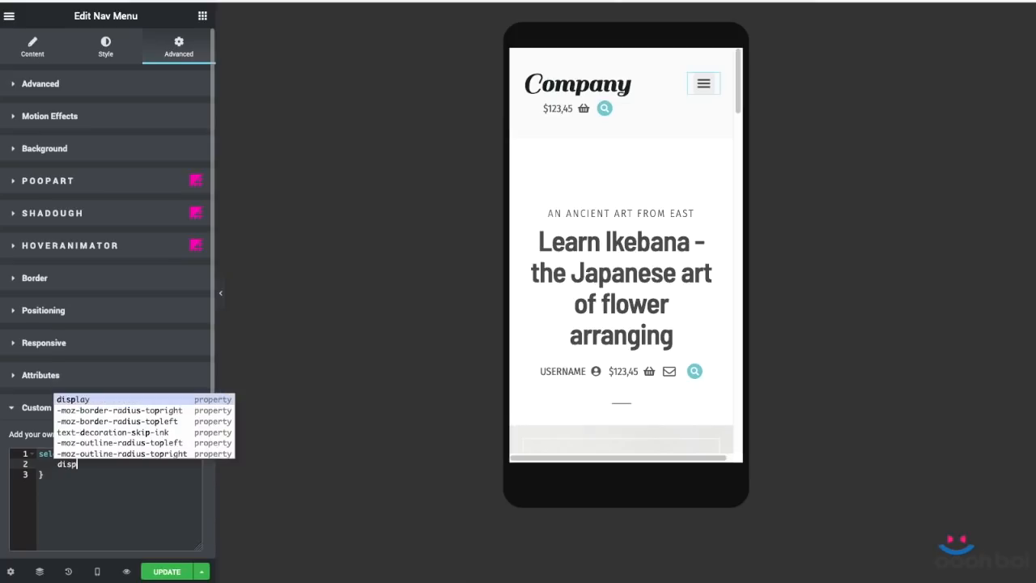
pyautogui.write('lay: none;')
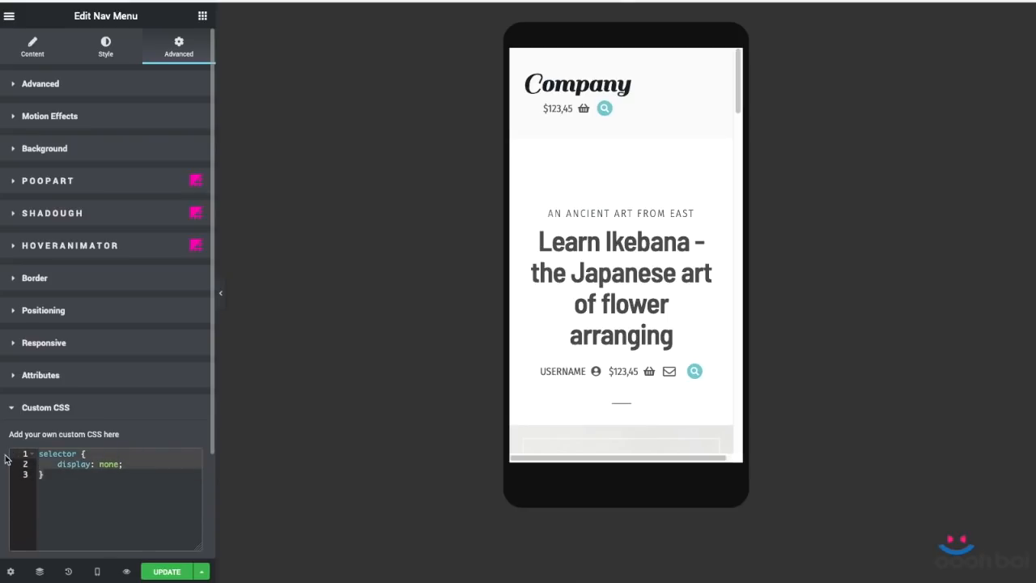
pyautogui.click(65, 481)
pyautogui.press('Return')
pyautogui.press('Return')
pyautogui.write('selector {     display: none; }')
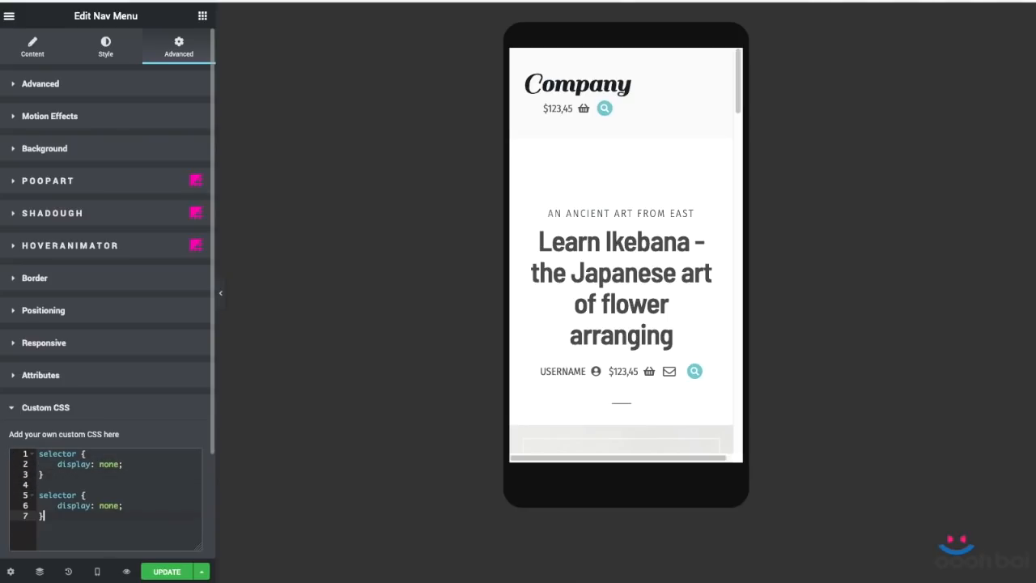
pyautogui.click(65, 484)
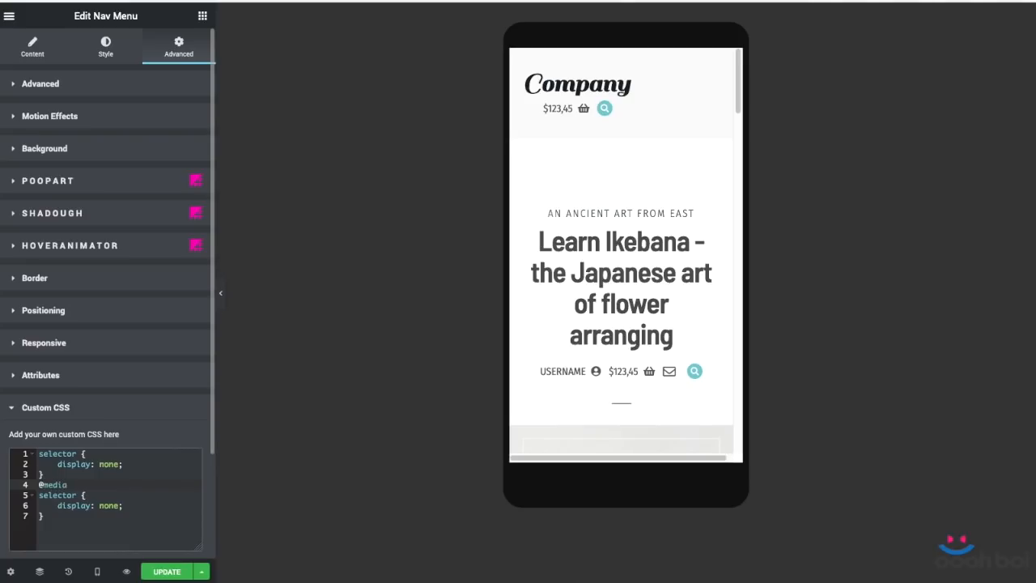
pyautogui.write('@media() {')
pyautogui.click(49, 516)
pyautogui.press('Return')
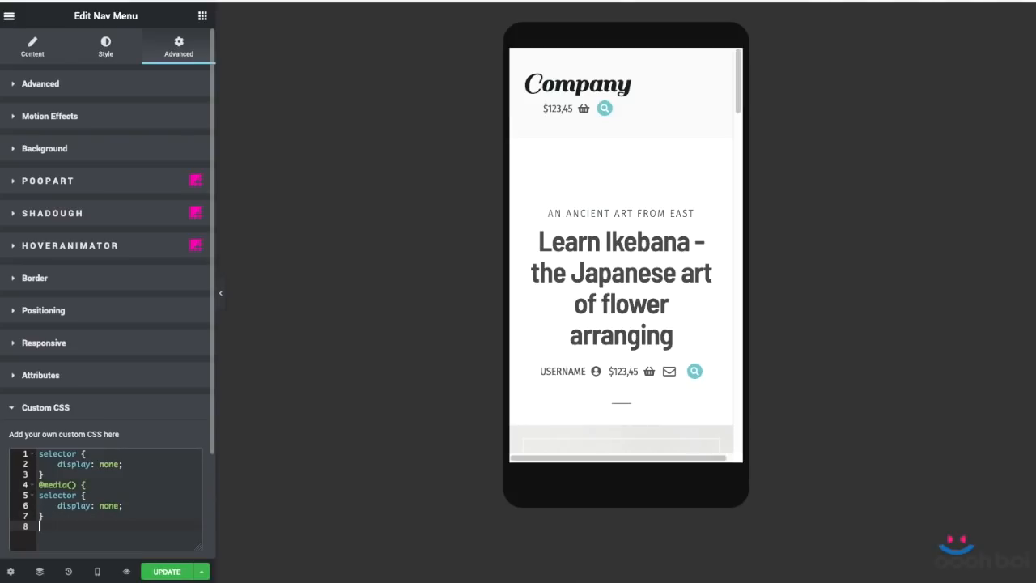
pyautogui.click(72, 483)
pyautogui.write('min-width: 768px')
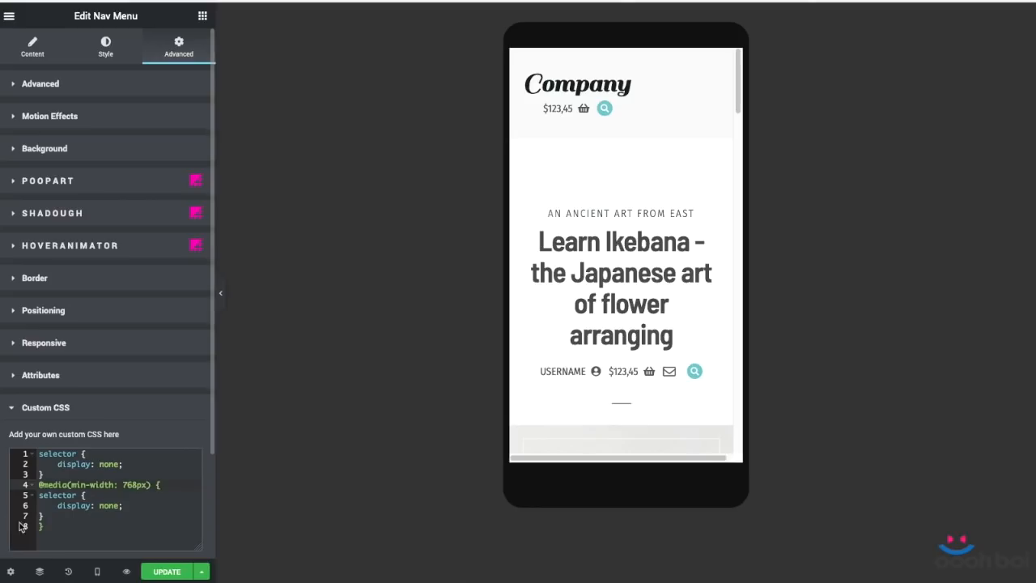
pyautogui.click(105, 504)
pyautogui.hotkey('shift', 'End')
pyautogui.write('block;')
pyautogui.moveTo(32, 518); pyautogui.dragTo(27, 491)
pyautogui.press('Tab')
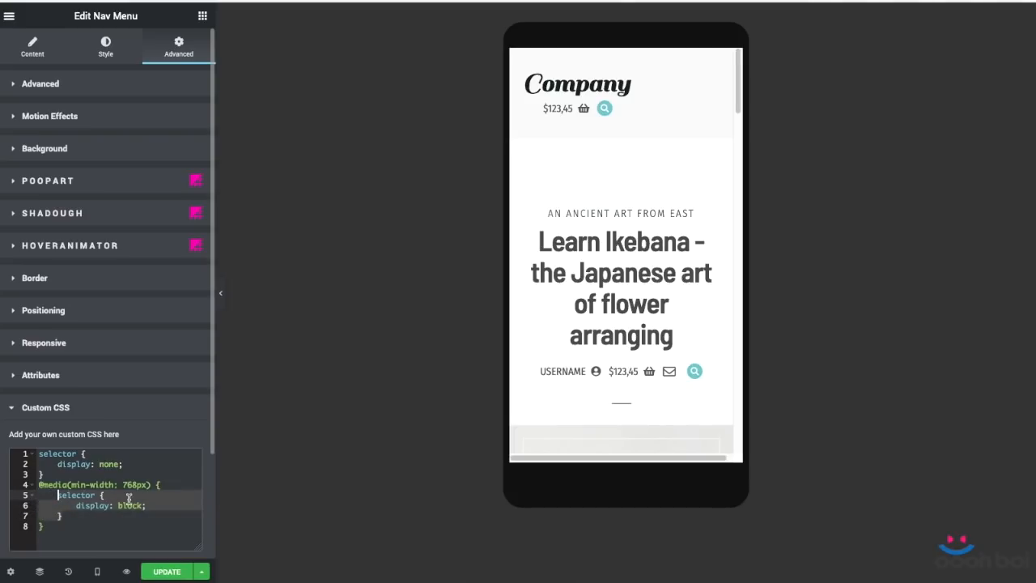
pyautogui.click(80, 524)
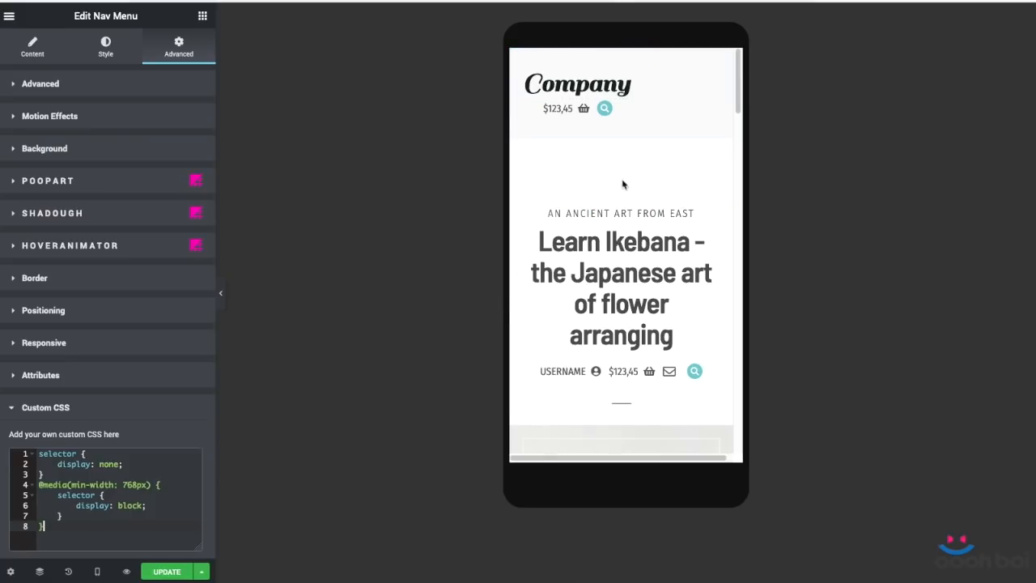
# - Switch the responsive preview back to desktop and select the navigation menu in the header
pyautogui.click(98, 572)
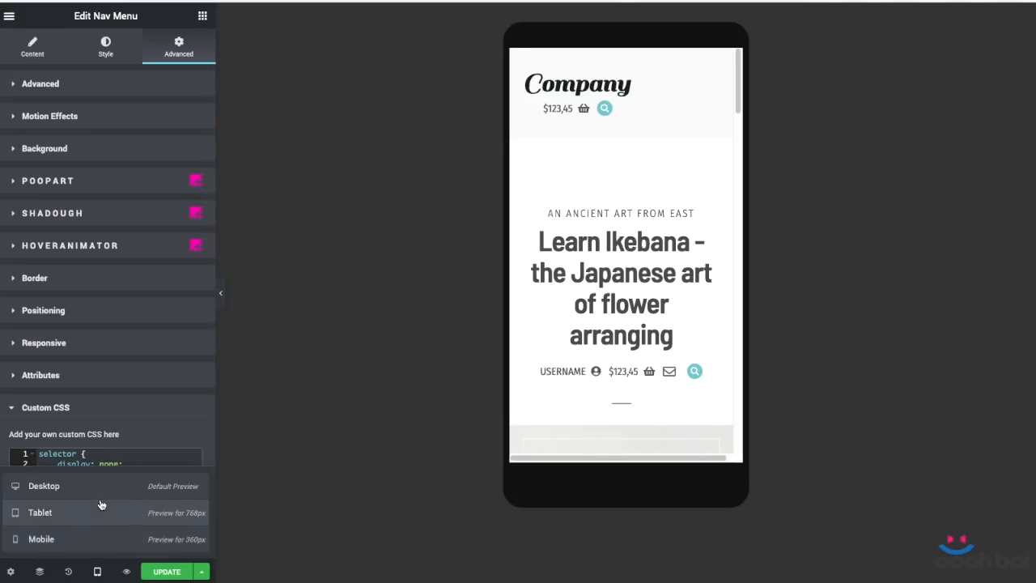
pyautogui.click(102, 505)
pyautogui.click(101, 496)
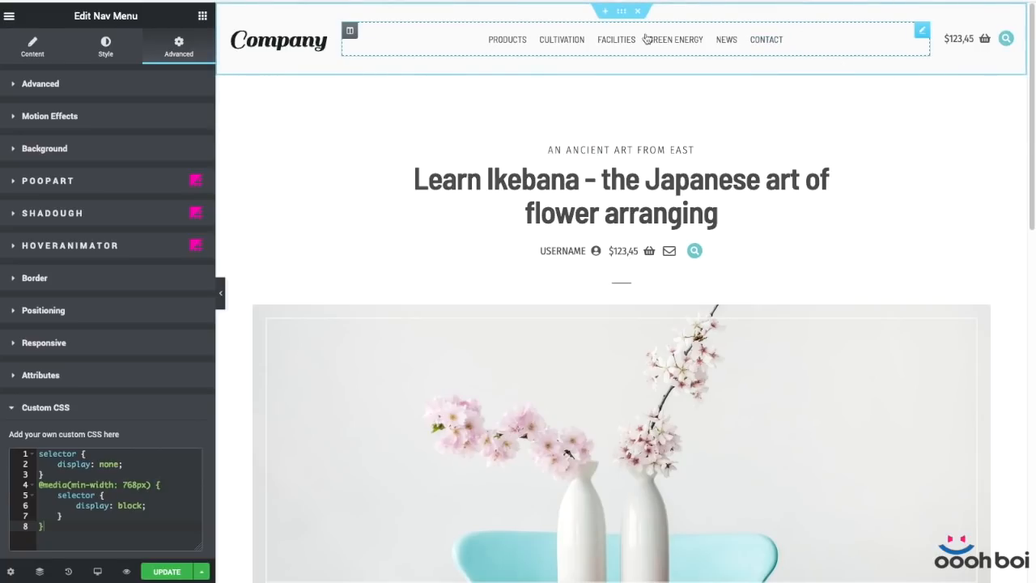
pyautogui.click(837, 99)
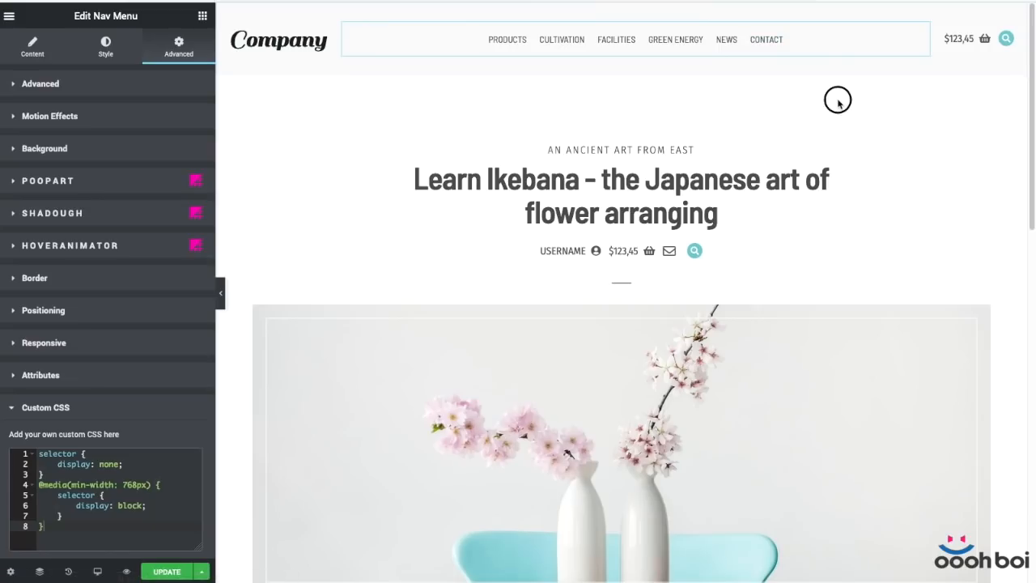
pyautogui.click(873, 45)
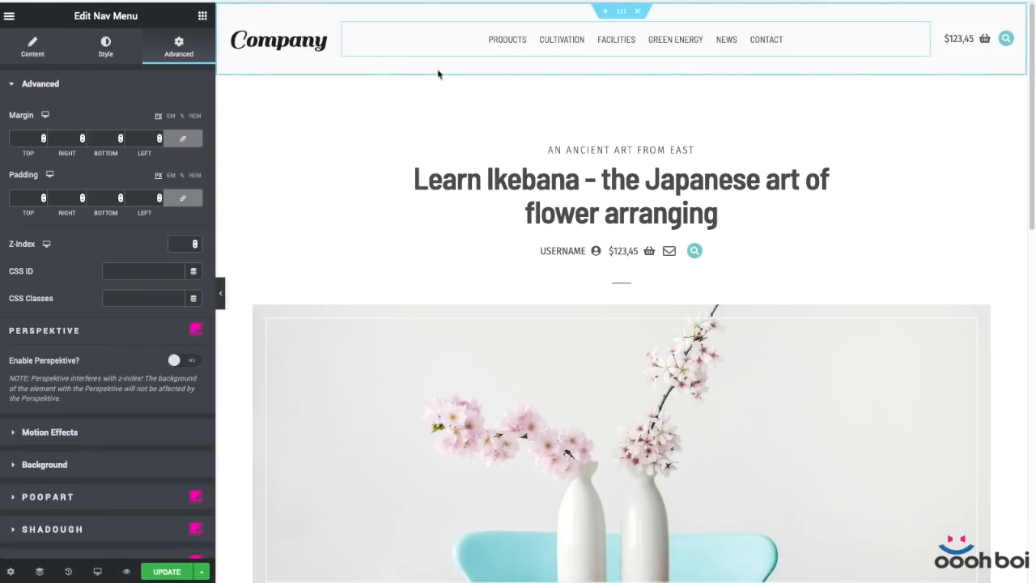
# - Add an Icon widget to the navigation column, directly below the navigation menu
pyautogui.click(202, 17)
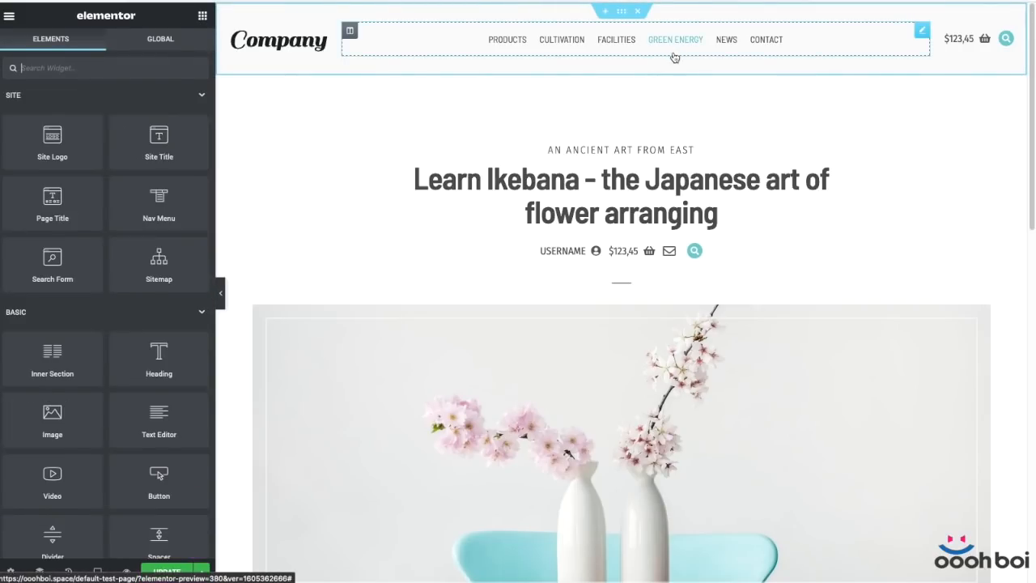
pyautogui.scroll(-2, 109, 279)
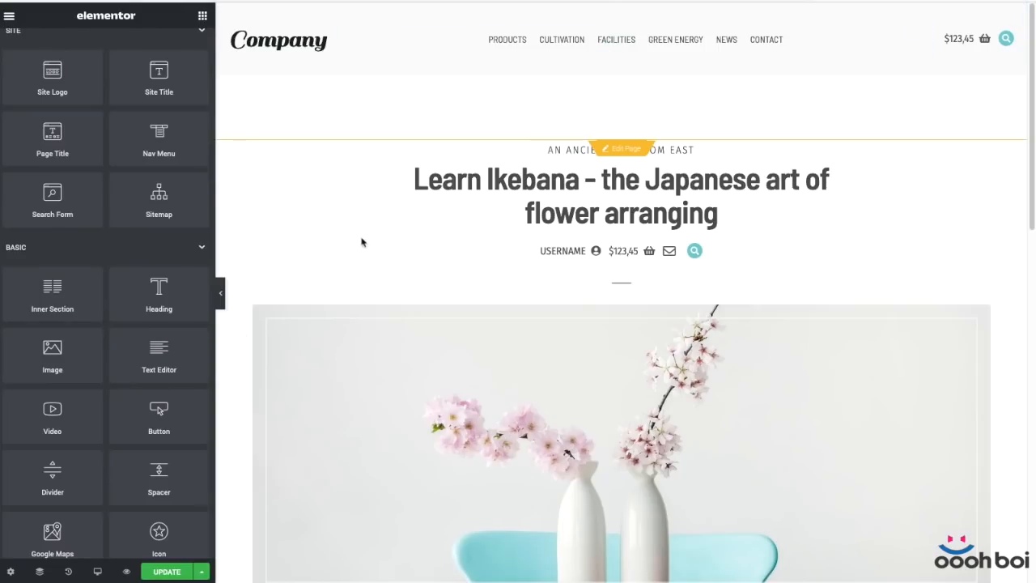
pyautogui.scroll(-3, 111, 287)
pyautogui.moveTo(160, 251); pyautogui.dragTo(579, 46)
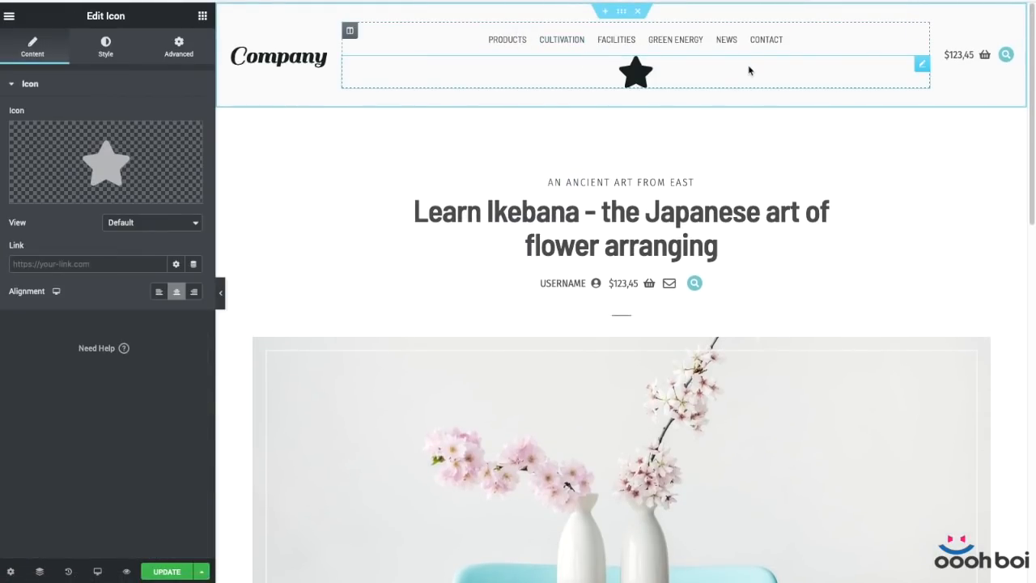
# - Replace the new widget's star with the Bars icon from the icon library
pyautogui.click(117, 171)
pyautogui.click(424, 97)
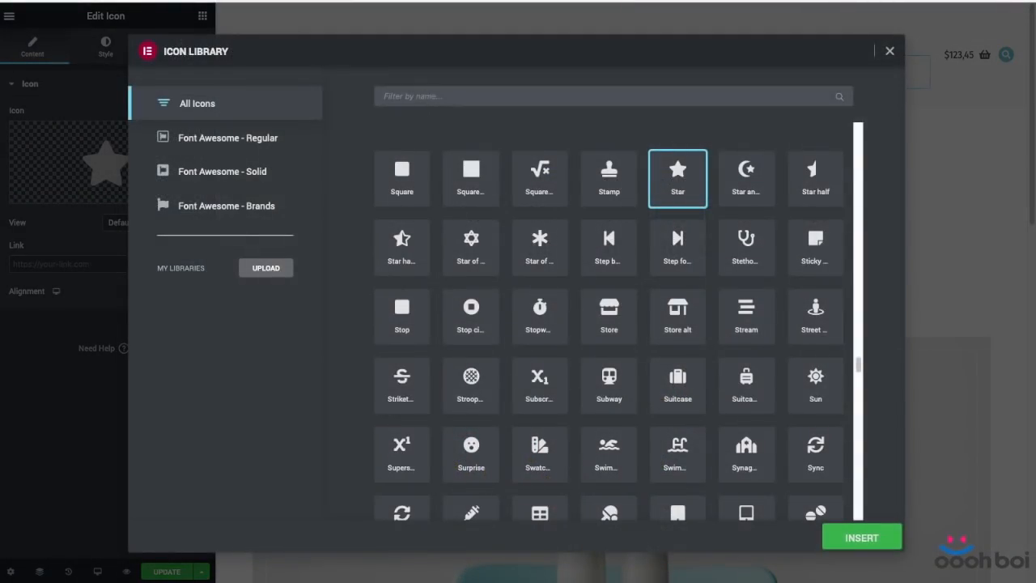
pyautogui.write('bars')
pyautogui.click(402, 176)
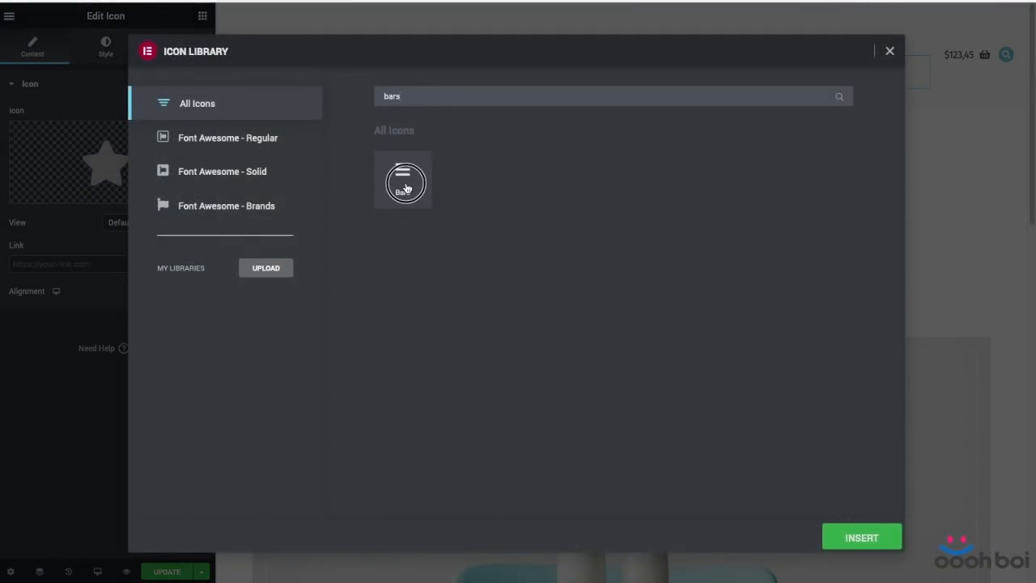
pyautogui.click(866, 539)
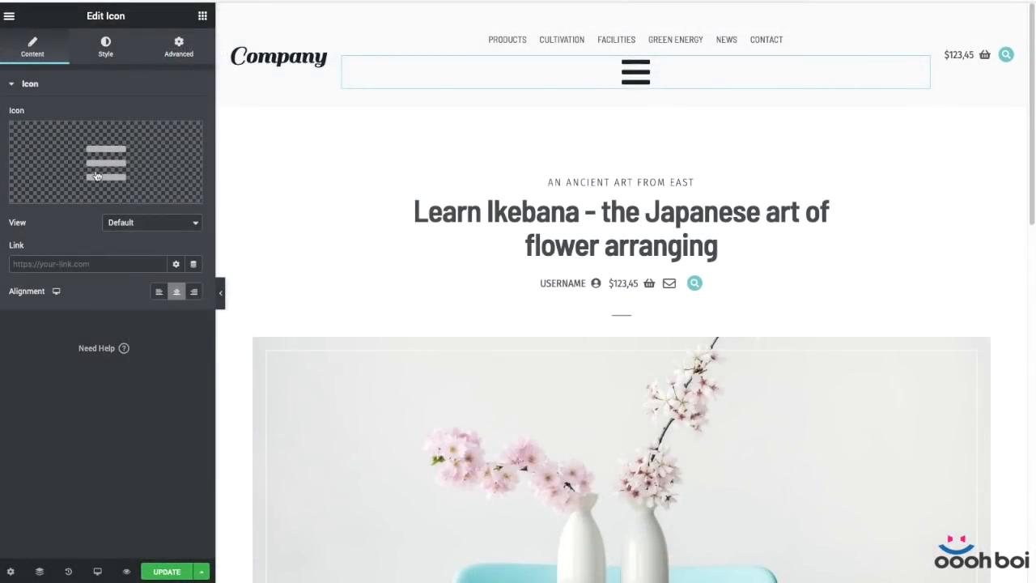
# - Set the bars icon's size to 28
pyautogui.click(106, 47)
pyautogui.click(172, 203)
pyautogui.write('2')
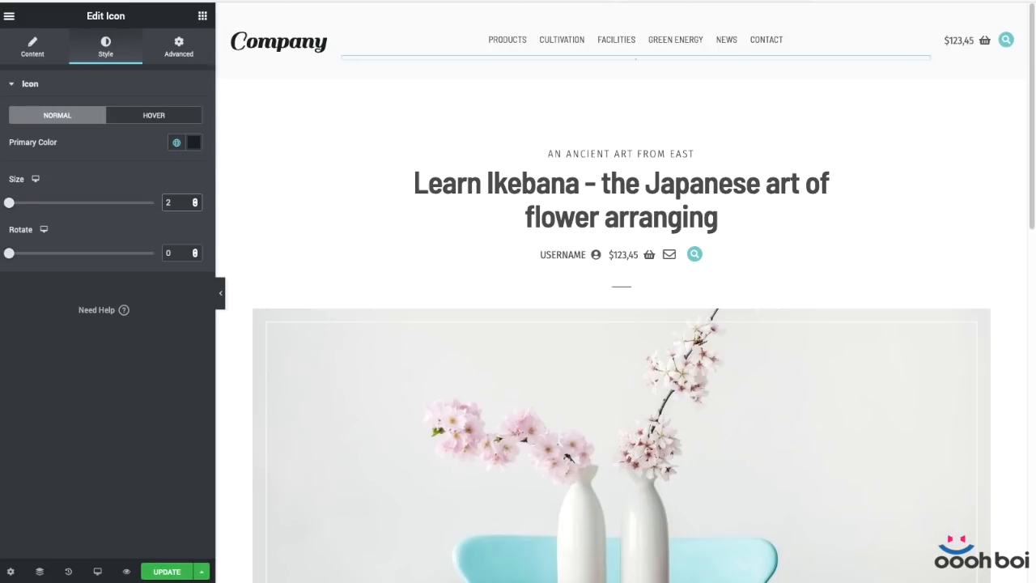
pyautogui.write('8')
pyautogui.click(194, 206)
pyautogui.click(195, 200)
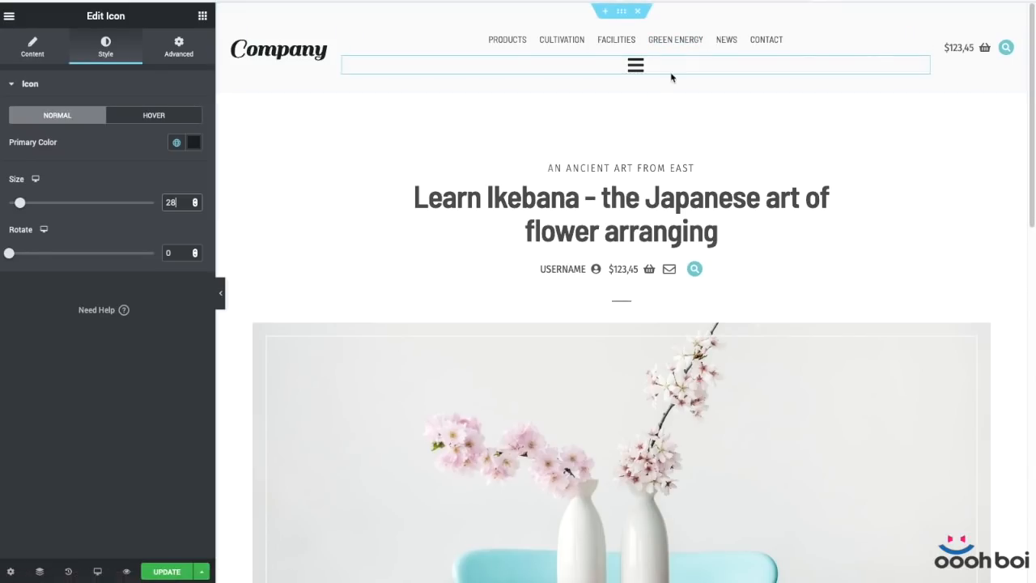
# - Set the navigation menu's positioning width to Inline (auto)
pyautogui.click(920, 33)
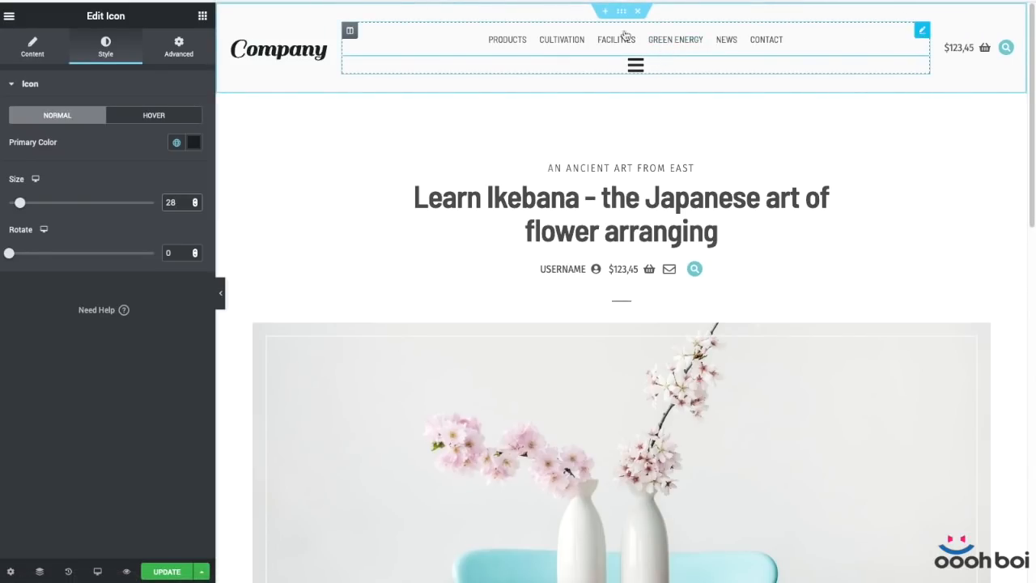
pyautogui.click(161, 56)
pyautogui.scroll(-5, 106, 267)
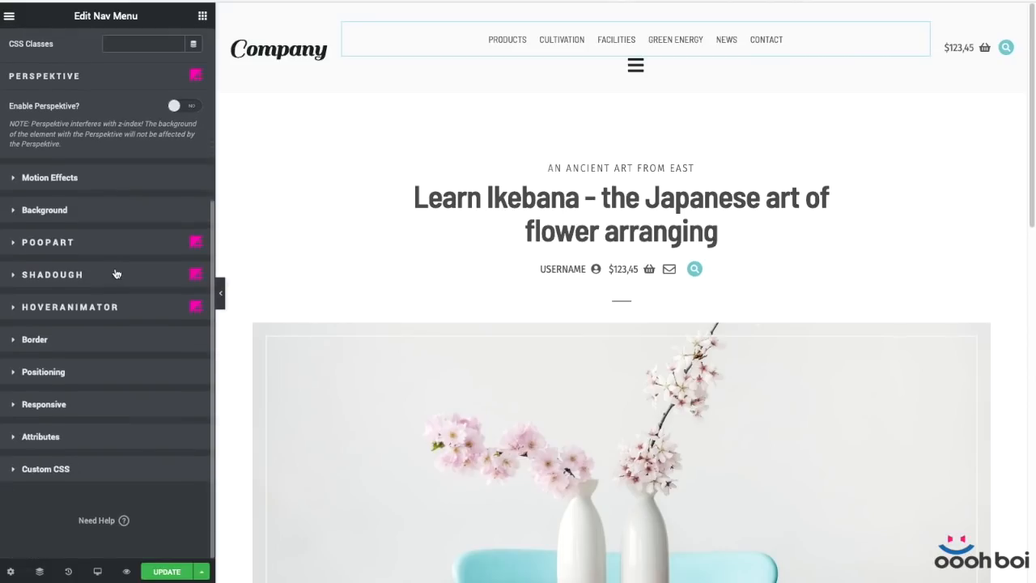
pyautogui.click(106, 379)
pyautogui.click(154, 346)
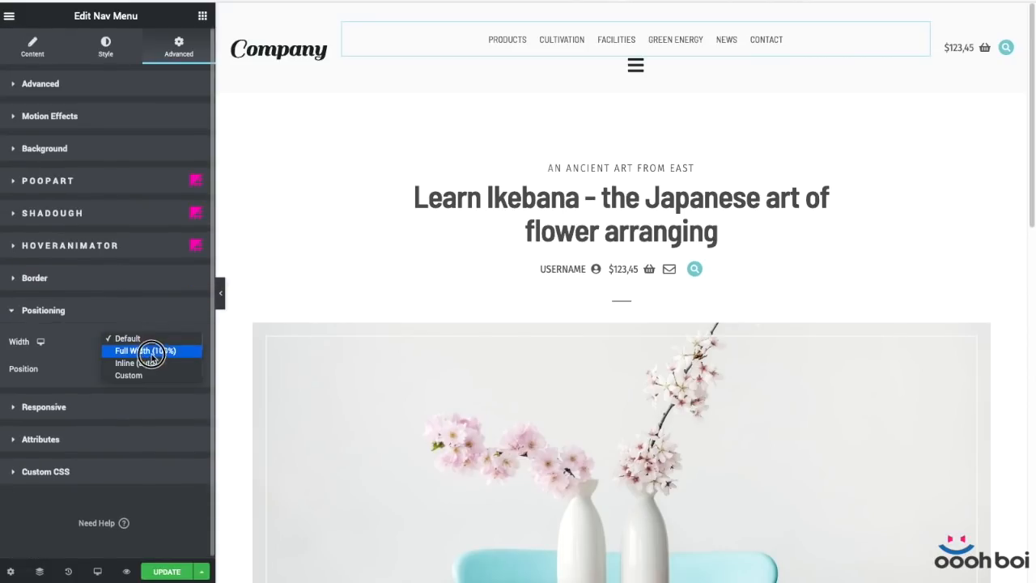
pyautogui.click(152, 363)
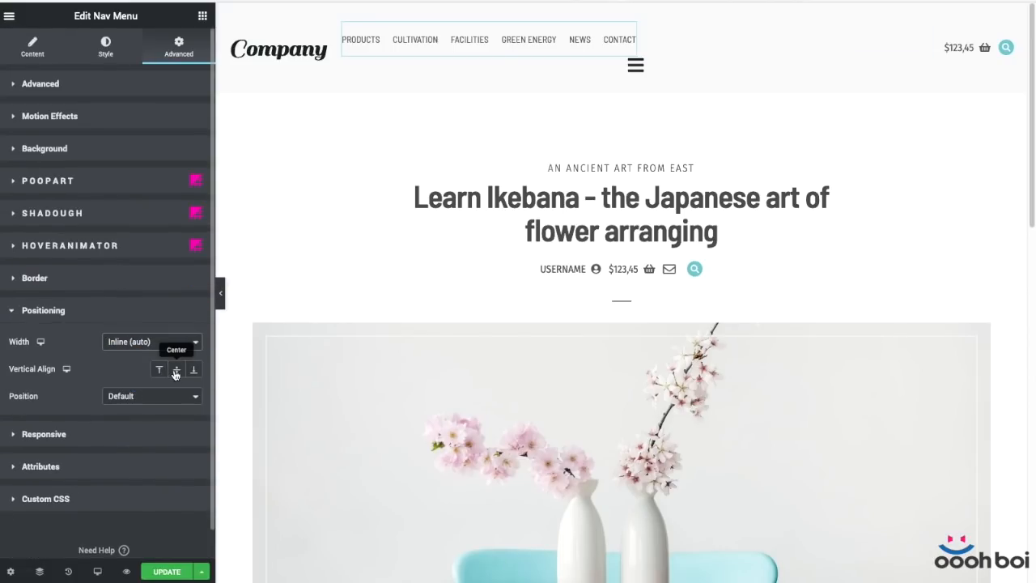
# - Set the bars icon's positioning width to Inline (auto) and its vertical alignment to center
pyautogui.click(632, 66)
pyautogui.click(176, 40)
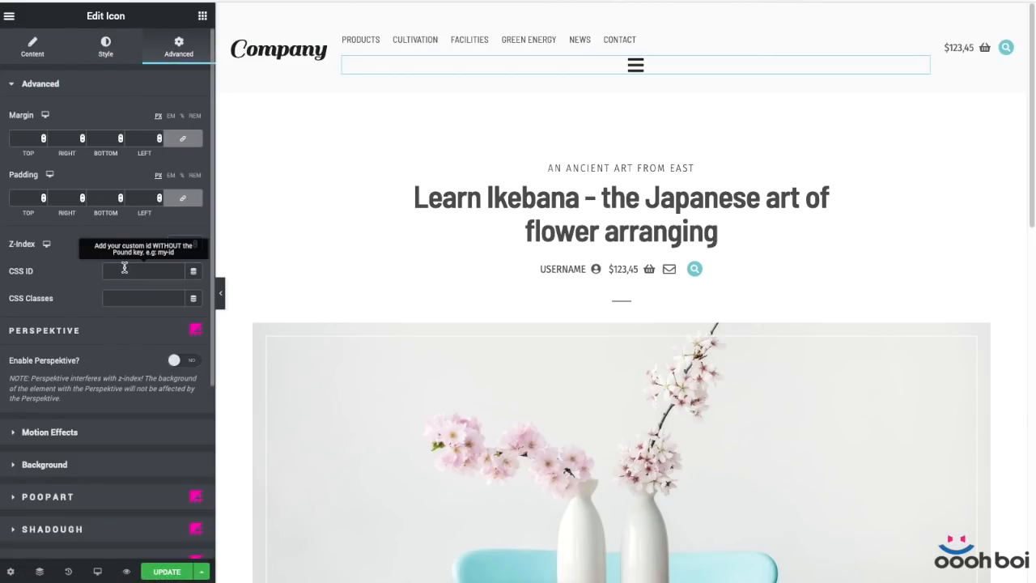
pyautogui.scroll(-3, 115, 335)
pyautogui.click(111, 372)
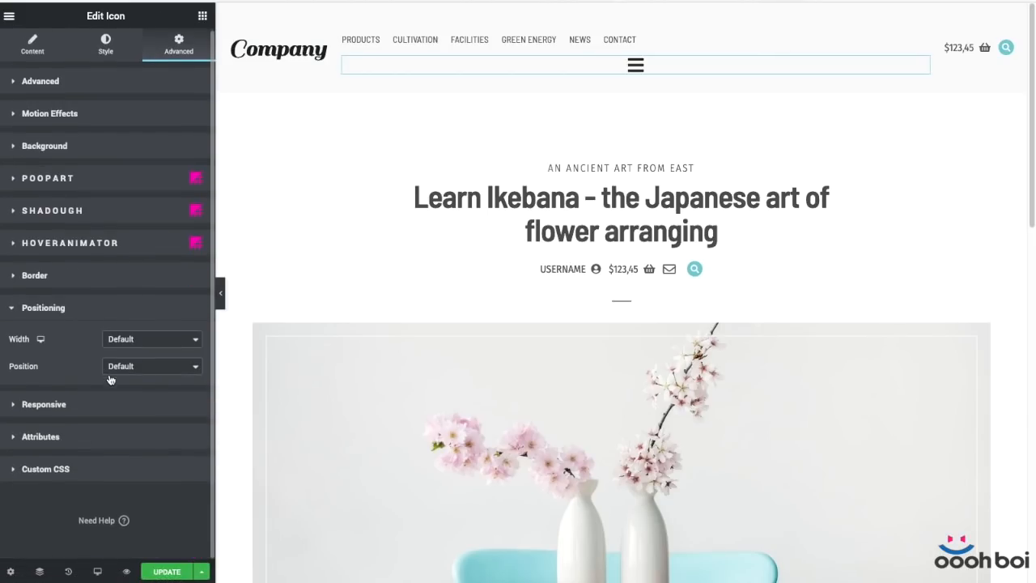
pyautogui.click(178, 338)
pyautogui.click(162, 361)
pyautogui.click(178, 368)
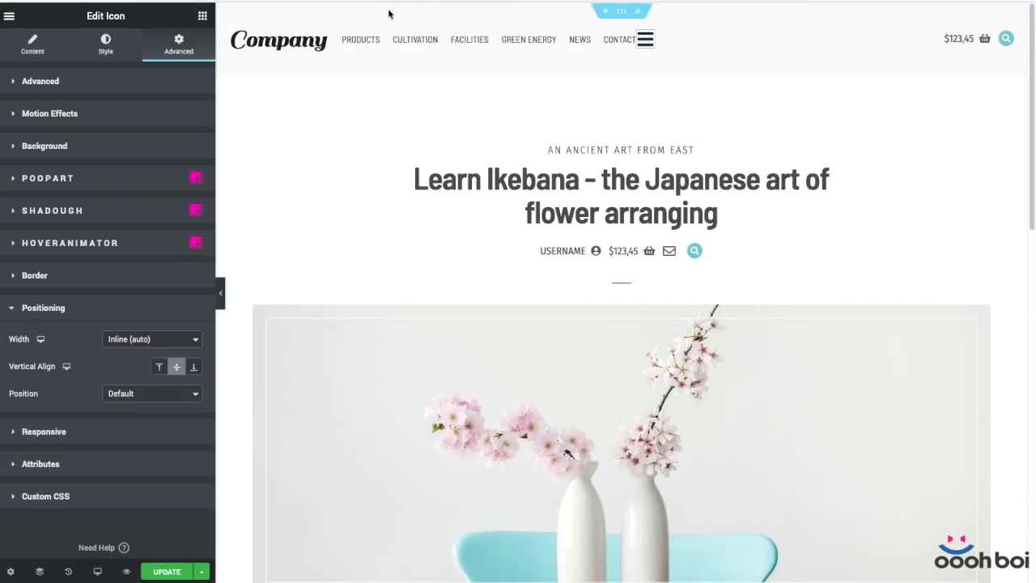
# - Set the horizontal alignment of the column holding the navigation menu to Center
pyautogui.click(350, 32)
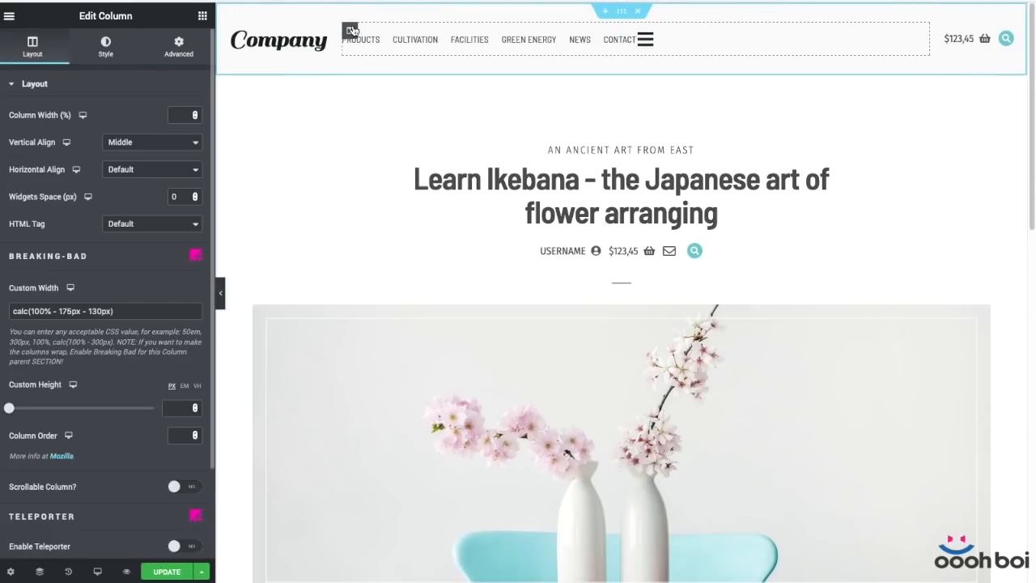
pyautogui.click(136, 177)
pyautogui.click(135, 194)
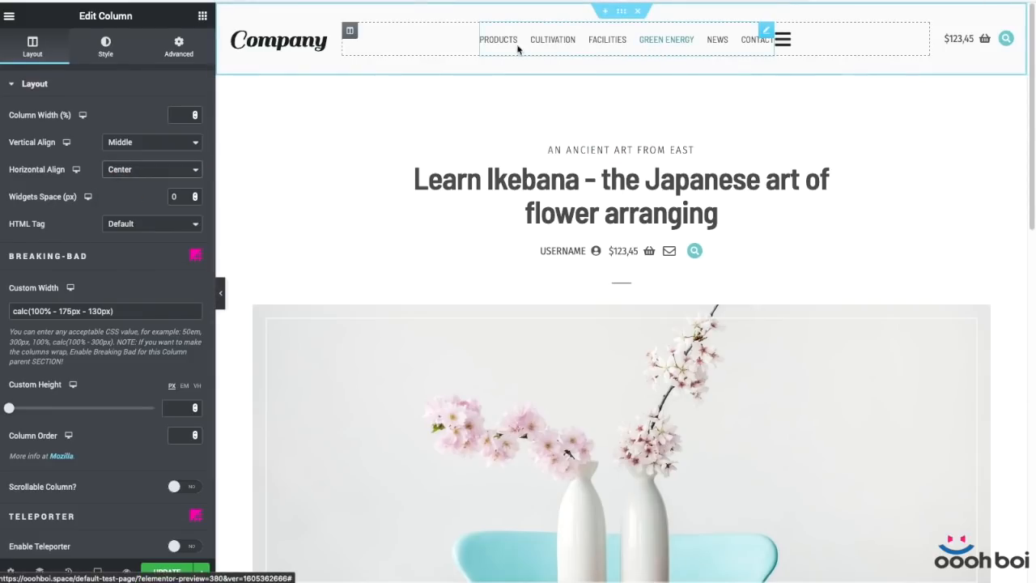
pyautogui.moveTo(68, 174); pyautogui.dragTo(7, 168)
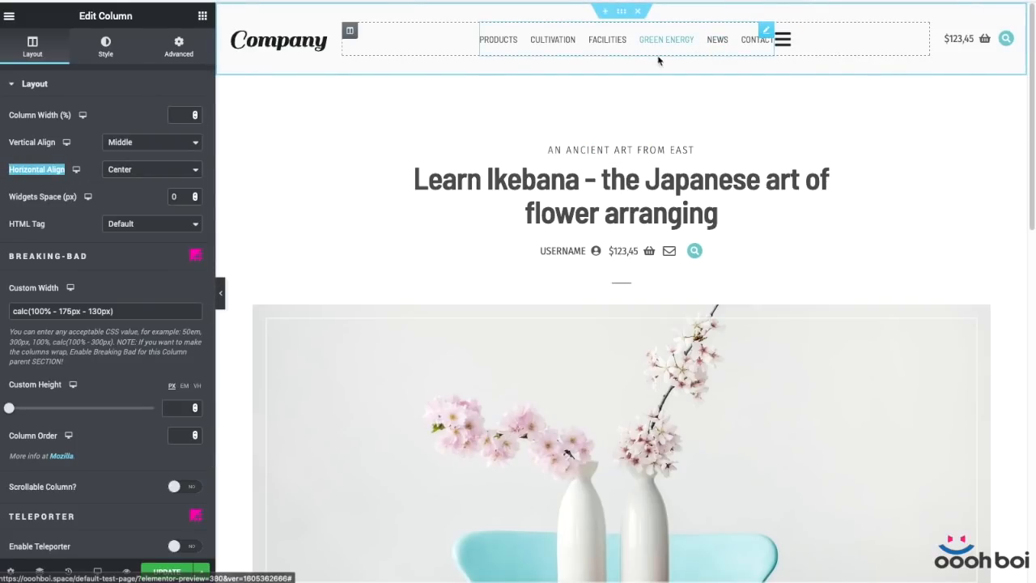
# - Hide the bars icon on desktop and tablet through its responsive visibility settings
pyautogui.click(785, 39)
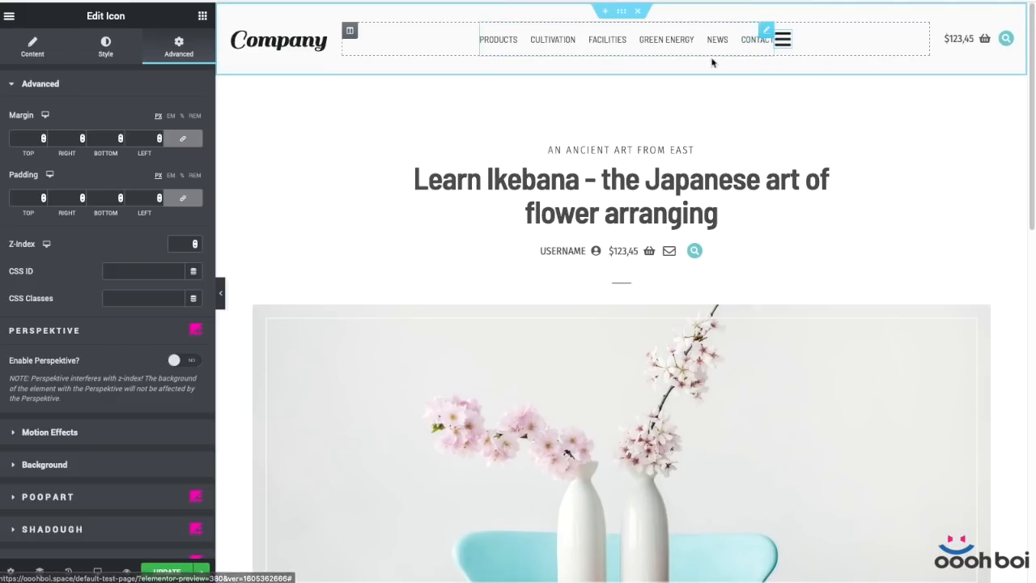
pyautogui.scroll(-5, 117, 280)
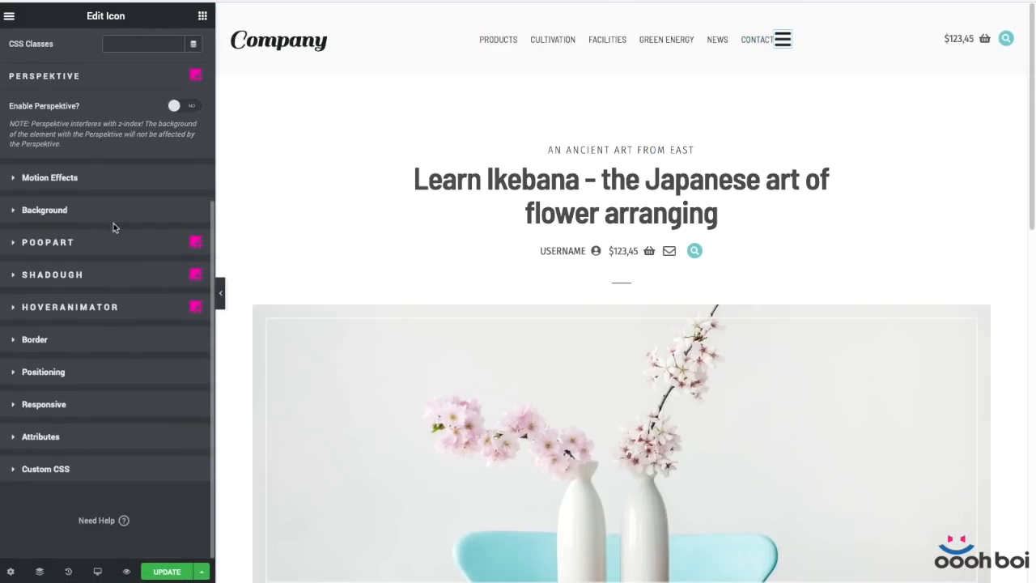
pyautogui.click(93, 403)
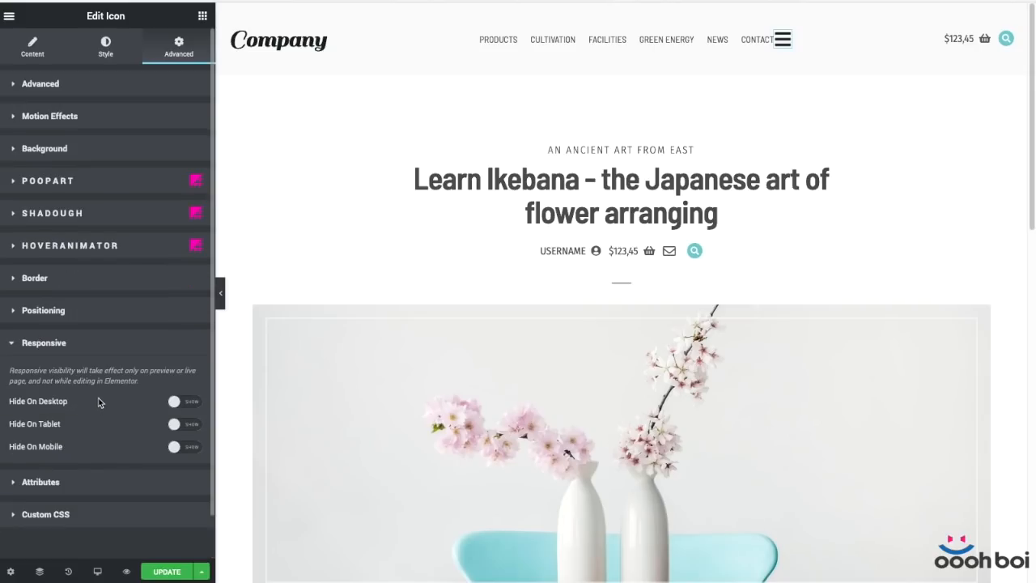
pyautogui.click(183, 403)
pyautogui.click(188, 424)
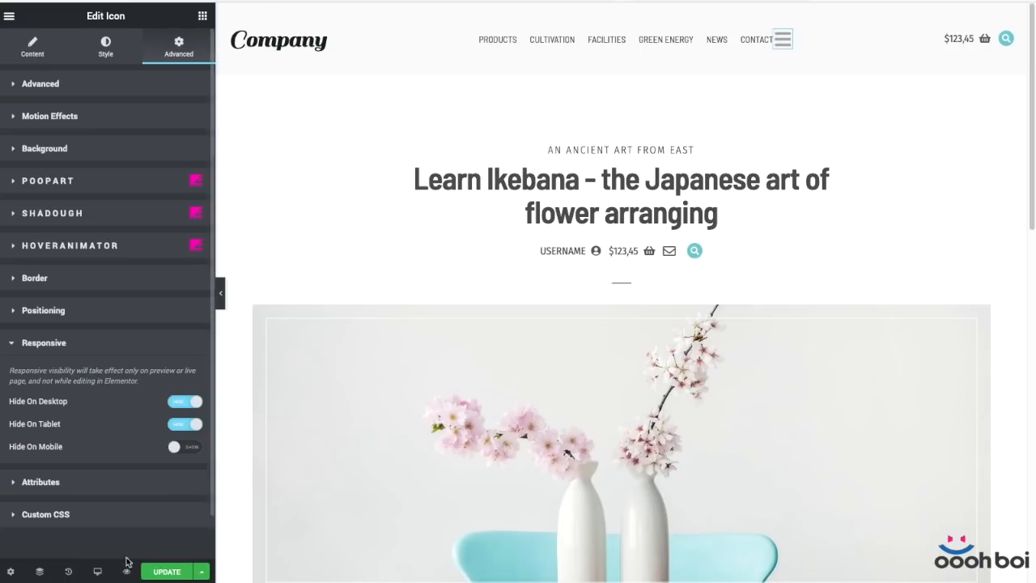
# - Preview the page in tablet view and check the header with the bars icon
pyautogui.click(98, 571)
pyautogui.click(102, 513)
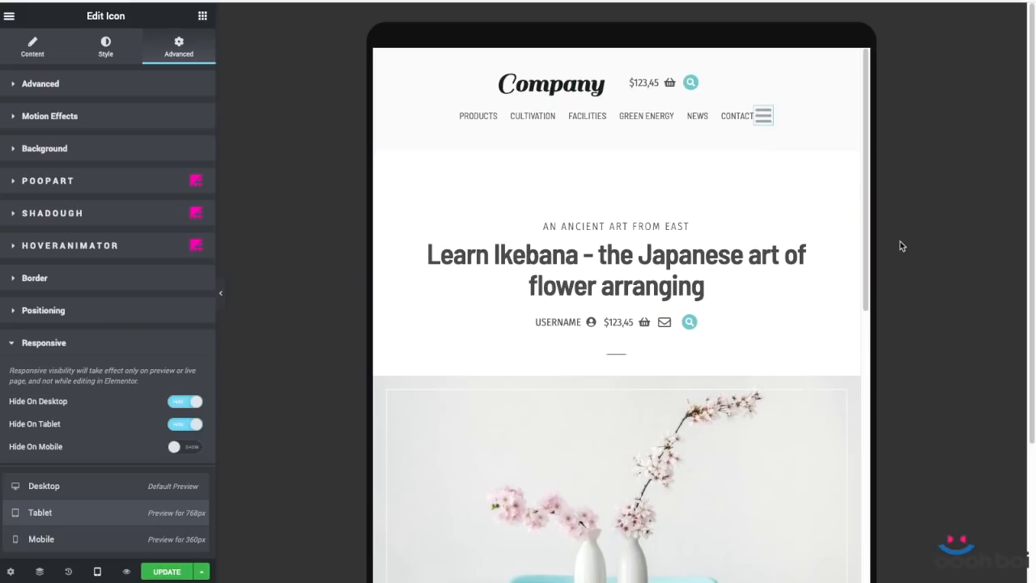
pyautogui.scroll(-10, 710, 281)
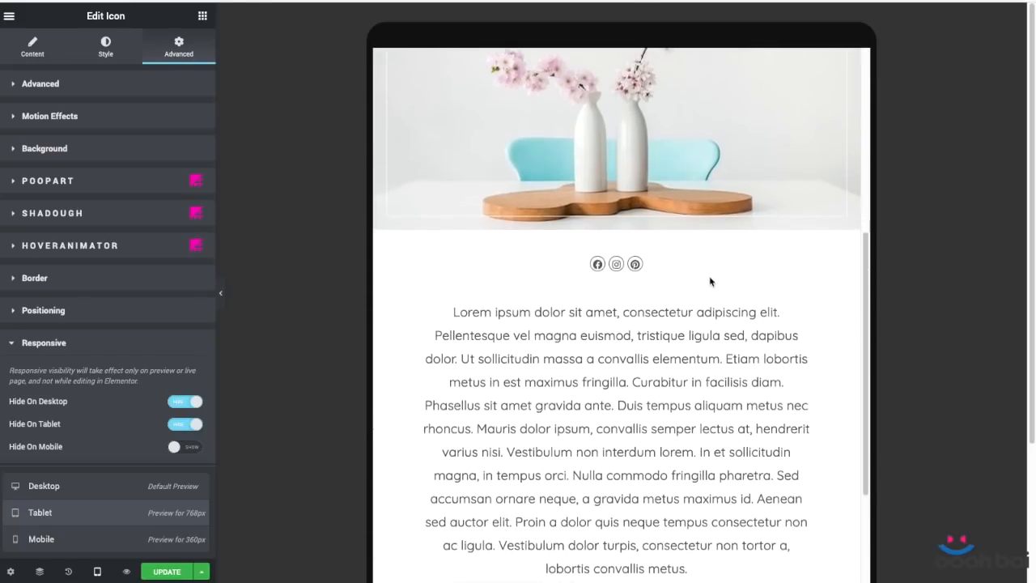
pyautogui.scroll(5, 710, 281)
pyautogui.scroll(10, 708, 277)
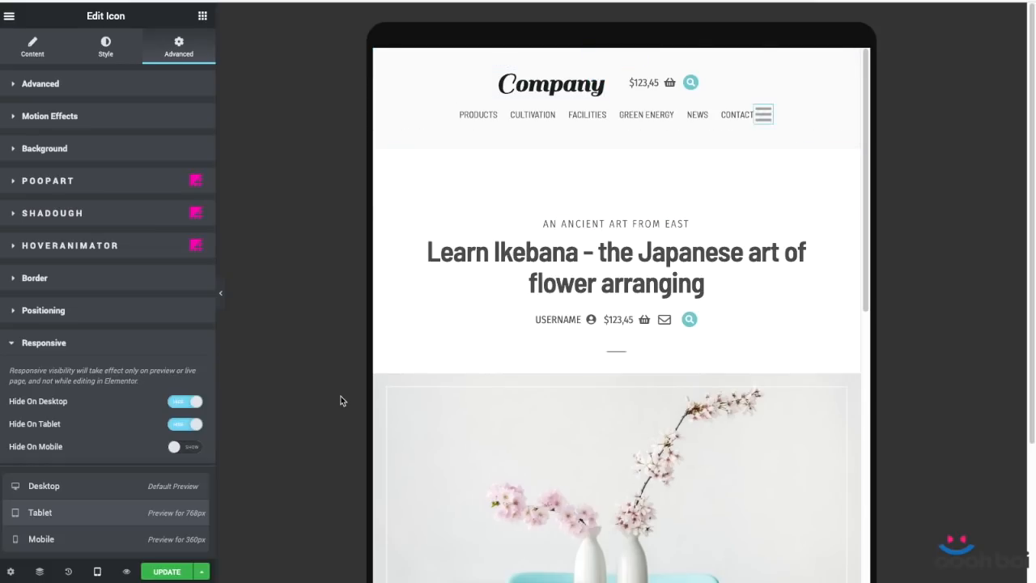
# - Preview the page in mobile view and check the bars icon beside the Company logo
pyautogui.click(81, 537)
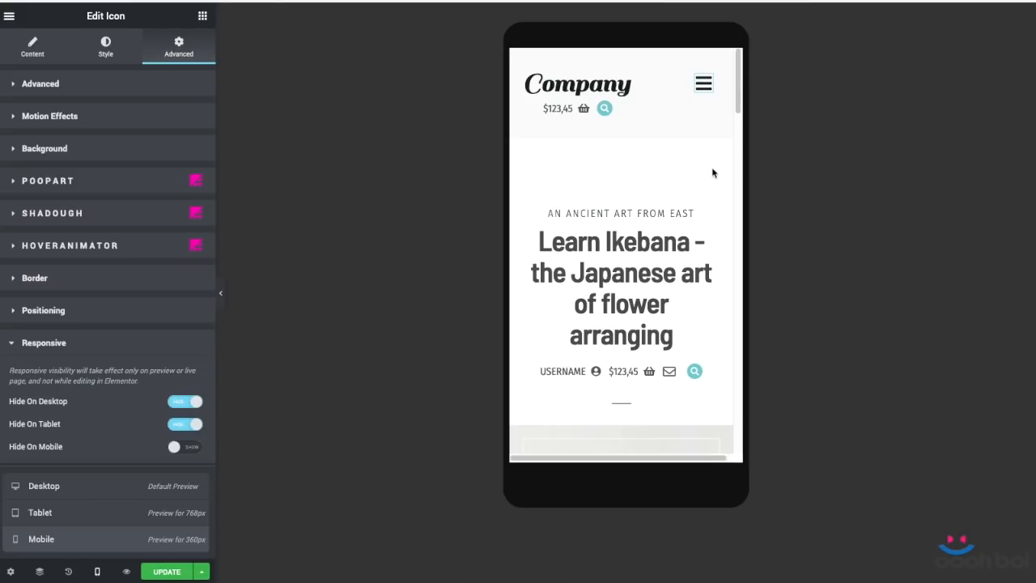
pyautogui.click(710, 150)
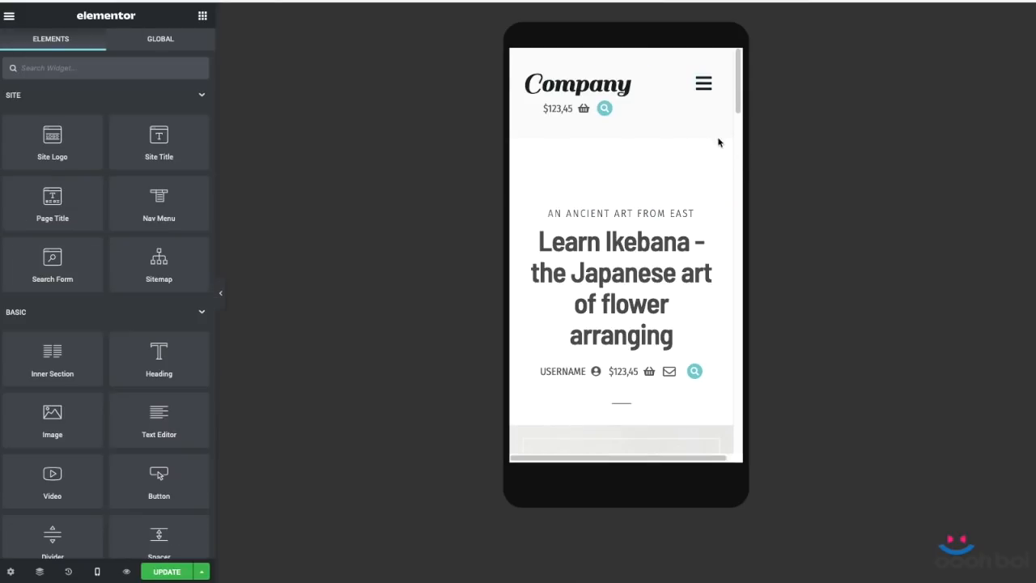
pyautogui.click(707, 84)
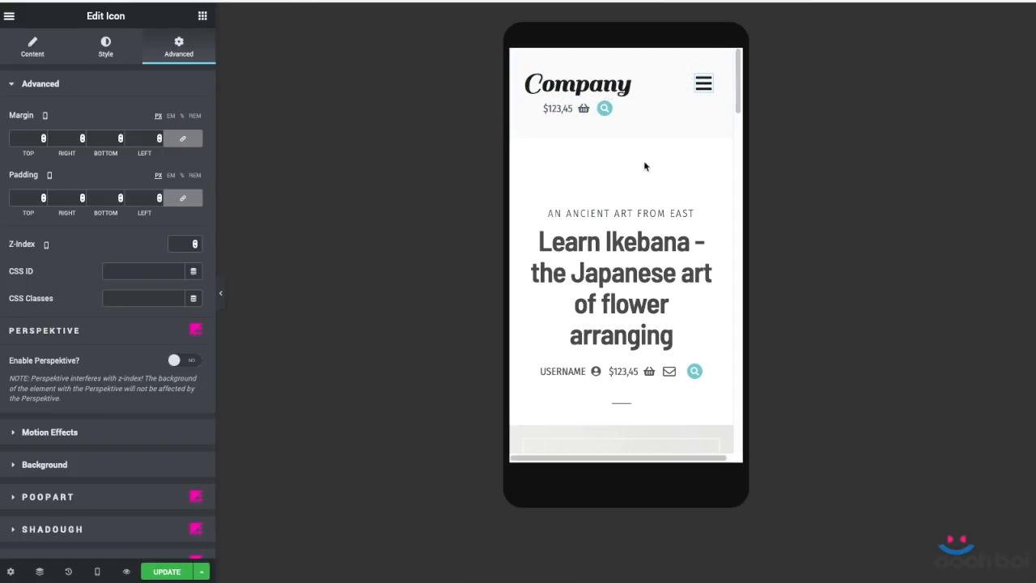
pyautogui.scroll(-10, 688, 199)
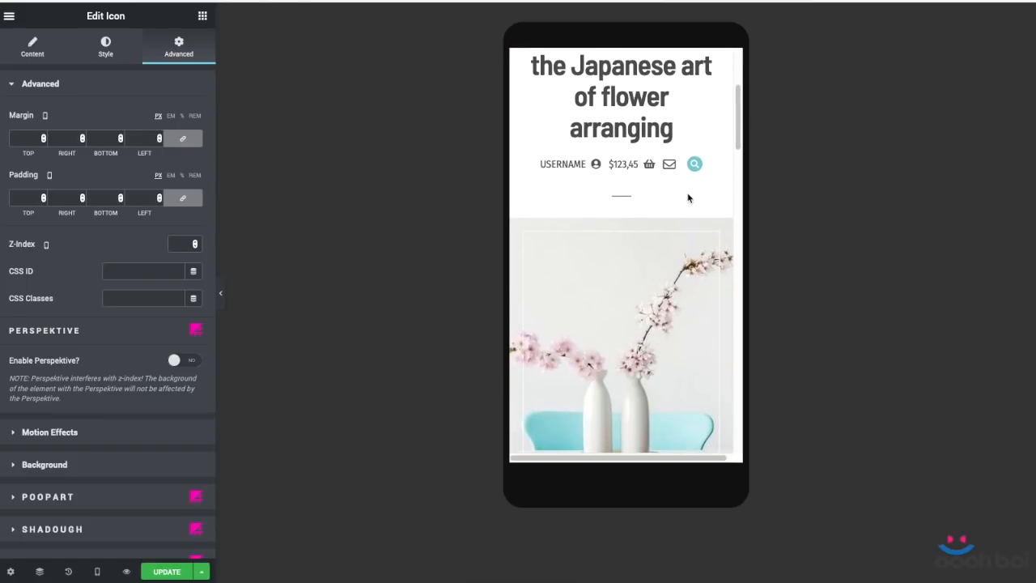
# - Open the Navigator from the logo column in the mobile header
pyautogui.scroll(15, 723, 222)
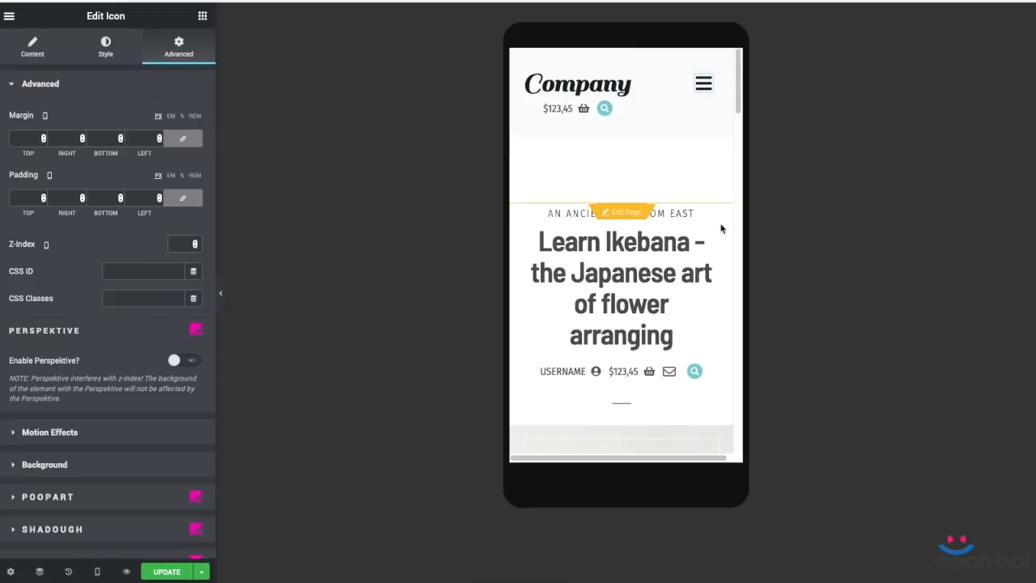
pyautogui.rightClick(708, 151)
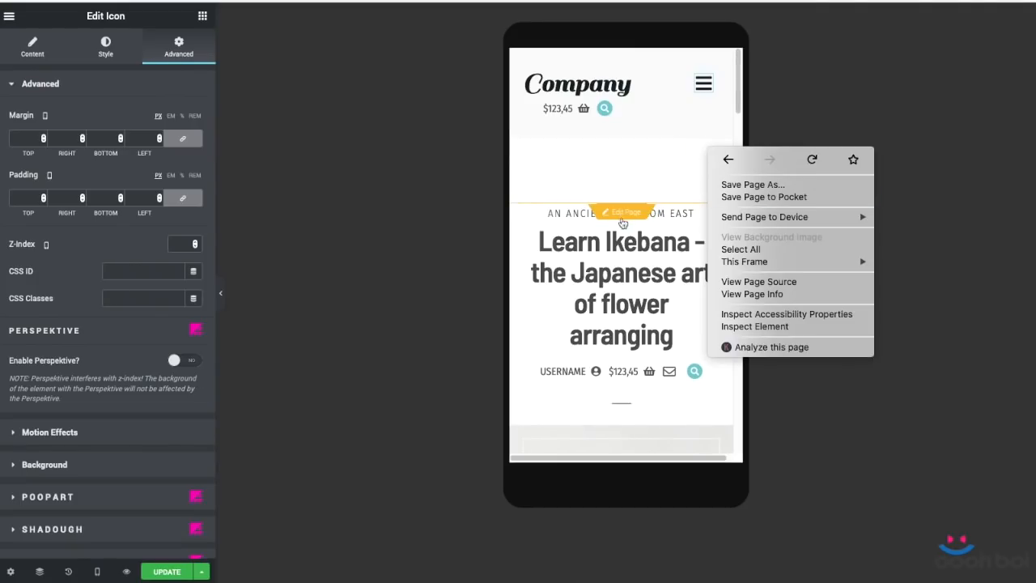
pyautogui.click(622, 223)
pyautogui.rightClick(655, 265)
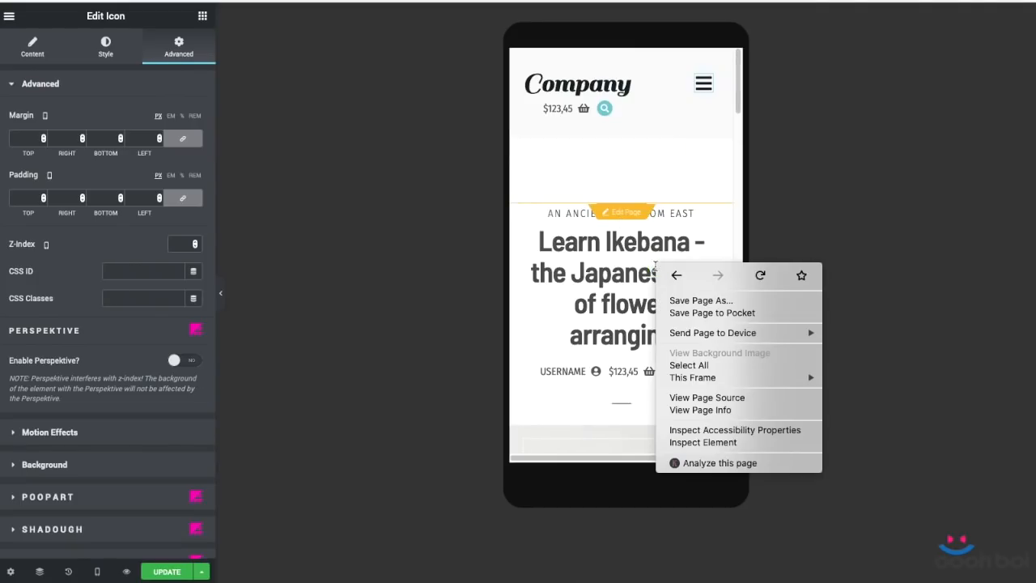
pyautogui.click(710, 174)
pyautogui.rightClick(708, 170)
pyautogui.rightClick(860, 86)
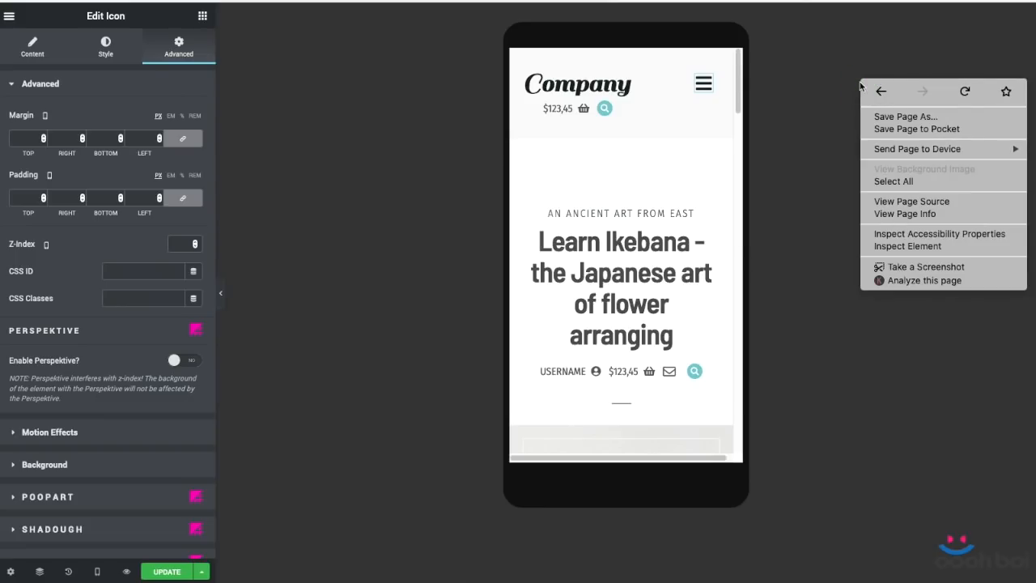
pyautogui.click(685, 171)
pyautogui.rightClick(685, 88)
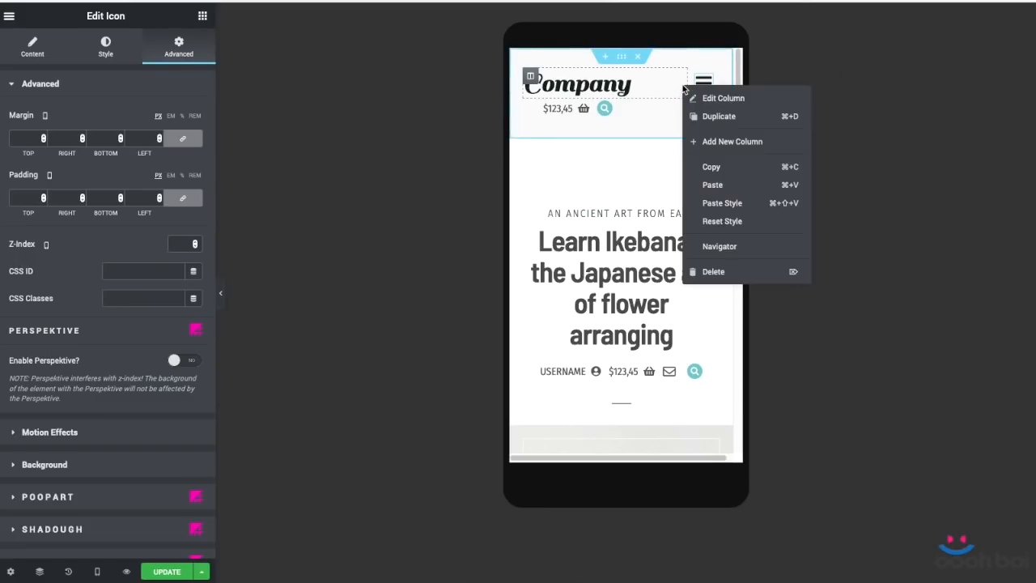
pyautogui.click(721, 246)
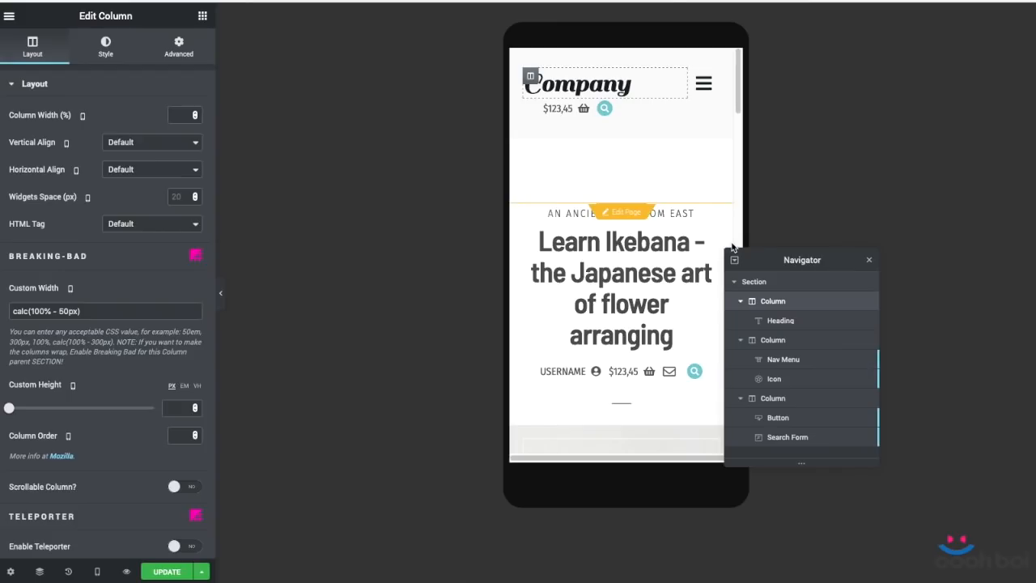
# - Select the Nav Menu in the Navigator, examine its custom CSS, and close the Navigator
pyautogui.click(796, 361)
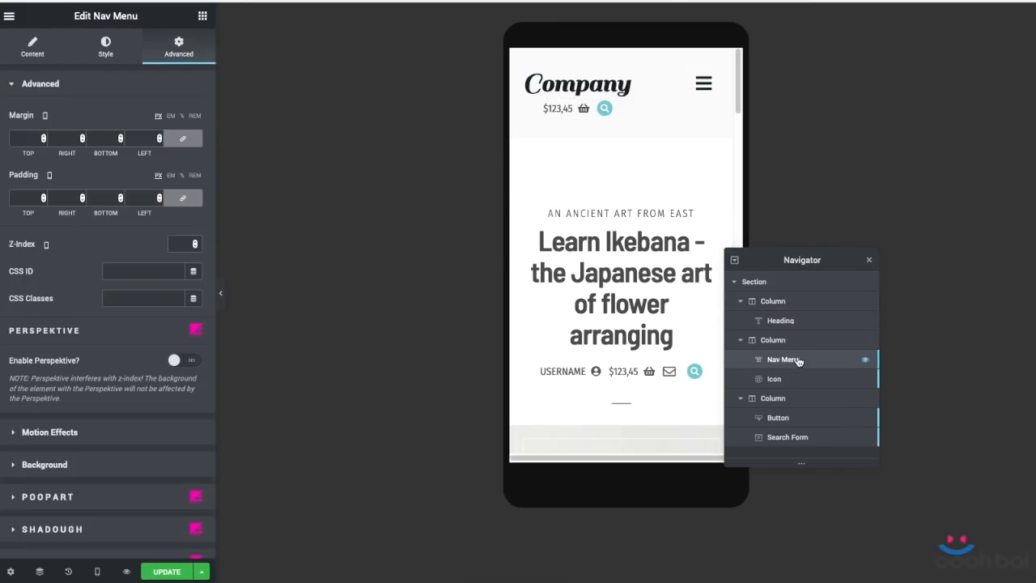
pyautogui.scroll(-5, 105, 445)
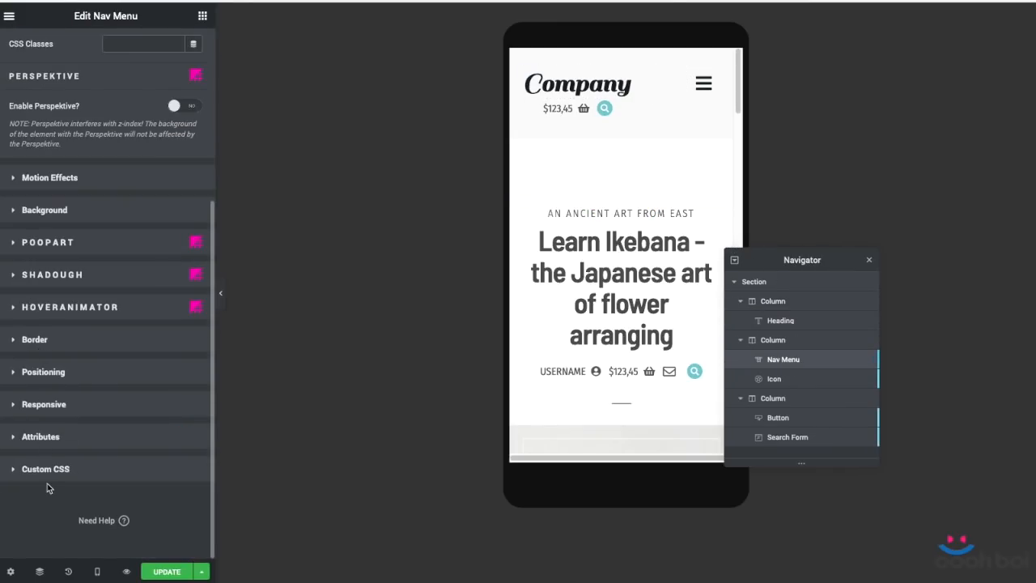
pyautogui.click(47, 479)
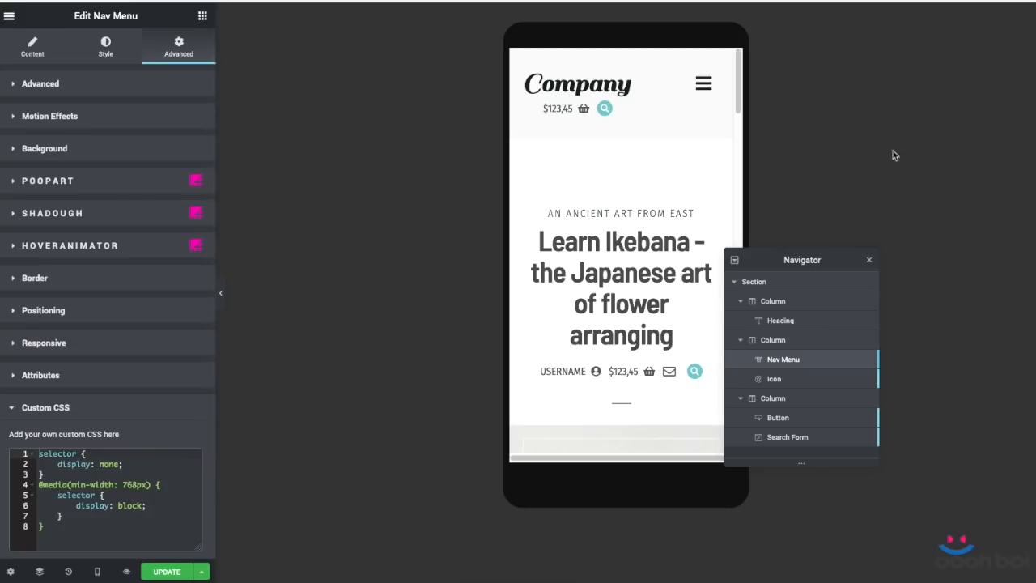
pyautogui.click(869, 263)
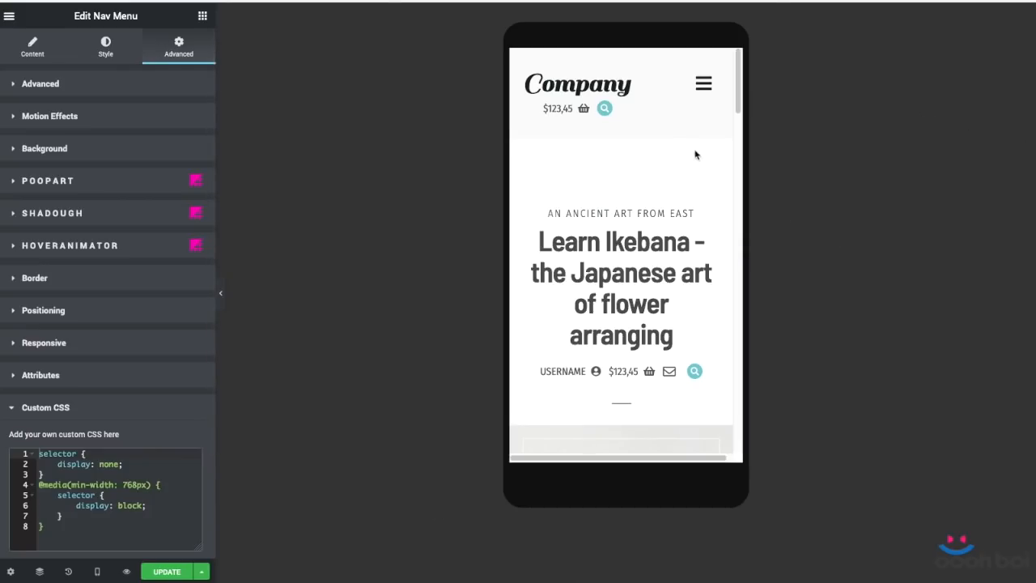
# - Set the bars icon's link to the Popup dynamic tag
pyautogui.moveTo(707, 84)
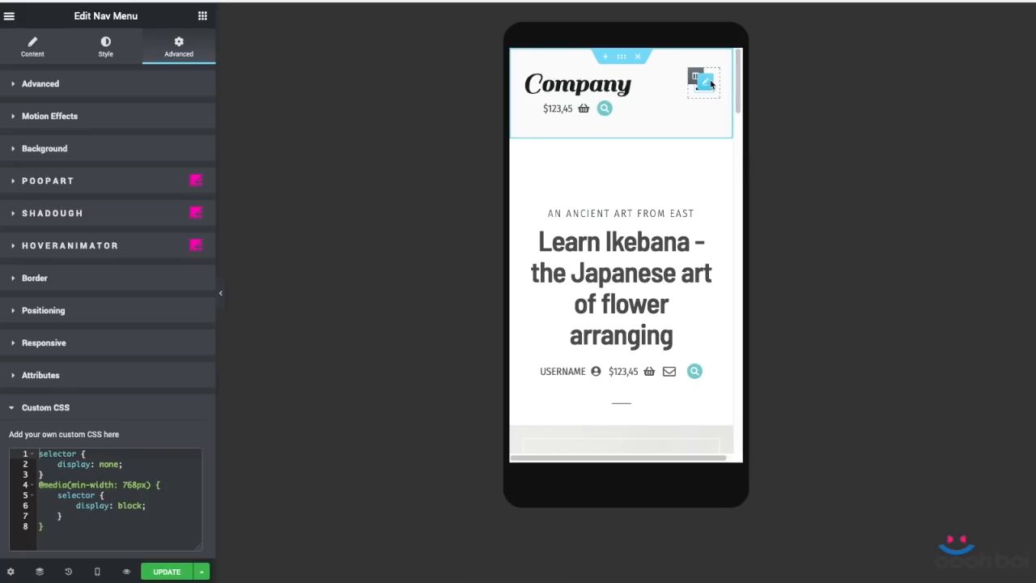
pyautogui.click(706, 83)
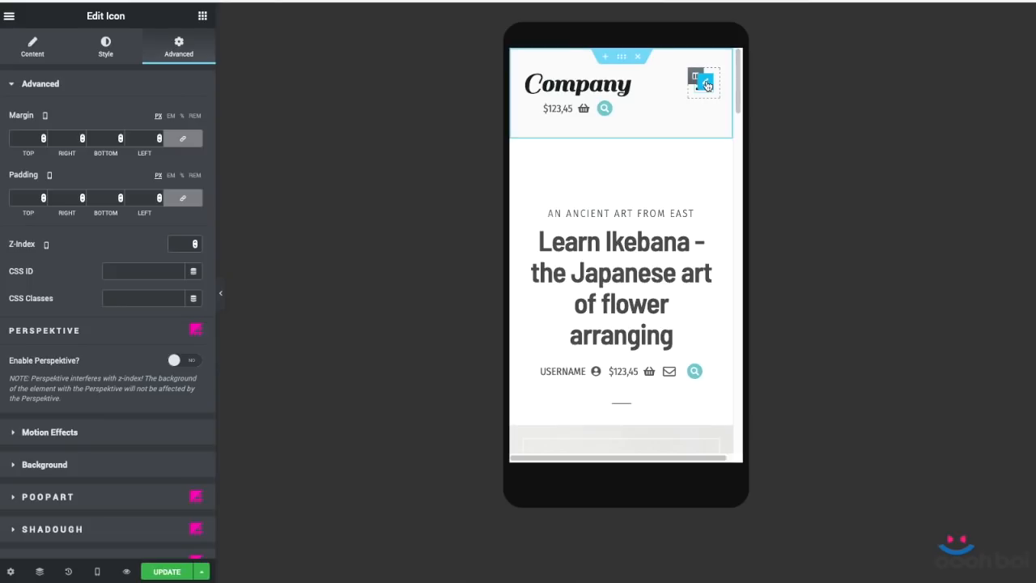
pyautogui.click(30, 43)
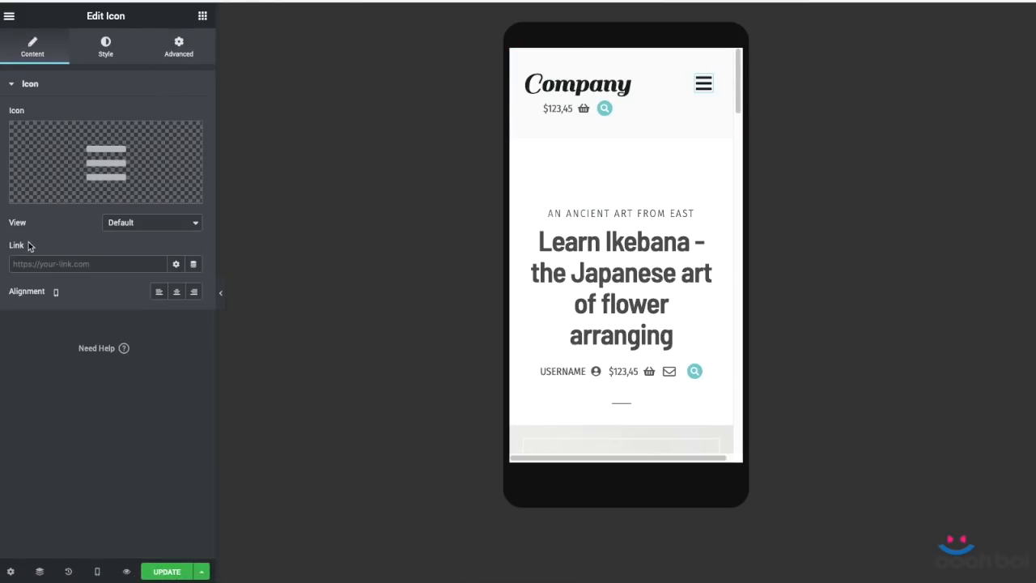
pyautogui.click(194, 265)
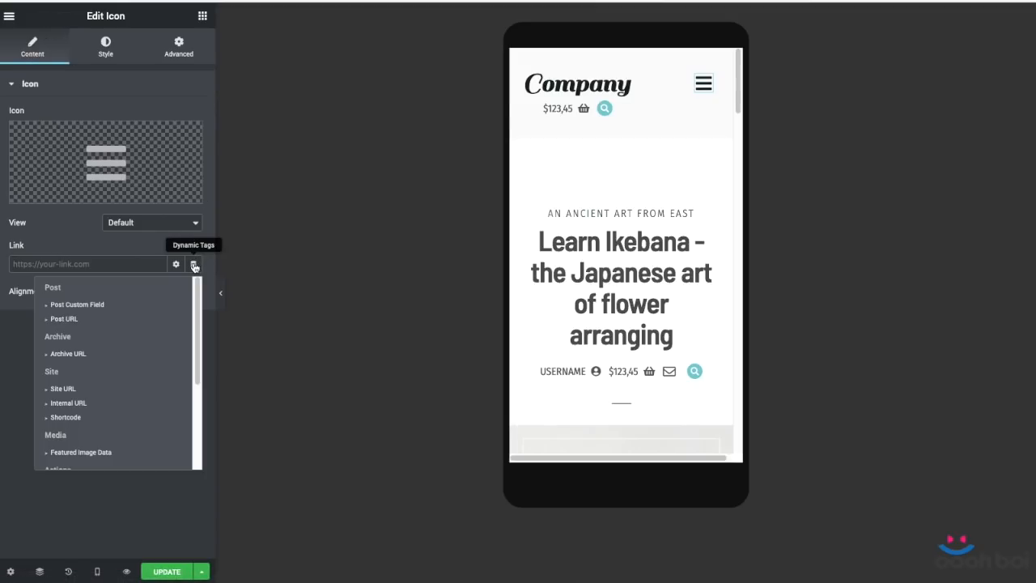
pyautogui.scroll(-3, 149, 332)
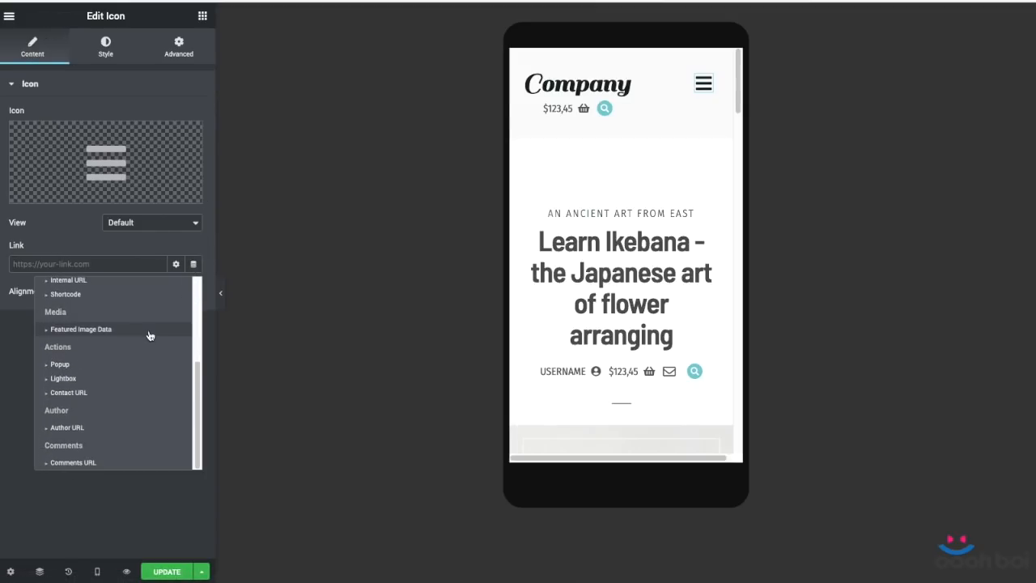
pyautogui.click(139, 364)
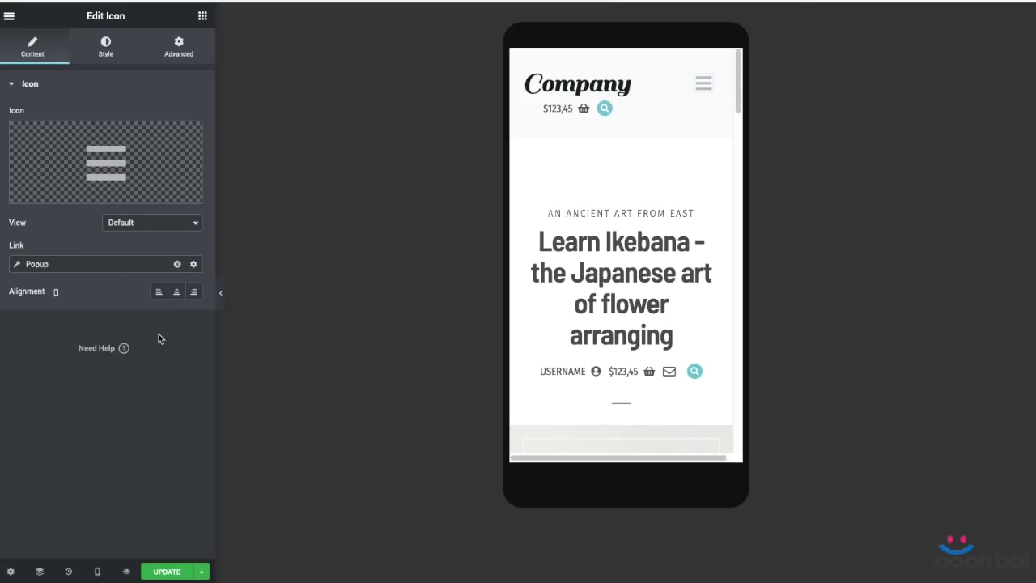
# - Make the icon link open the Perfect Header Navig Popup template and update the header
pyautogui.click(102, 268)
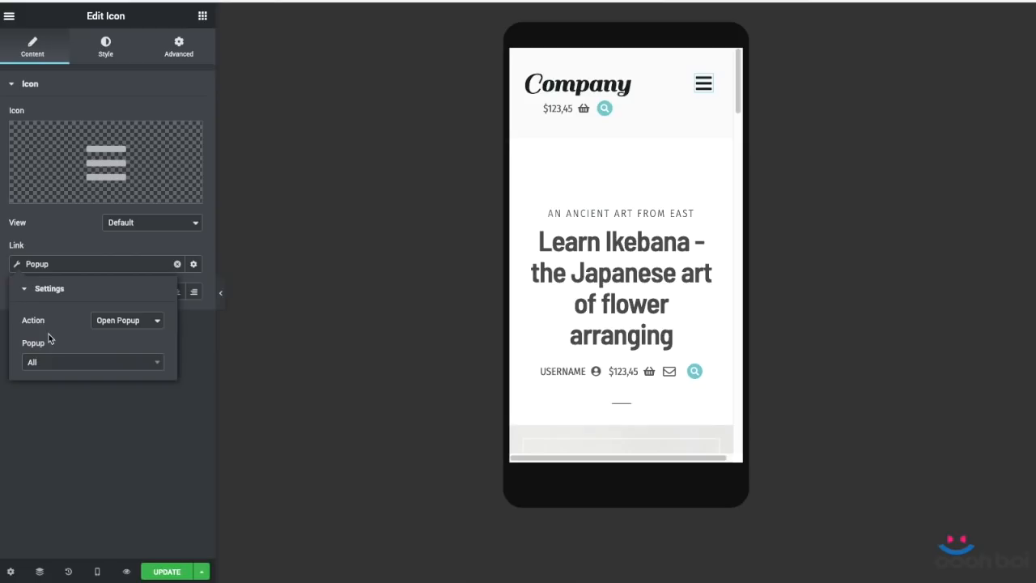
pyautogui.click(81, 267)
pyautogui.click(81, 267)
pyautogui.click(81, 369)
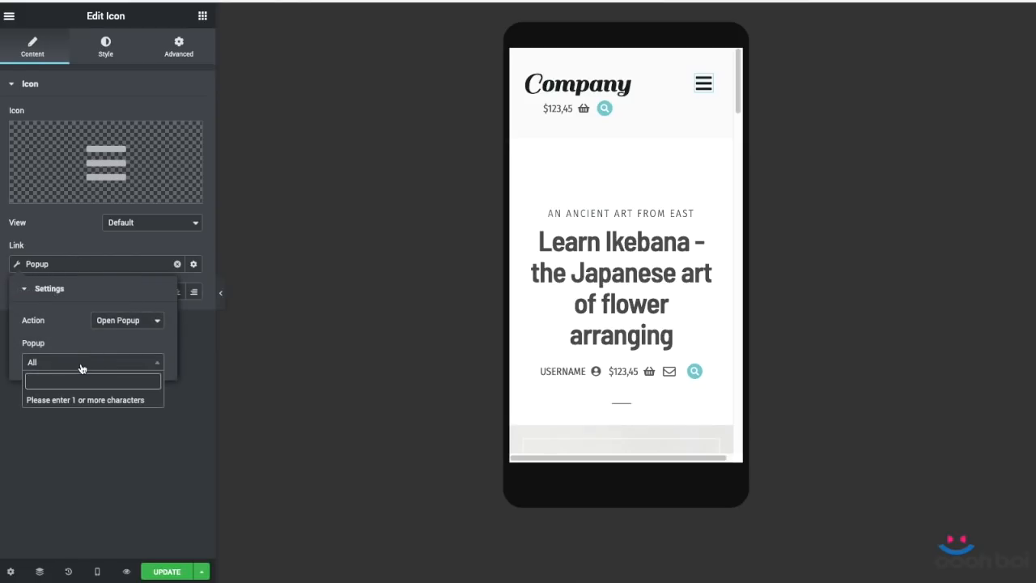
pyautogui.write('per')
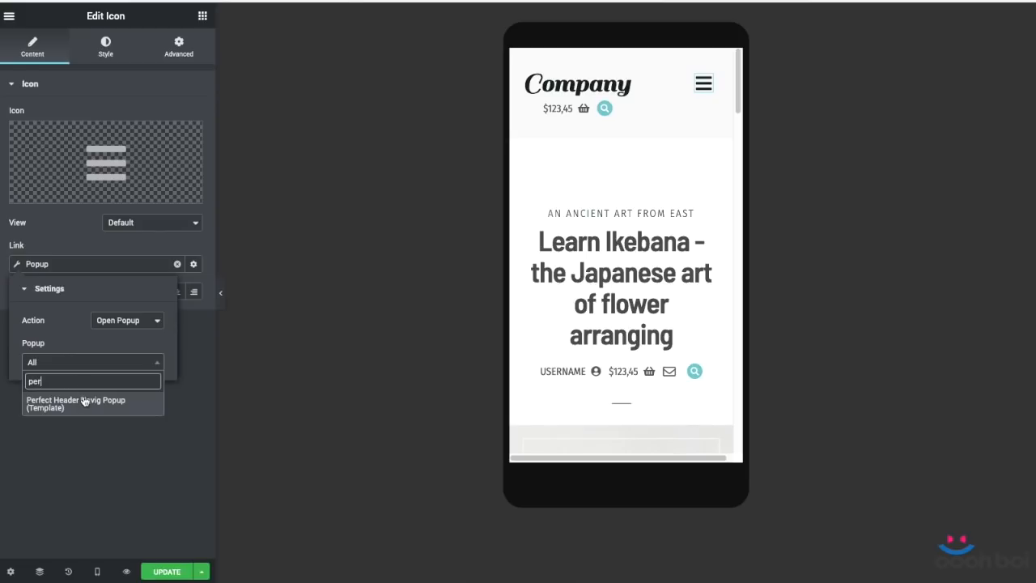
pyautogui.click(86, 403)
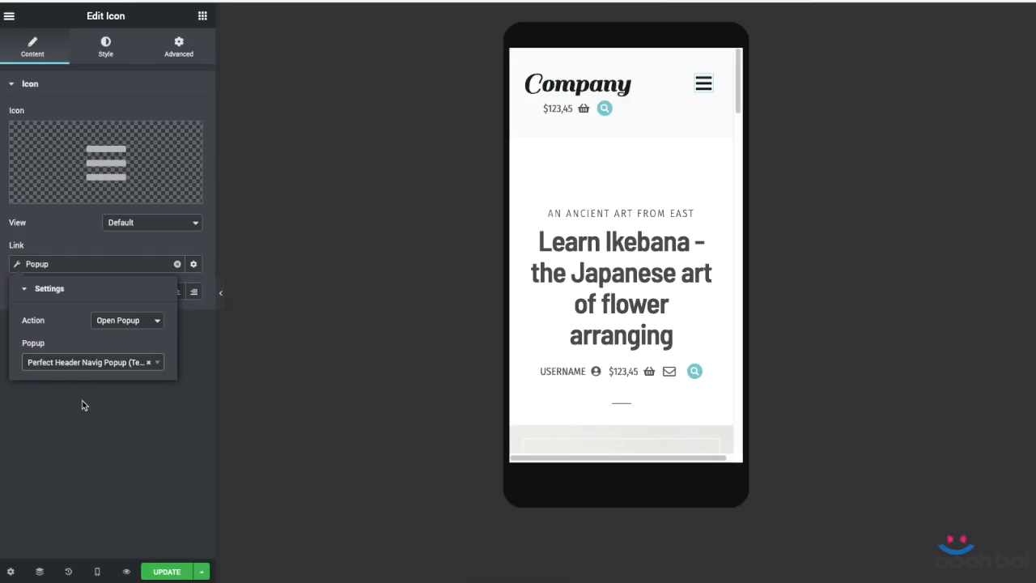
pyautogui.click(113, 495)
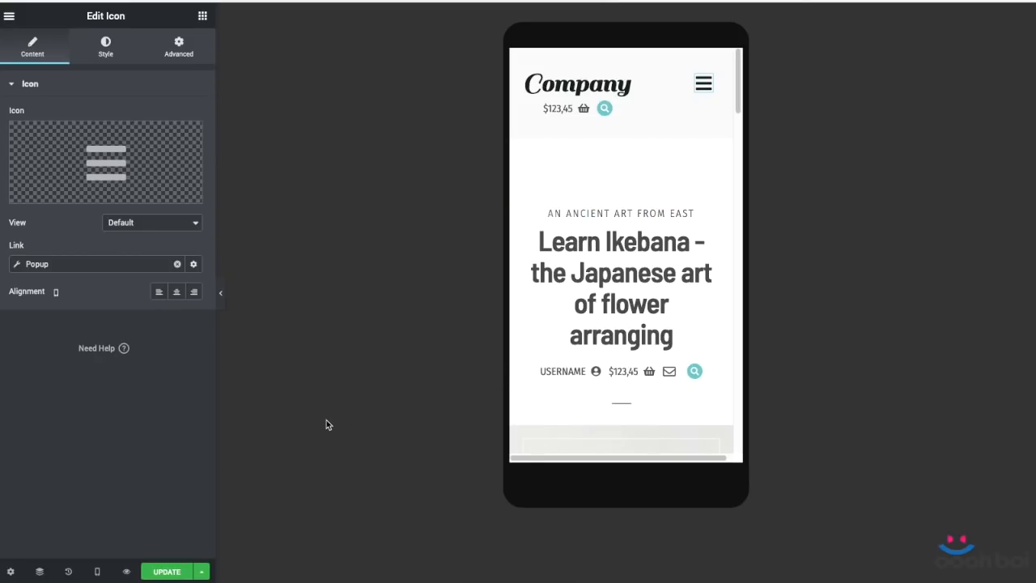
pyautogui.click(166, 571)
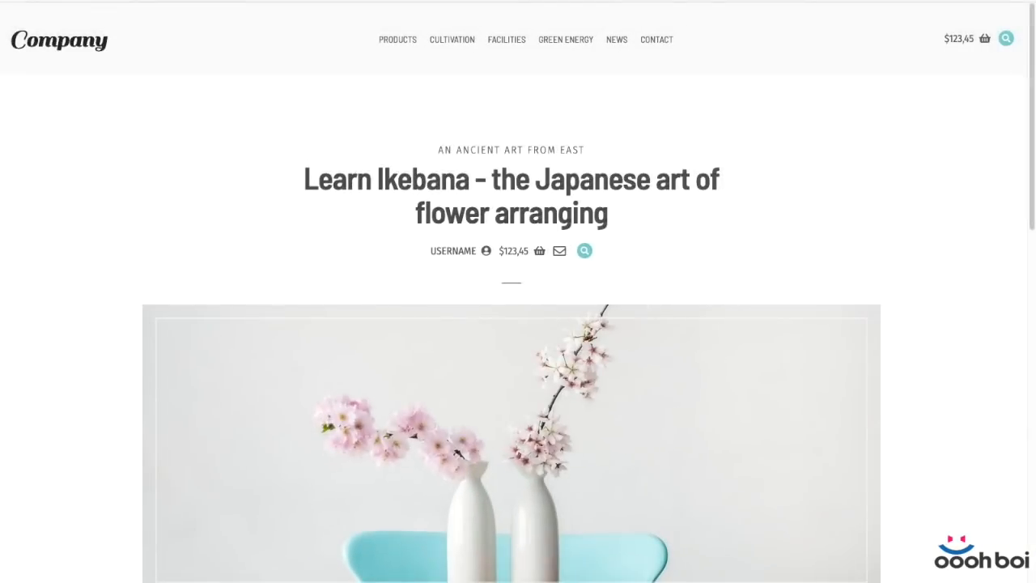
# - Check the published header by narrowing and widening the browser window, and resize the window to 1600x900
pyautogui.moveTo(1035, 291); pyautogui.dragTo(663, 43)
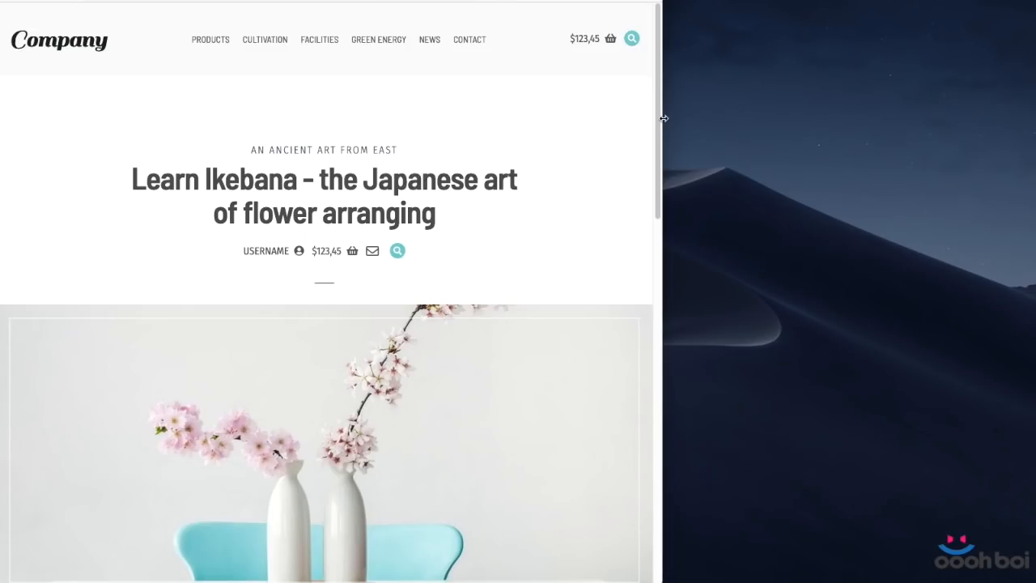
pyautogui.moveTo(665, 116); pyautogui.dragTo(940, 162)
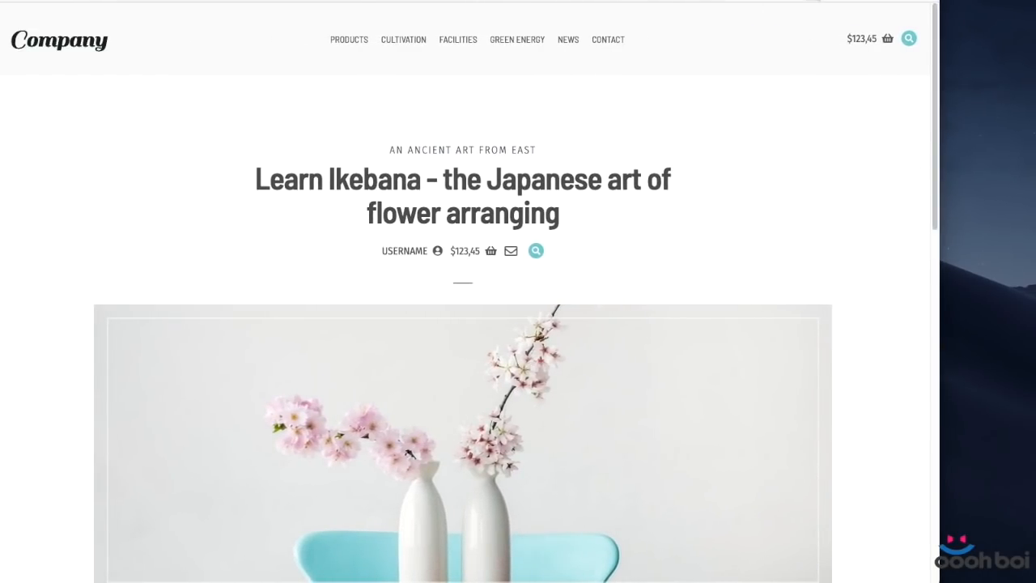
pyautogui.click(812, 1)
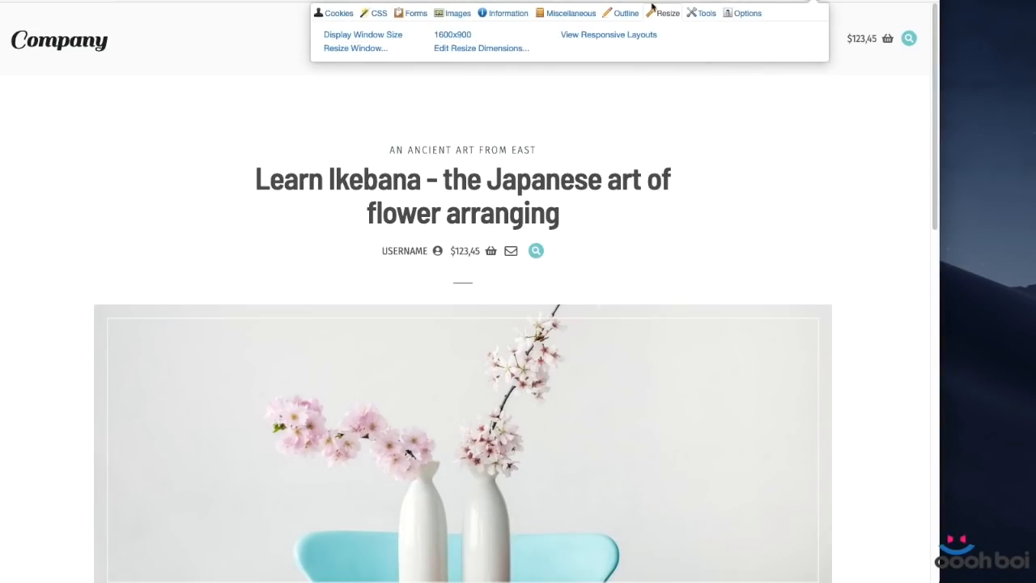
pyautogui.click(450, 35)
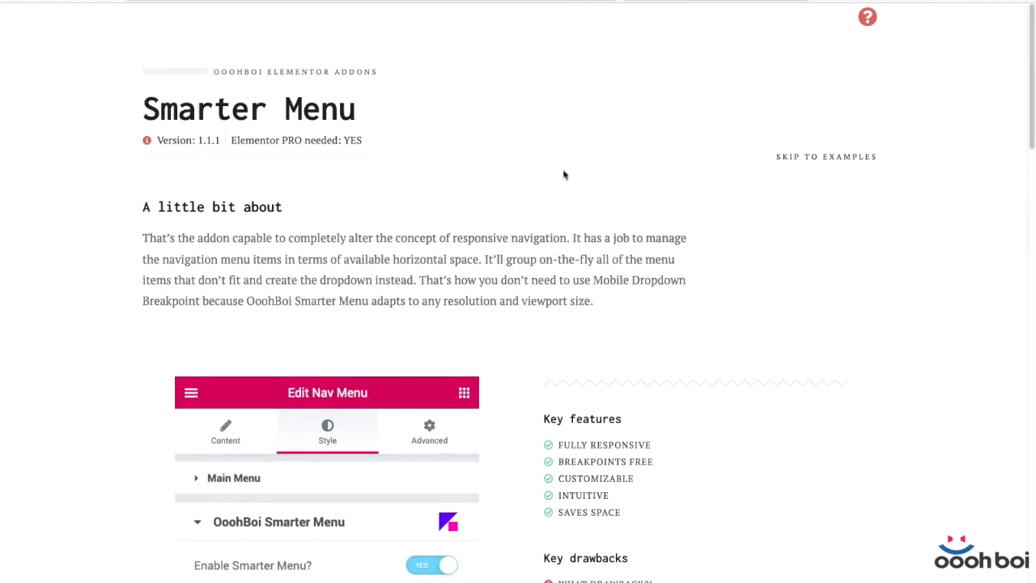
# - Read through the Smarter Menu addon page down to its grouped navigation example
pyautogui.moveTo(360, 122); pyautogui.dragTo(144, 112)
pyautogui.scroll(-10, 706, 205)
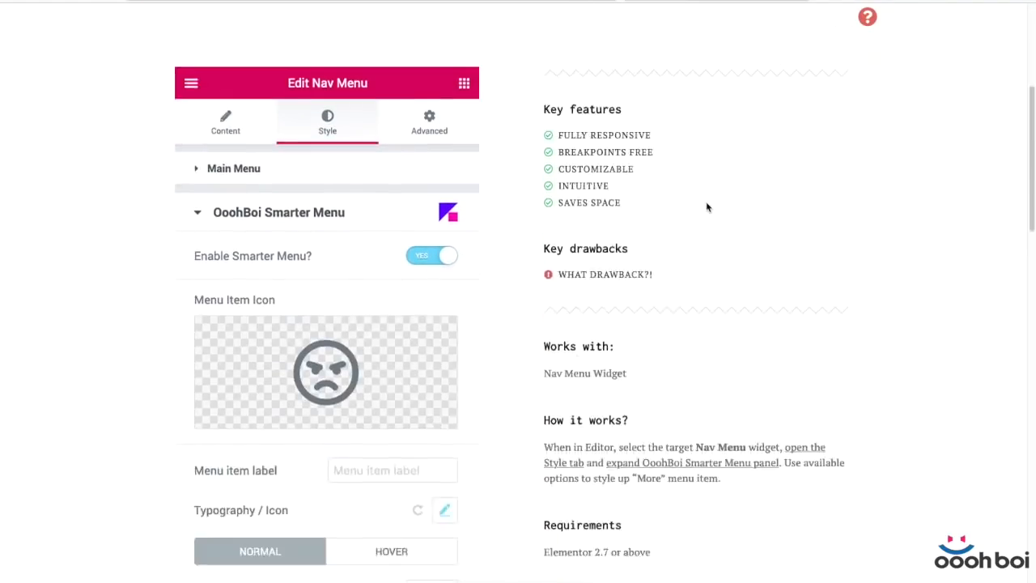
pyautogui.scroll(-8, 815, 208)
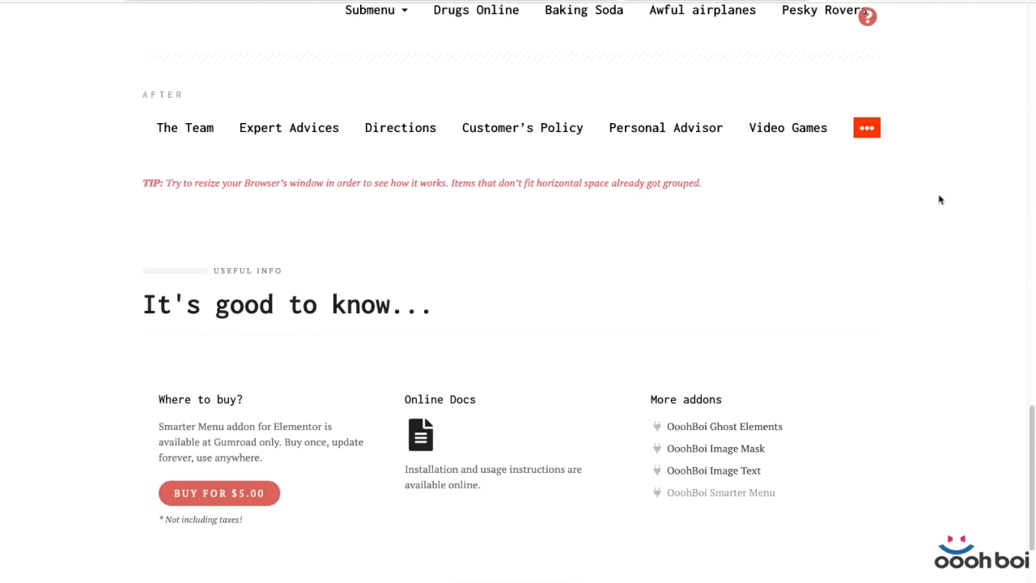
pyautogui.moveTo(865, 128)
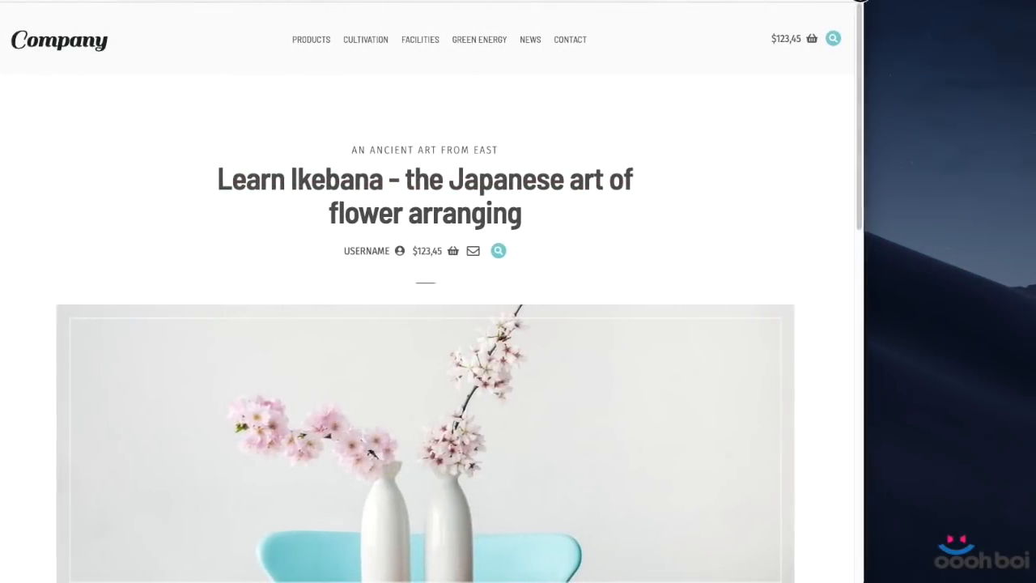
# - Test opening and closing the navigation popup on the published page at mobile width and in a widened window
pyautogui.moveTo(855, 3); pyautogui.dragTo(474, 22)
pyautogui.click(437, 39)
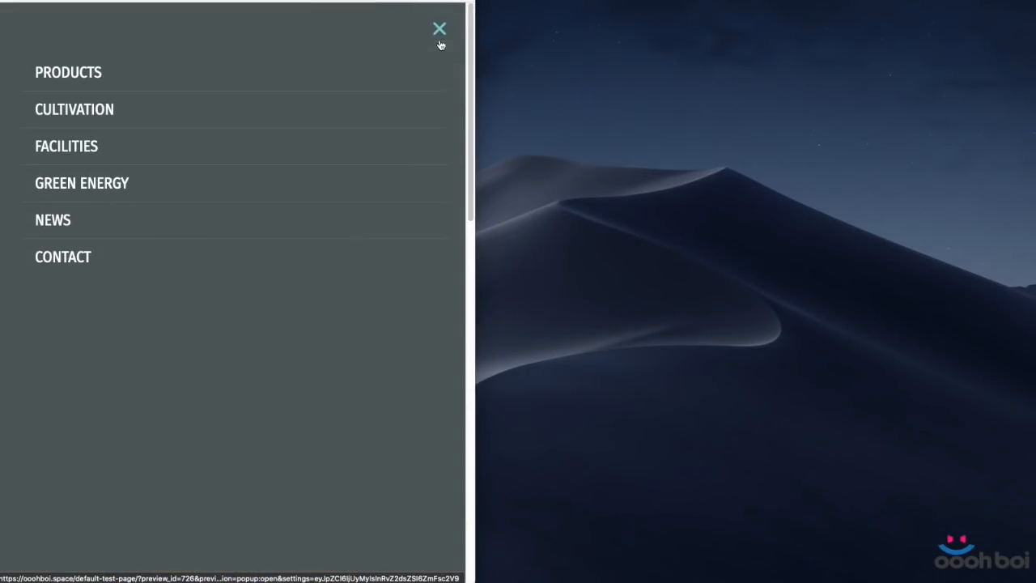
pyautogui.click(440, 30)
pyautogui.moveTo(474, 19); pyautogui.dragTo(820, 73)
pyautogui.click(300, 40)
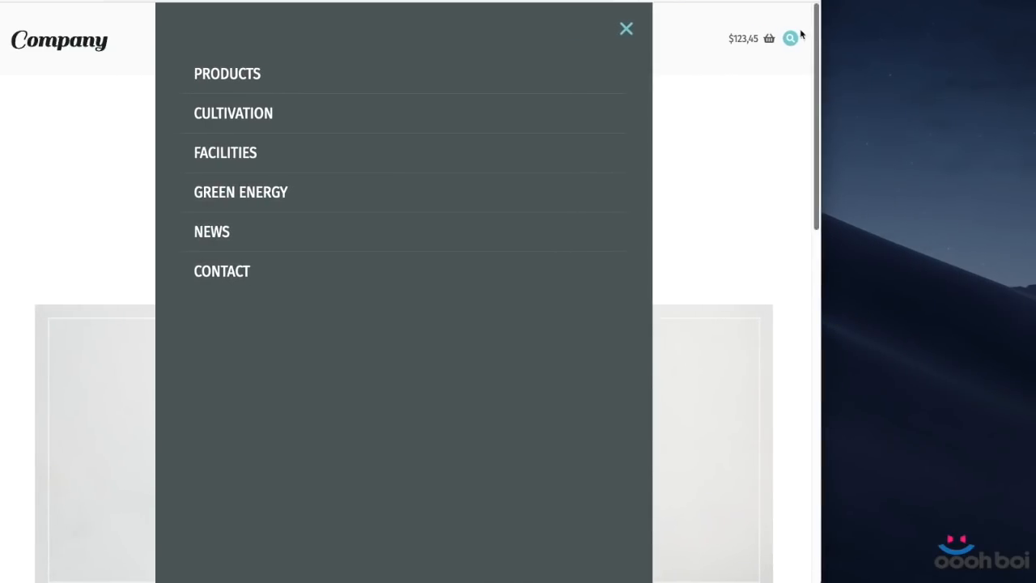
pyautogui.click(625, 31)
# - Narrow the published page again, open the navigation popup, widen the window with it open, and close the popup
pyautogui.moveTo(820, 73); pyautogui.dragTo(435, 73)
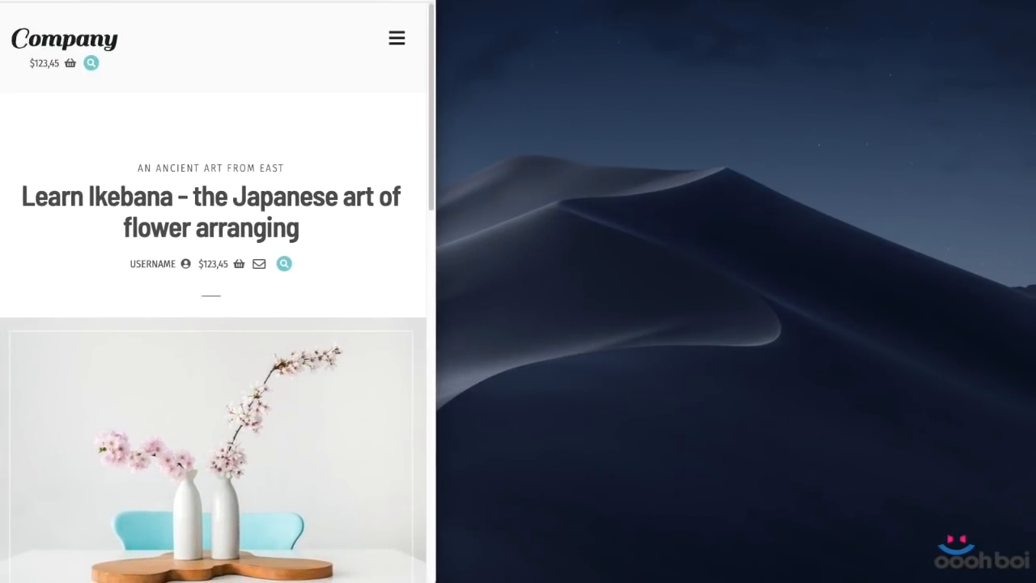
pyautogui.click(397, 42)
pyautogui.moveTo(435, 4); pyautogui.dragTo(1022, 3)
pyautogui.click(726, 29)
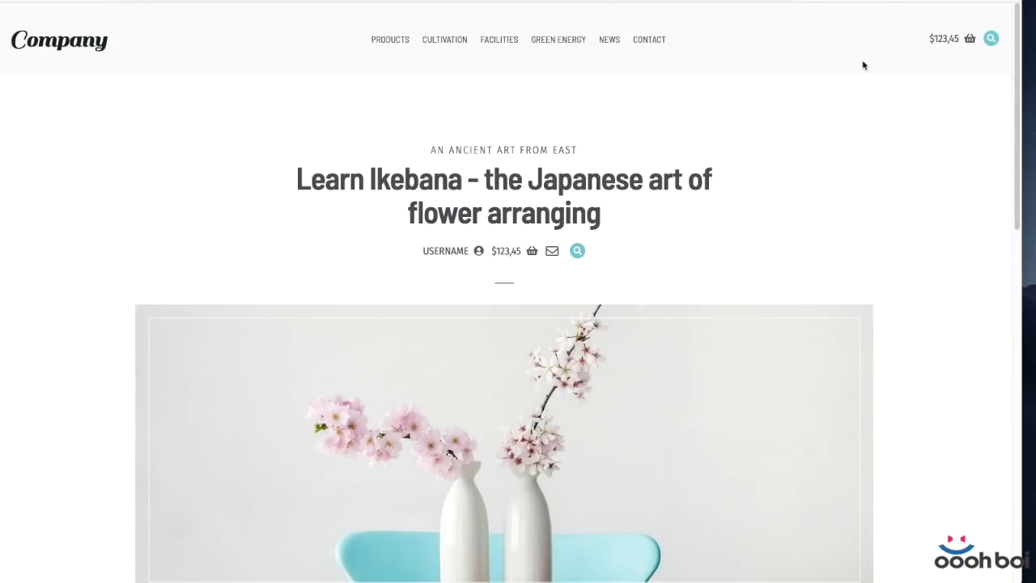
# - Restore the browser window to full size and return to the Elementor editor with the header
pyautogui.click(895, 0)
pyautogui.click(547, 36)
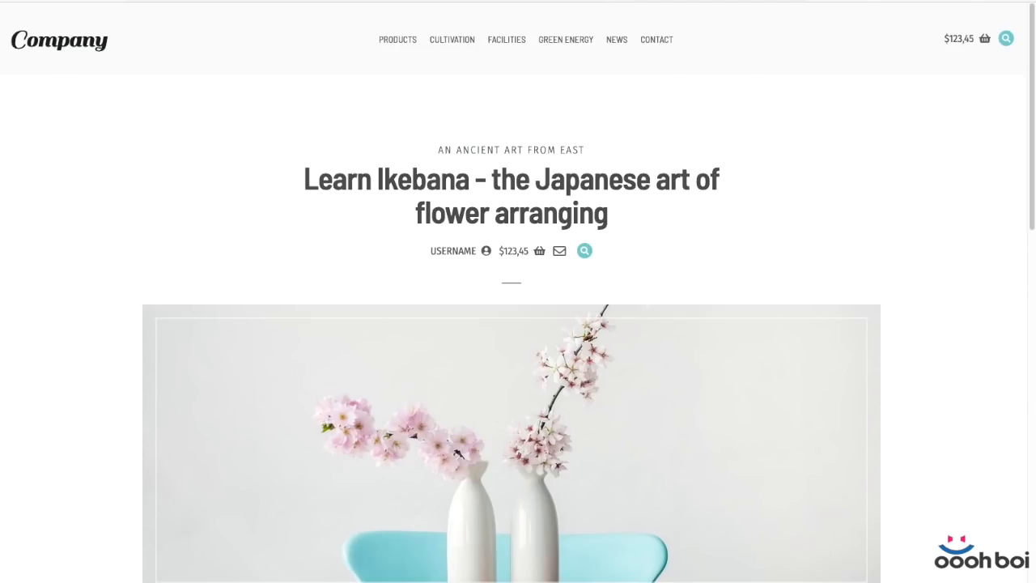
pyautogui.hotkey('ctrl', 'Tab')
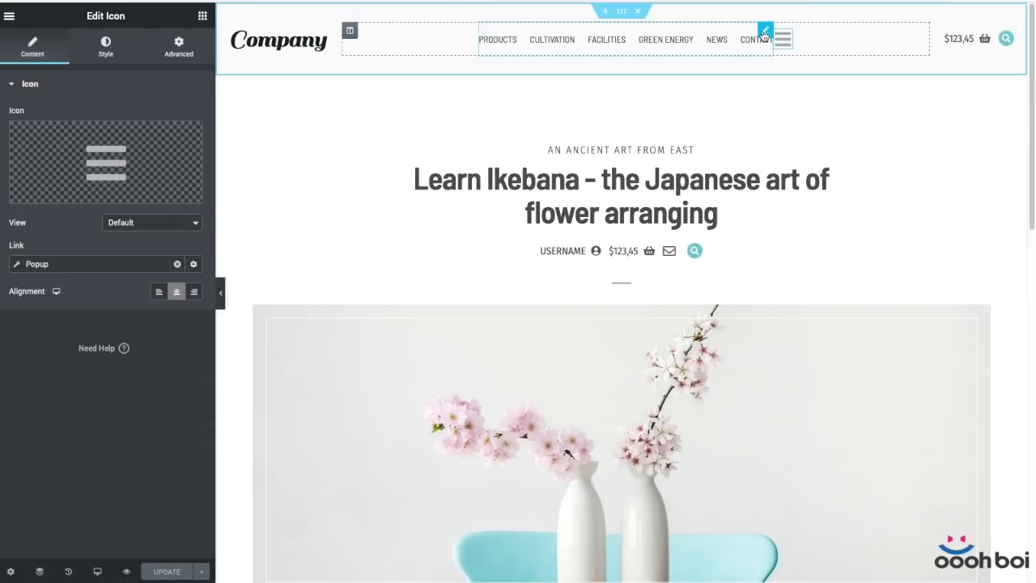
# - Set the header navigation menu's typography size to 16 px
pyautogui.click(737, 43)
pyautogui.click(193, 115)
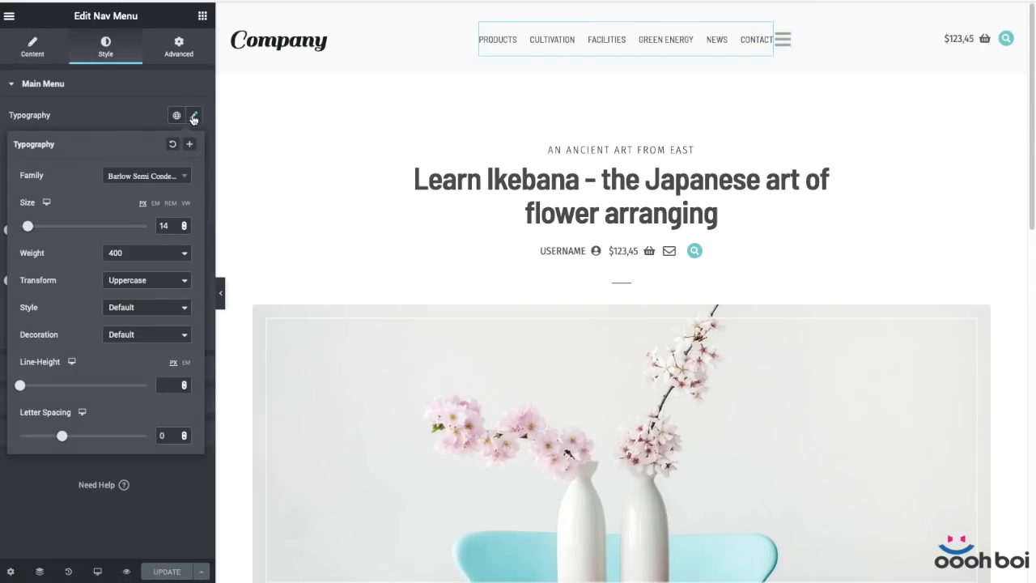
pyautogui.click(184, 224)
pyautogui.click(184, 224)
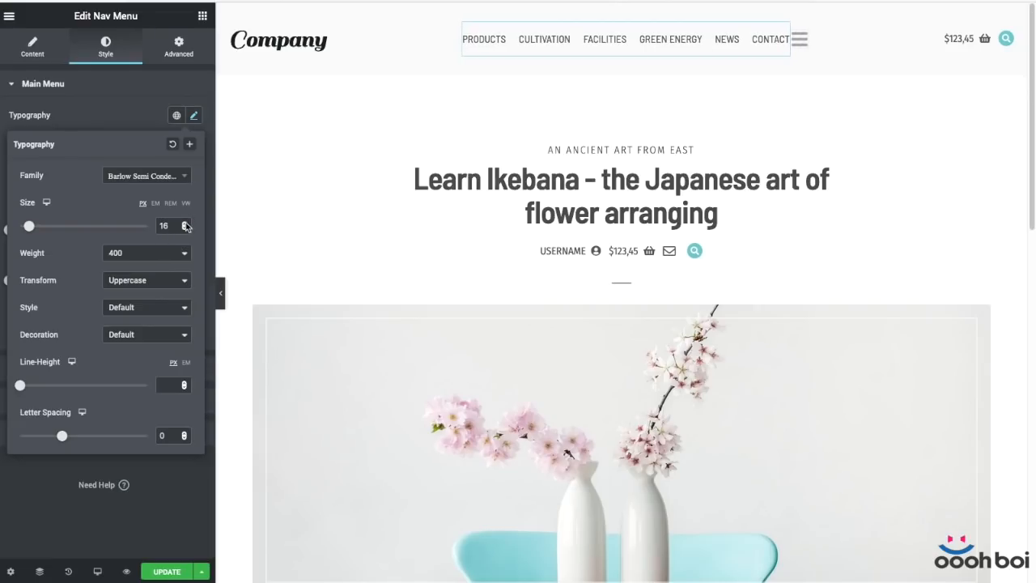
pyautogui.click(184, 224)
pyautogui.click(185, 230)
pyautogui.click(93, 110)
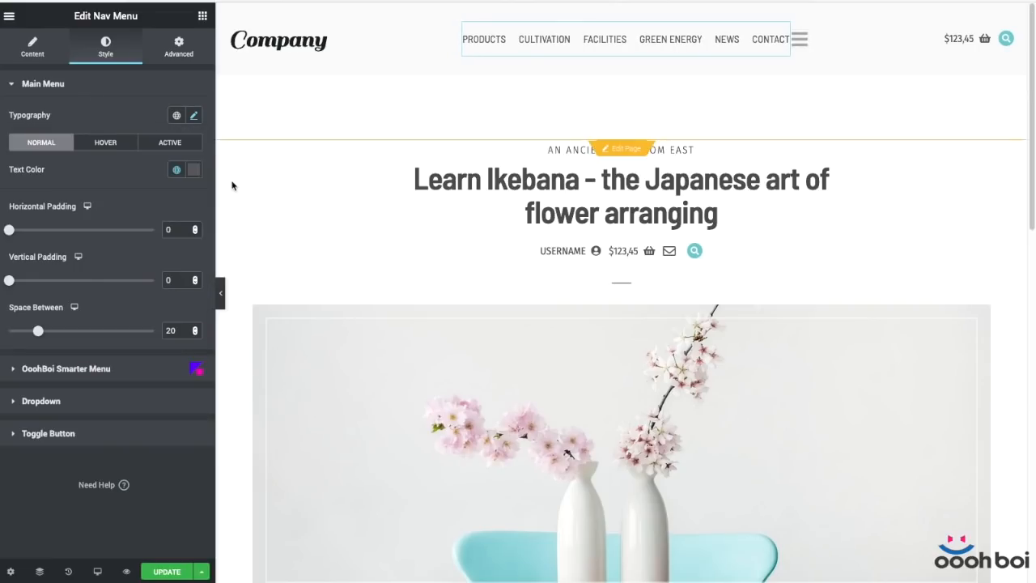
# - Set the space between the navigation menu items to 40 and update the header
pyautogui.moveTo(177, 324); pyautogui.dragTo(141, 328)
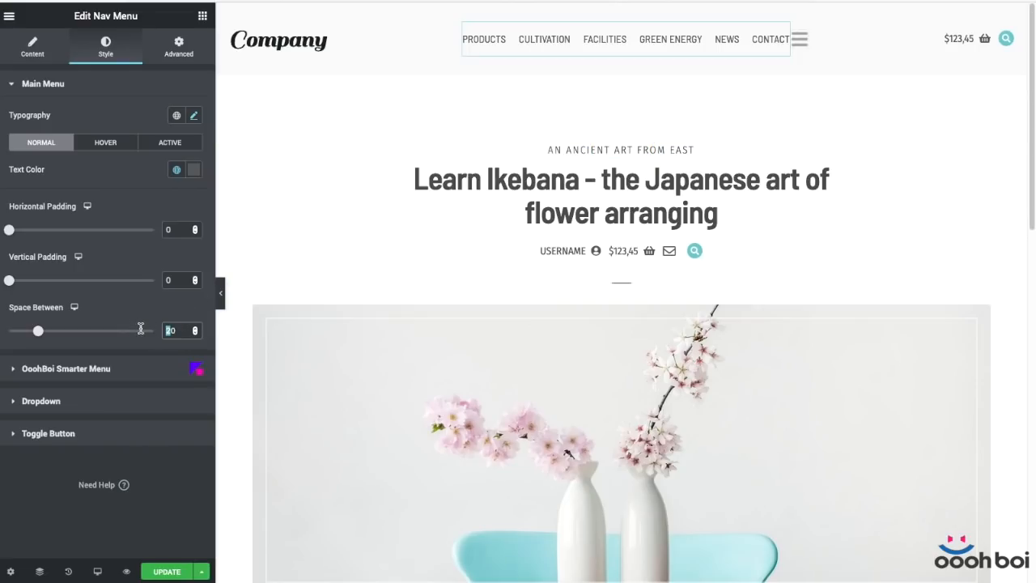
pyautogui.write('30')
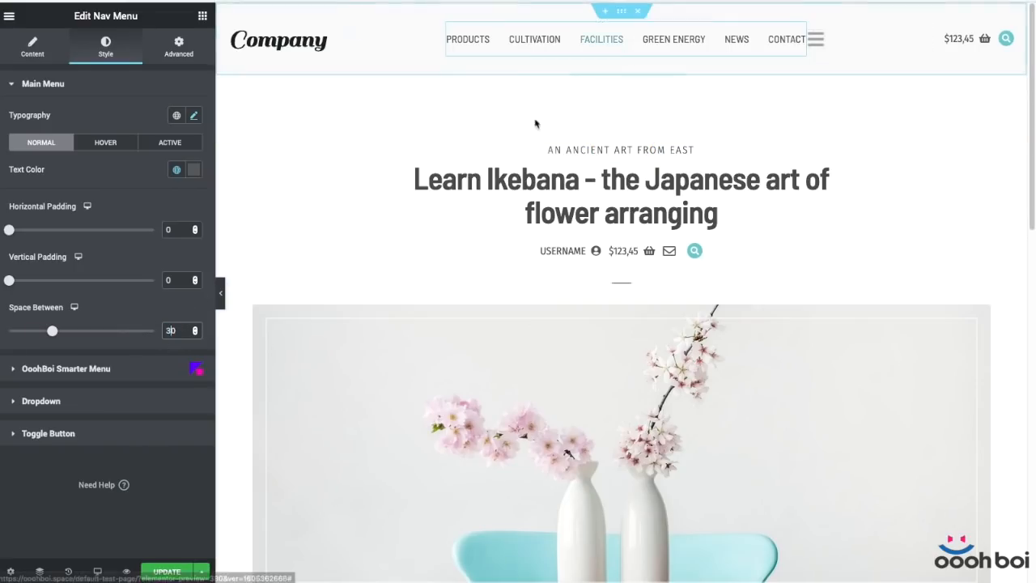
pyautogui.click(195, 327)
pyautogui.click(195, 334)
pyautogui.moveTo(179, 330); pyautogui.dragTo(163, 330)
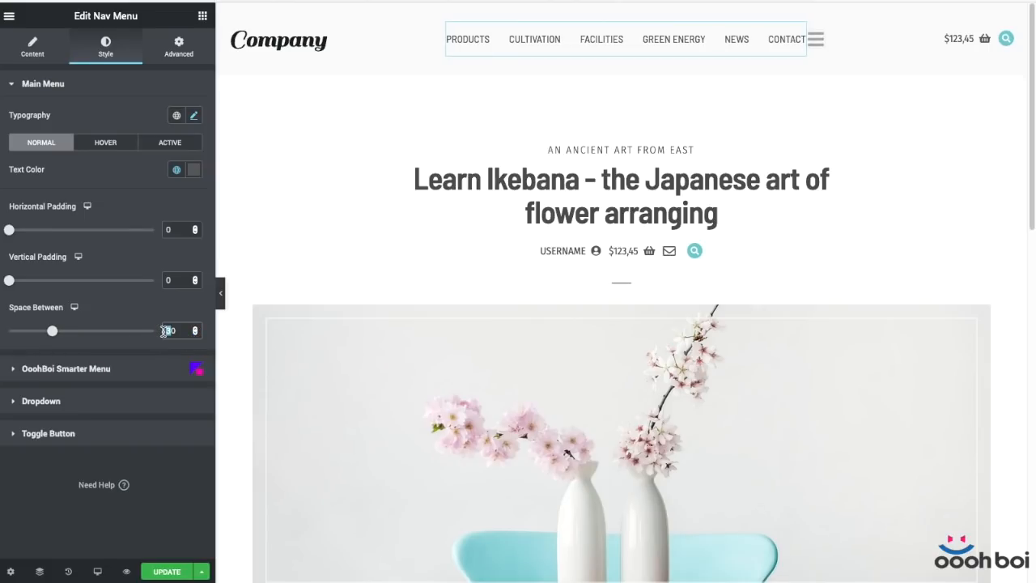
pyautogui.write('4')
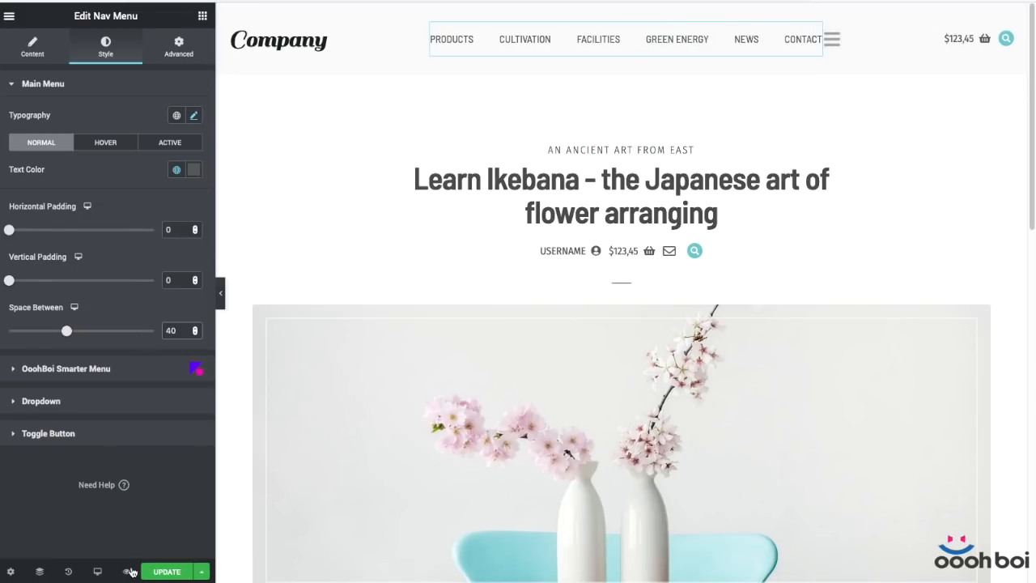
pyautogui.click(162, 572)
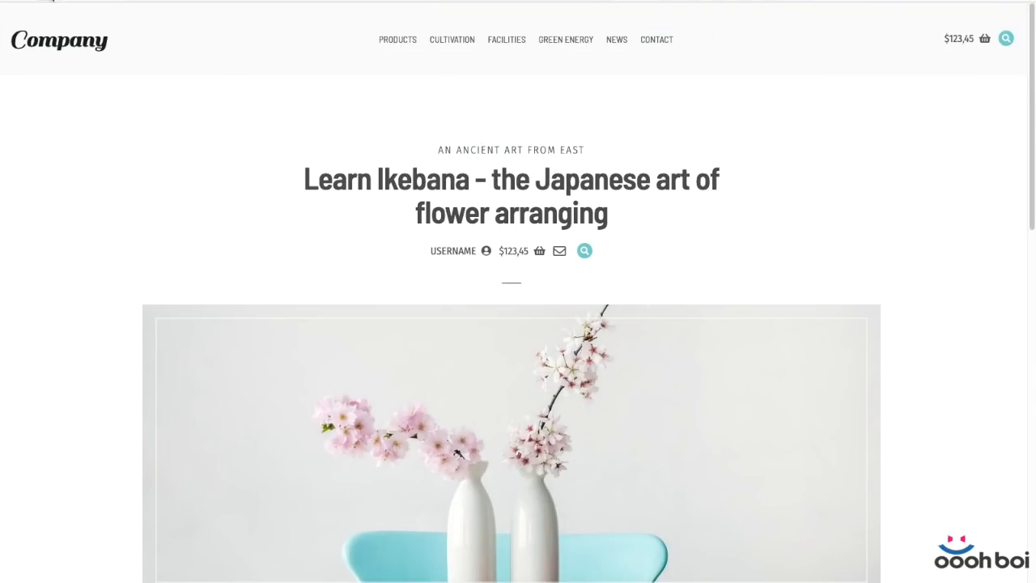
# - Reload the published page, check the header menu in a narrowed browser window, and return to the header editor
pyautogui.click(52, 1)
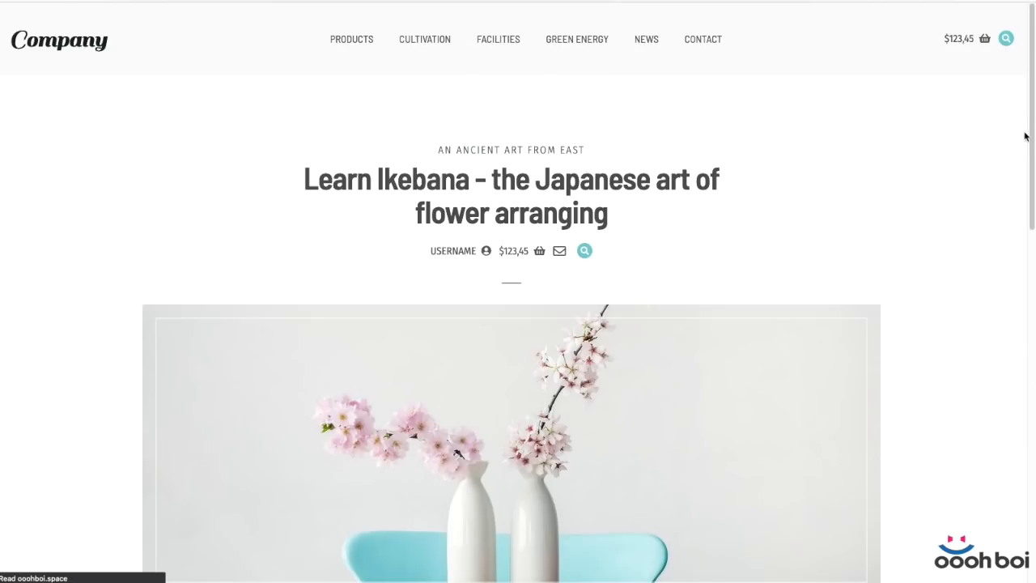
pyautogui.moveTo(1034, 136); pyautogui.dragTo(783, 146)
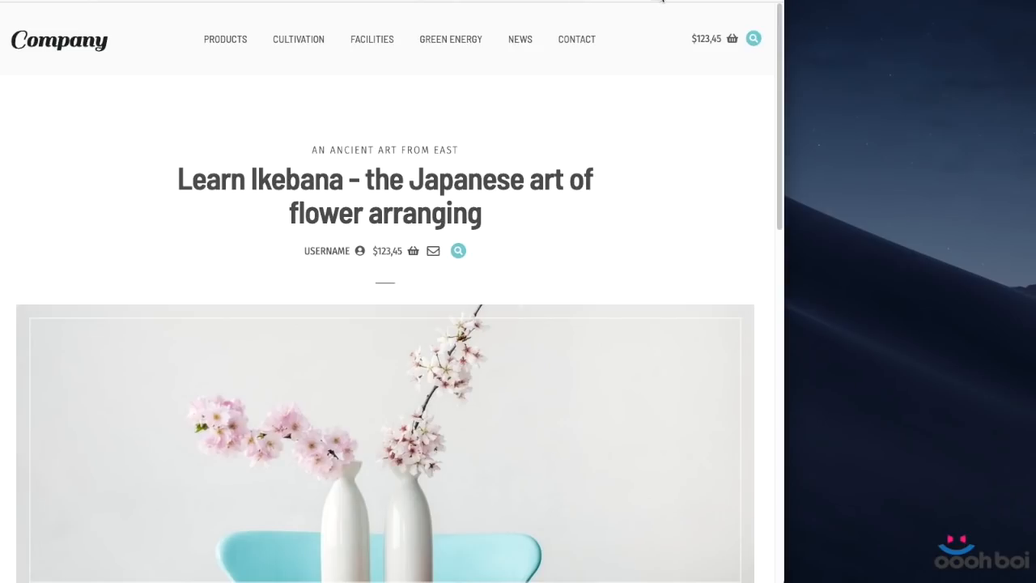
pyautogui.click(662, 1)
pyautogui.click(303, 35)
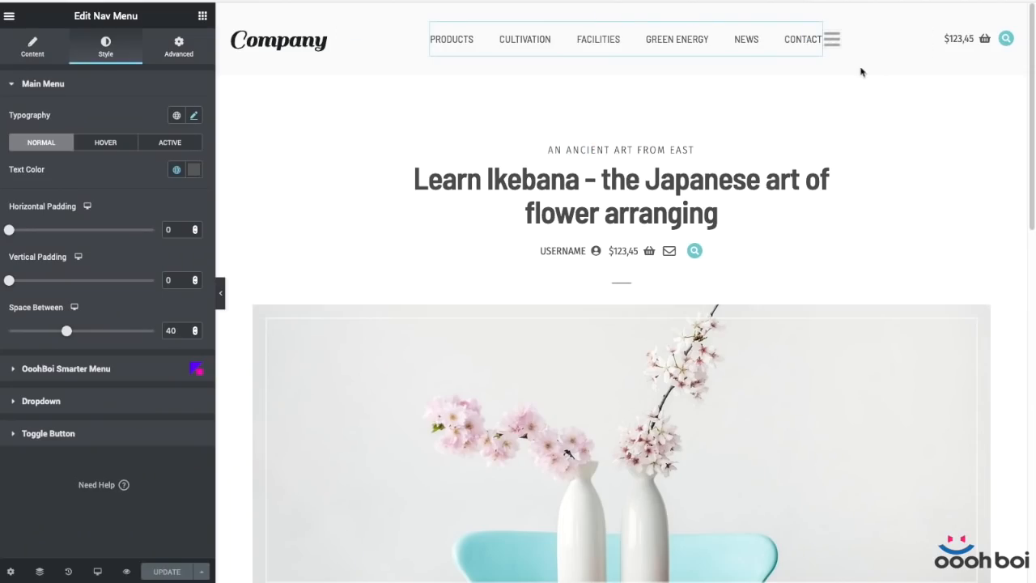
# - Open the header section's custom CSS for editing
pyautogui.click(950, 118)
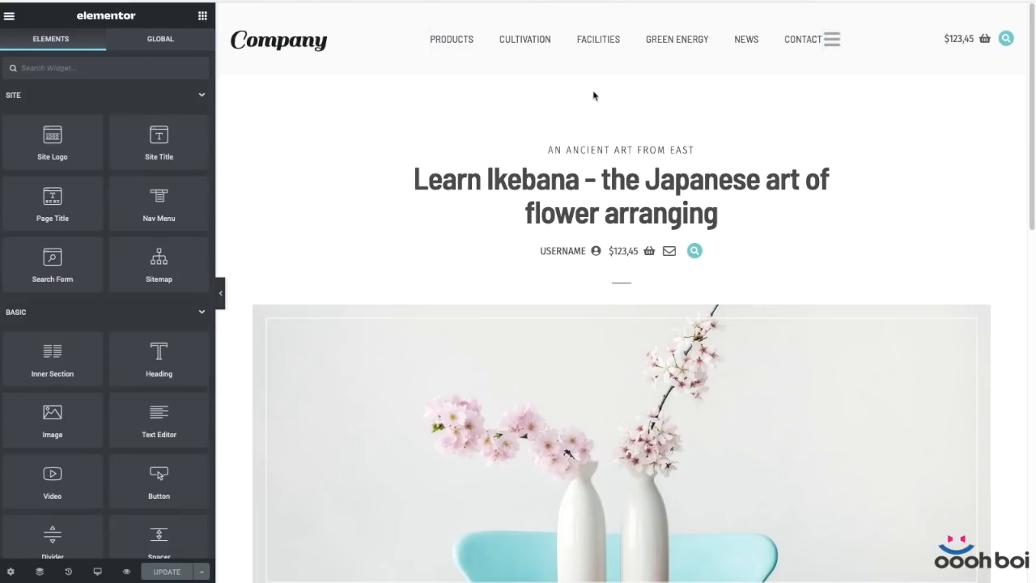
pyautogui.click(621, 12)
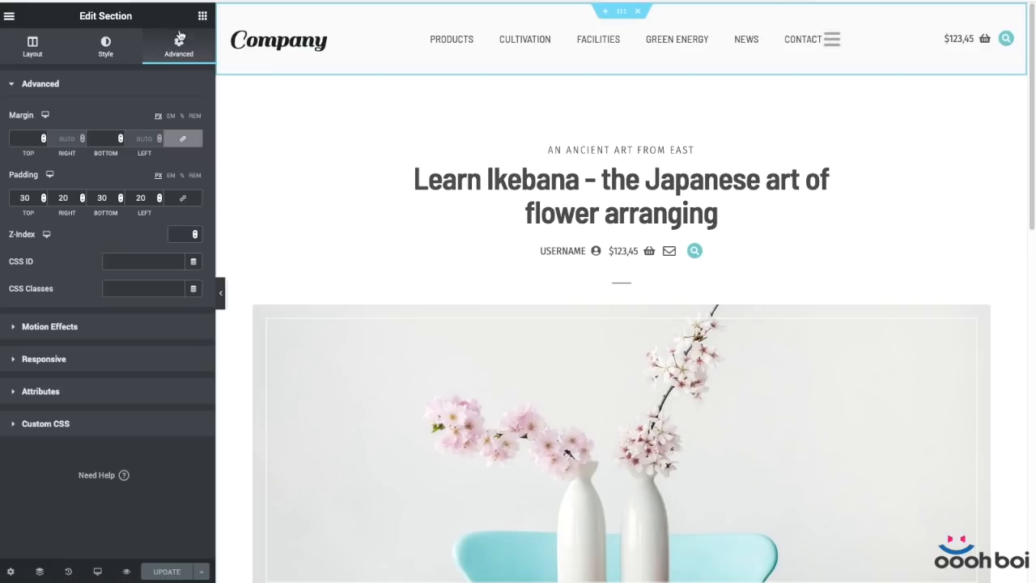
pyautogui.click(121, 425)
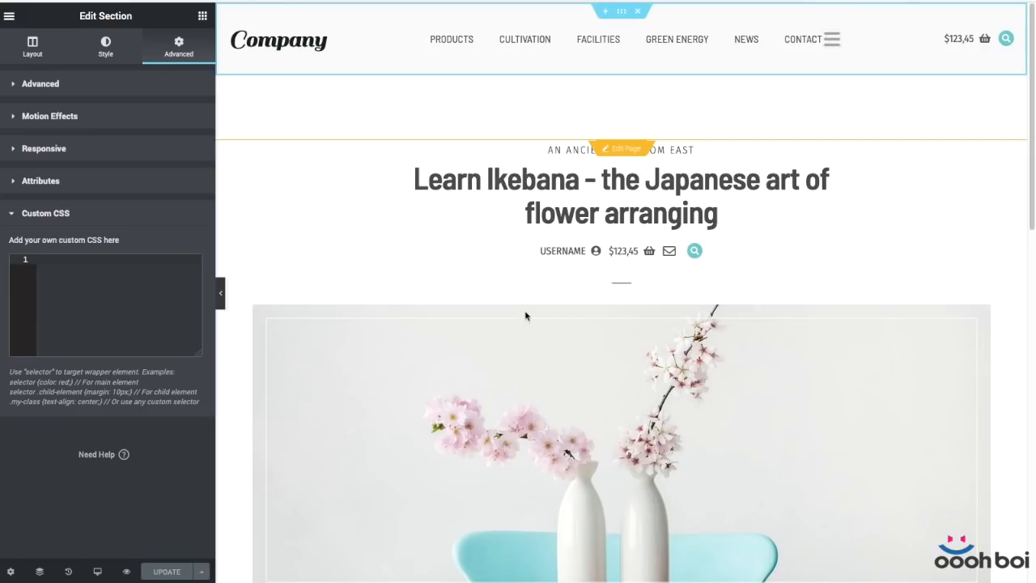
pyautogui.click(94, 285)
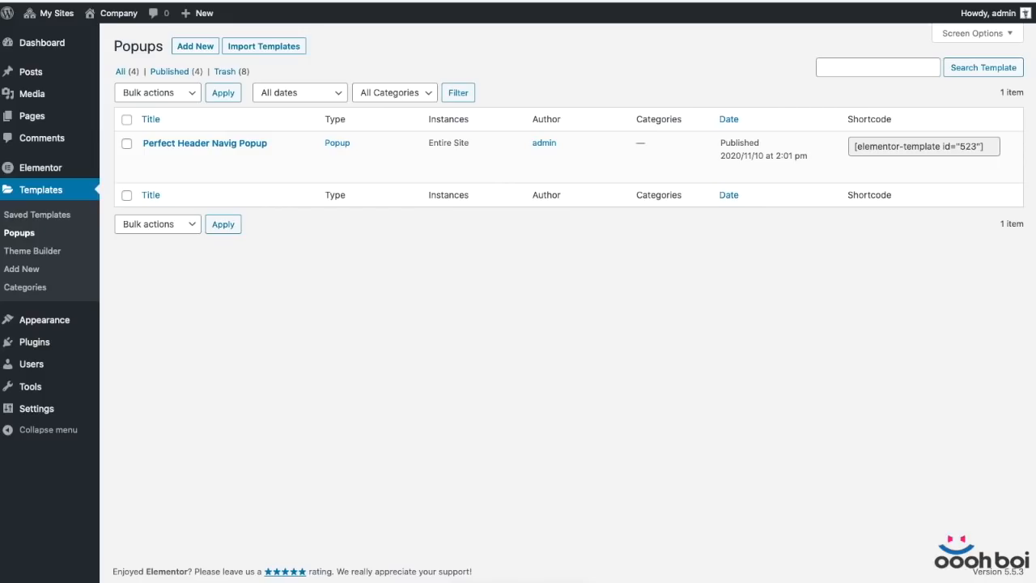
# - Open the Perfect Header Navig Popup template in Elementor and copy the main-nav-popup CSS class from its advanced popup settings
pyautogui.moveTo(265, 152)
pyautogui.click(247, 172)
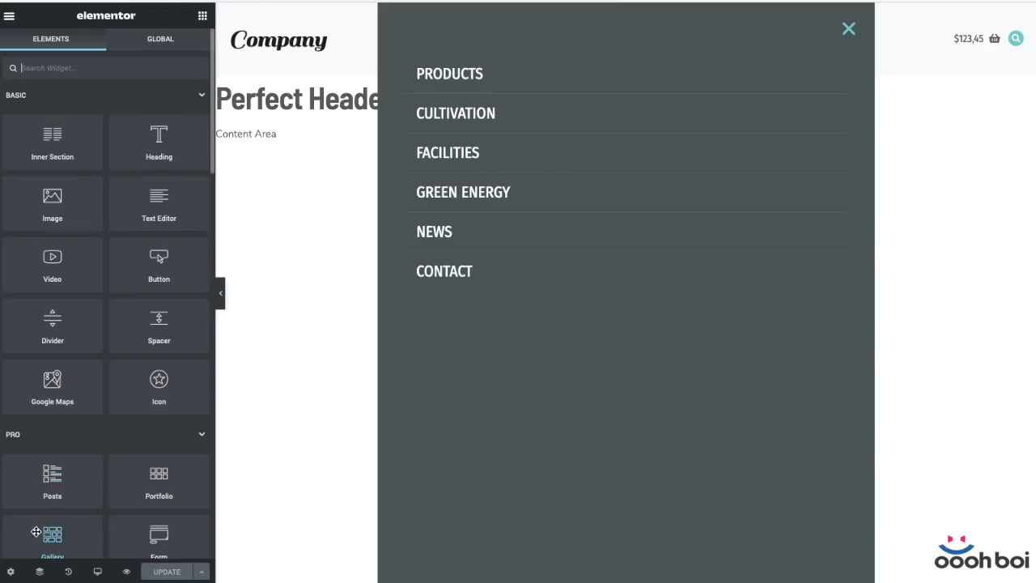
pyautogui.click(12, 573)
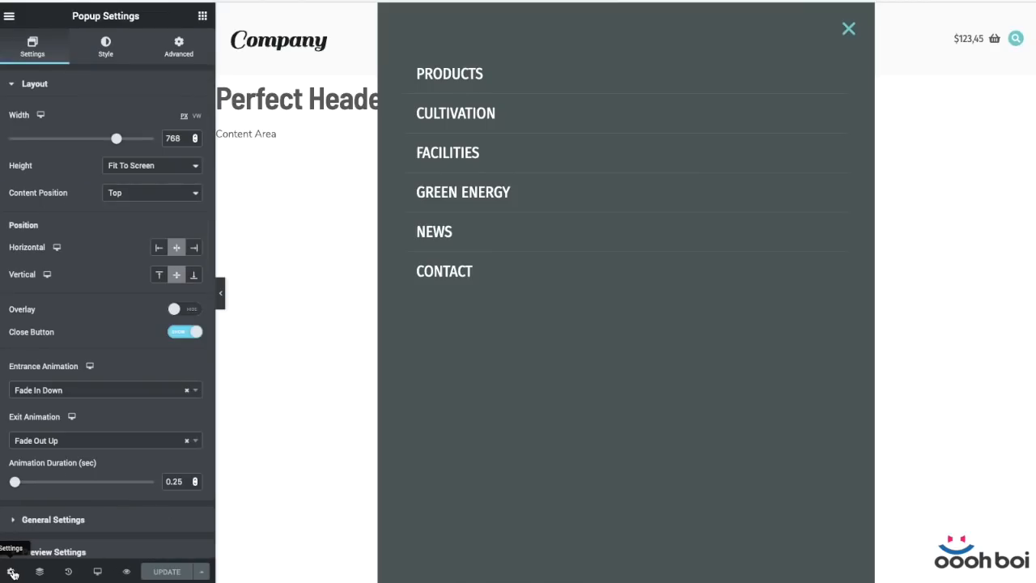
pyautogui.click(179, 50)
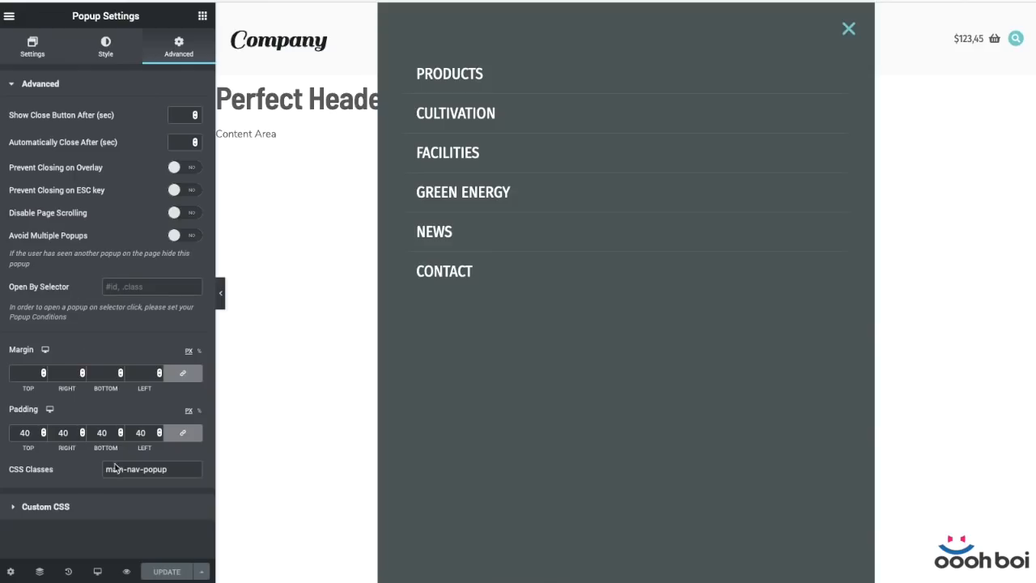
pyautogui.moveTo(29, 471); pyautogui.dragTo(9, 470)
pyautogui.moveTo(176, 473); pyautogui.dragTo(84, 471)
pyautogui.rightClick(148, 474)
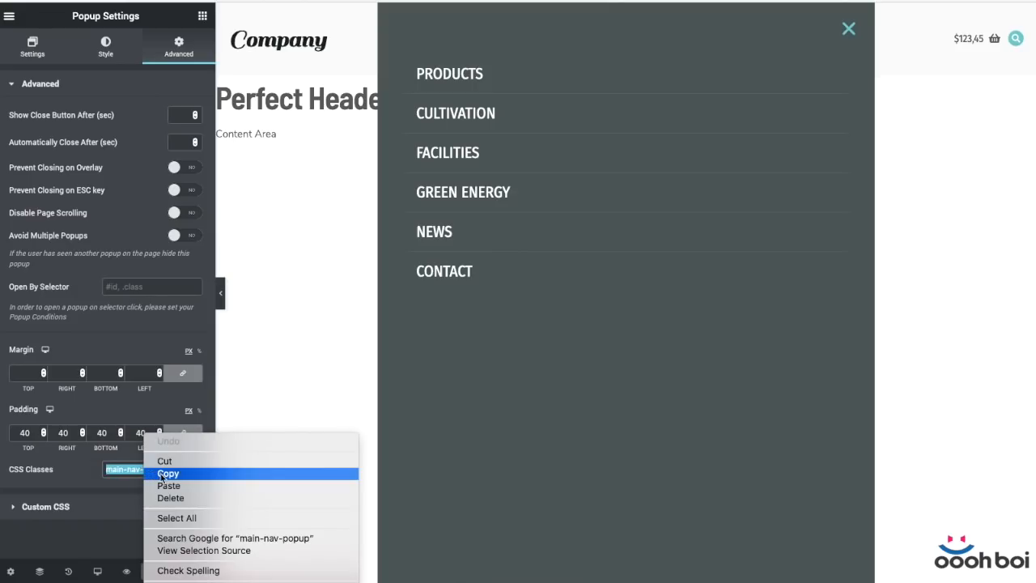
pyautogui.click(161, 477)
pyautogui.click(89, 480)
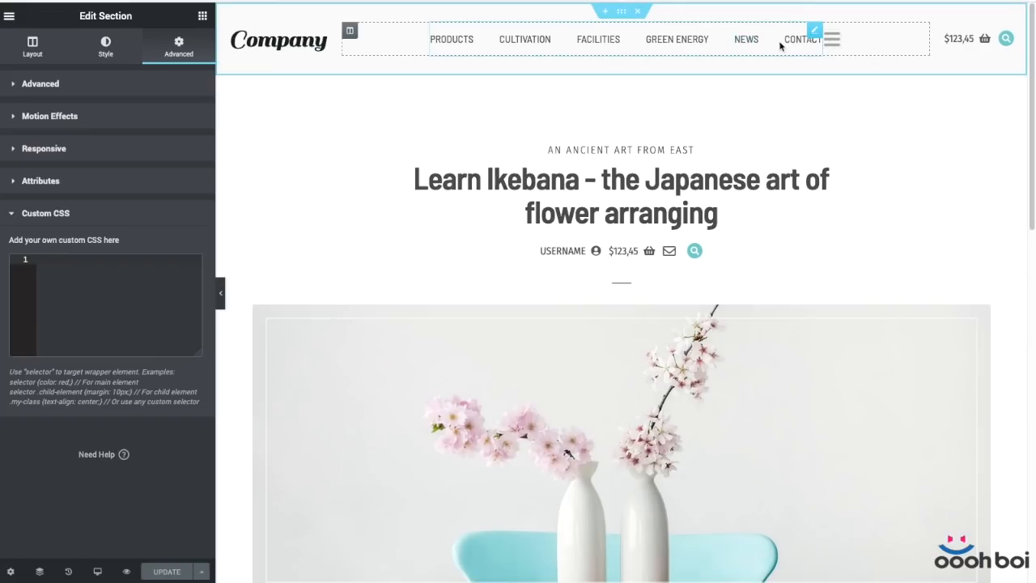
pyautogui.click(88, 270)
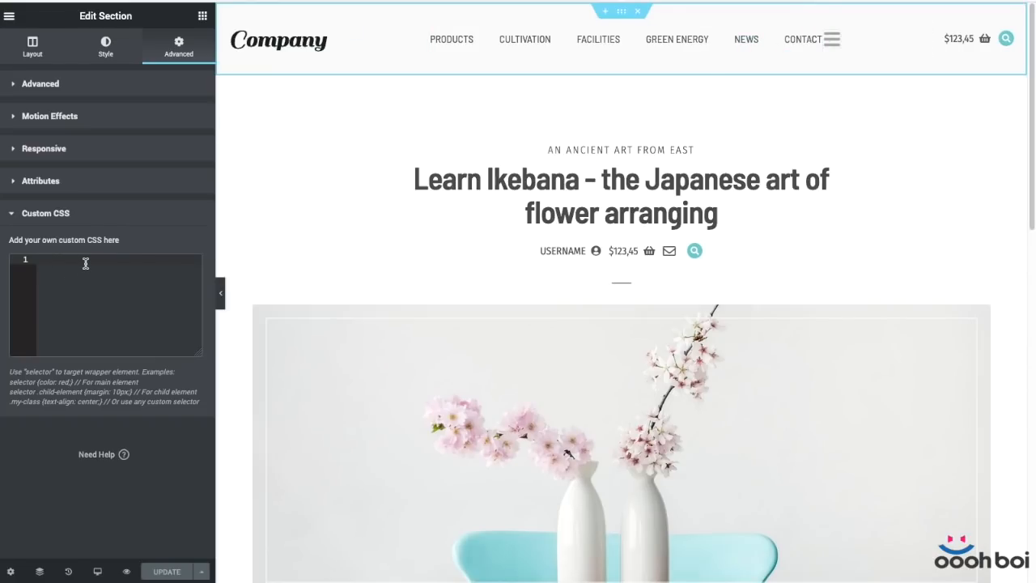
pyautogui.write('ed')
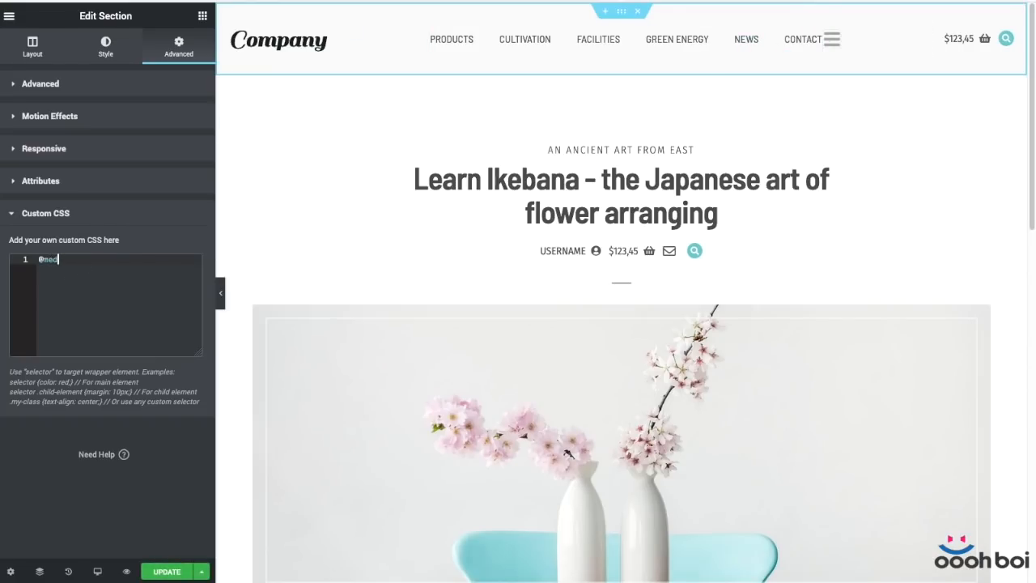
pyautogui.write('ia() {')
pyautogui.press('Return')
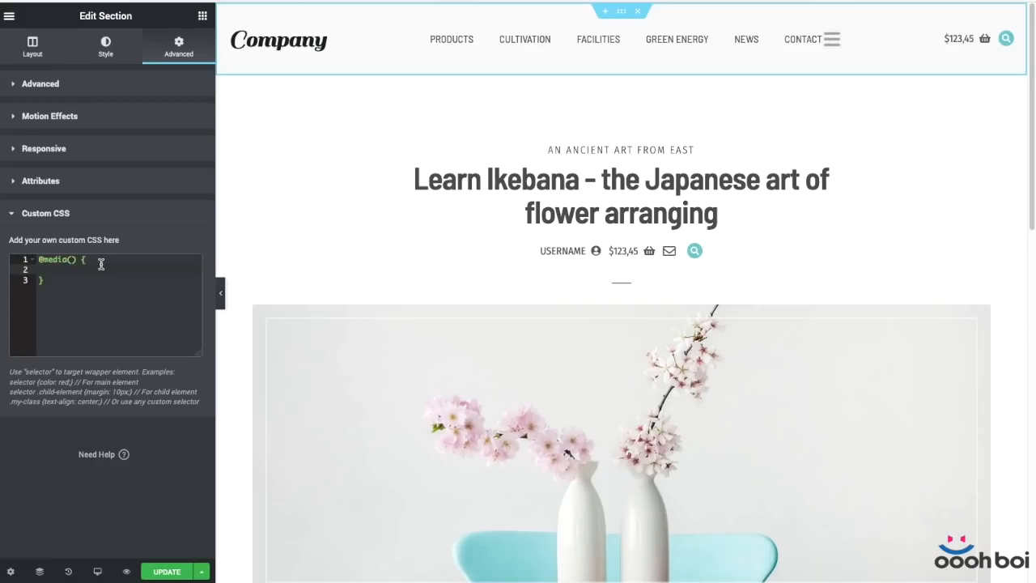
pyautogui.click(72, 259)
pyautogui.write('min-width: 768px')
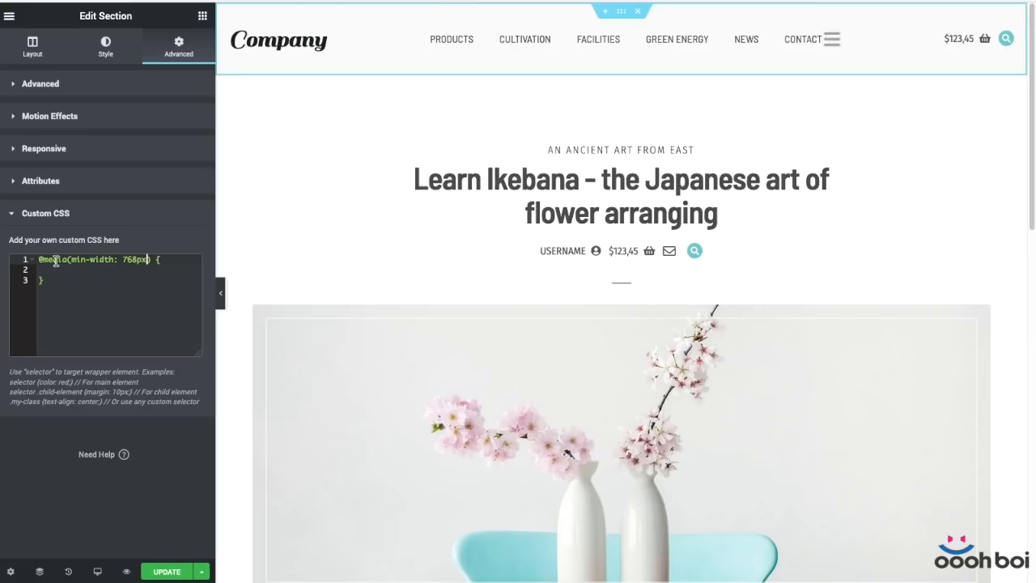
# - Inside the media query, add a .main-nav-popup rule containing display: none !important;
pyautogui.click(78, 272)
pyautogui.hotkey('ctrl', 'v')
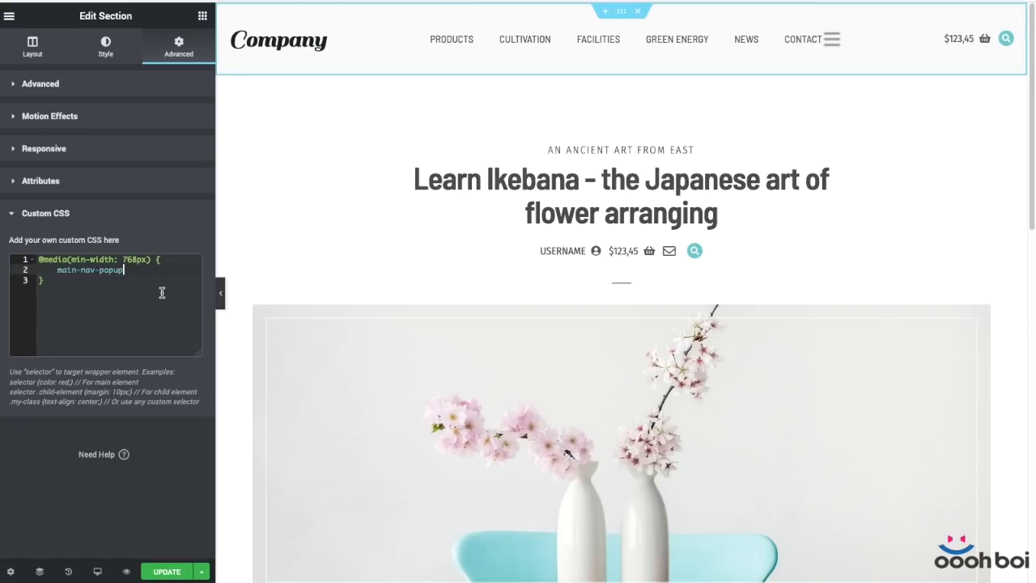
pyautogui.click(57, 272)
pyautogui.write('.')
pyautogui.click(142, 272)
pyautogui.write('{')
pyautogui.press('Return')
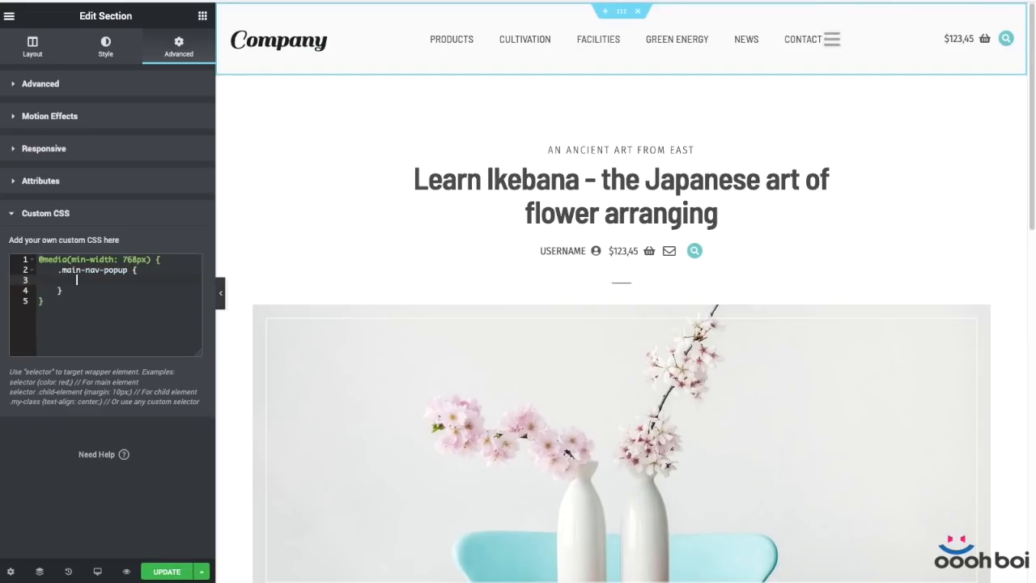
pyautogui.write('display: none !important;')
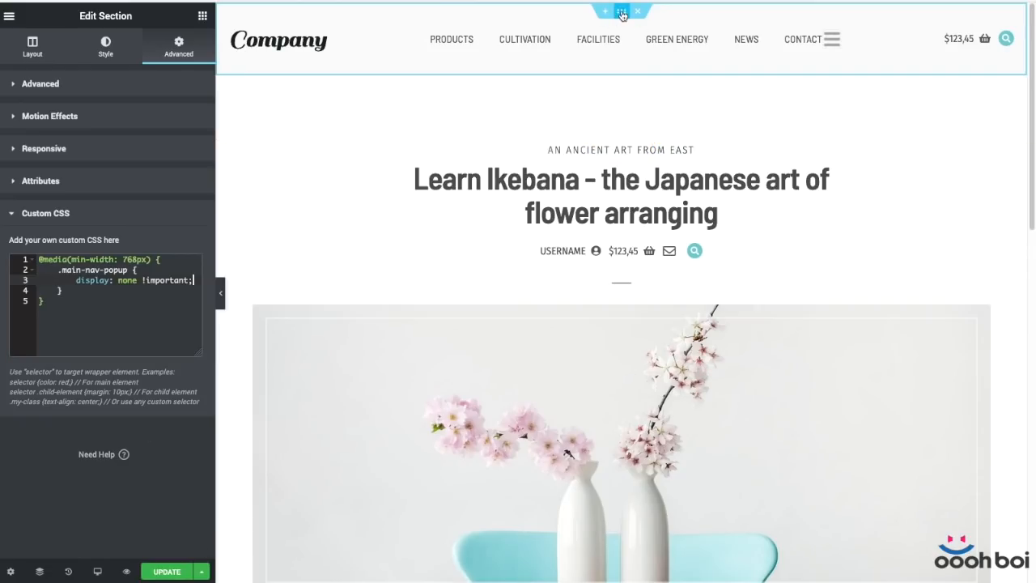
# - Make the header section sticky to the top, with an effects offset of 15
pyautogui.click(124, 120)
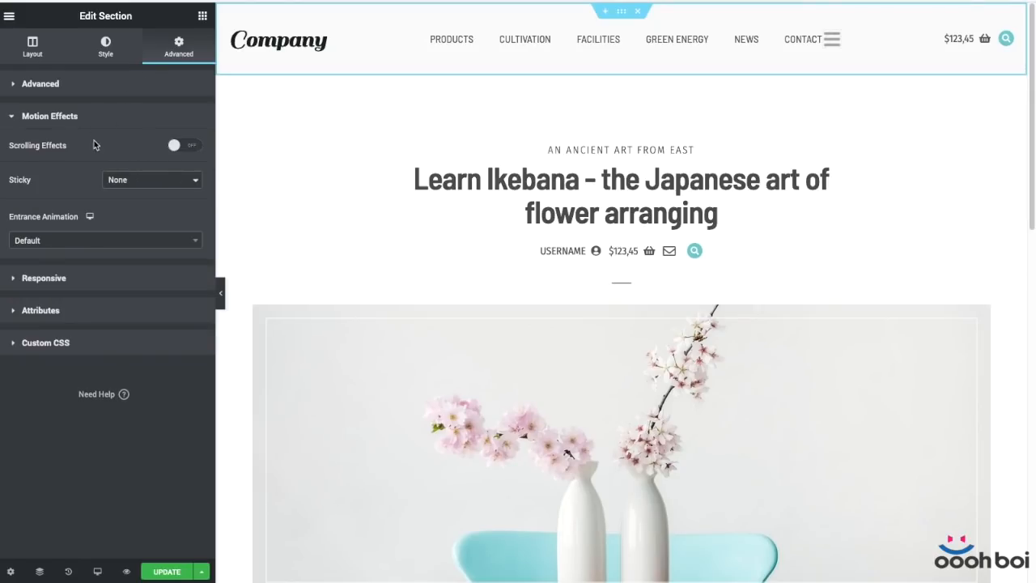
pyautogui.click(147, 185)
pyautogui.click(145, 189)
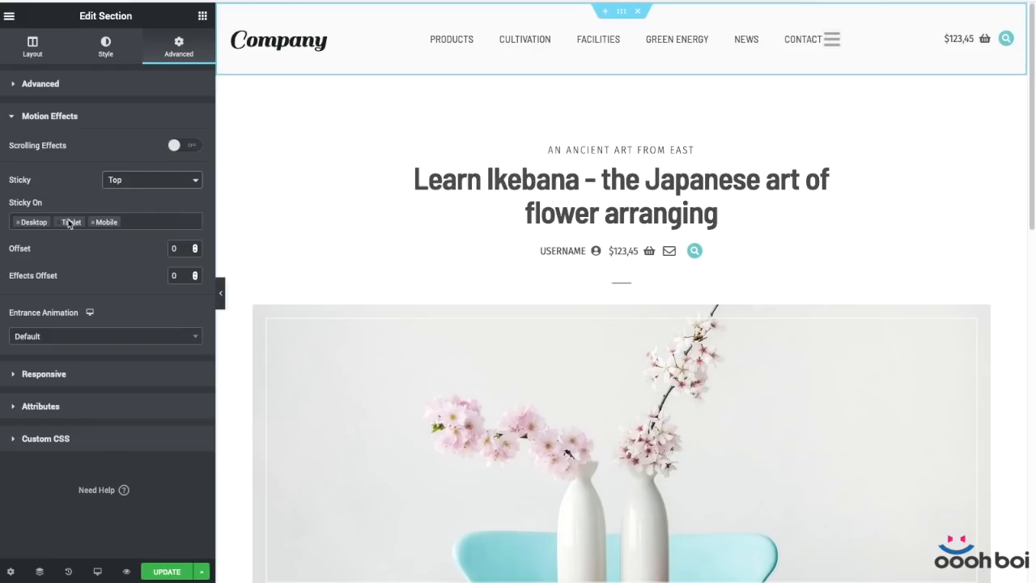
pyautogui.doubleClick(177, 275)
pyautogui.moveTo(72, 279); pyautogui.dragTo(10, 272)
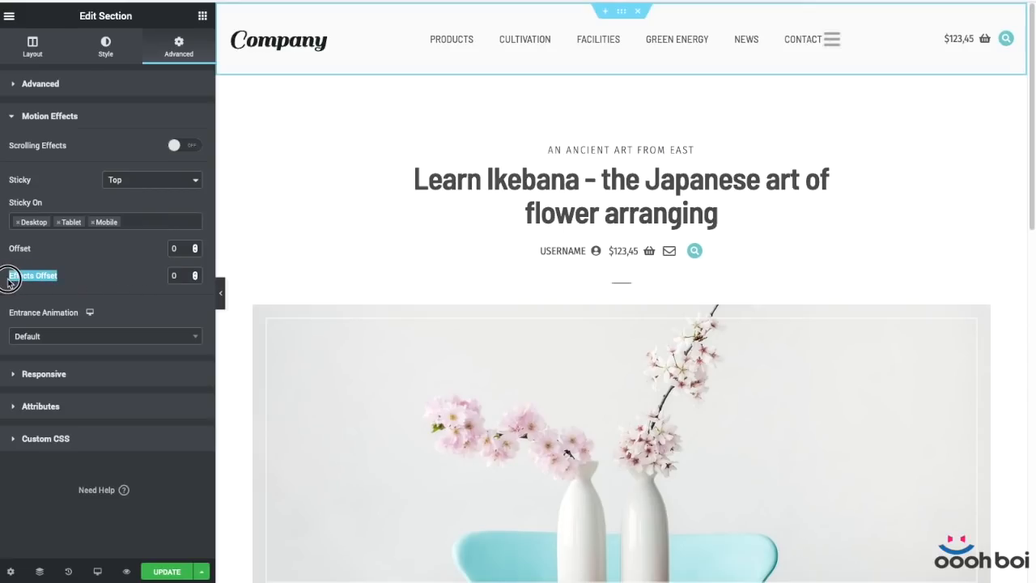
pyautogui.doubleClick(173, 275)
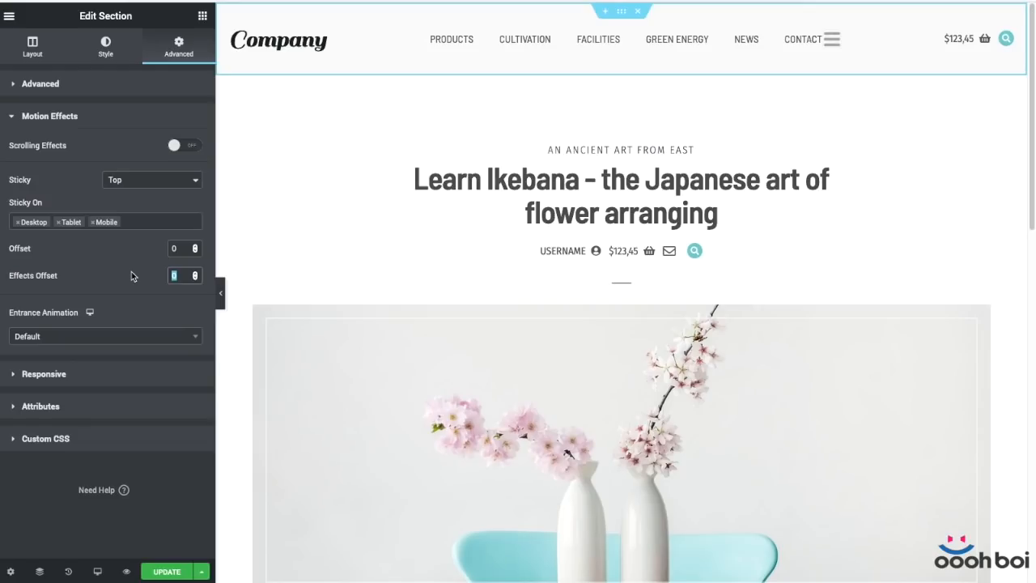
pyautogui.write('15')
# - Add a selector.elementor-sticky--effects rule below the media query in the header section's custom CSS
pyautogui.click(99, 439)
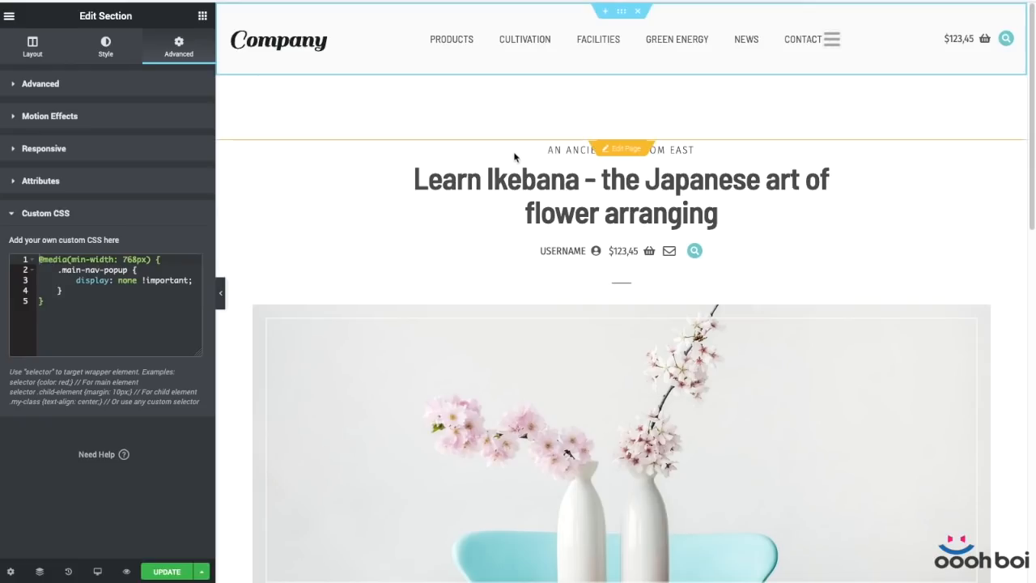
pyautogui.click(68, 304)
pyautogui.press('Return')
pyautogui.press('Return')
pyautogui.write('selector')
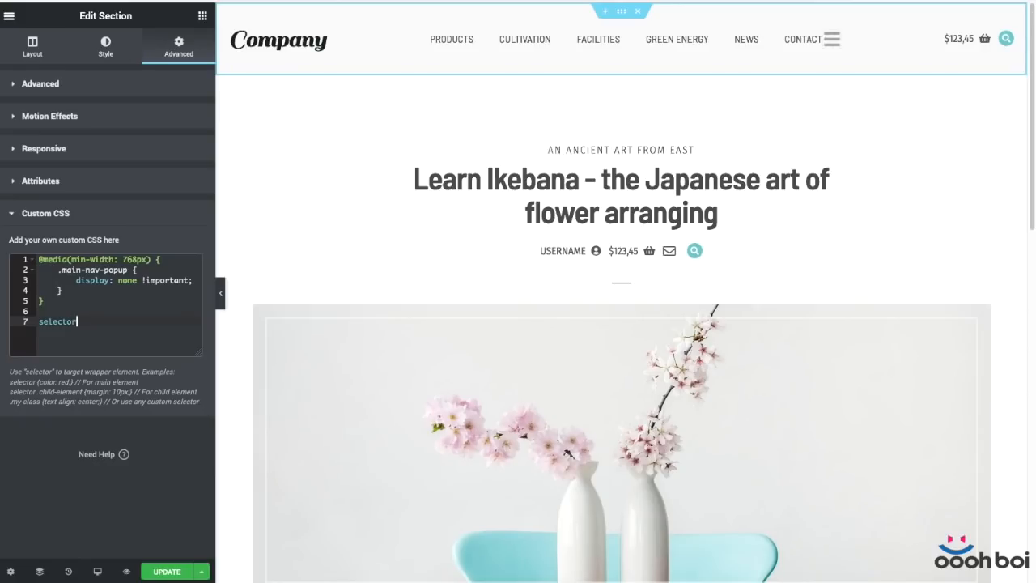
pyautogui.write('.elementor-sticky--effects')
pyautogui.press('Return')
pyautogui.press('Tab')
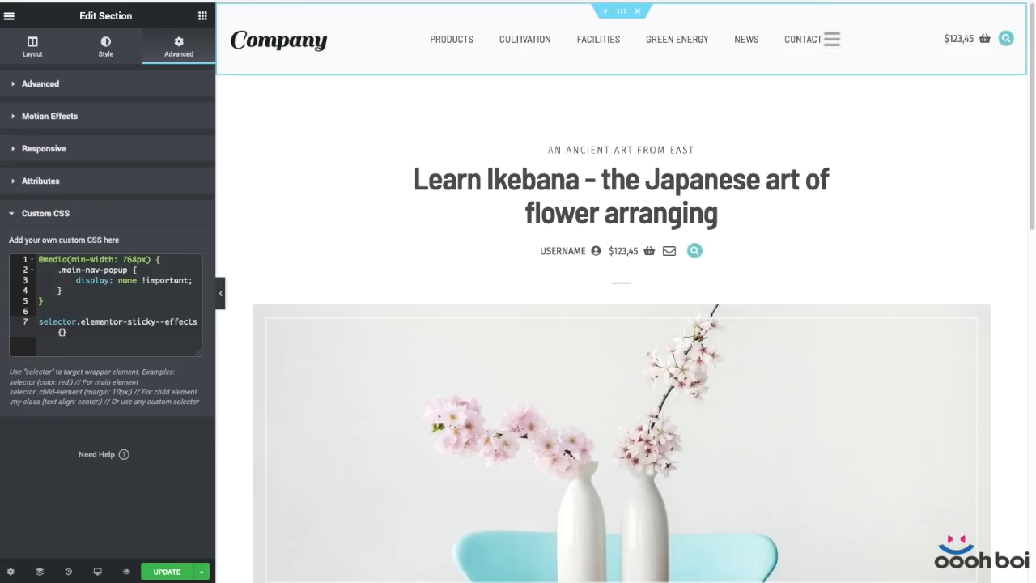
pyautogui.write('{')
pyautogui.press('Return')
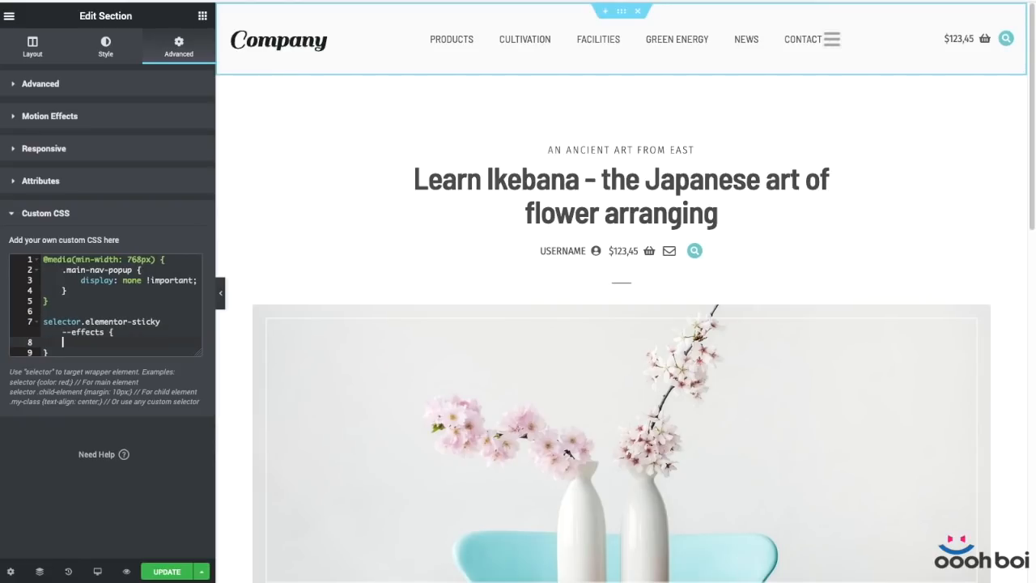
# - Give the sticky-effects rule padding-top: 10px !important; and padding-bottom: 10px !important;
pyautogui.write('pa')
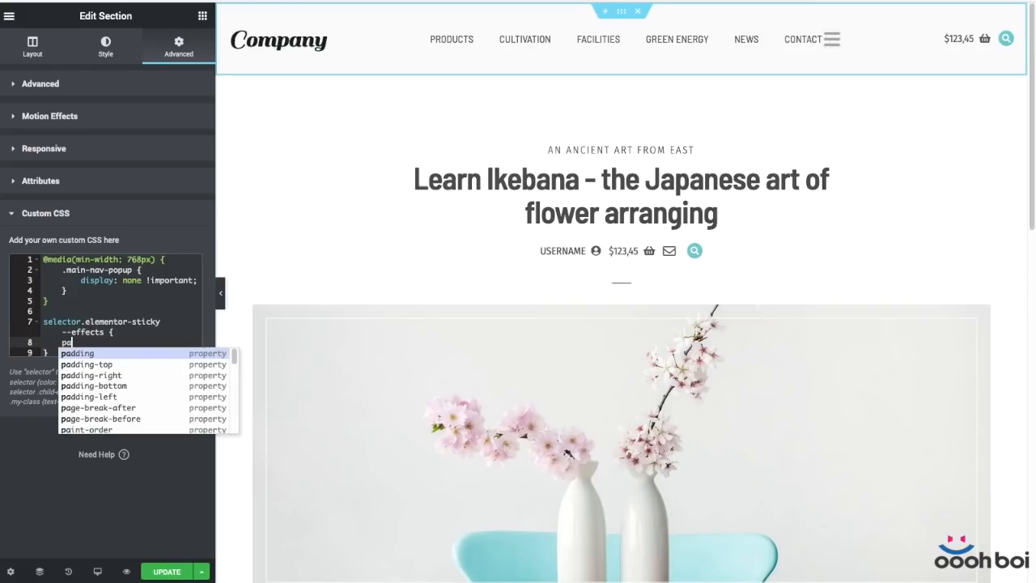
pyautogui.write('dding-top')
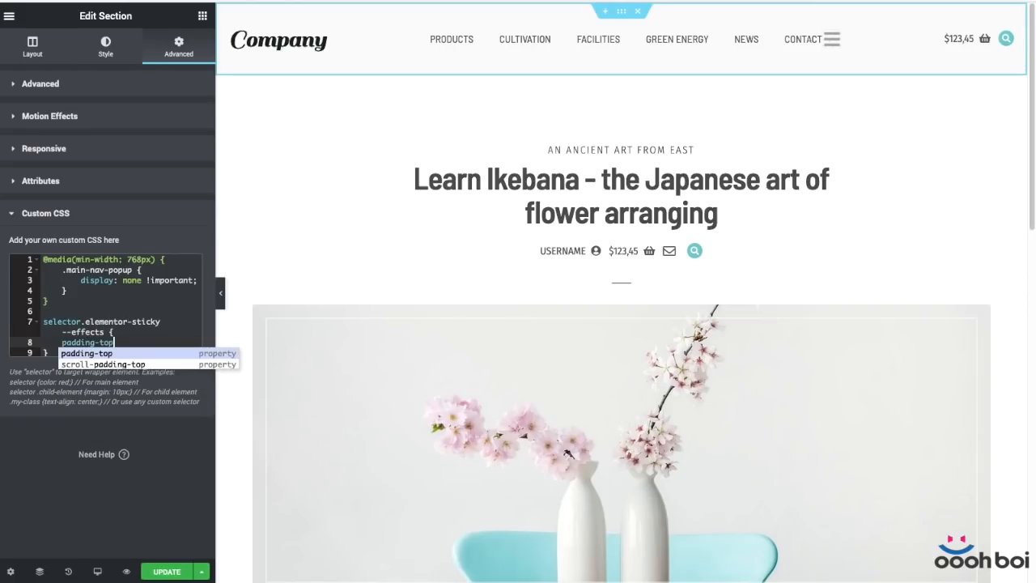
pyautogui.write(': 10px')
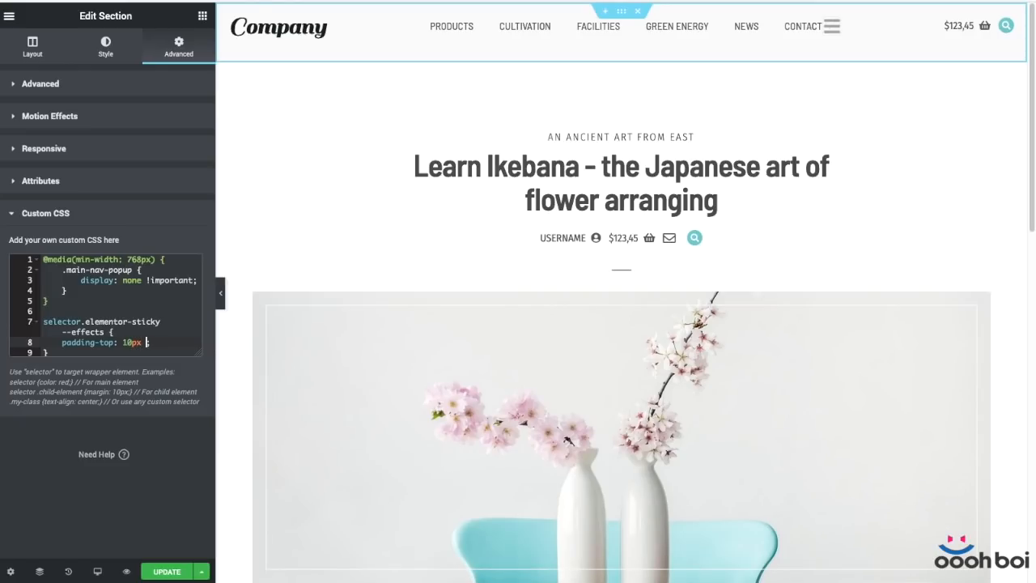
pyautogui.write(' !important;')
pyautogui.press('Return')
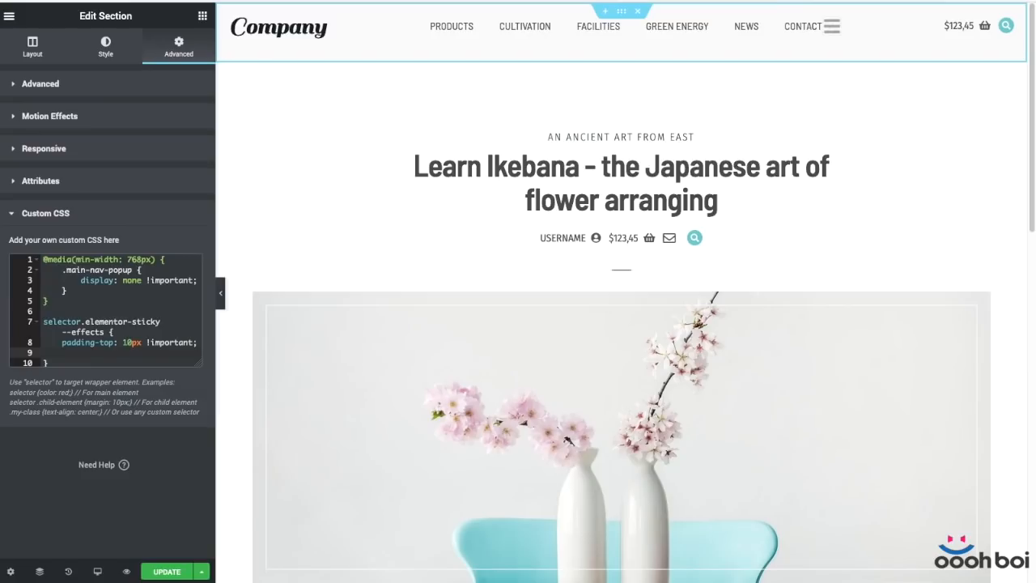
pyautogui.write('padding-bot')
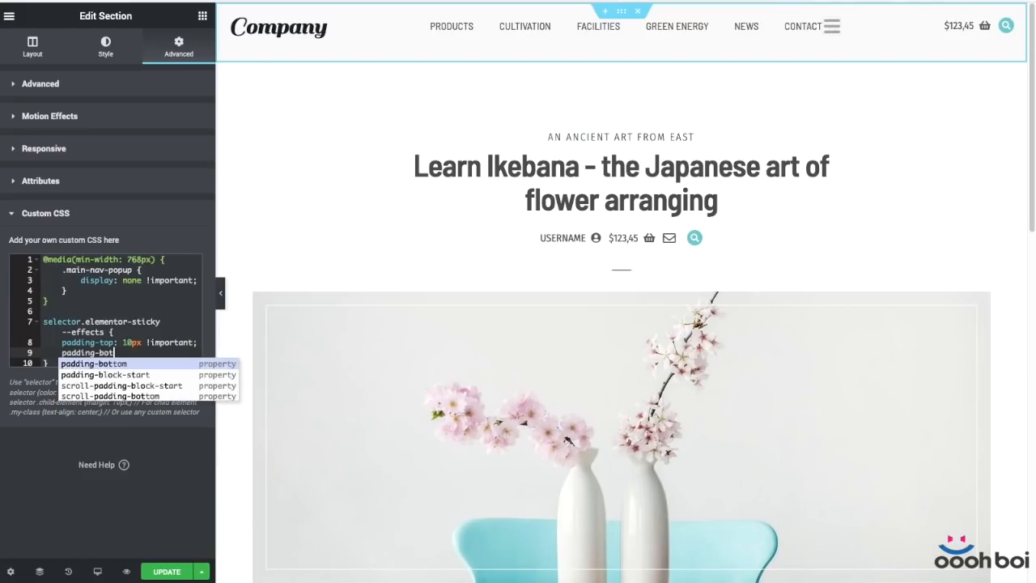
pyautogui.write('tom: ')
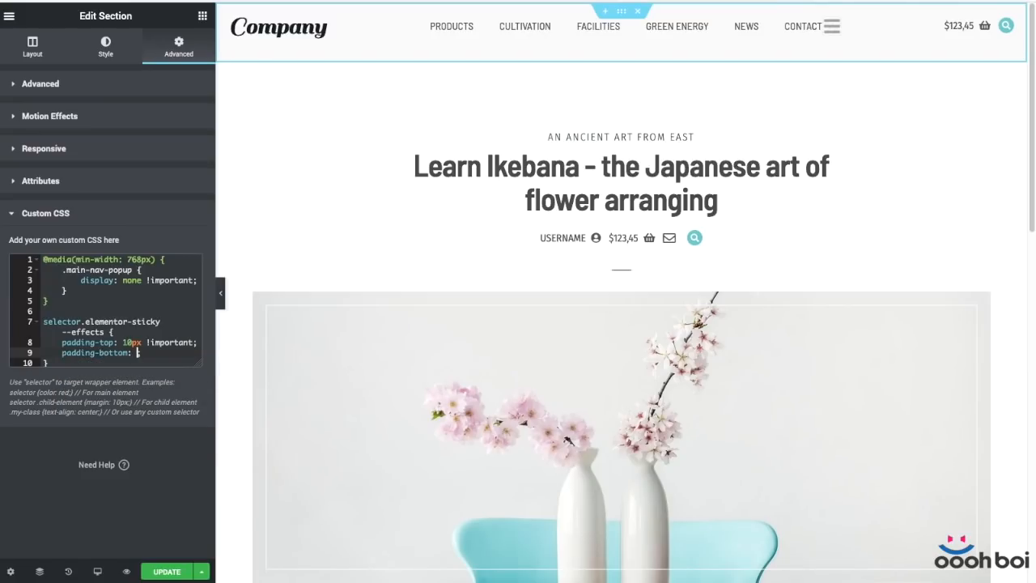
pyautogui.write('10px !important')
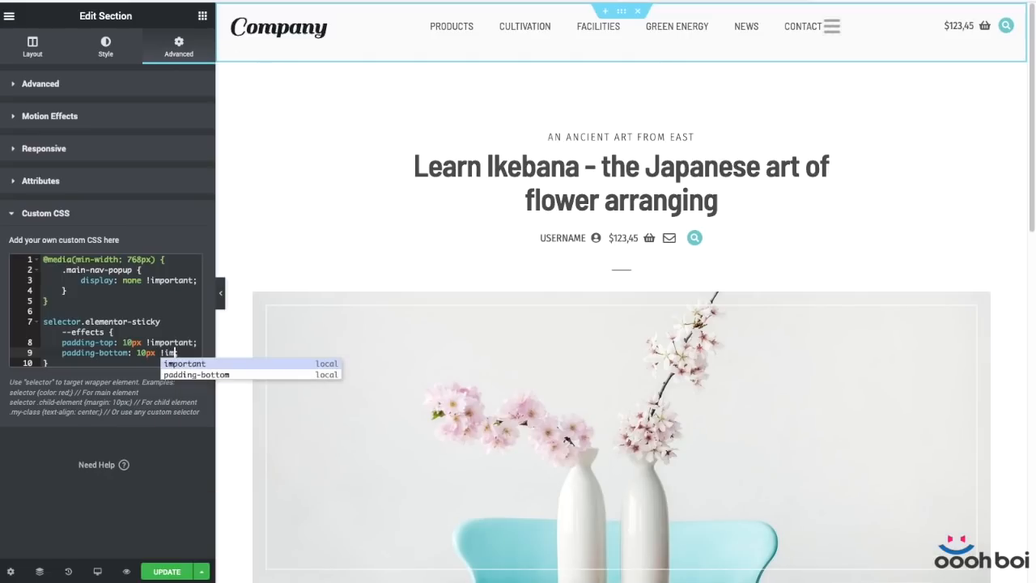
pyautogui.press('Return')
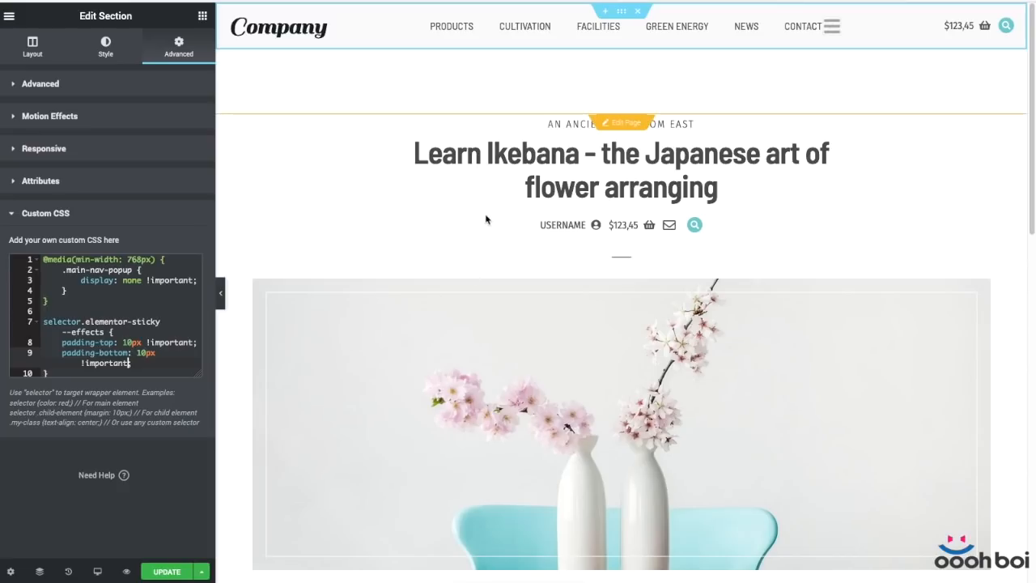
# - Examine the header section's sticky effects offset and how its padding changes while scrolling the page preview
pyautogui.scroll(-1, 500, 211)
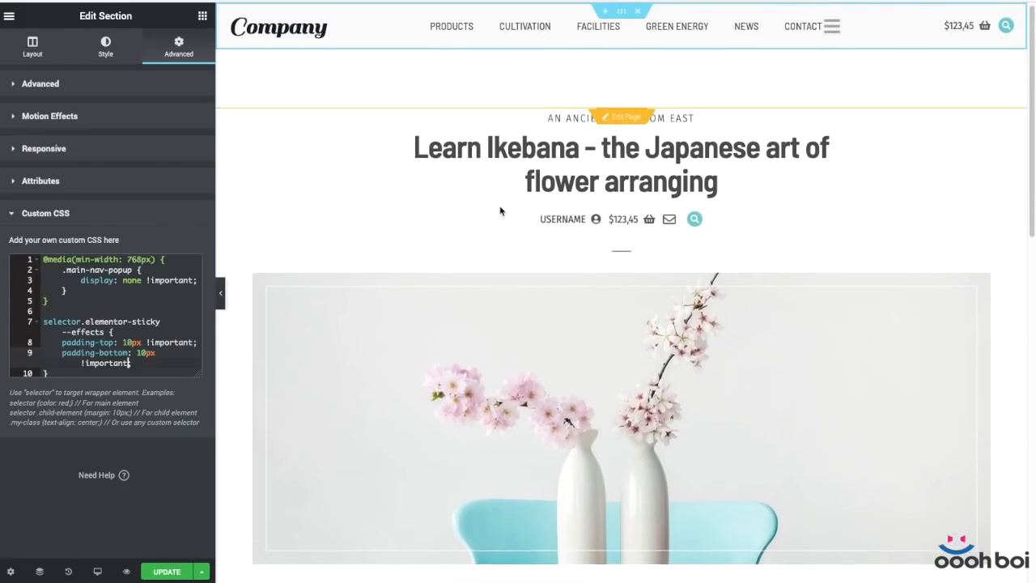
pyautogui.click(147, 115)
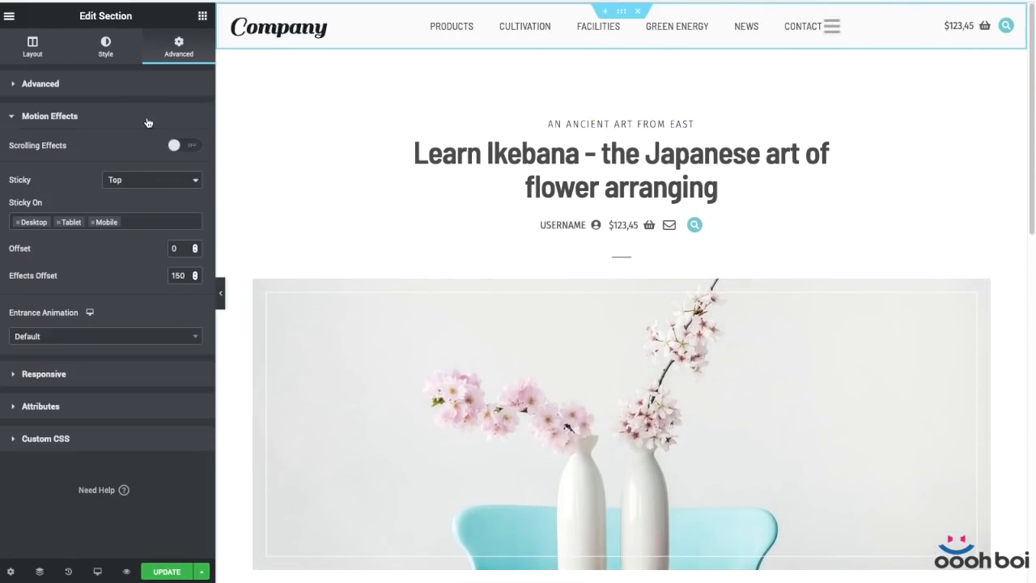
pyautogui.scroll(-5, 509, 227)
pyautogui.scroll(5, 508, 228)
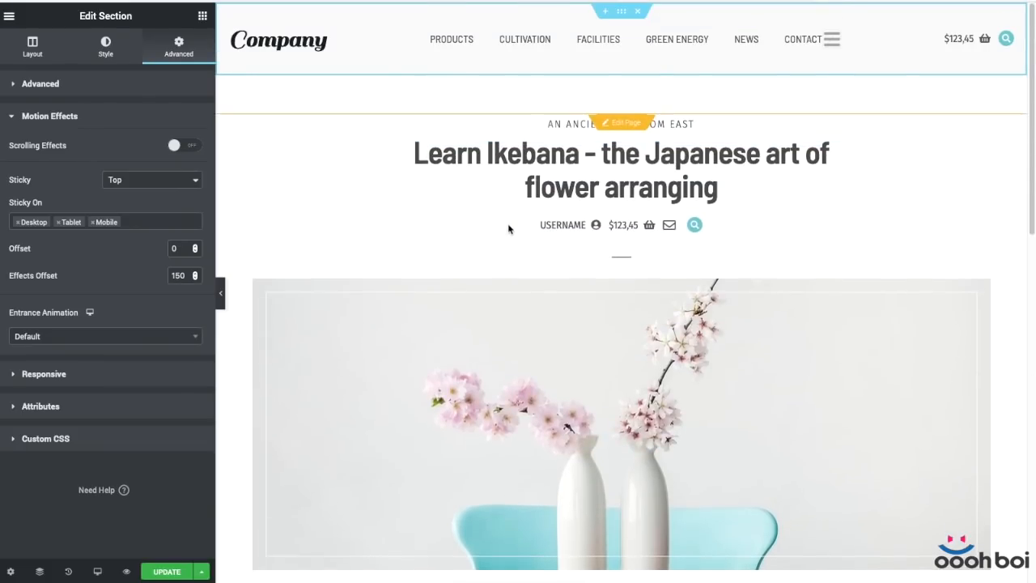
pyautogui.scroll(-5, 509, 228)
pyautogui.scroll(5, 509, 228)
pyautogui.scroll(-1, 510, 228)
pyautogui.scroll(-3, 511, 228)
pyautogui.scroll(4, 512, 225)
pyautogui.scroll(-5, 513, 228)
pyautogui.scroll(5, 514, 229)
pyautogui.scroll(-5, 515, 228)
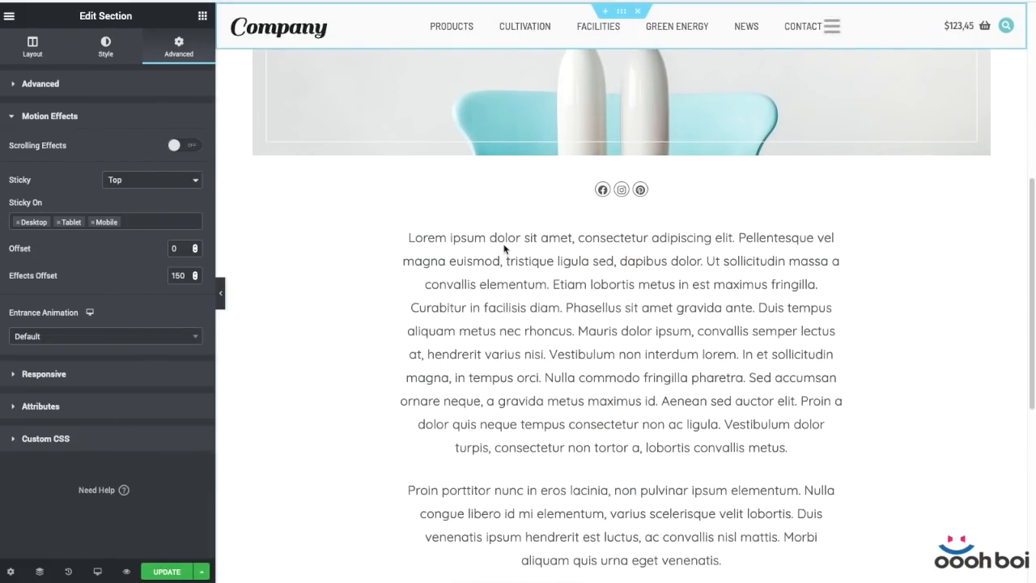
pyautogui.scroll(5, 428, 259)
# - Add a selector rule containing transition: all 0.25s ease-in-out !important; at the end of the header section's custom CSS
pyautogui.click(88, 438)
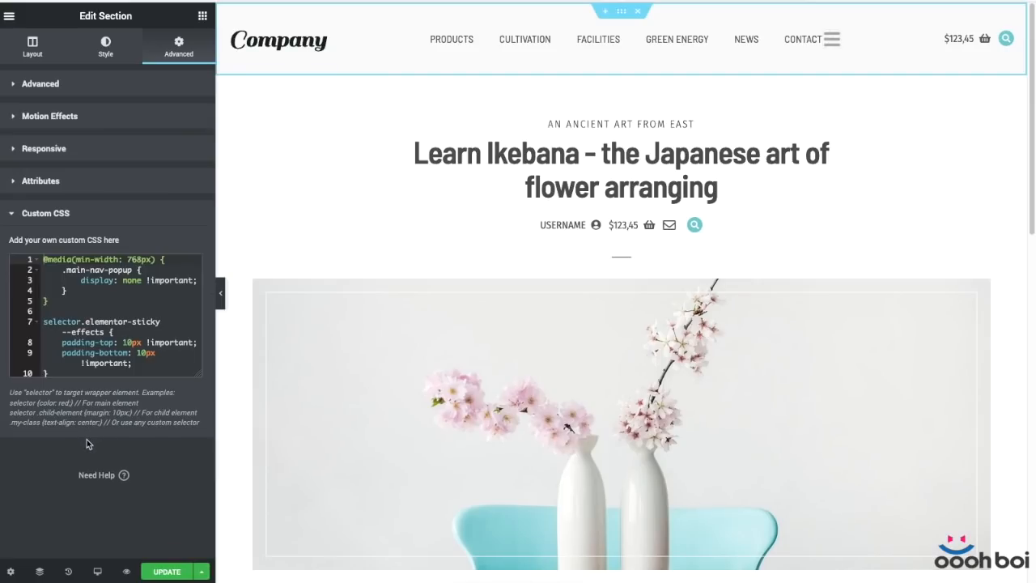
pyautogui.click(63, 370)
pyautogui.press('Return')
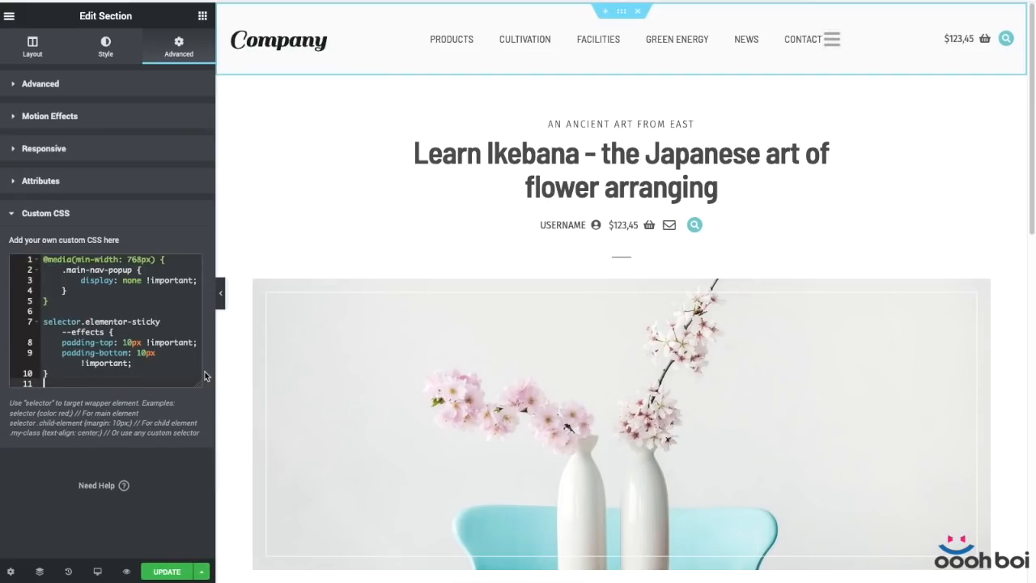
pyautogui.press('Return')
pyautogui.write('selector')
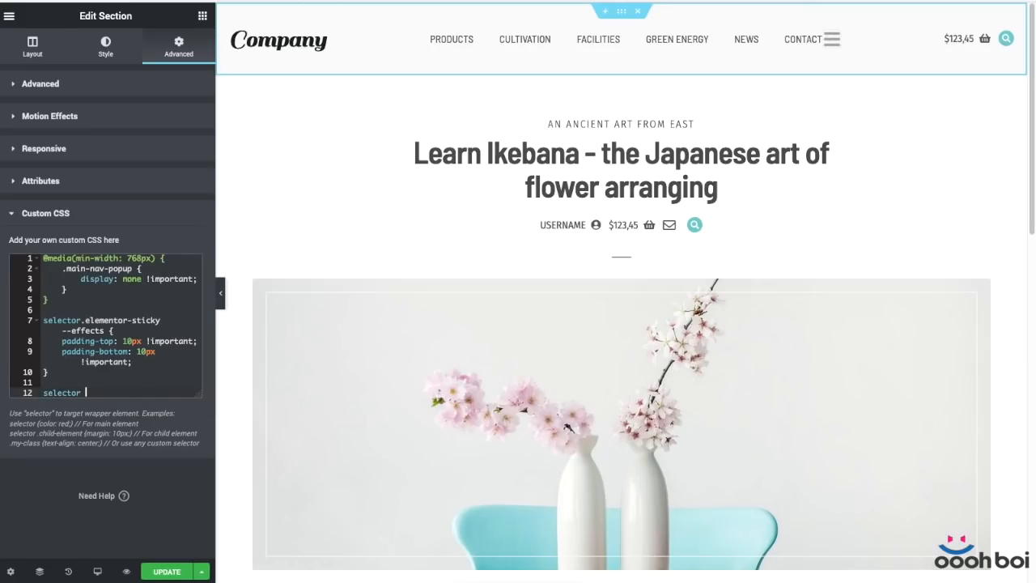
pyautogui.write(' {')
pyautogui.press('Return')
pyautogui.write('tra')
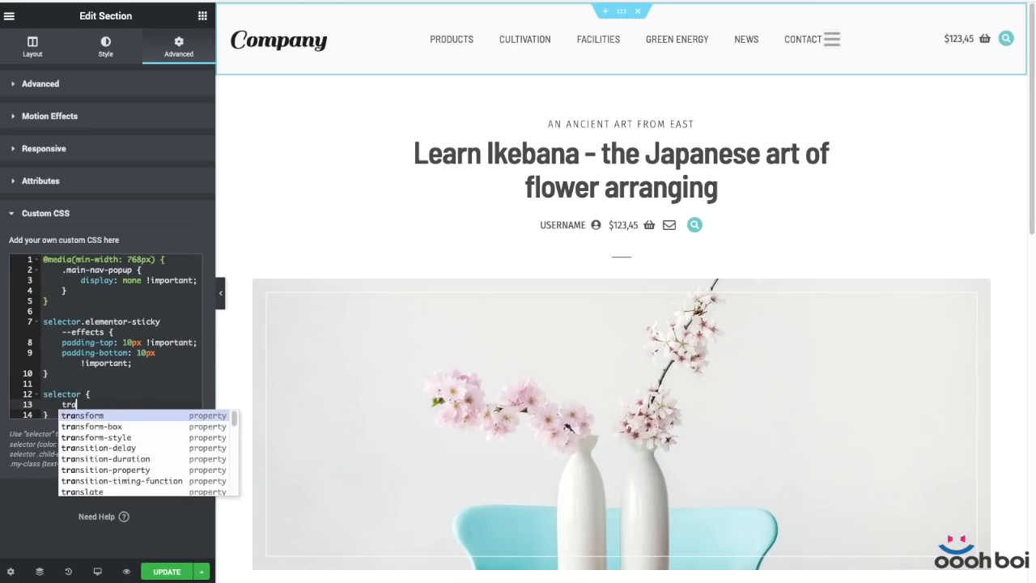
pyautogui.write('nsition: ')
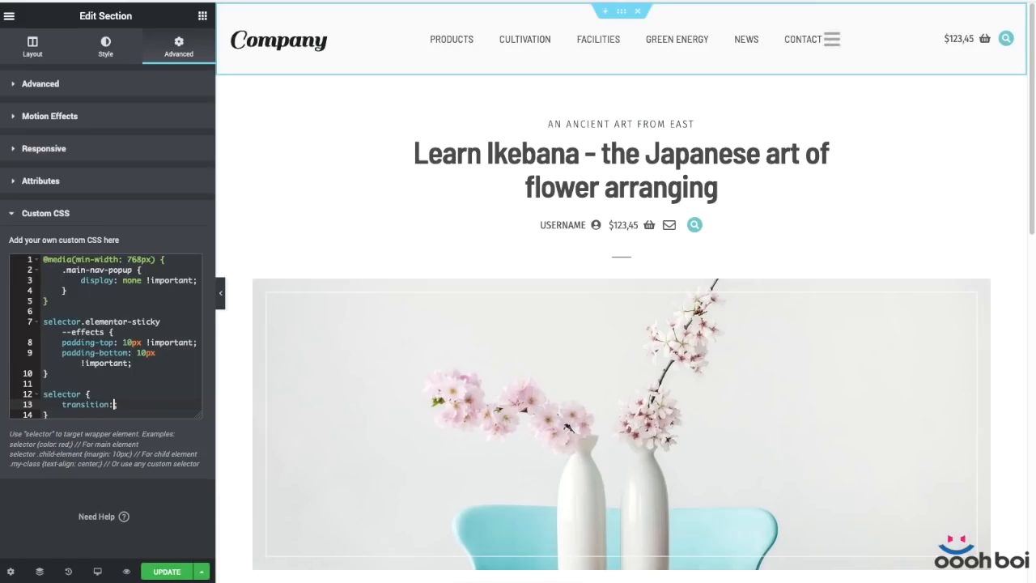
pyautogui.write('all 0.25s ease-in-out !important')
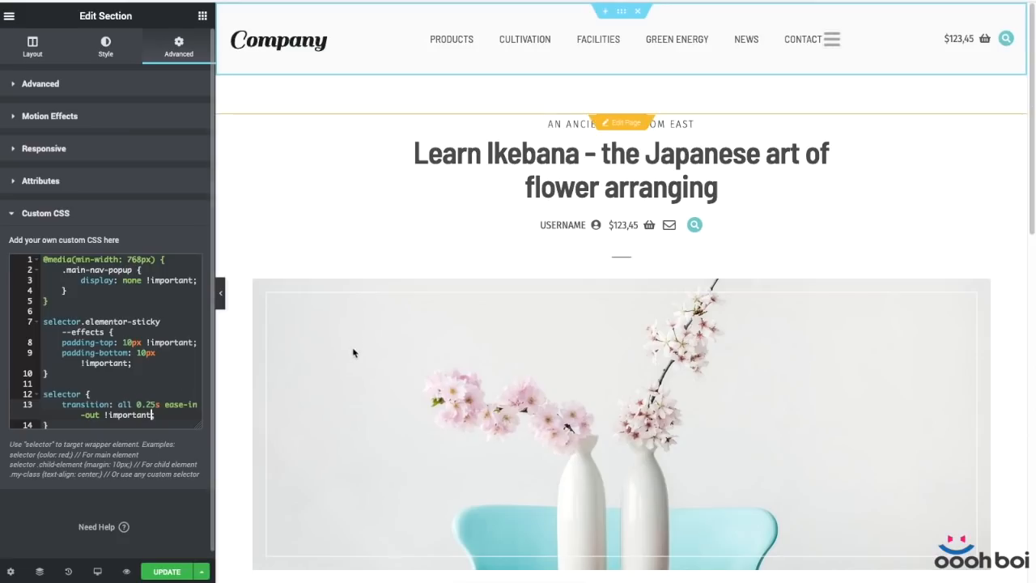
# - Check the header's transition between its normal and sticky states by scrolling the page preview repeatedly
pyautogui.scroll(-3, 776, 384)
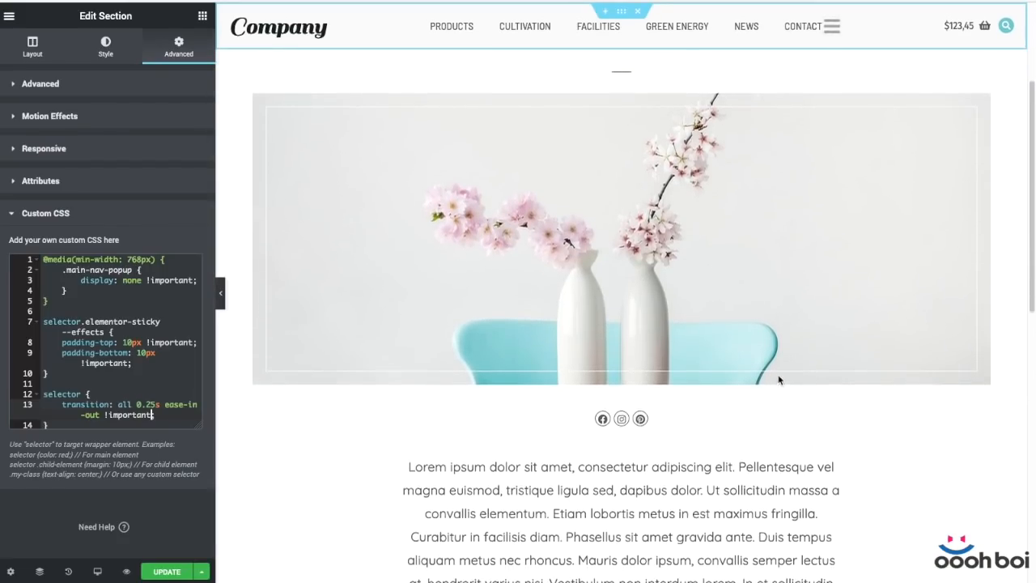
pyautogui.scroll(3, 778, 378)
pyautogui.scroll(-3, 779, 374)
pyautogui.scroll(3, 779, 374)
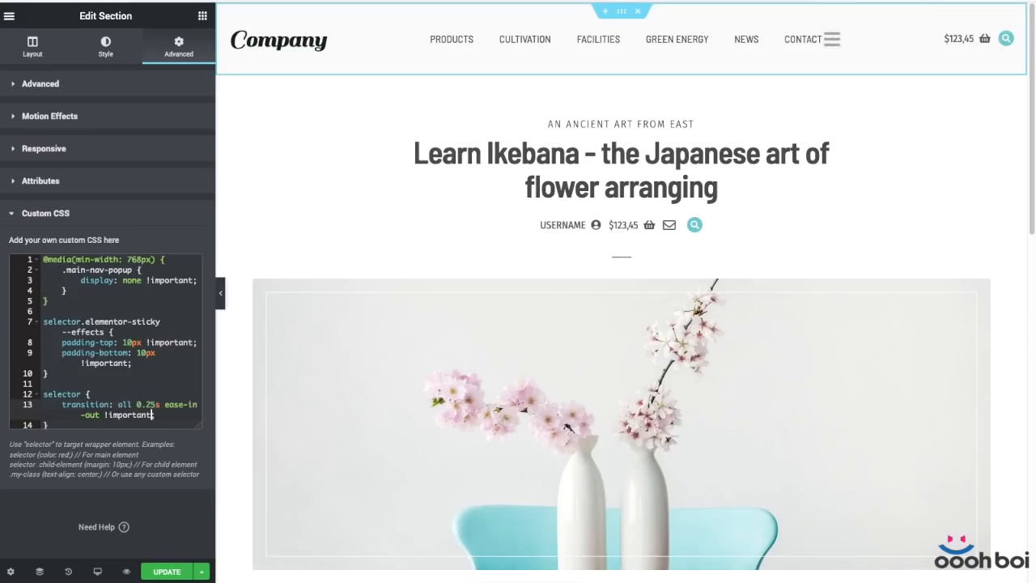
pyautogui.scroll(-2, 617, 418)
pyautogui.scroll(2, 617, 418)
pyautogui.scroll(-3, 616, 416)
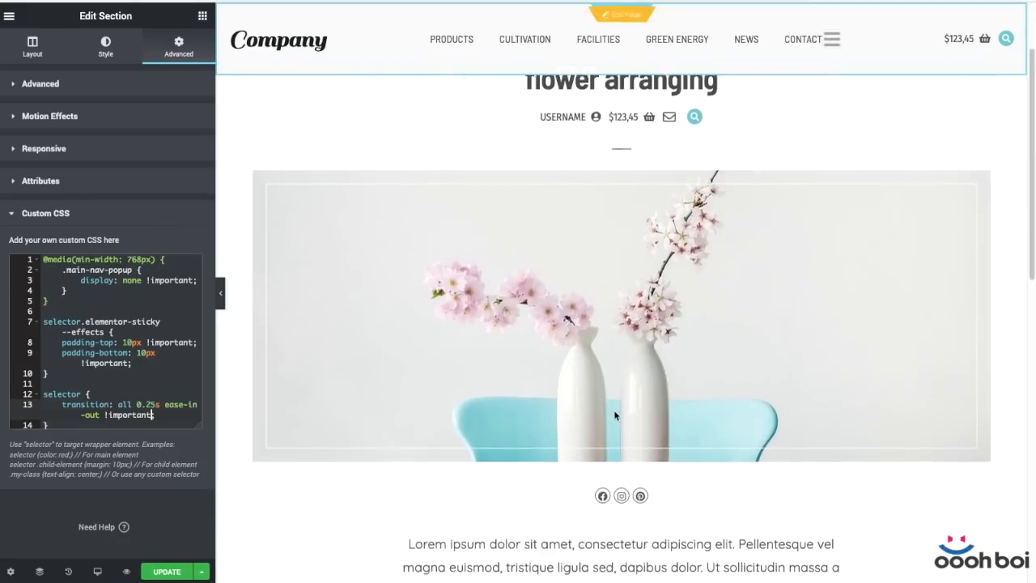
pyautogui.scroll(2, 615, 414)
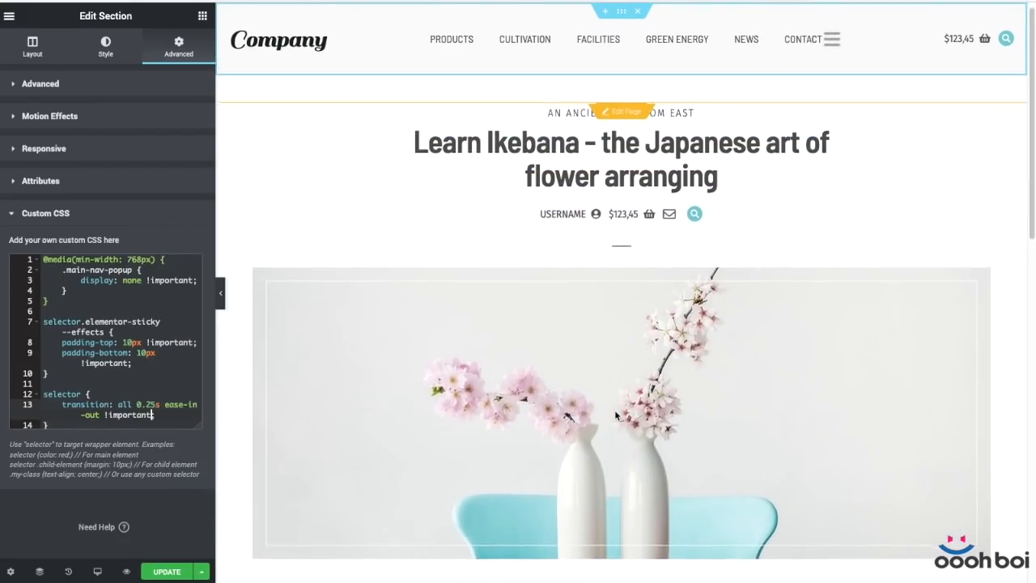
pyautogui.scroll(-1, 616, 414)
pyautogui.scroll(1, 616, 414)
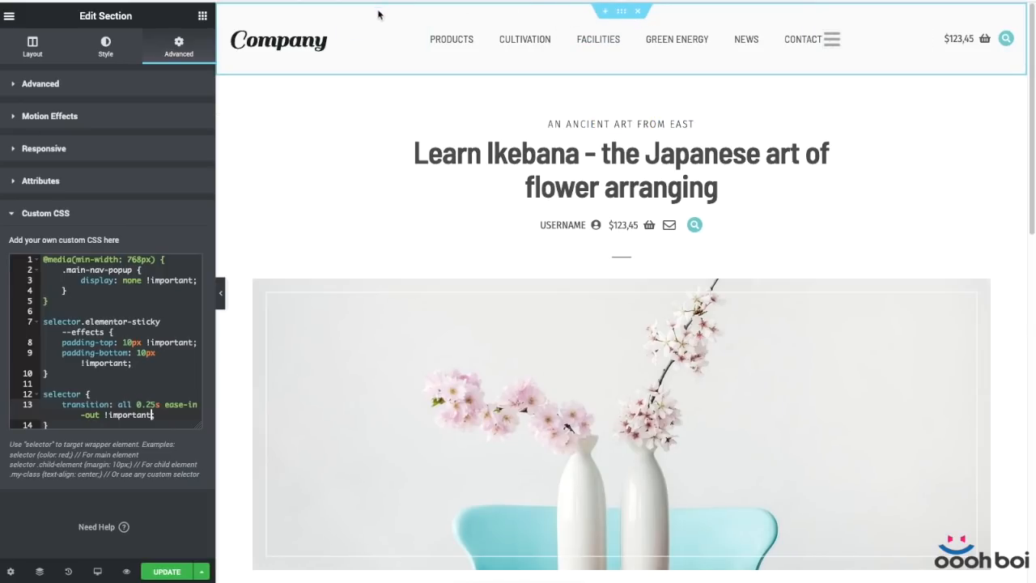
# - Assign the CSS class my-logo to the Company logo heading in the header
pyautogui.click(325, 38)
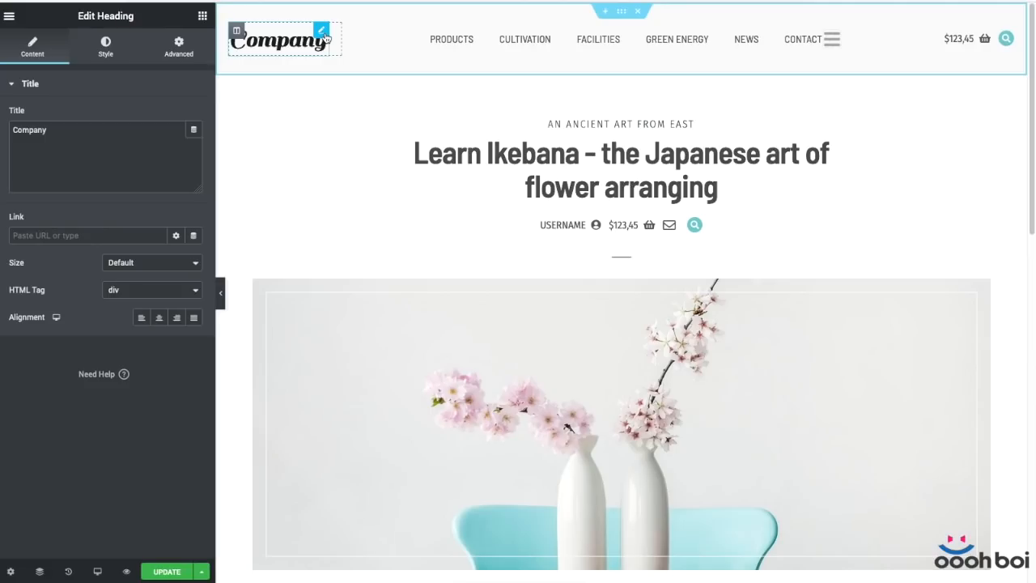
pyautogui.click(187, 53)
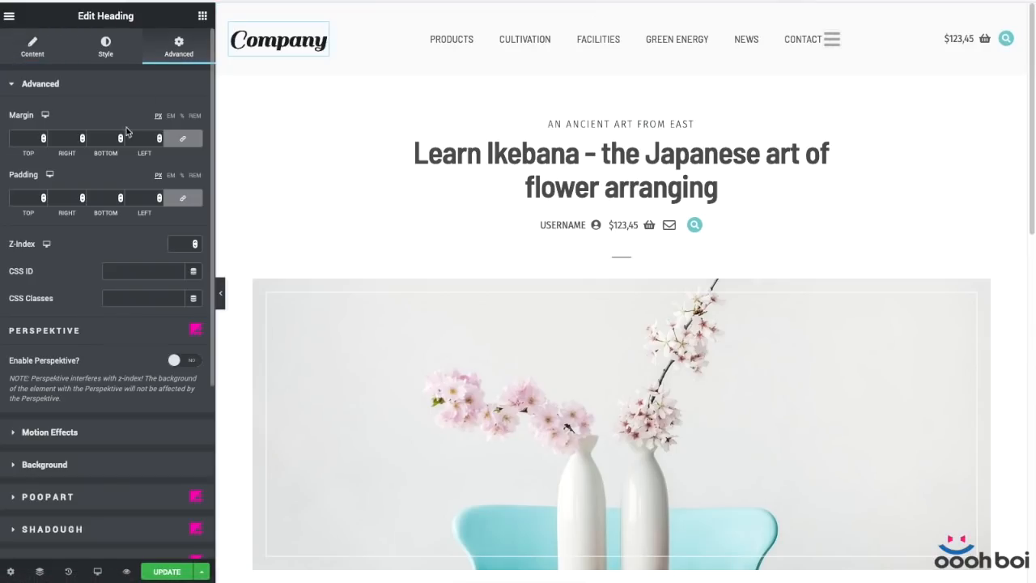
pyautogui.click(134, 298)
pyautogui.write('my-logo')
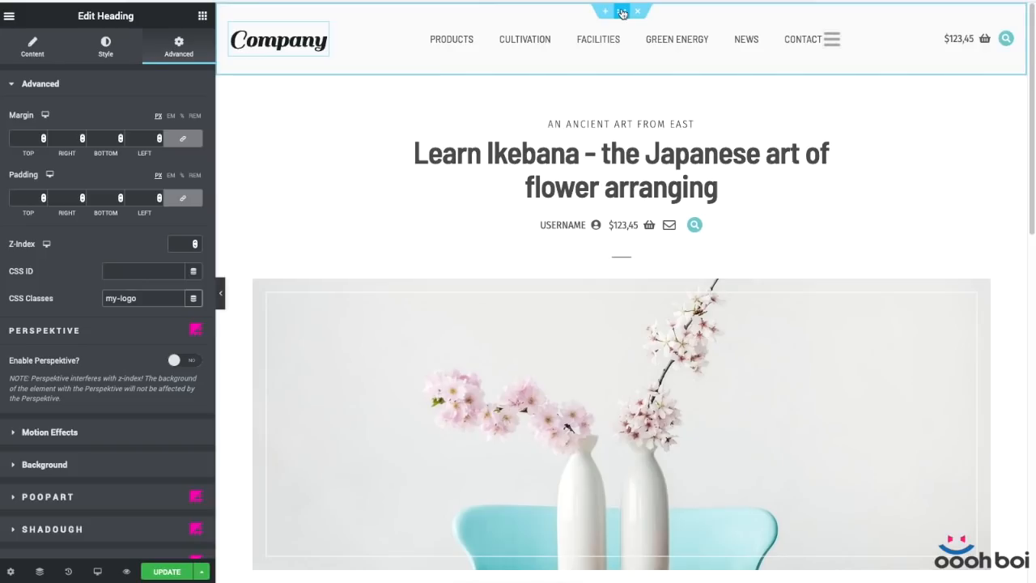
# - Add an empty selector.elementor-sticky--effects .my-logo rule at the end of the header section's custom CSS
pyautogui.click(623, 12)
pyautogui.click(113, 424)
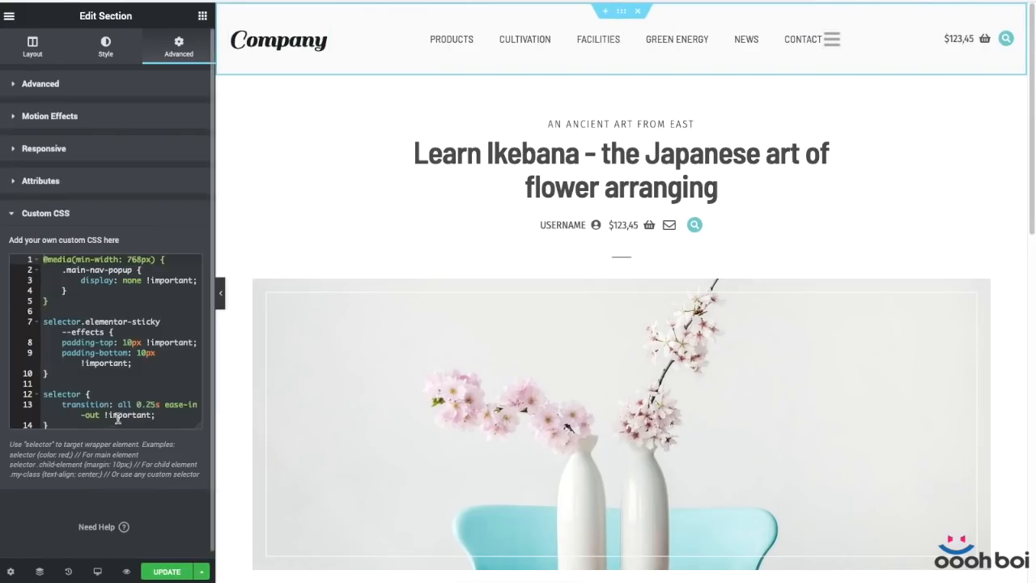
pyautogui.click(55, 426)
pyautogui.press('Return')
pyautogui.press('Return')
pyautogui.write('s')
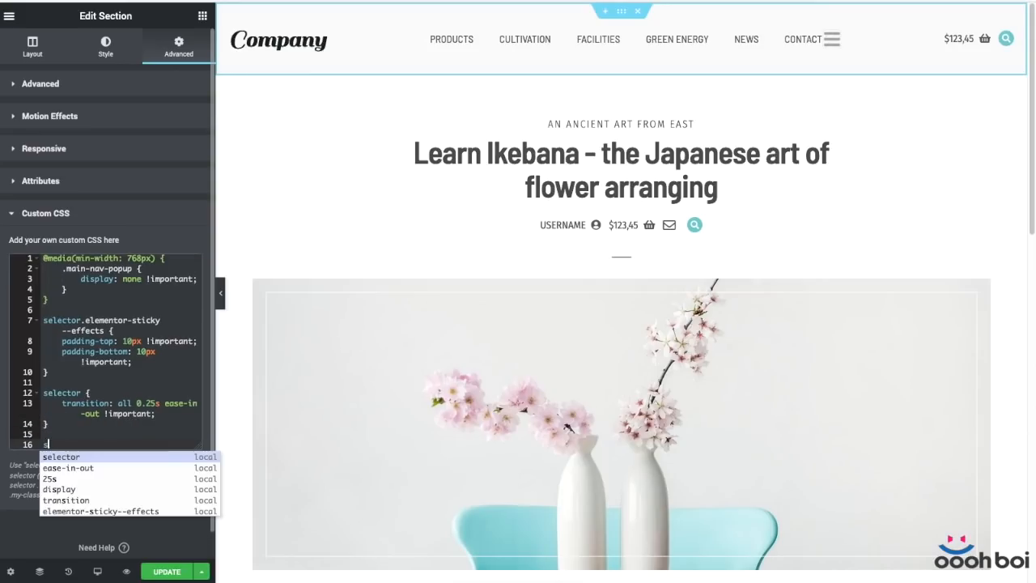
pyautogui.write('elector')
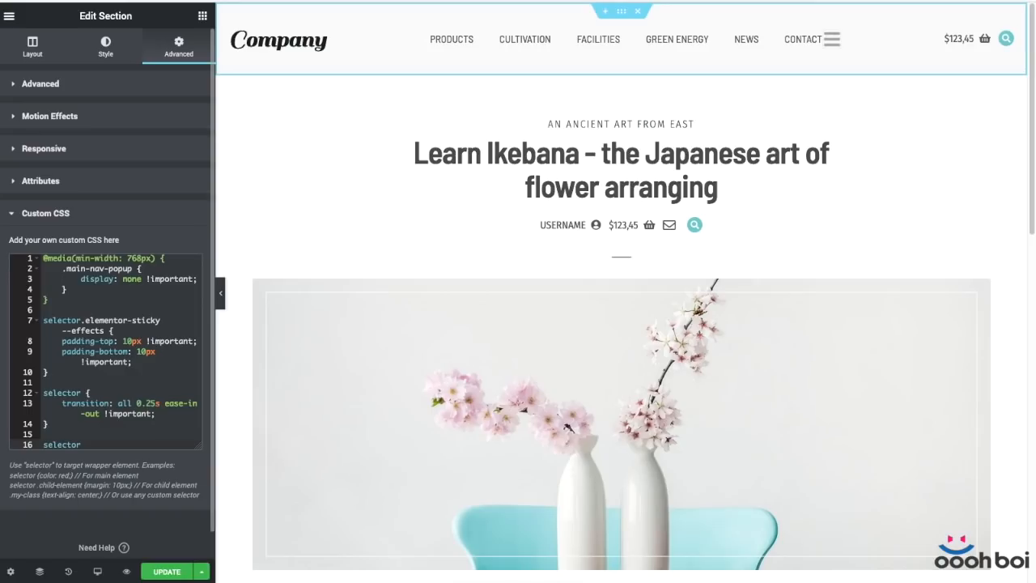
pyautogui.write('.elementor-sticky--effects')
pyautogui.write('.my-')
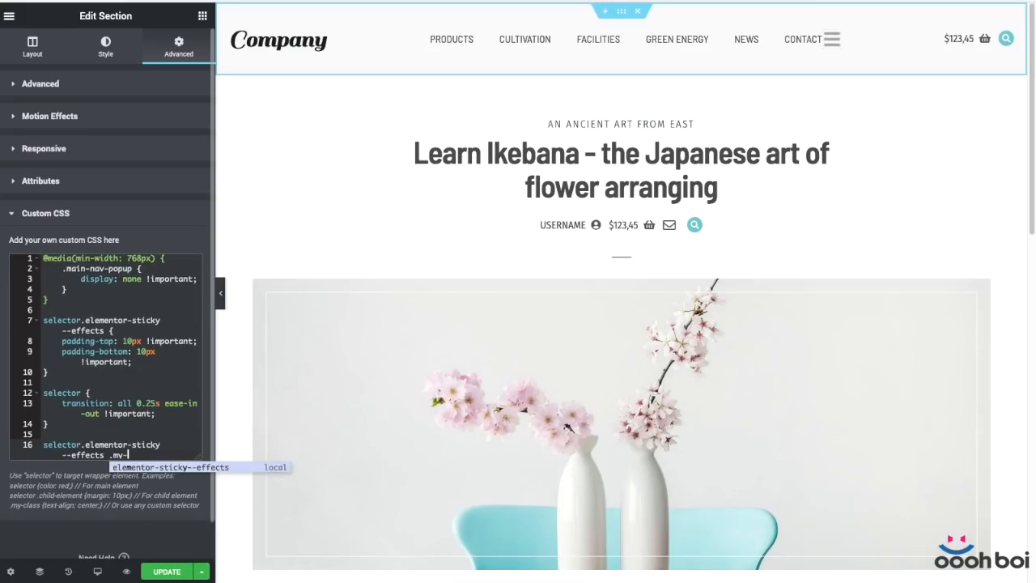
pyautogui.write('logo {')
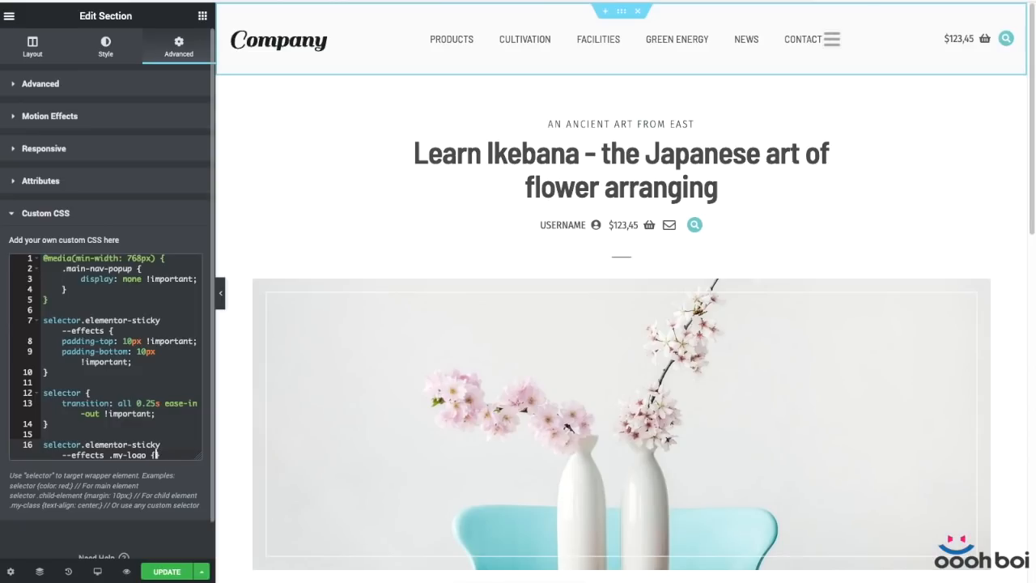
# - Add transform: scale(0.8, 0.8); to the sticky .my-logo rule and check the logo by scrolling the page preview
pyautogui.press('Return')
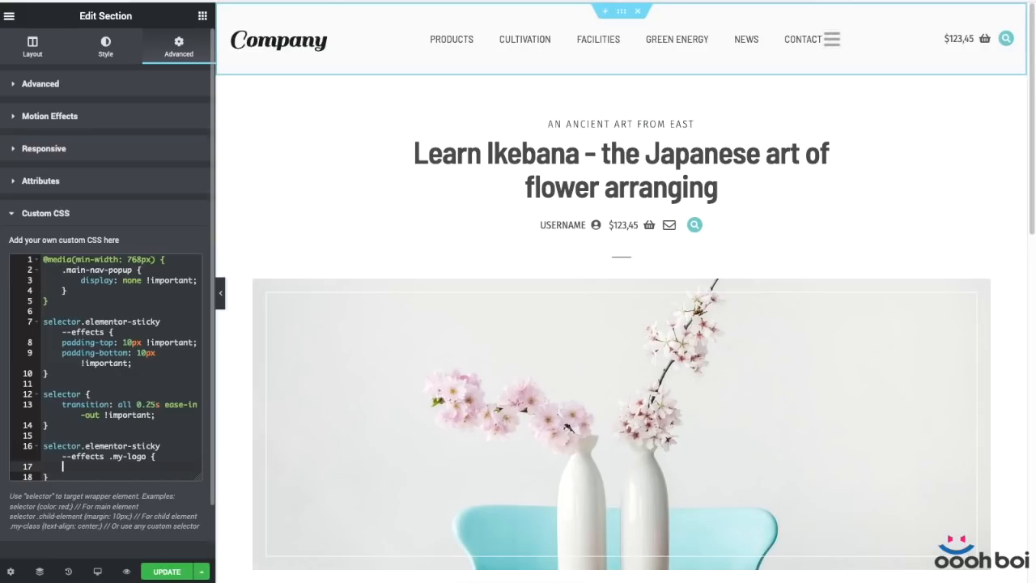
pyautogui.write('trans')
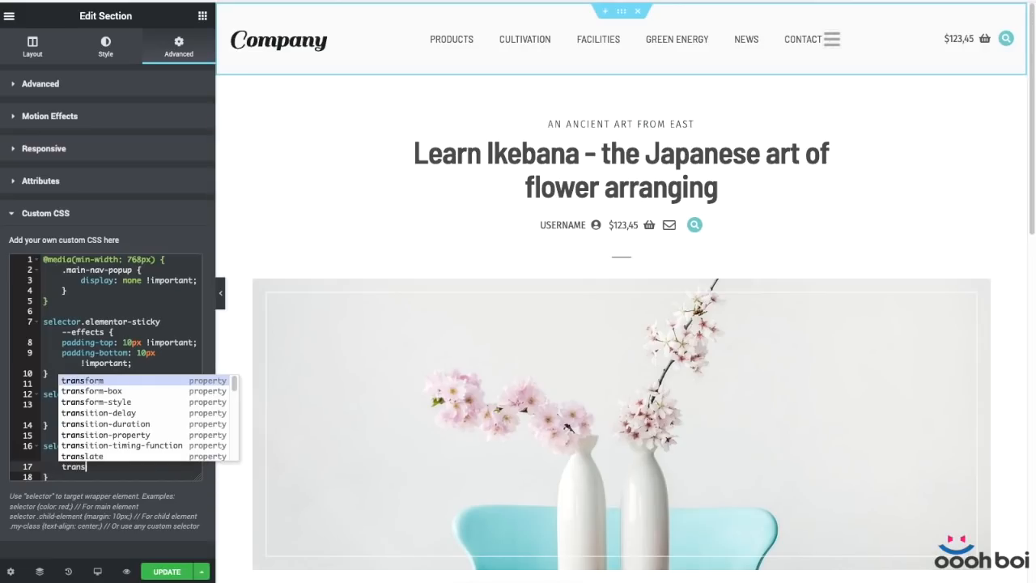
pyautogui.write('form: scale(')
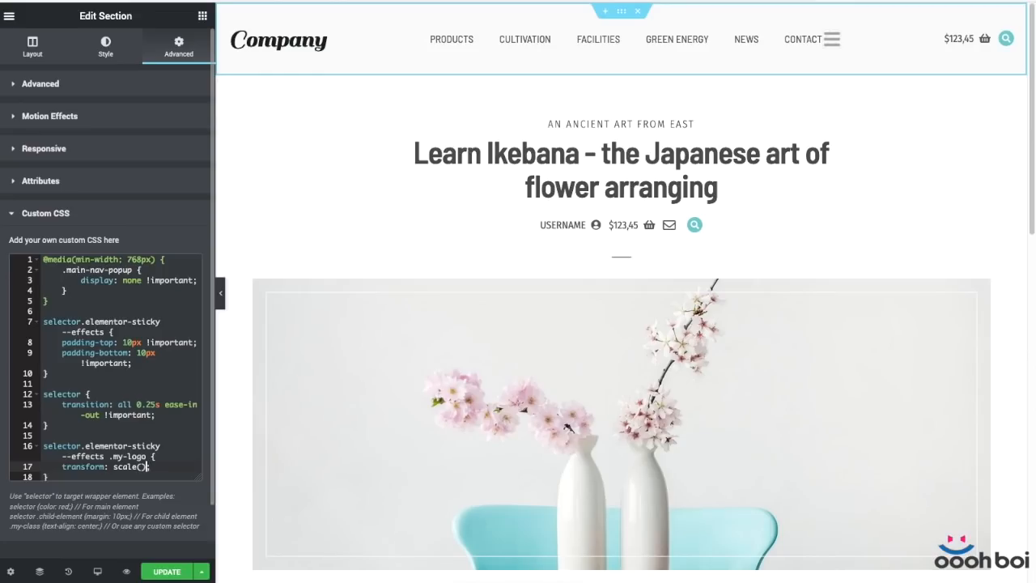
pyautogui.write('0')
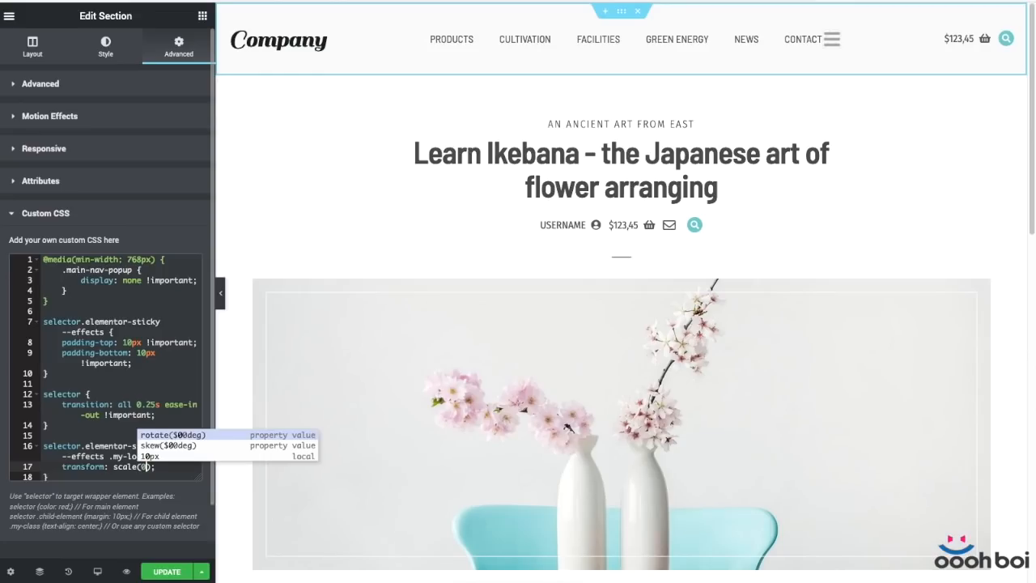
pyautogui.write('.8,')
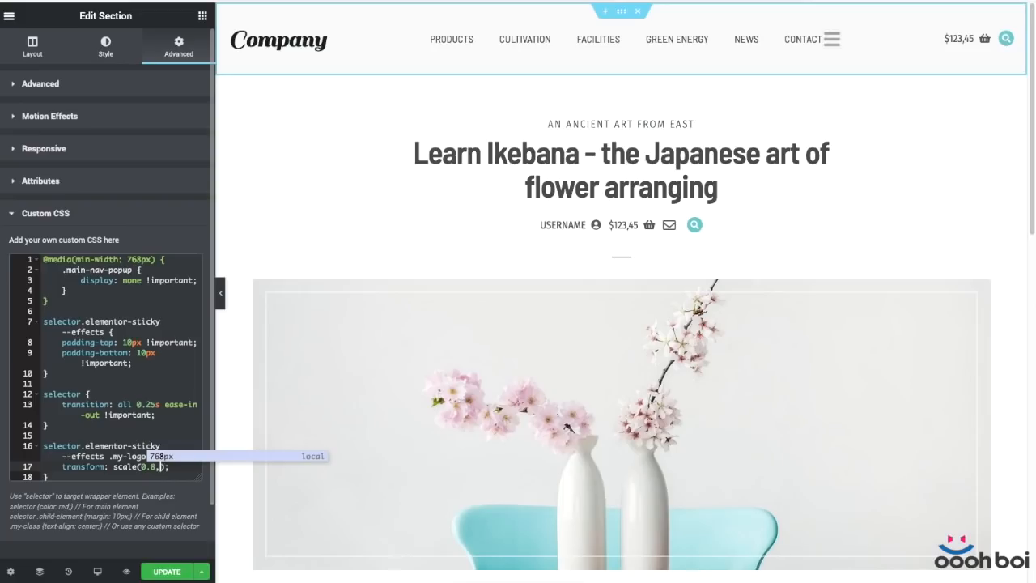
pyautogui.write(' 0.8')
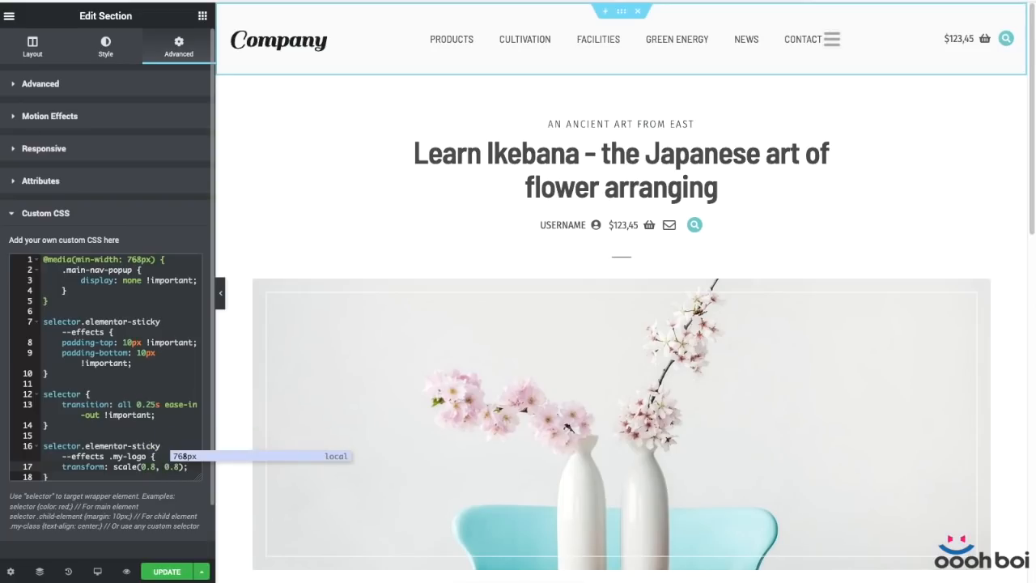
pyautogui.scroll(-1, 72, 407)
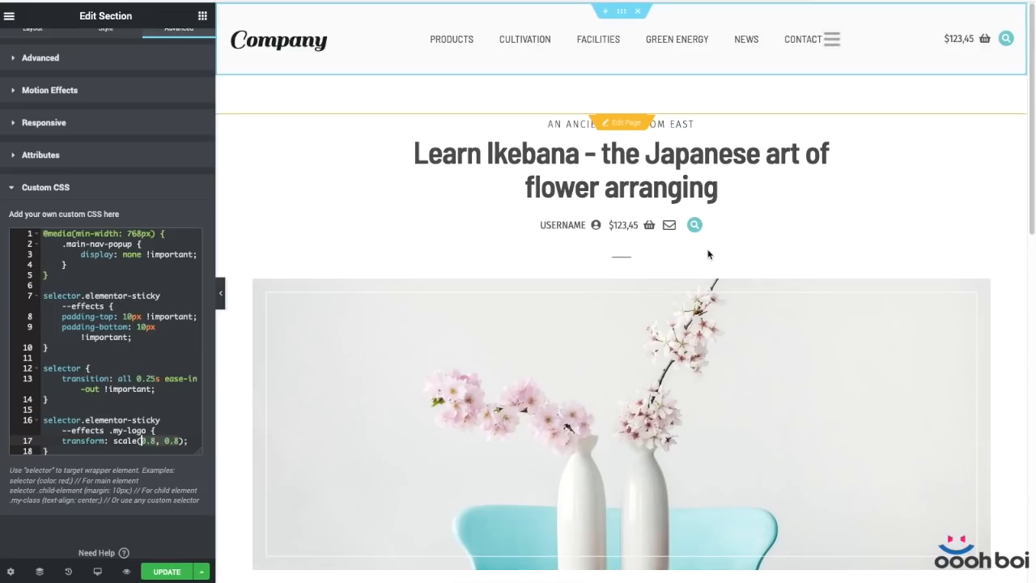
pyautogui.scroll(-3, 708, 253)
pyautogui.scroll(3, 708, 253)
pyautogui.scroll(-2, 709, 254)
pyautogui.scroll(2, 708, 253)
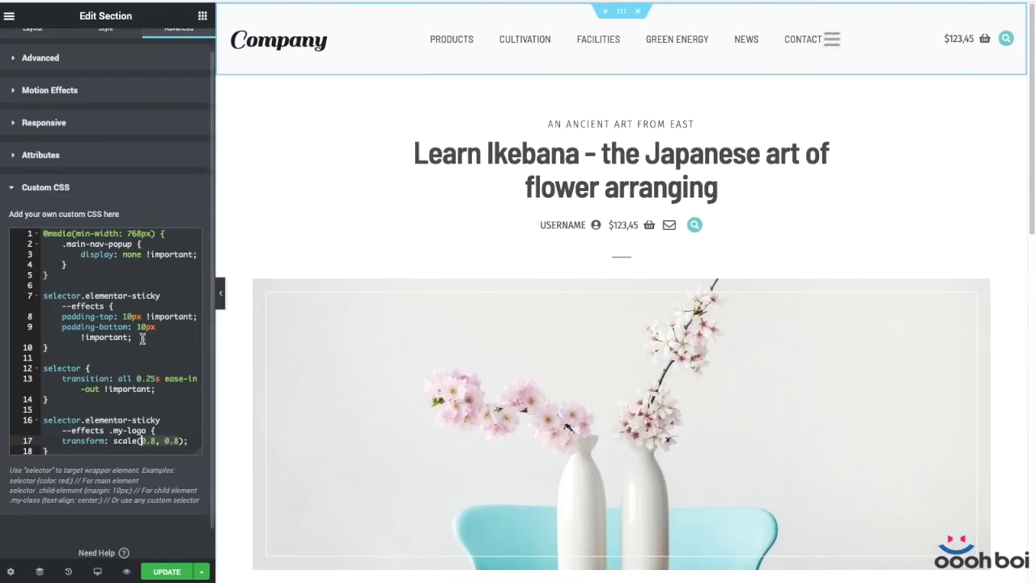
# - Extend the selector of the transition rule to selector, selector .my-logo so that it also covers the logo
pyautogui.click(82, 368)
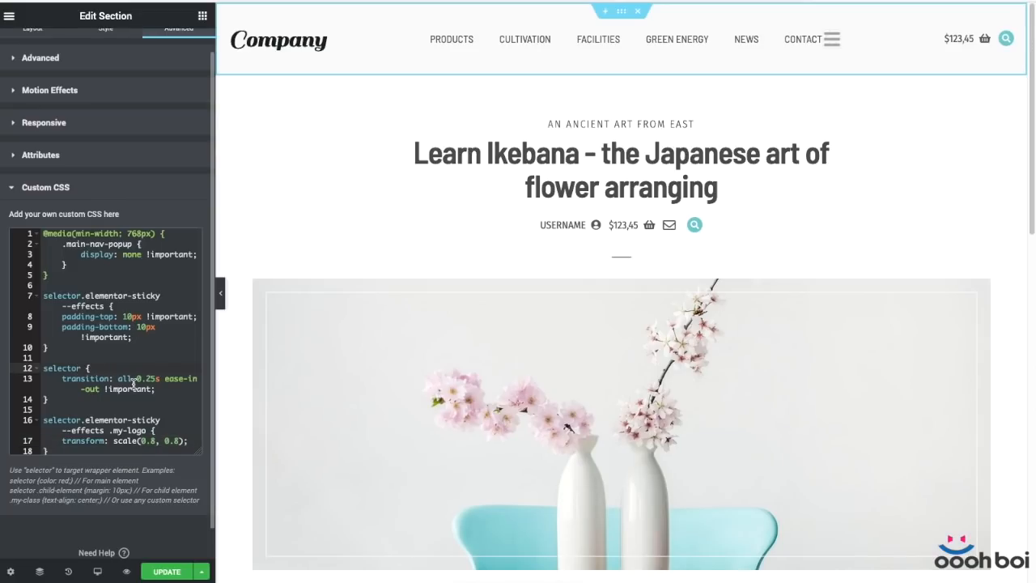
pyautogui.write(', selector')
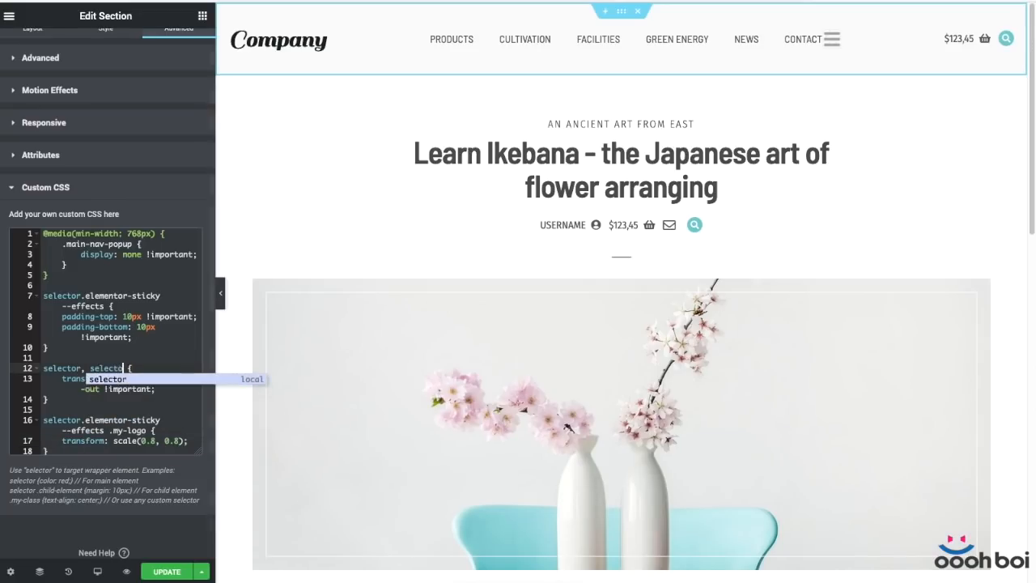
pyautogui.write(' .')
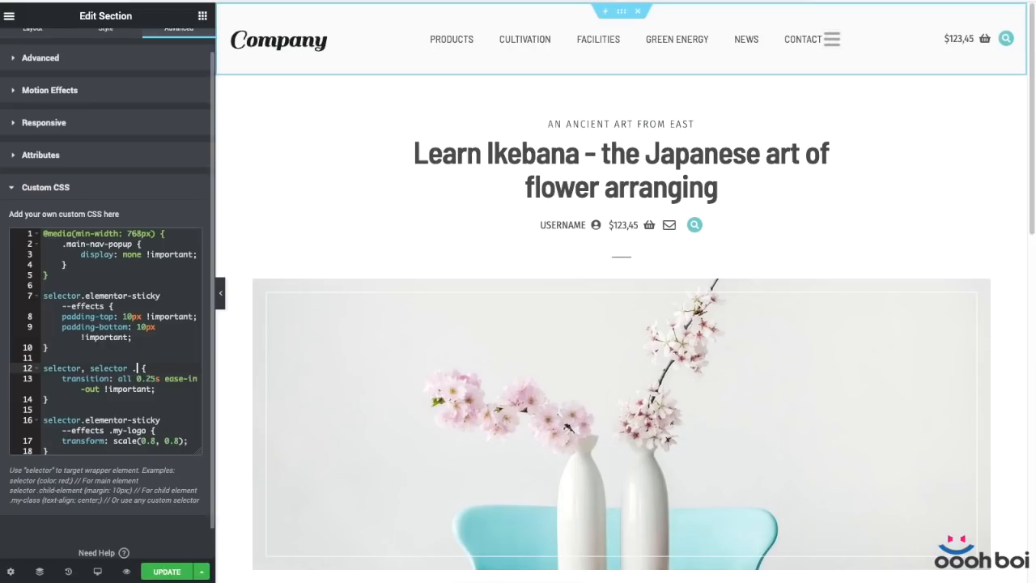
pyautogui.write('my-log')
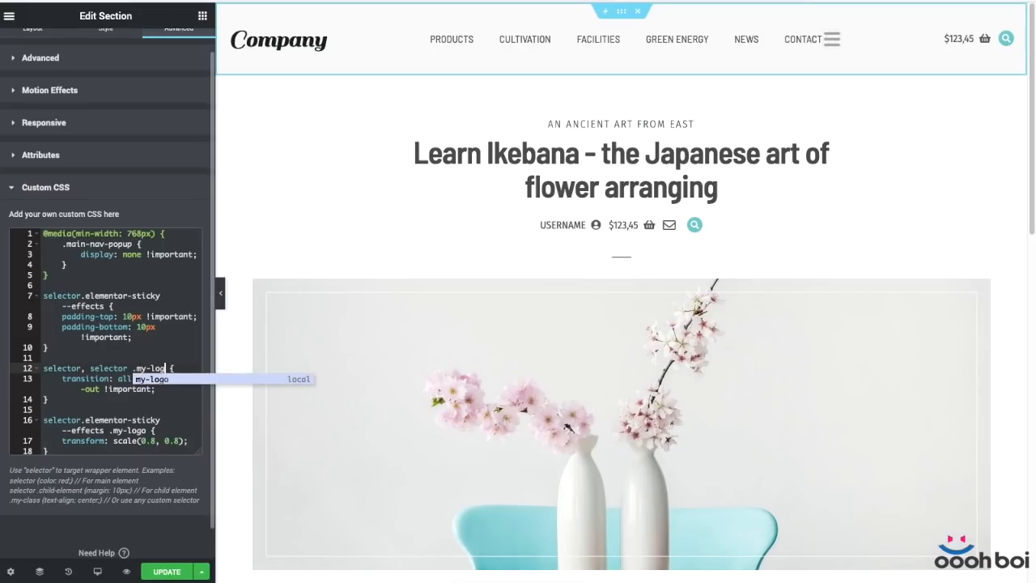
pyautogui.write('o')
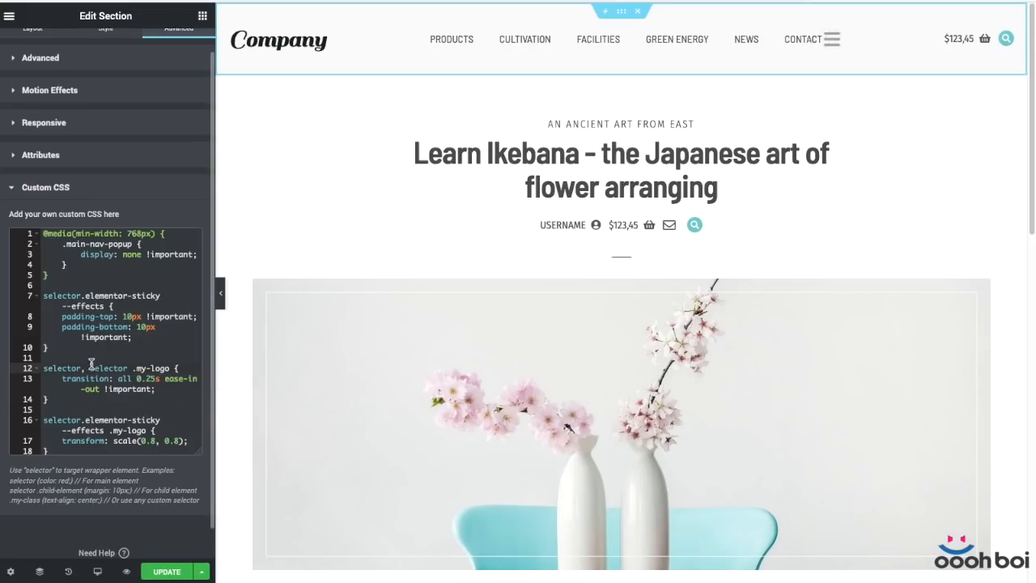
# - Examine how the logo and header animate between normal and sticky states by scrolling the page preview up and down
pyautogui.scroll(-5, 519, 369)
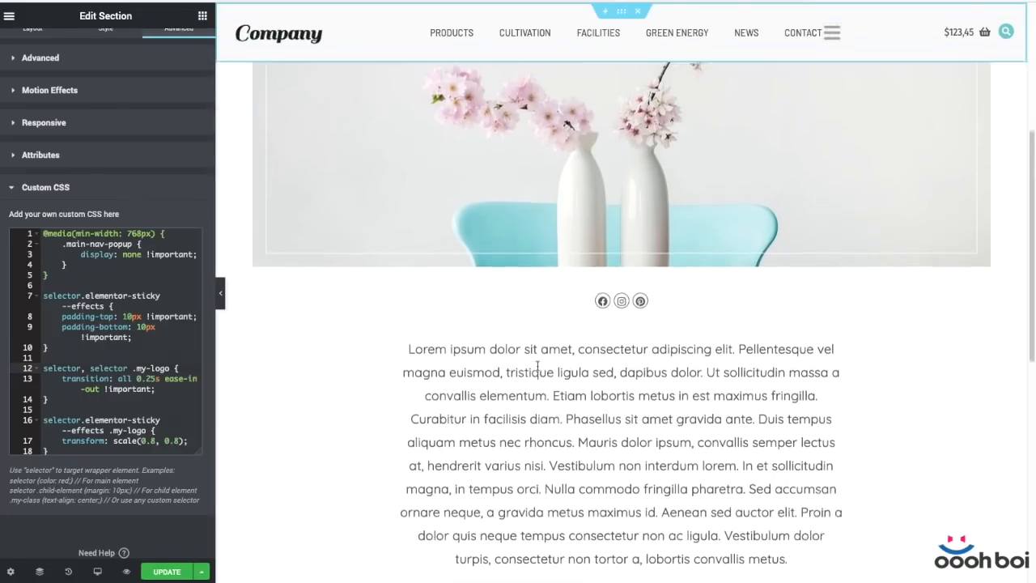
pyautogui.scroll(5, 519, 370)
pyautogui.scroll(-2, 416, 365)
pyautogui.scroll(2, 416, 365)
pyautogui.scroll(-2, 418, 367)
pyautogui.scroll(-3, 418, 365)
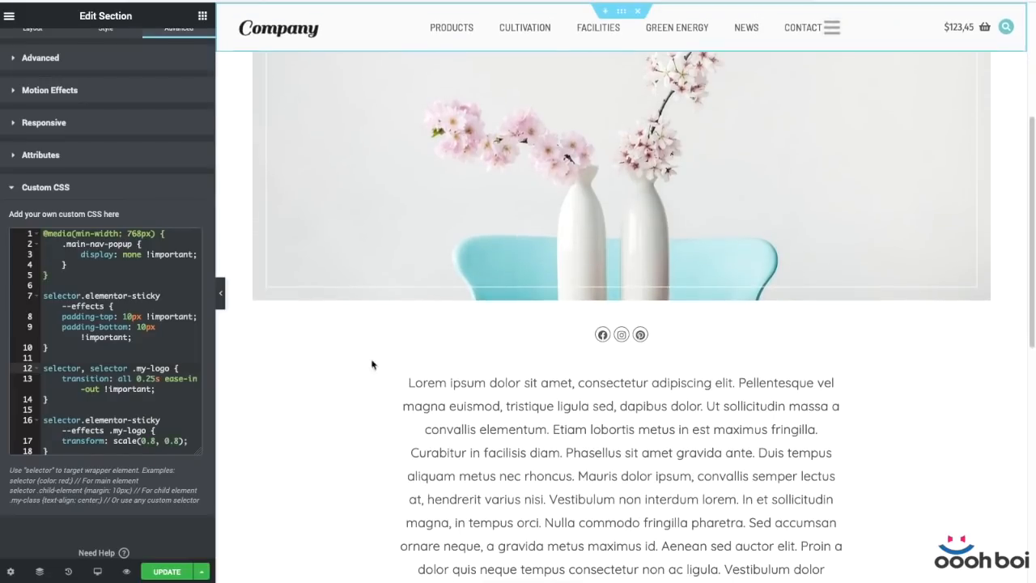
pyautogui.click(85, 367)
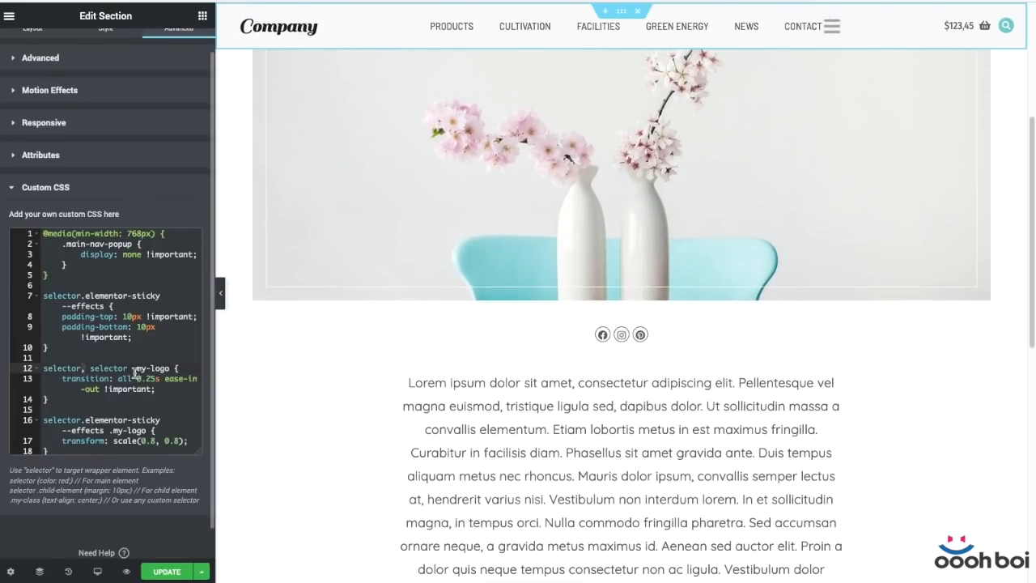
pyautogui.click(75, 371)
pyautogui.click(89, 378)
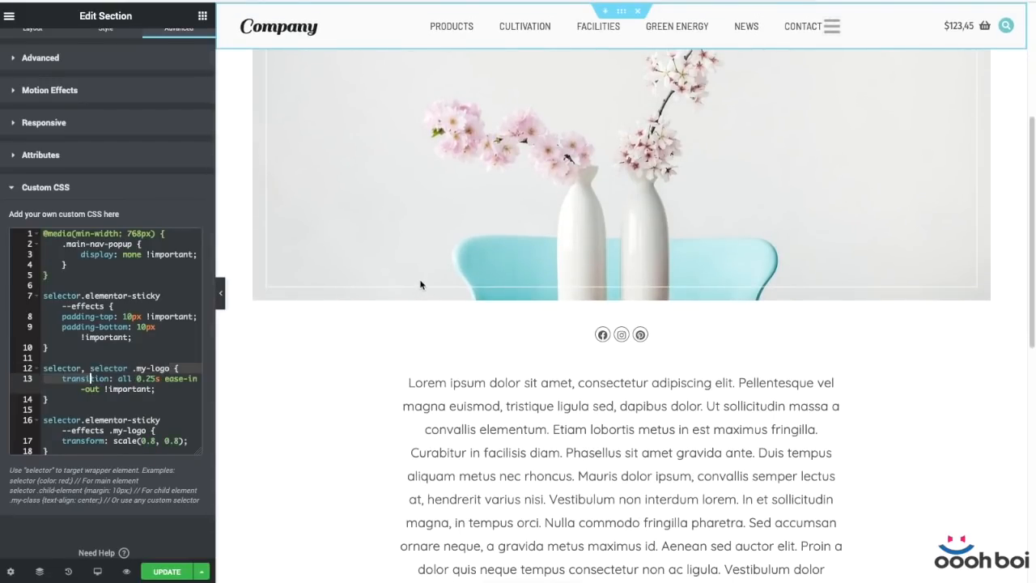
pyautogui.scroll(4, 420, 279)
pyautogui.scroll(-4, 424, 284)
pyautogui.scroll(4, 427, 280)
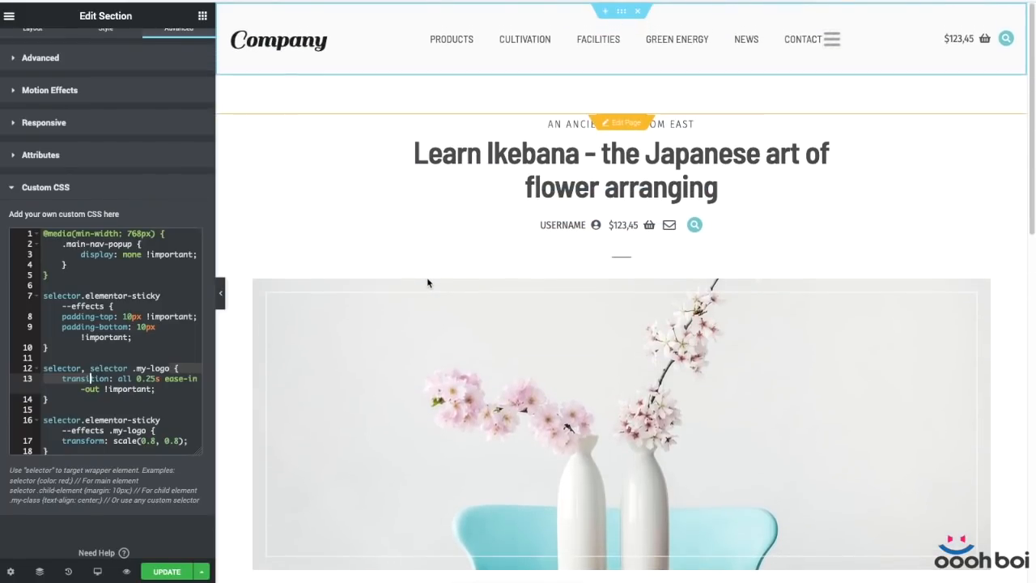
pyautogui.scroll(-4, 427, 280)
pyautogui.scroll(4, 432, 277)
pyautogui.scroll(-5, 432, 278)
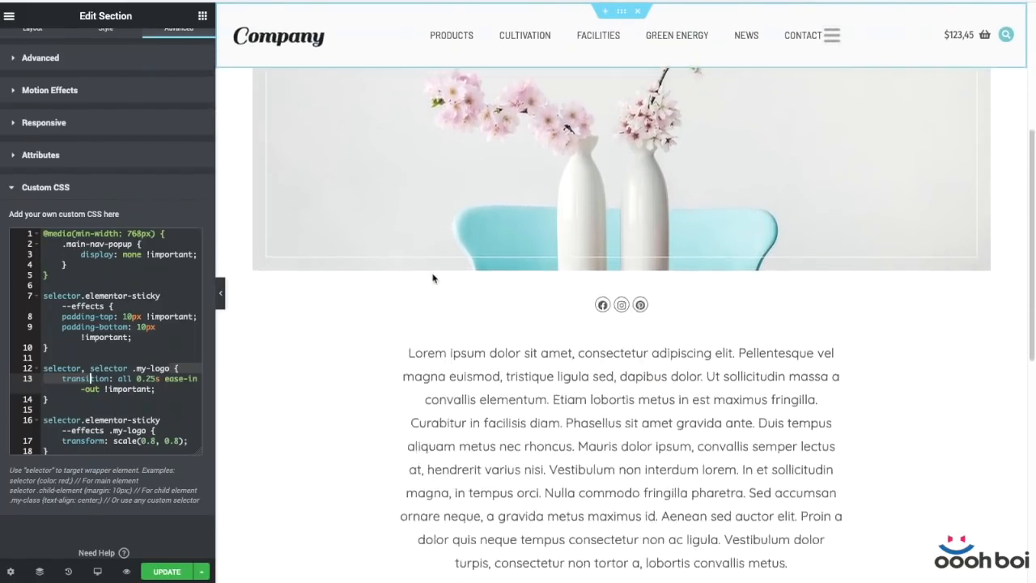
pyautogui.scroll(5, 430, 280)
pyautogui.scroll(-5, 430, 280)
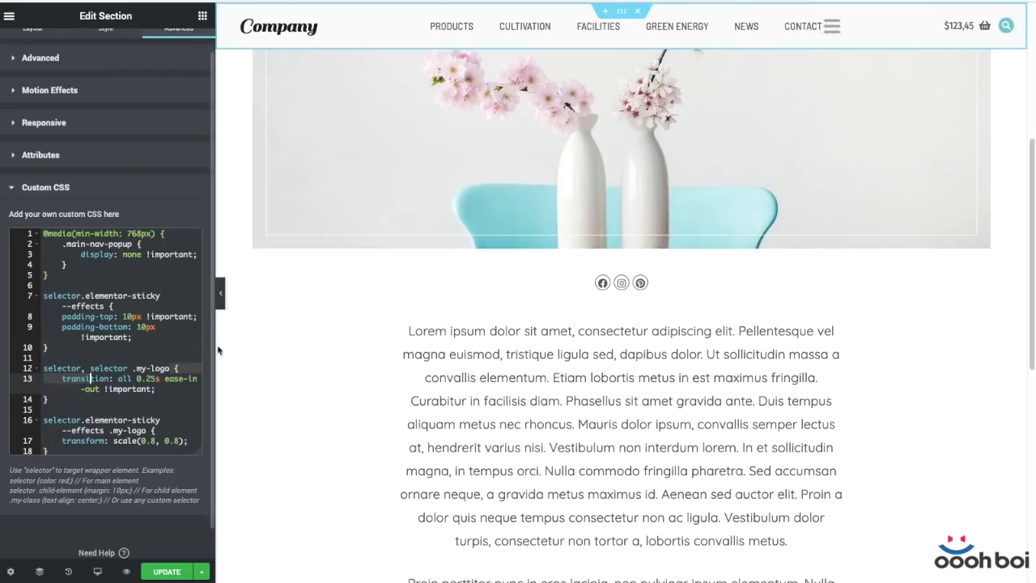
pyautogui.scroll(5, 512, 268)
# - Add the line bckground-color: #d1e1df !important; below padding-bottom in the selector.elementor-sticky--effects rule
pyautogui.scroll(-1, 149, 365)
pyautogui.click(135, 324)
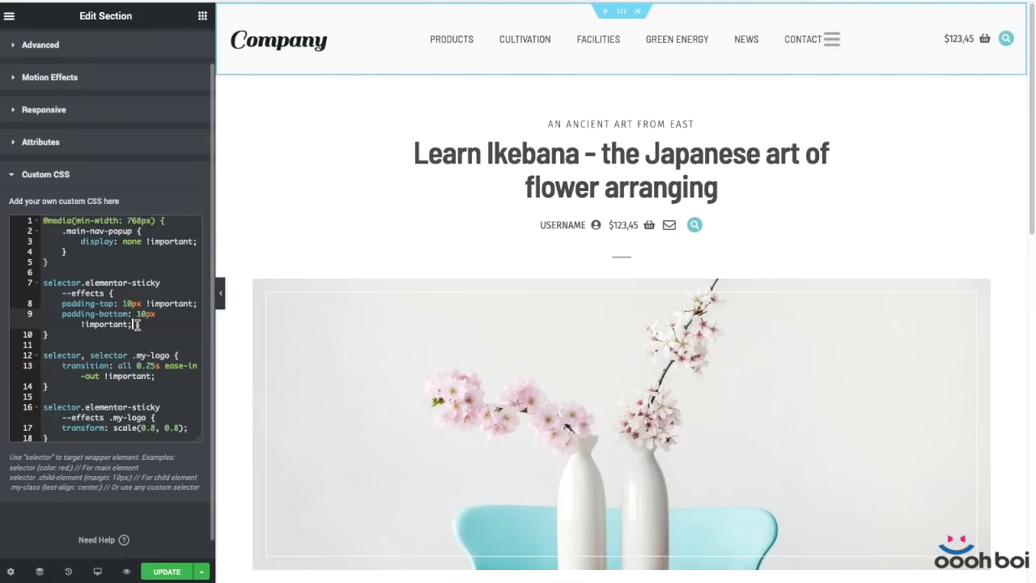
pyautogui.press('Return')
pyautogui.write('bck')
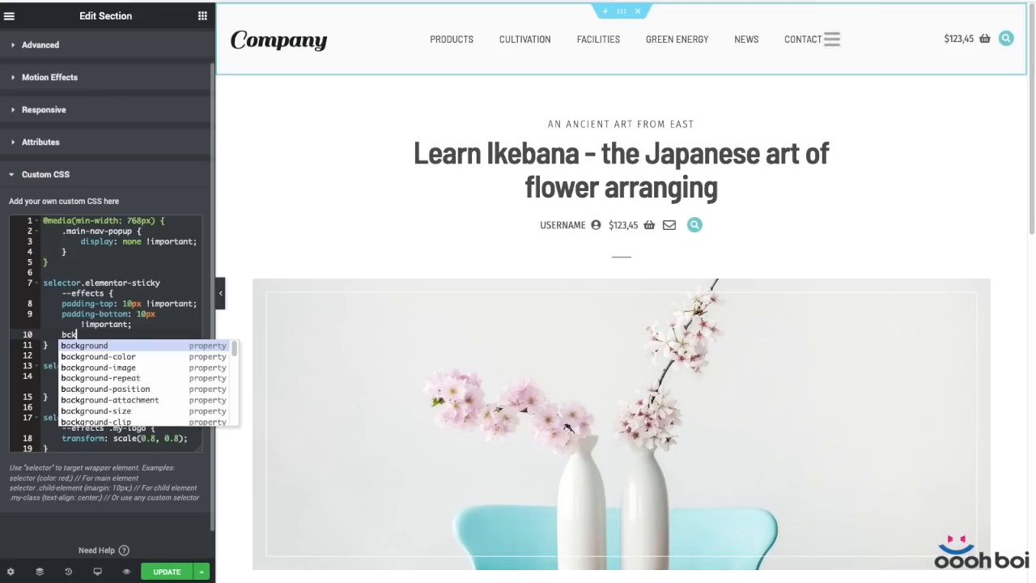
pyautogui.write('ground-col')
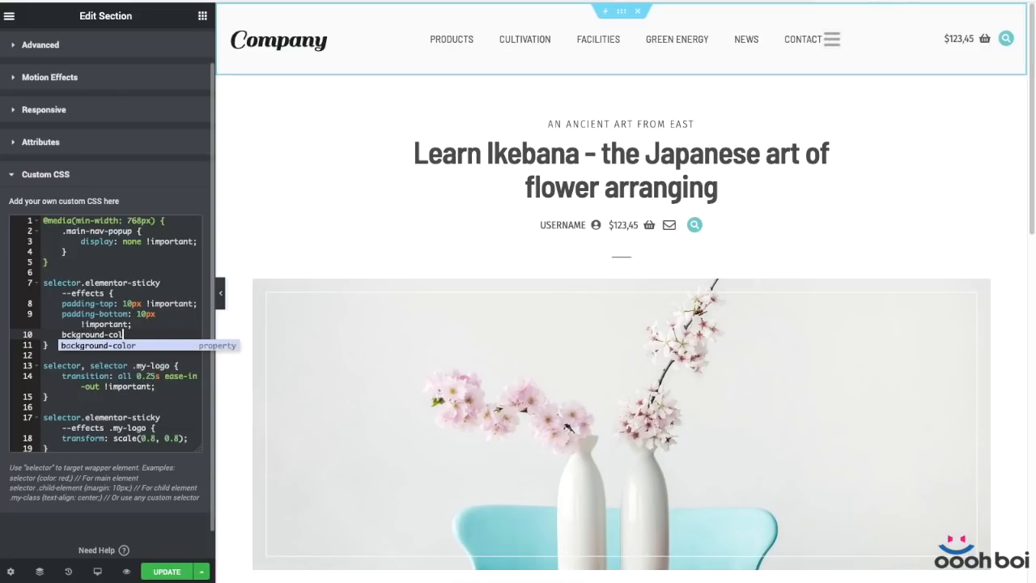
pyautogui.write('or:')
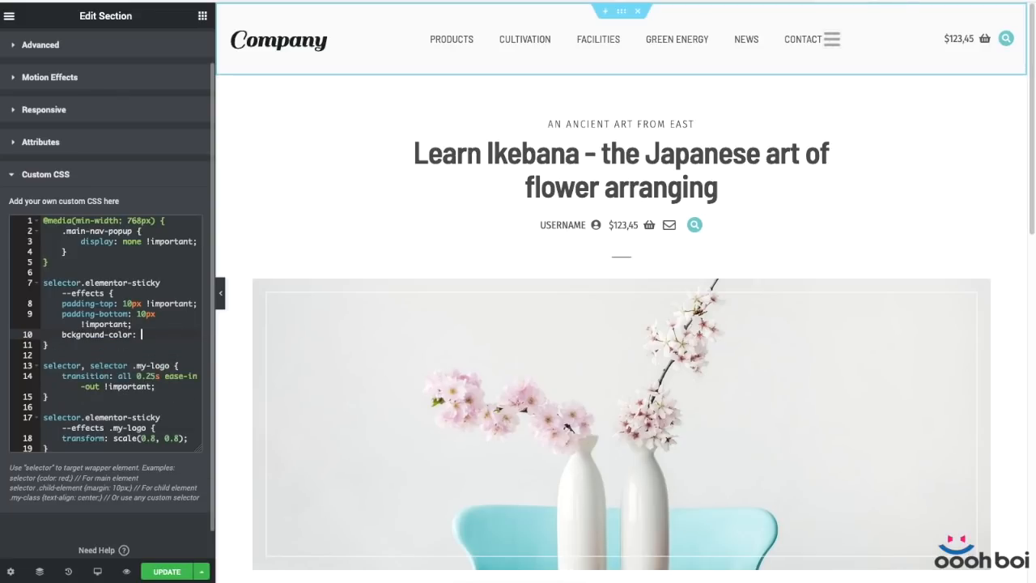
pyautogui.write(' #d1e1df !important')
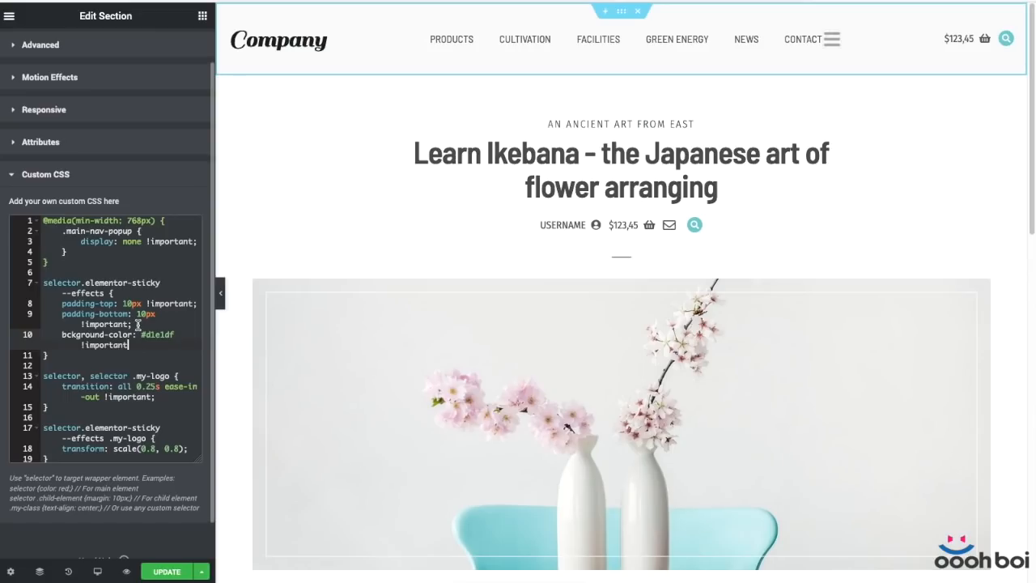
pyautogui.write(';')
# - Add box-shadow: 0 10px 40px -20px rgba(0,0,0,0.2) !important; as the last line of the selector.elementor-sticky--effects rule
pyautogui.press('Return')
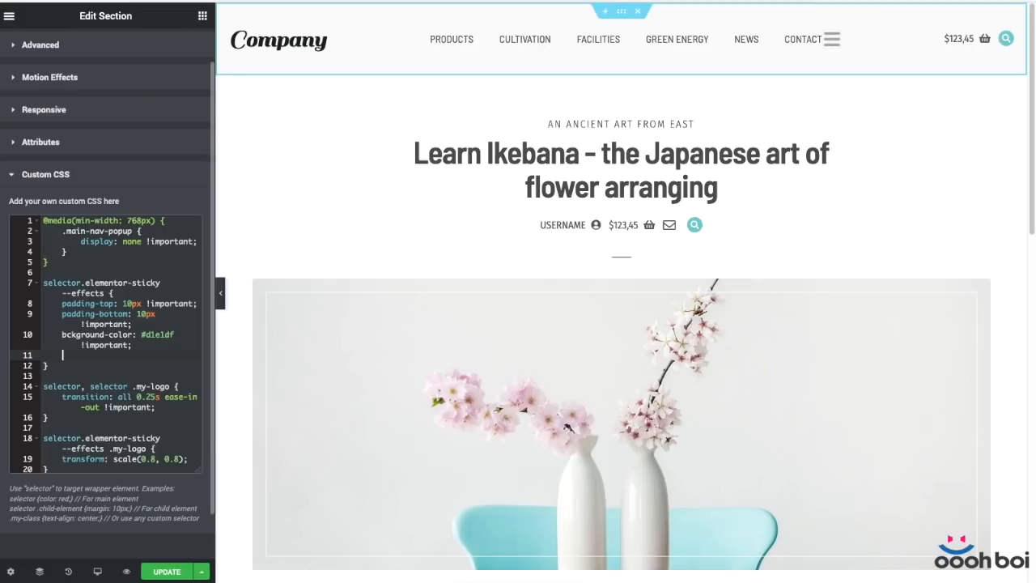
pyautogui.write('box-shadow')
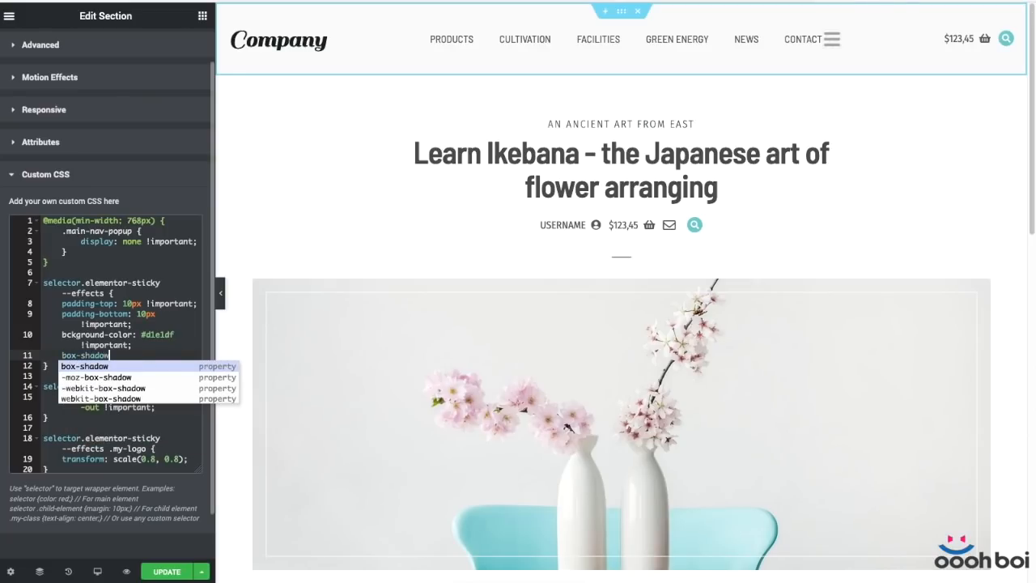
pyautogui.write(': 0 10px')
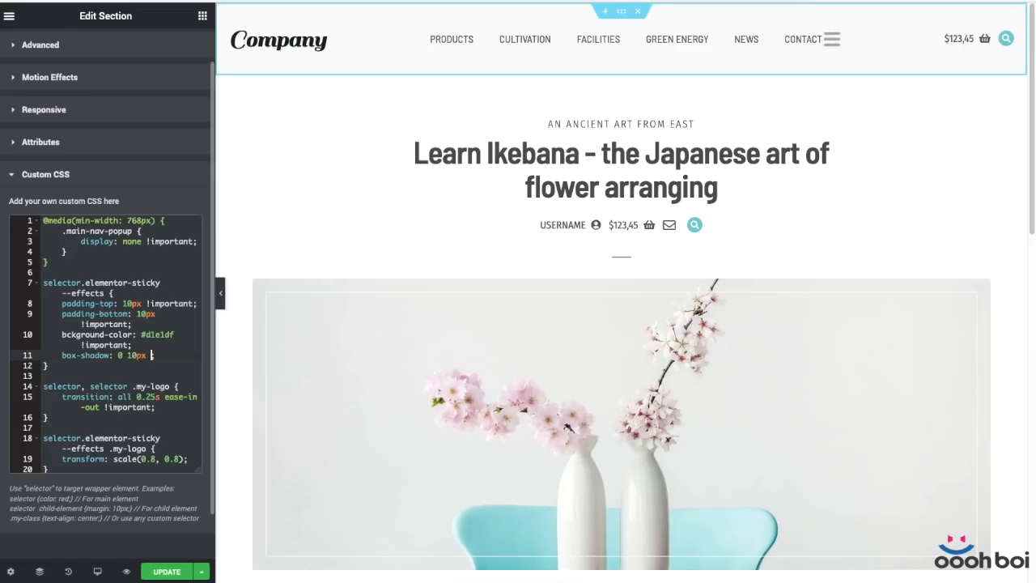
pyautogui.write(' 40px -20px rgba(0,0,0,0.')
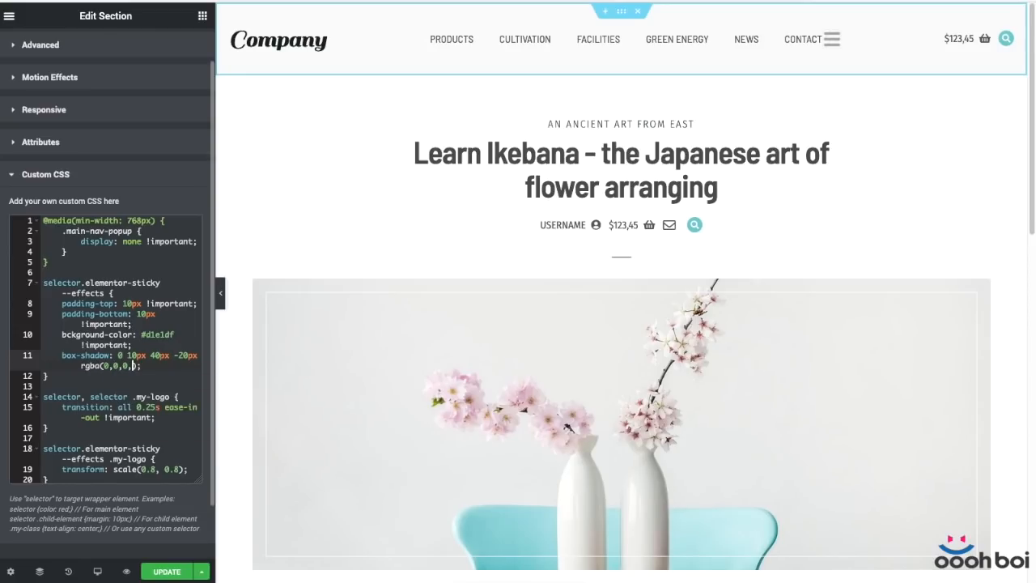
pyautogui.write('2')
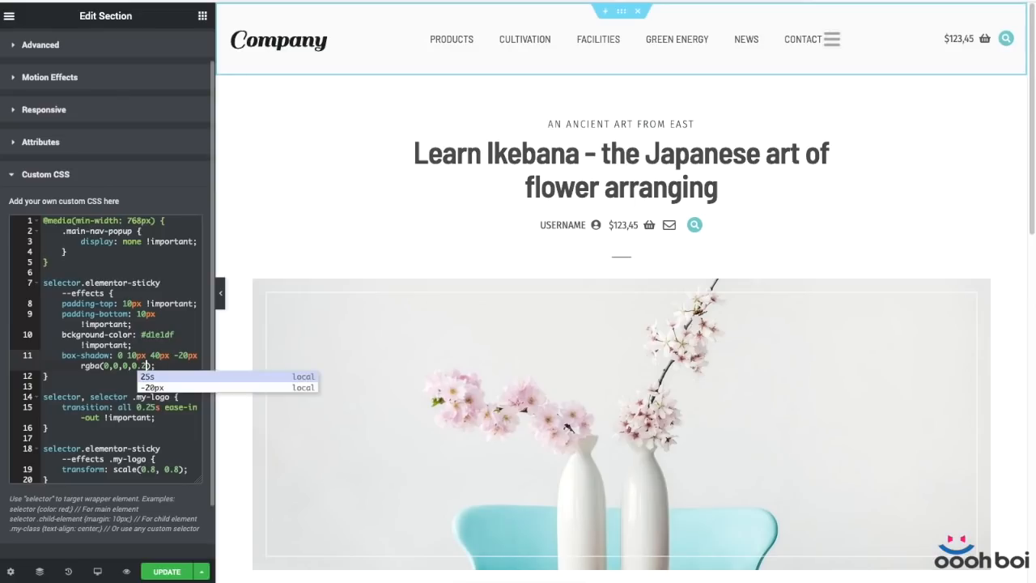
pyautogui.press('Right')
pyautogui.write('!i')
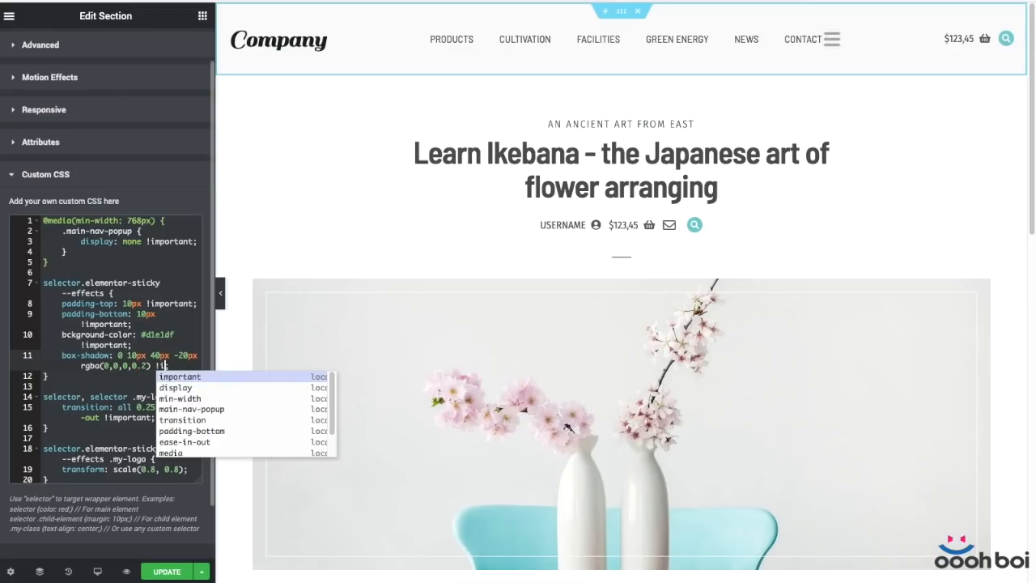
pyautogui.write('mportant;')
# - Save the header template and check the sticky header on the live page by scrolling down and back up
pyautogui.click(167, 571)
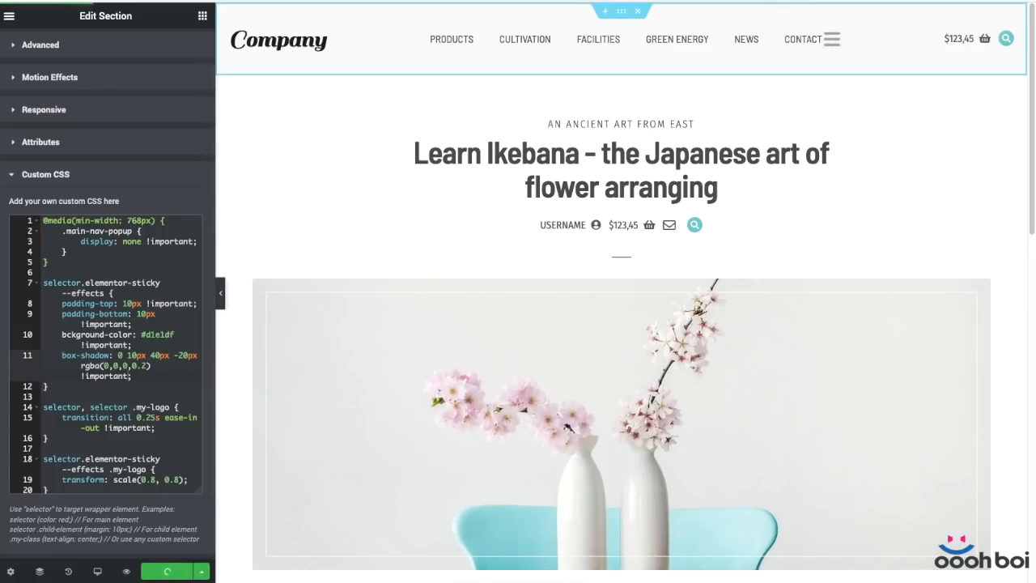
pyautogui.click(139, 2)
pyautogui.click(45, 1)
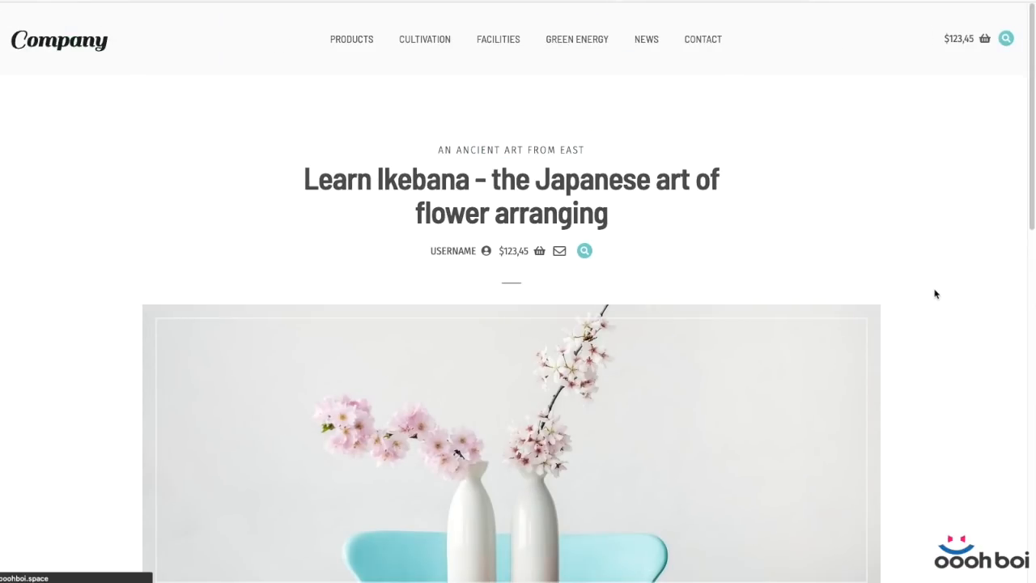
pyautogui.scroll(-7, 925, 296)
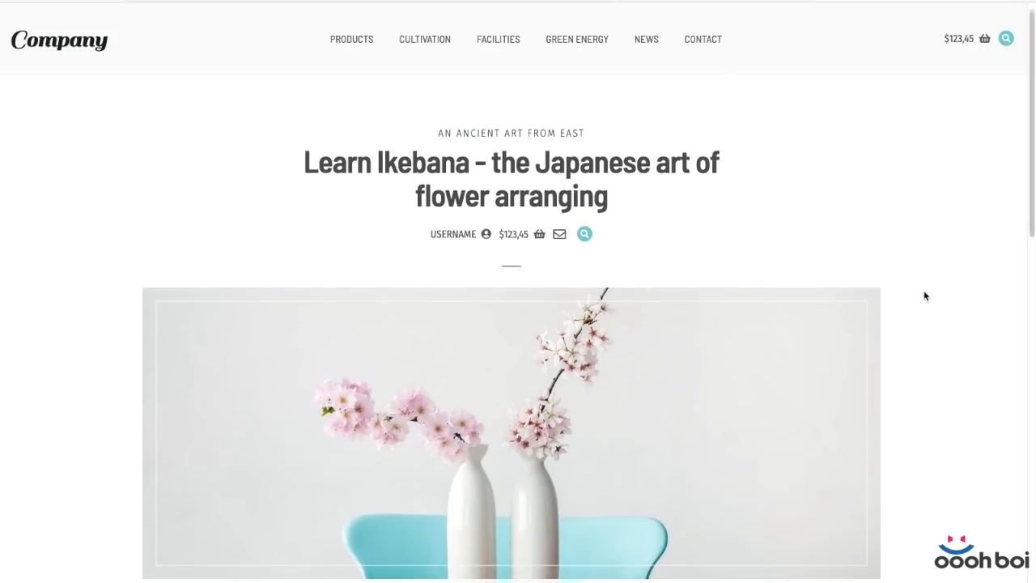
pyautogui.scroll(7, 795, 98)
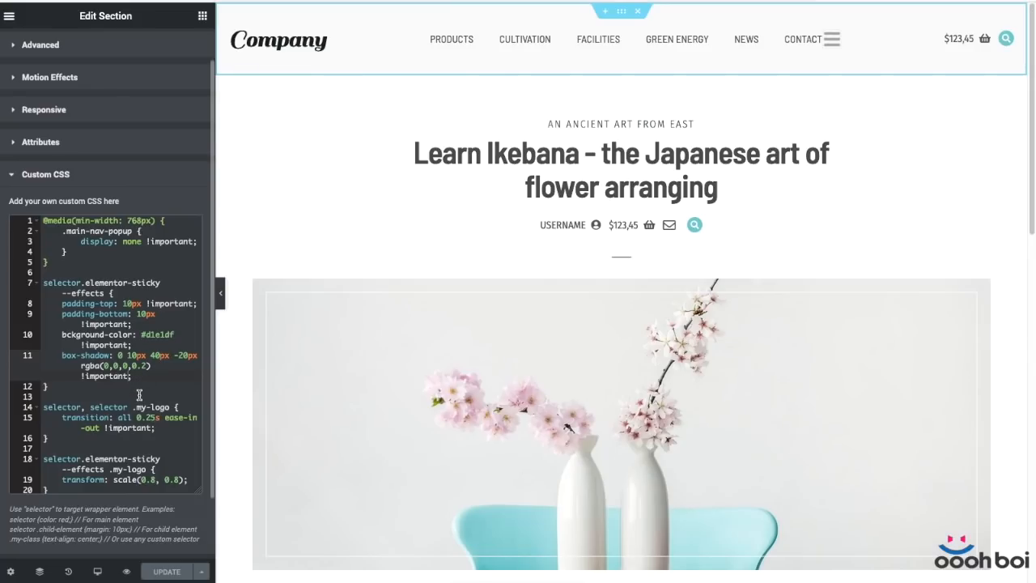
# - Correct the misspelled property on line 10 of the custom CSS to background-color and save the header template
pyautogui.click(67, 335)
pyautogui.write('a')
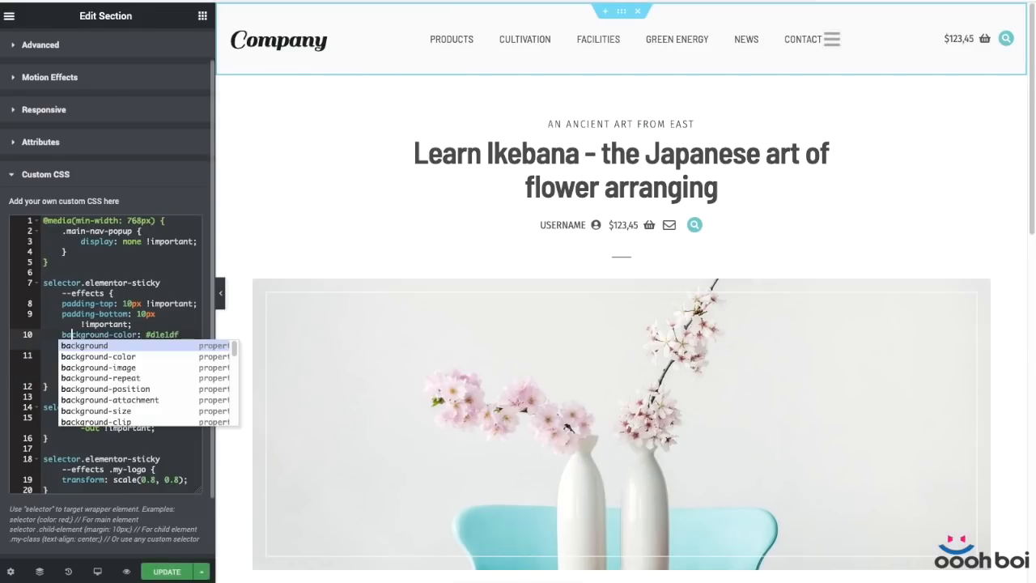
pyautogui.click(61, 324)
pyautogui.click(182, 573)
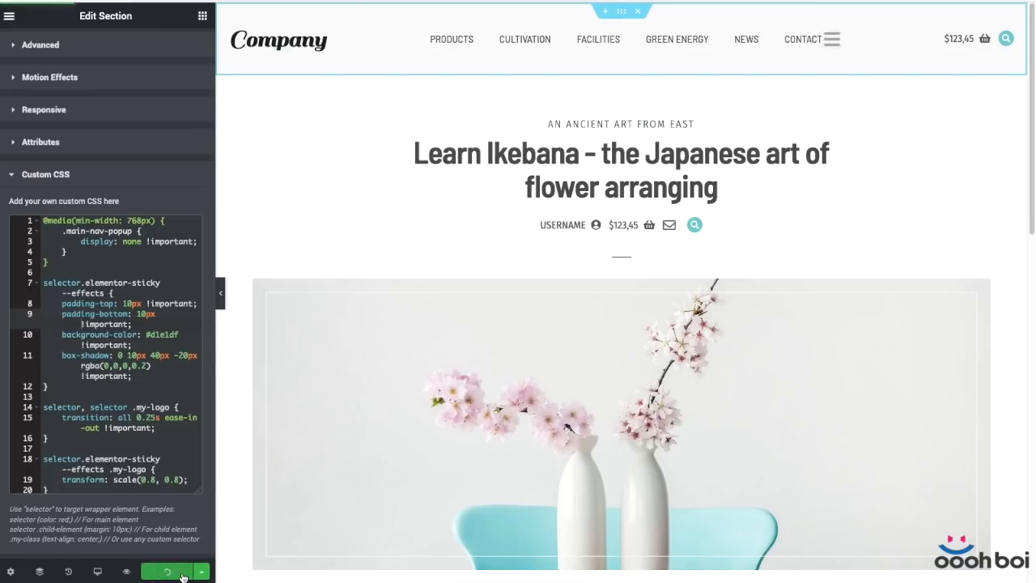
# - Reload the live page and examine the sticky header's background and shadow by scrolling down and back up
pyautogui.scroll(-3, 761, 226)
pyautogui.scroll(3, 779, 211)
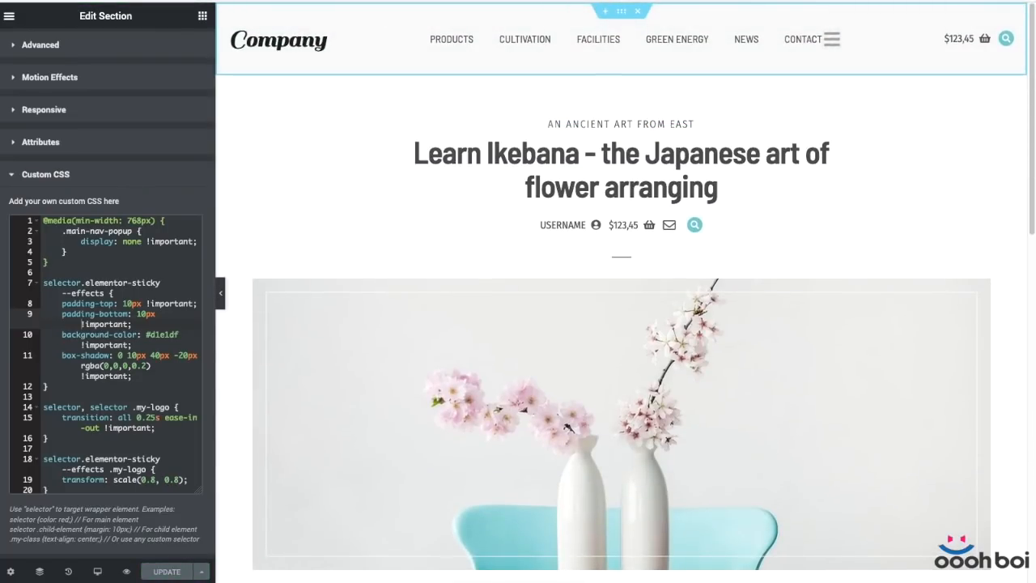
pyautogui.hotkey('ctrl', 'Tab')
pyautogui.click(79, 1)
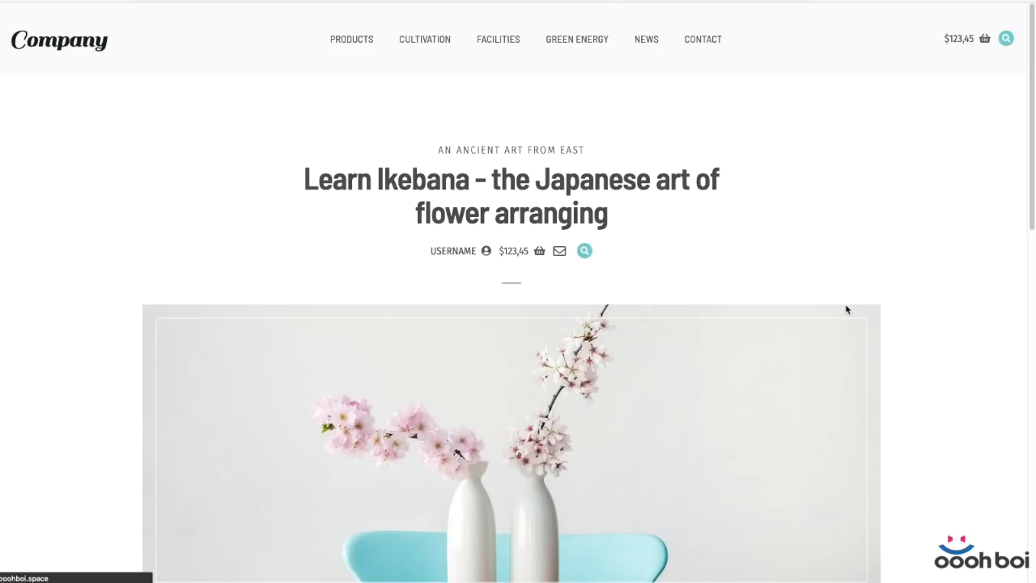
pyautogui.scroll(-10, 839, 318)
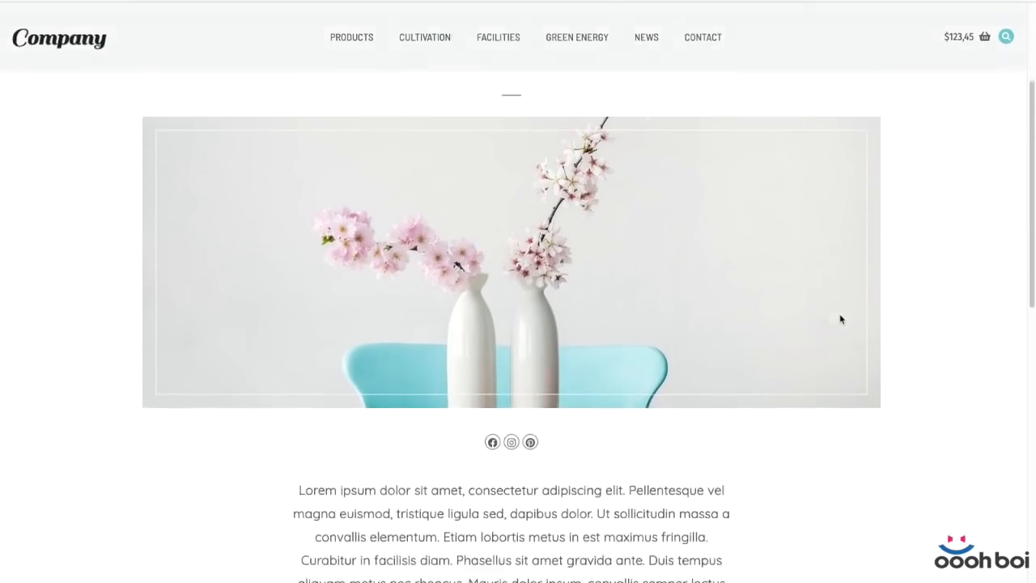
pyautogui.scroll(10, 839, 319)
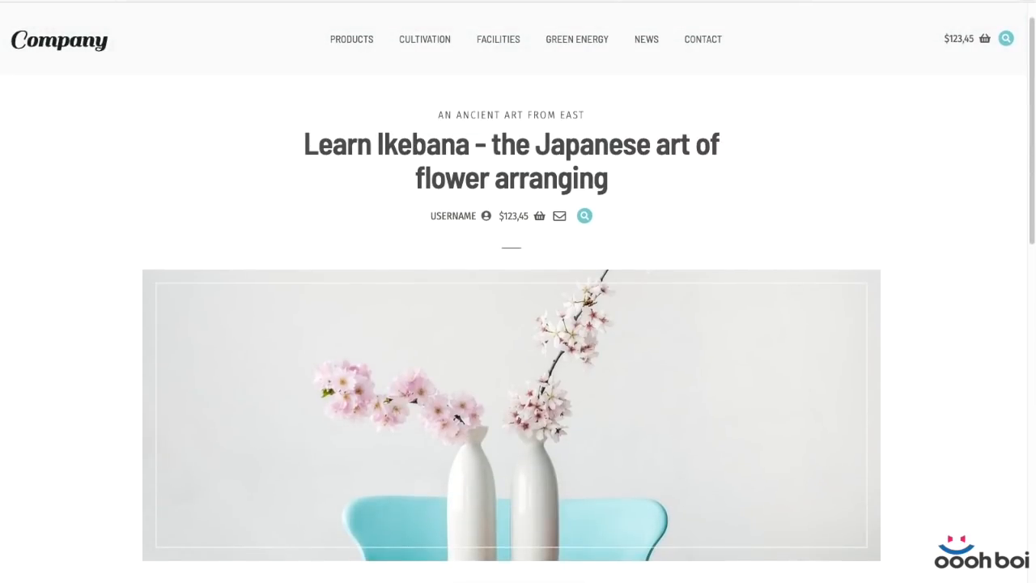
# - Narrow the browser window to roughly tablet width and check the sticky header by scrolling down and back up
pyautogui.moveTo(1035, 319); pyautogui.dragTo(620, 319)
pyautogui.scroll(-10, 531, 199)
pyautogui.scroll(9, 532, 199)
pyautogui.scroll(2, 530, 182)
# - Narrow the browser window further to mobile width, and test opening and closing the header's popup menu
pyautogui.moveTo(620, 319); pyautogui.dragTo(453, 319)
pyautogui.click(419, 42)
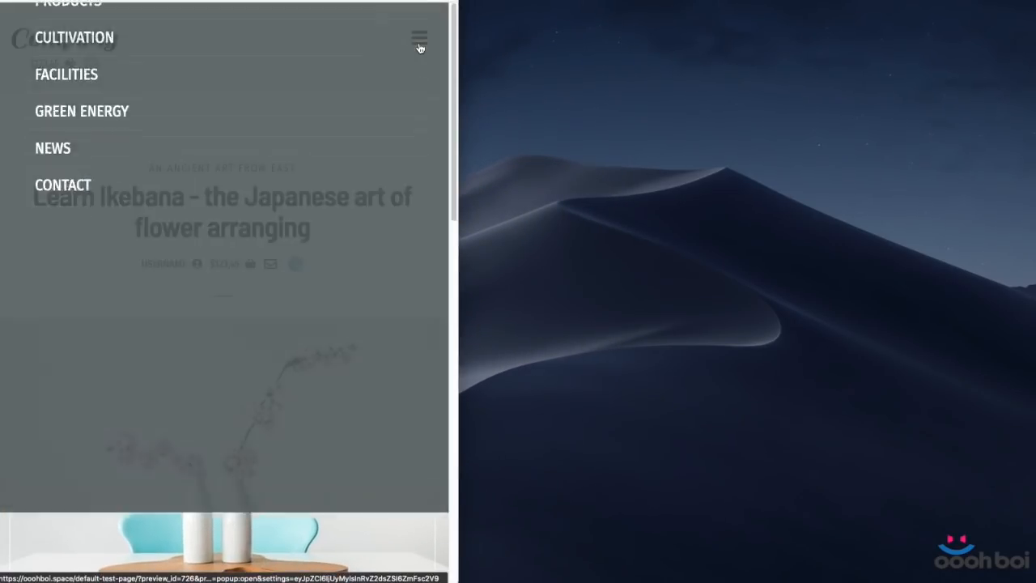
pyautogui.click(417, 42)
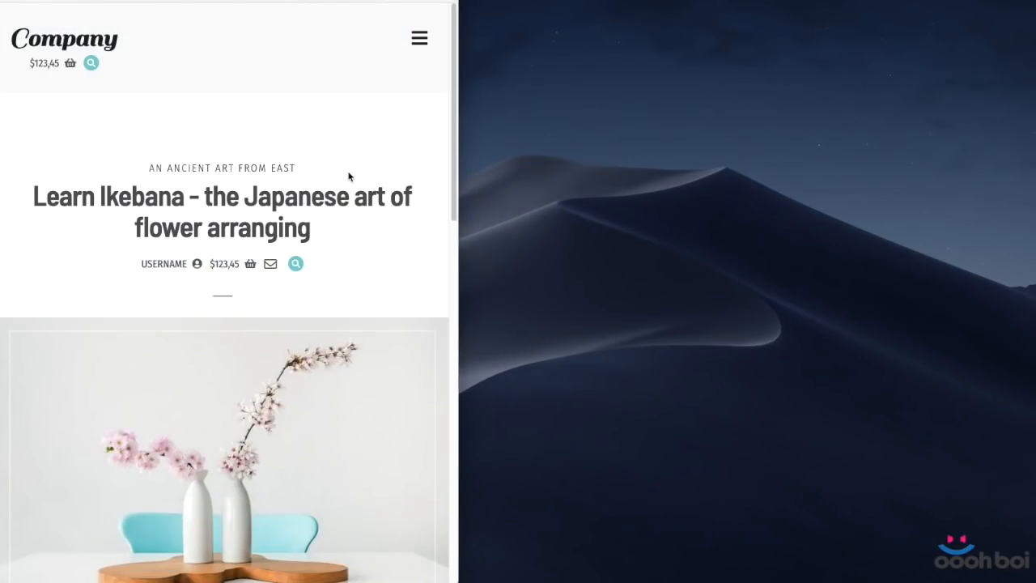